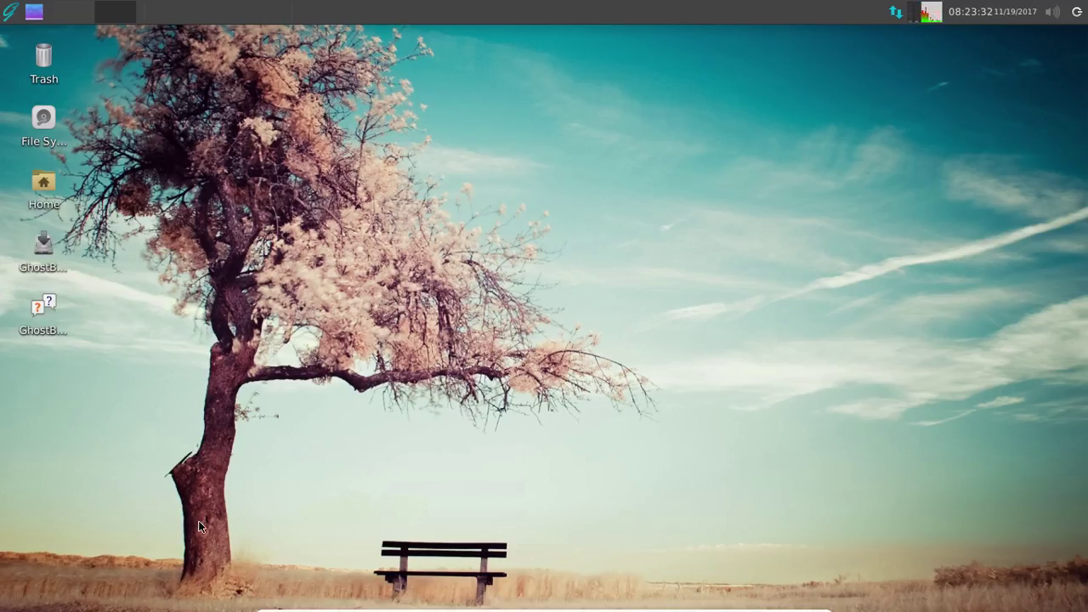
- Browse the full applications list in the menu, then close the menu
{"action": "left_click", "coordinate": [8, 14]}
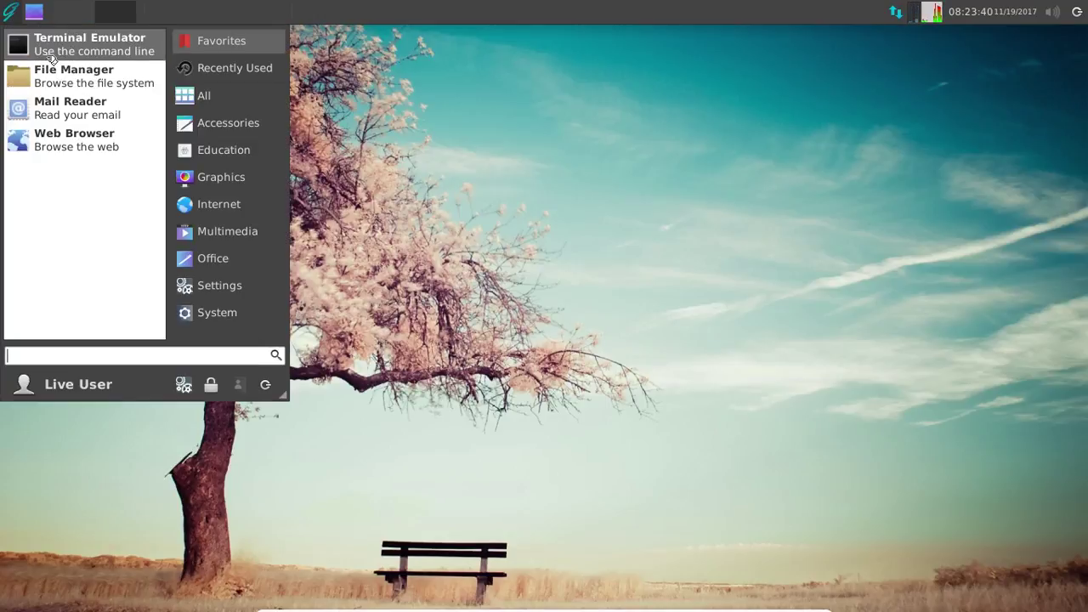
{"action": "left_click", "coordinate": [201, 96]}
{"action": "scroll", "coordinate": [134, 86], "scroll_direction": "down", "scroll_amount": 3}
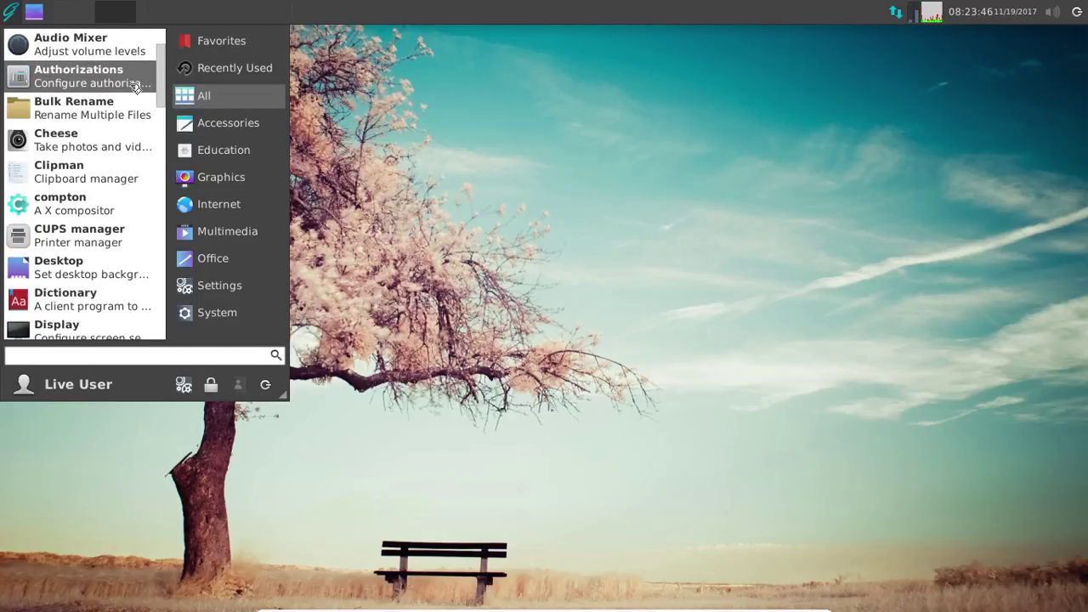
{"action": "scroll", "coordinate": [135, 86], "scroll_direction": "down", "scroll_amount": 5}
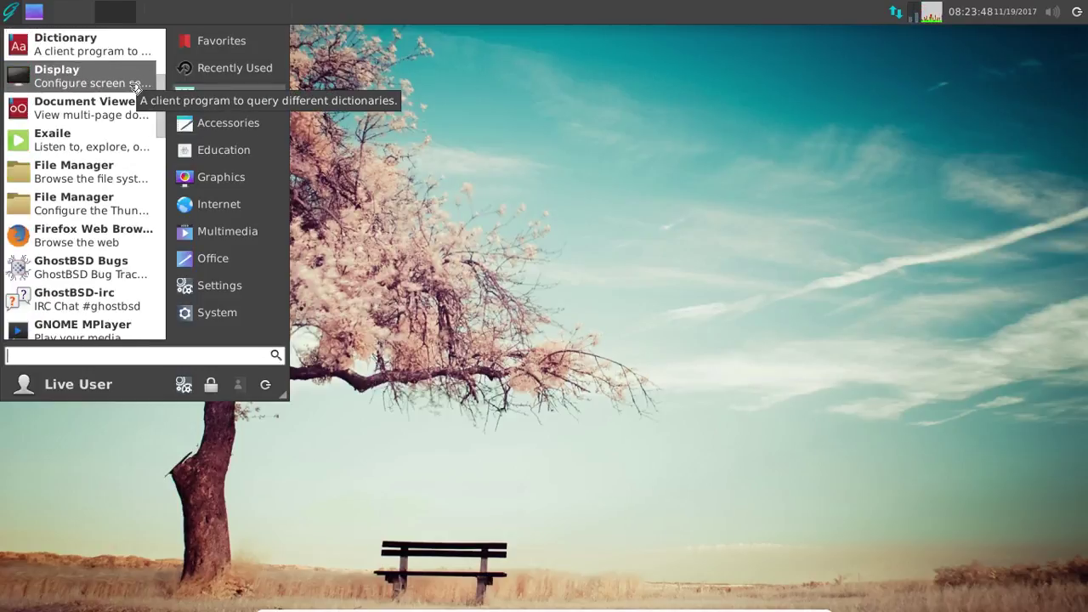
{"action": "scroll", "coordinate": [134, 86], "scroll_direction": "down", "scroll_amount": 1}
{"action": "scroll", "coordinate": [134, 89], "scroll_direction": "down", "scroll_amount": 3}
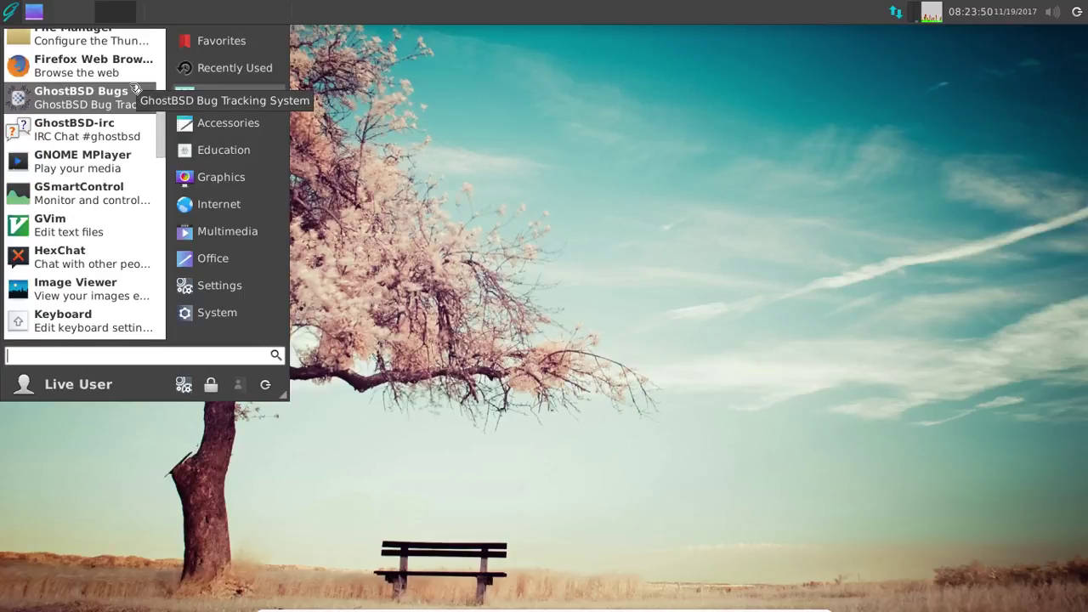
{"action": "scroll", "coordinate": [134, 88], "scroll_direction": "down", "scroll_amount": 3}
{"action": "scroll", "coordinate": [135, 88], "scroll_direction": "down", "scroll_amount": 5}
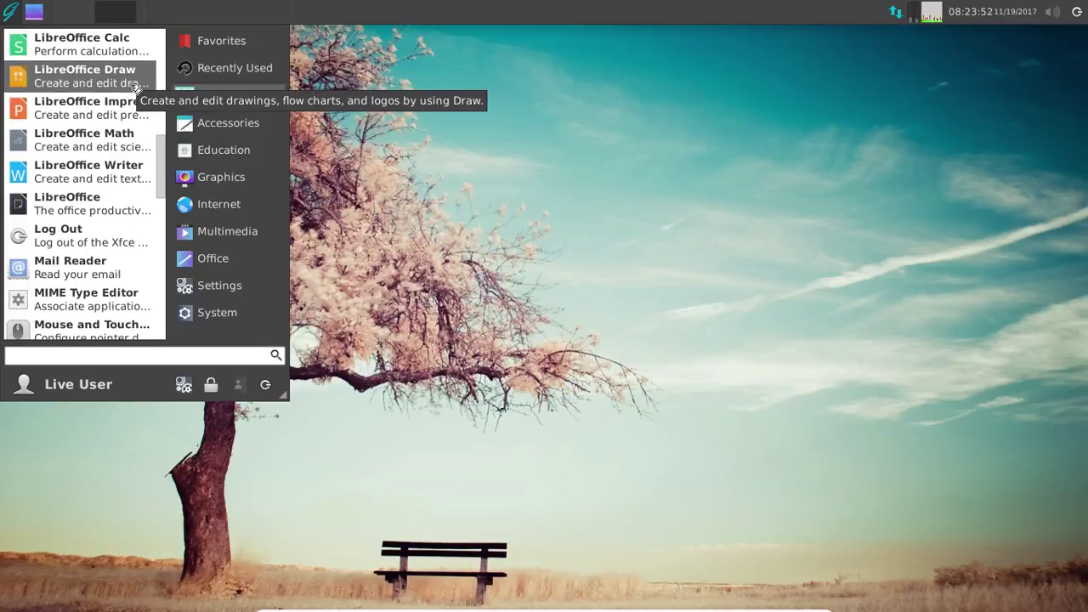
{"action": "scroll", "coordinate": [135, 88], "scroll_direction": "down", "scroll_amount": 6}
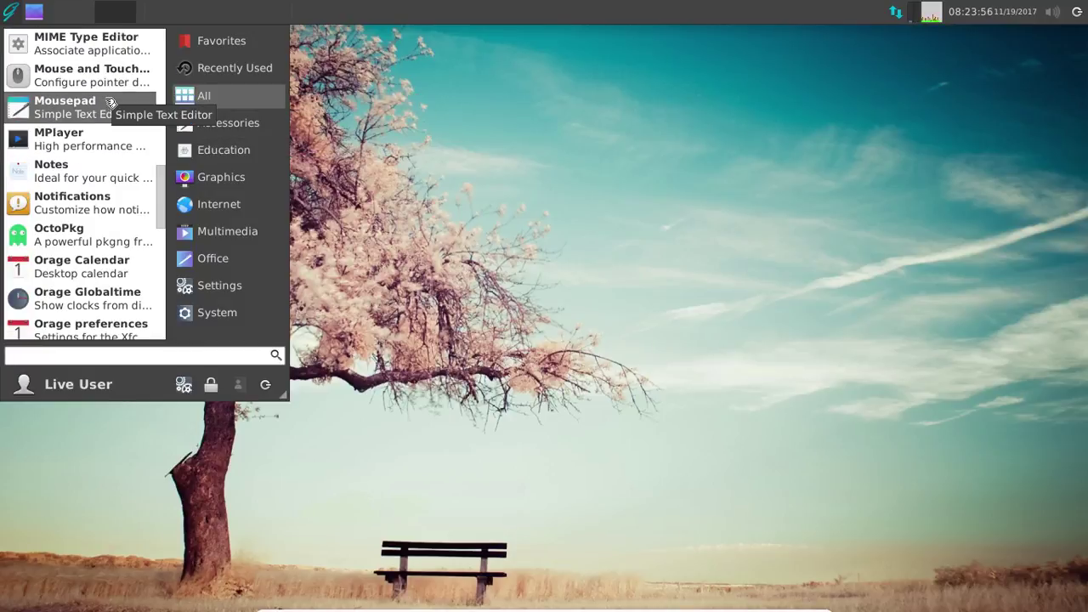
{"action": "scroll", "coordinate": [110, 102], "scroll_direction": "down", "scroll_amount": 5}
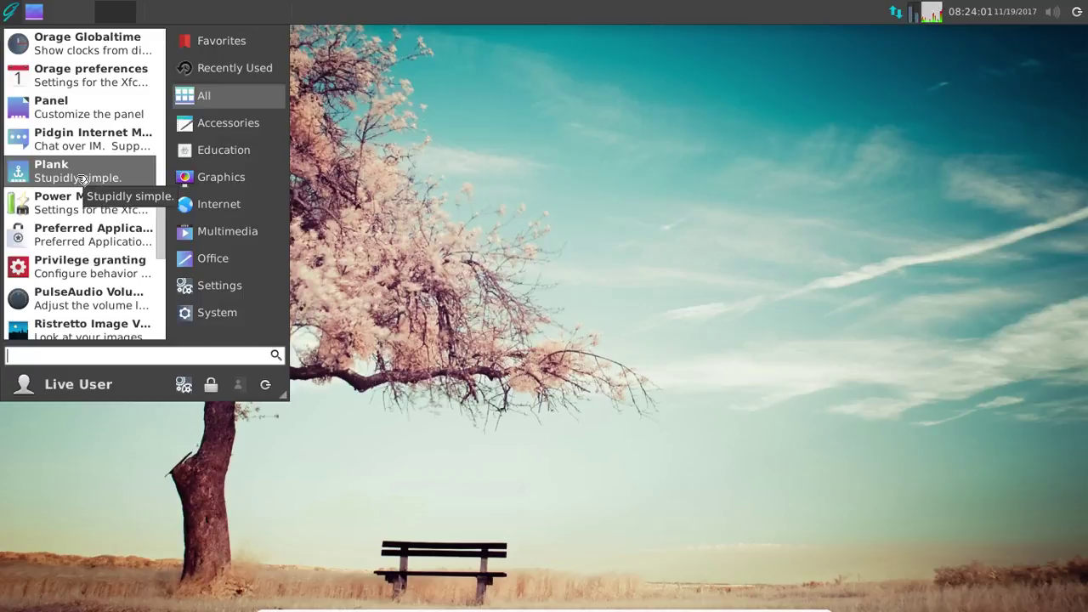
{"action": "scroll", "coordinate": [82, 179], "scroll_direction": "down", "scroll_amount": 4}
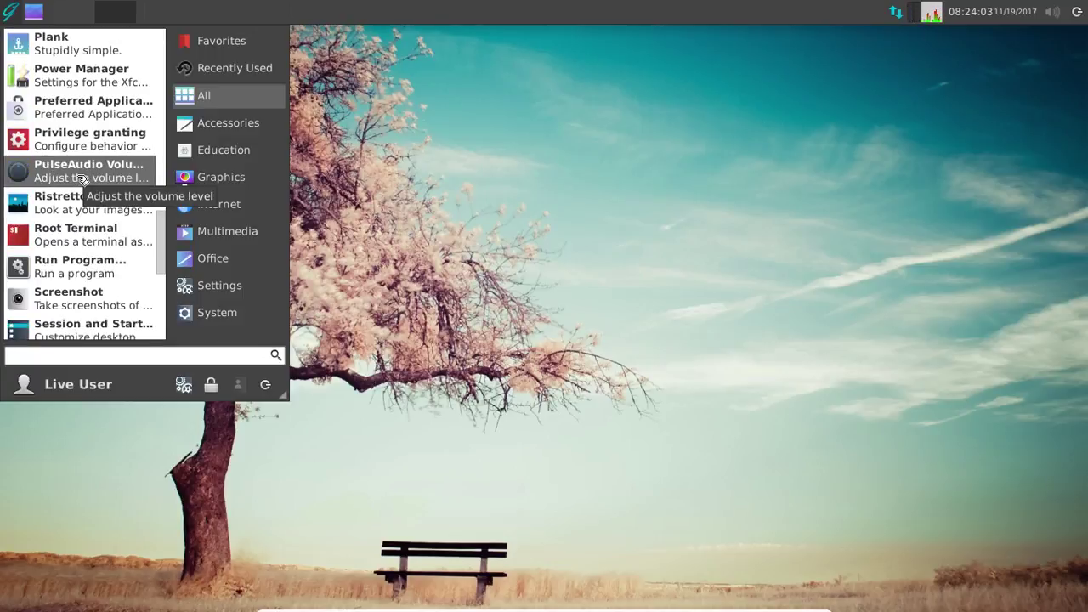
{"action": "scroll", "coordinate": [82, 179], "scroll_direction": "down", "scroll_amount": 9}
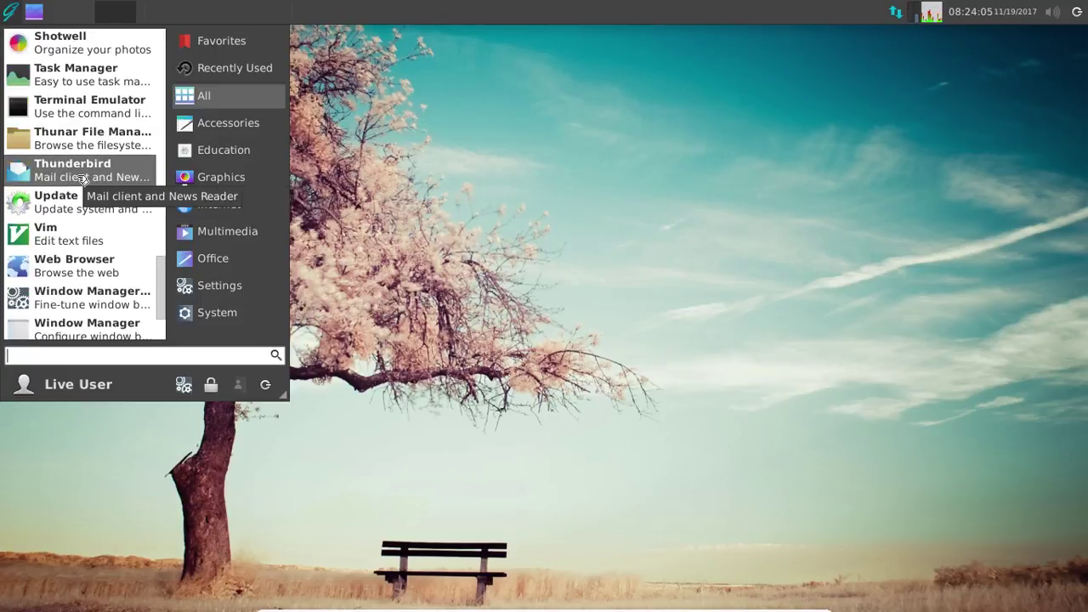
{"action": "scroll", "coordinate": [82, 178], "scroll_direction": "down", "scroll_amount": 3}
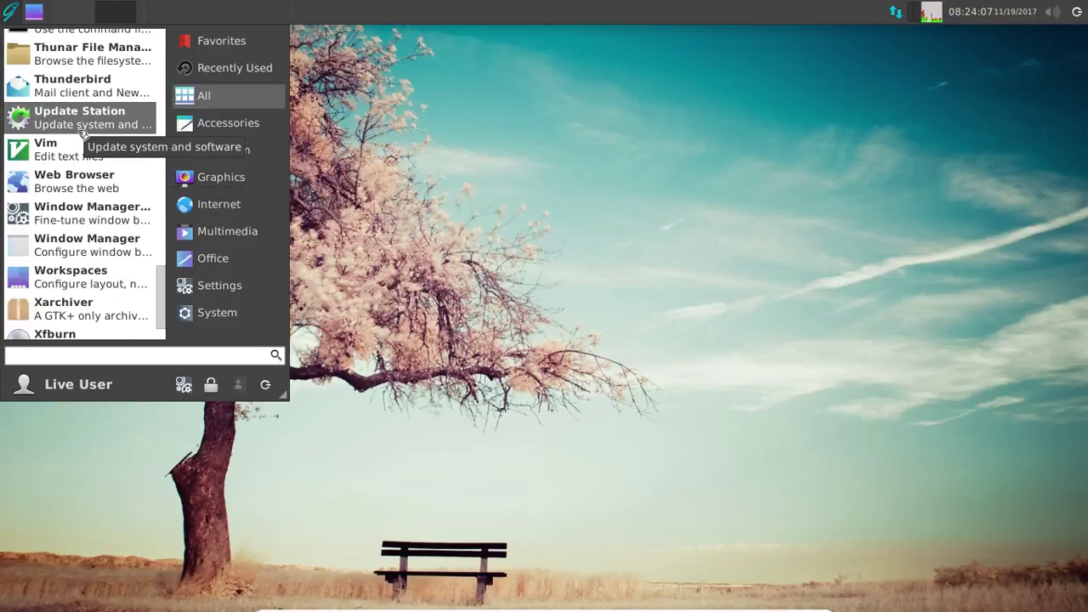
{"action": "scroll", "coordinate": [83, 134], "scroll_direction": "down", "scroll_amount": 3}
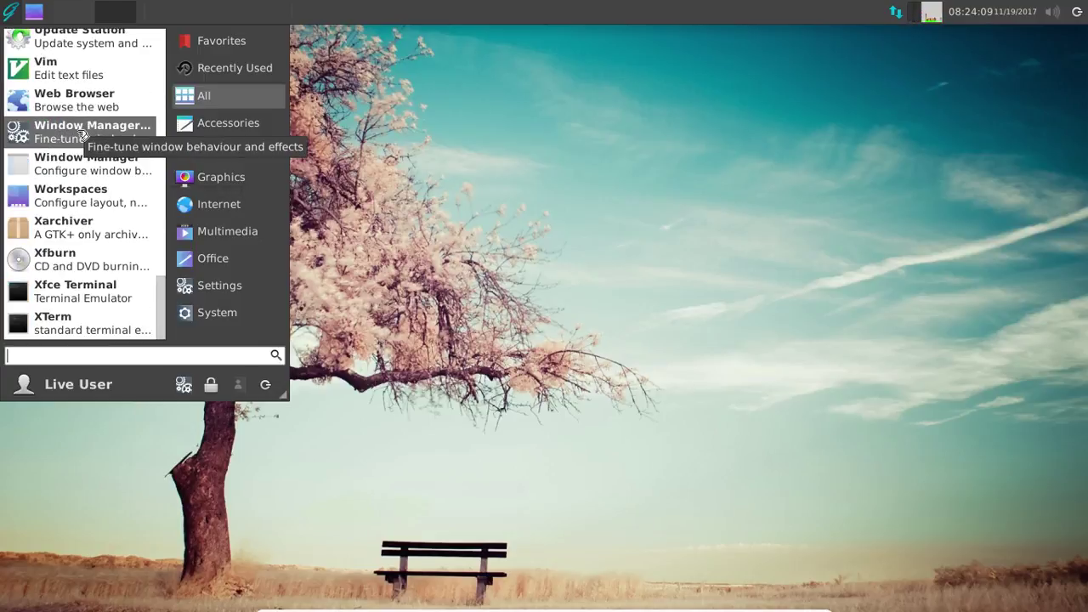
{"action": "left_click", "coordinate": [414, 54]}
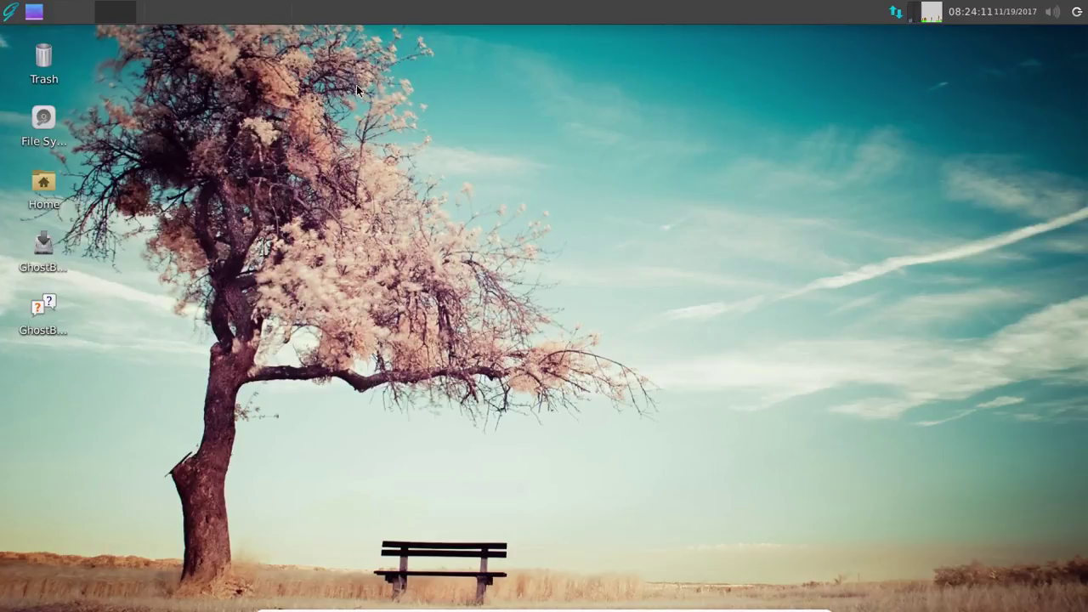
- Launch the GhostBSD Installer from the desktop, pick Français as the language and continue
{"action": "left_click", "coordinate": [43, 248]}
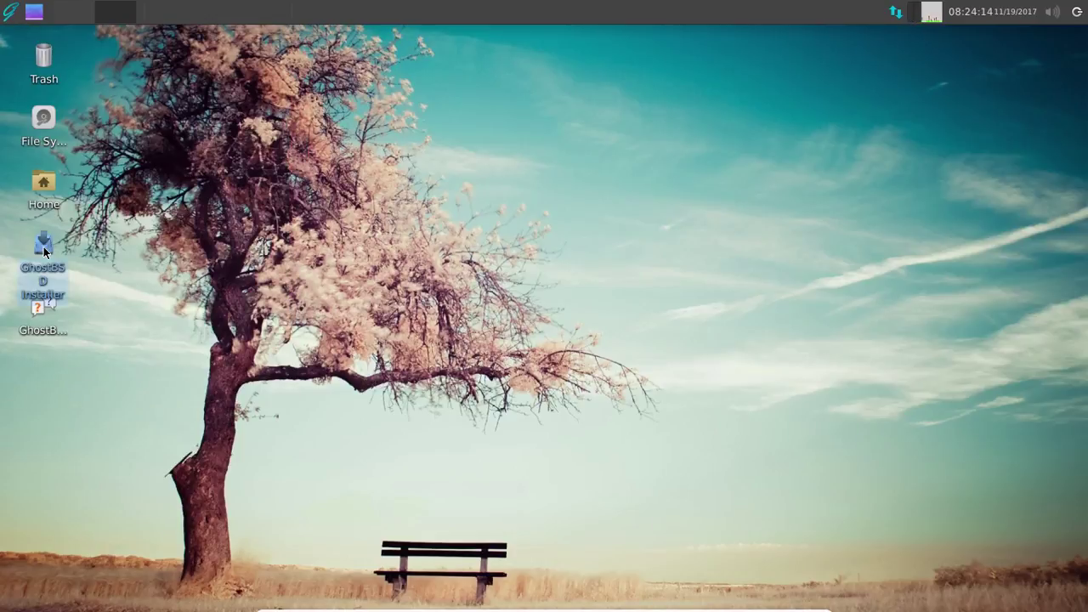
{"action": "double_click", "coordinate": [43, 248]}
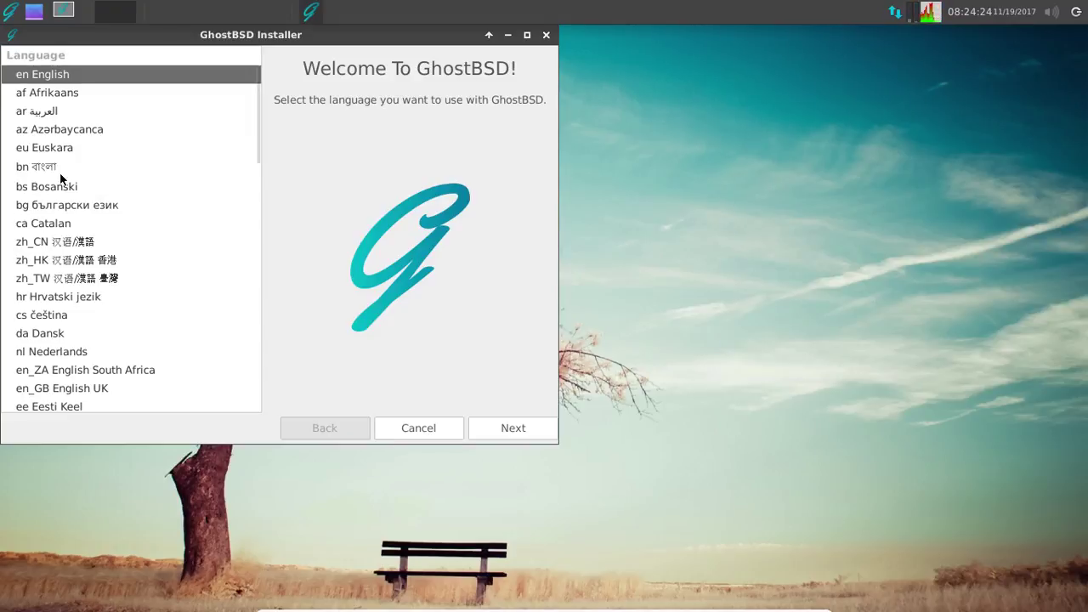
{"action": "left_click_drag", "start_coordinate": [143, 30], "coordinate": [258, 54]}
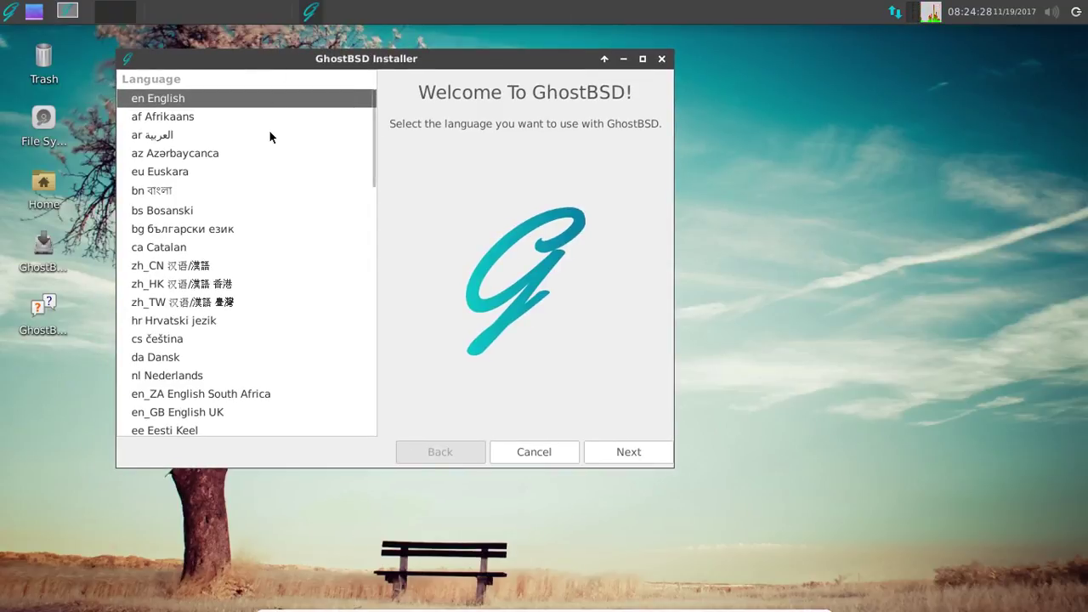
{"action": "scroll", "coordinate": [269, 132], "scroll_direction": "down", "scroll_amount": 4}
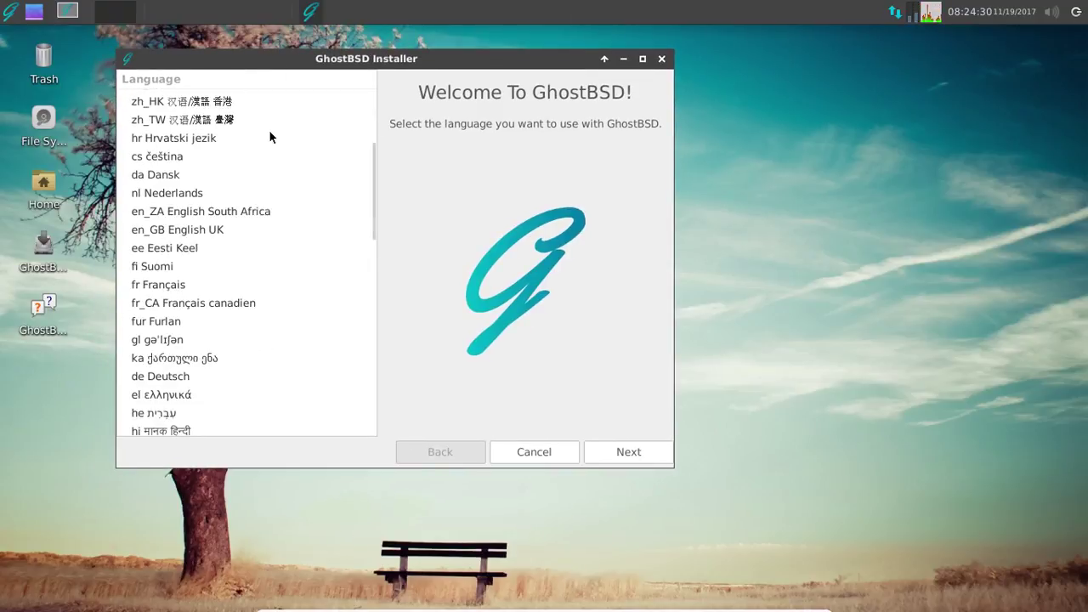
{"action": "left_click", "coordinate": [182, 286]}
{"action": "scroll", "coordinate": [268, 143], "scroll_direction": "down", "scroll_amount": 3}
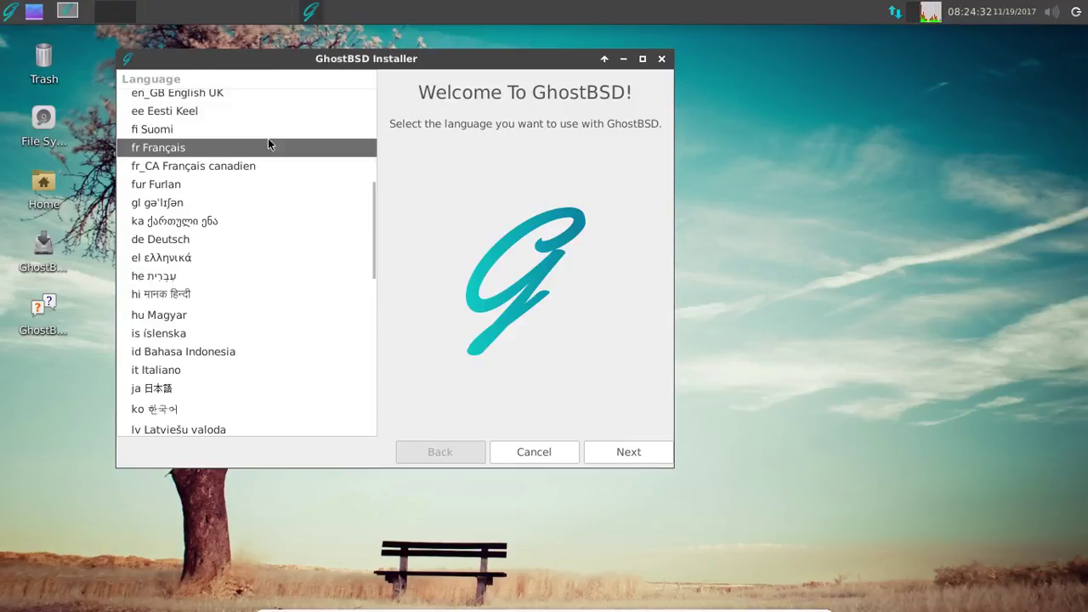
{"action": "scroll", "coordinate": [267, 145], "scroll_direction": "down", "scroll_amount": 5}
{"action": "scroll", "coordinate": [268, 145], "scroll_direction": "up", "scroll_amount": 9}
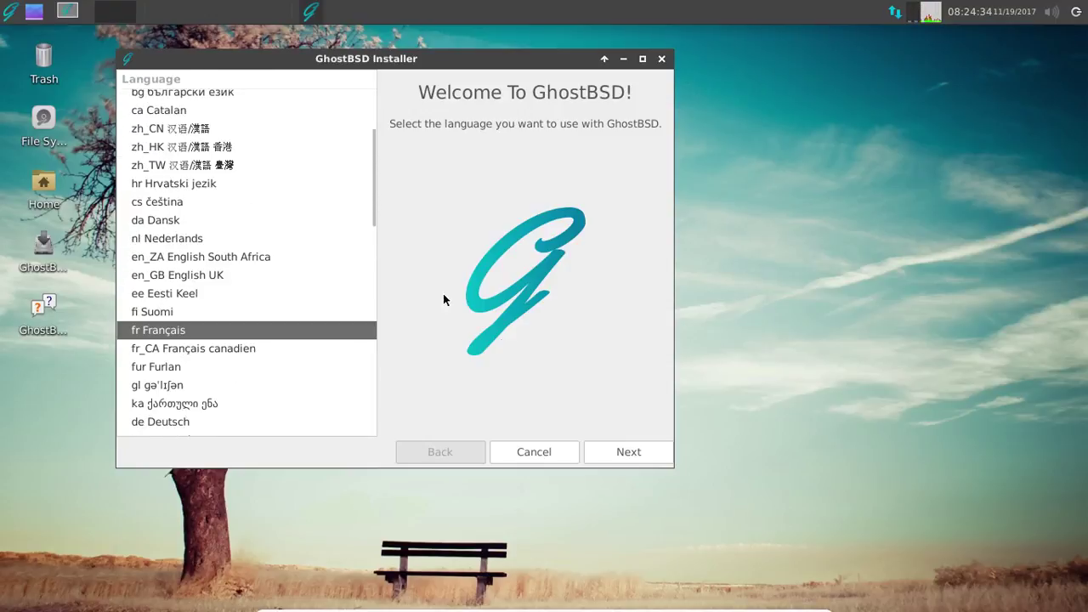
{"action": "left_click", "coordinate": [615, 446]}
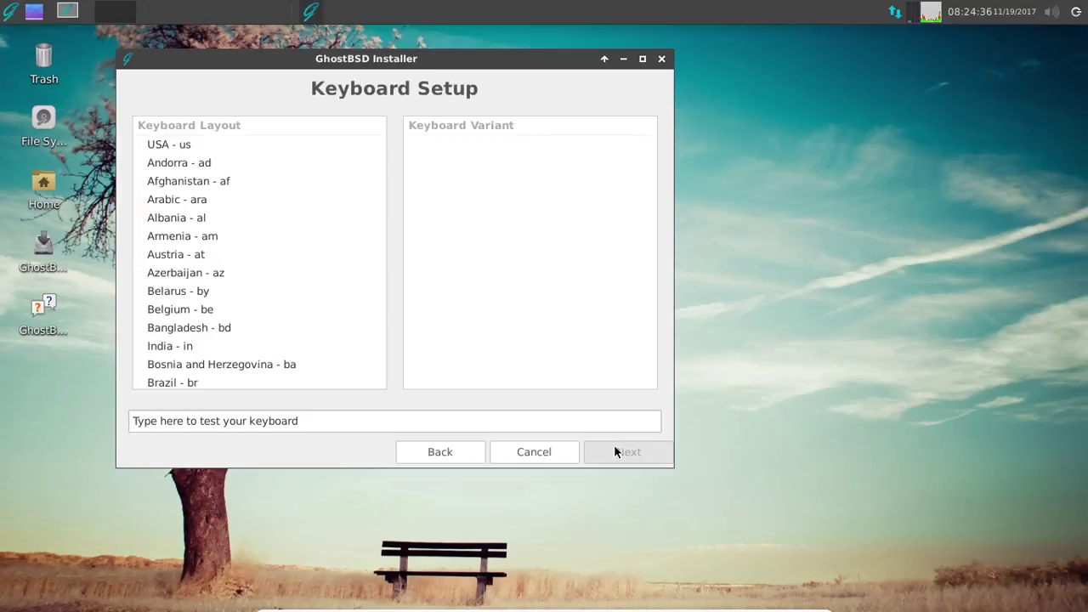
- Type a short test phrase in the keyboard test field and browse the layout list
{"action": "left_click", "coordinate": [320, 418]}
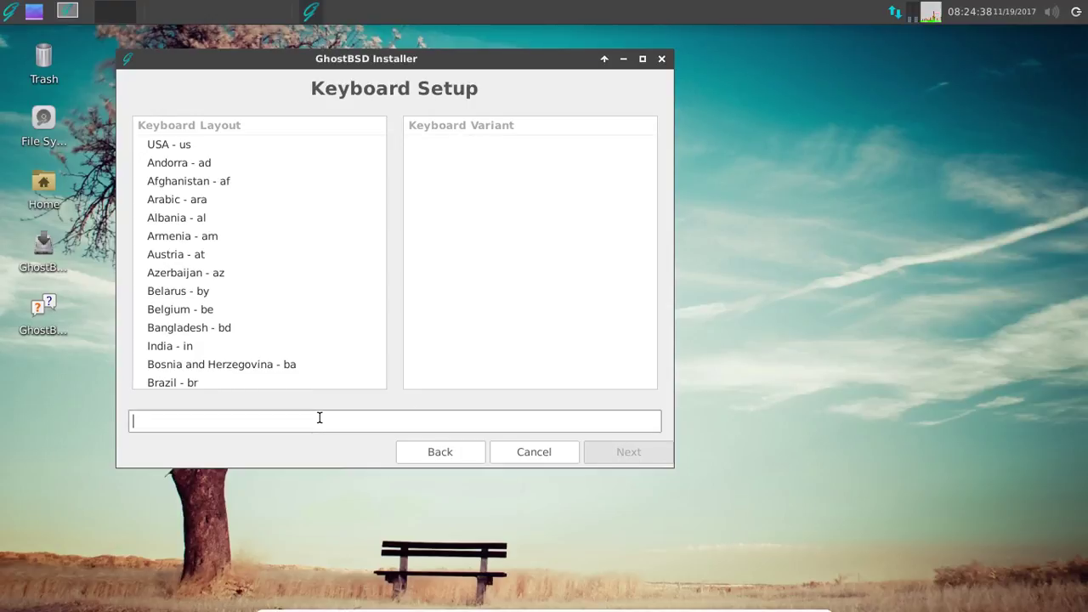
{"action": "type", "text": "On vq bl"}
{"action": "key", "text": "BackSpace"}
{"action": "key", "text": "BackSpace"}
{"action": "key", "text": "BackSpace"}
{"action": "key", "text": "BackSpace"}
{"action": "scroll", "coordinate": [195, 252], "scroll_direction": "down", "scroll_amount": 3}
{"action": "scroll", "coordinate": [195, 251], "scroll_direction": "down", "scroll_amount": 6}
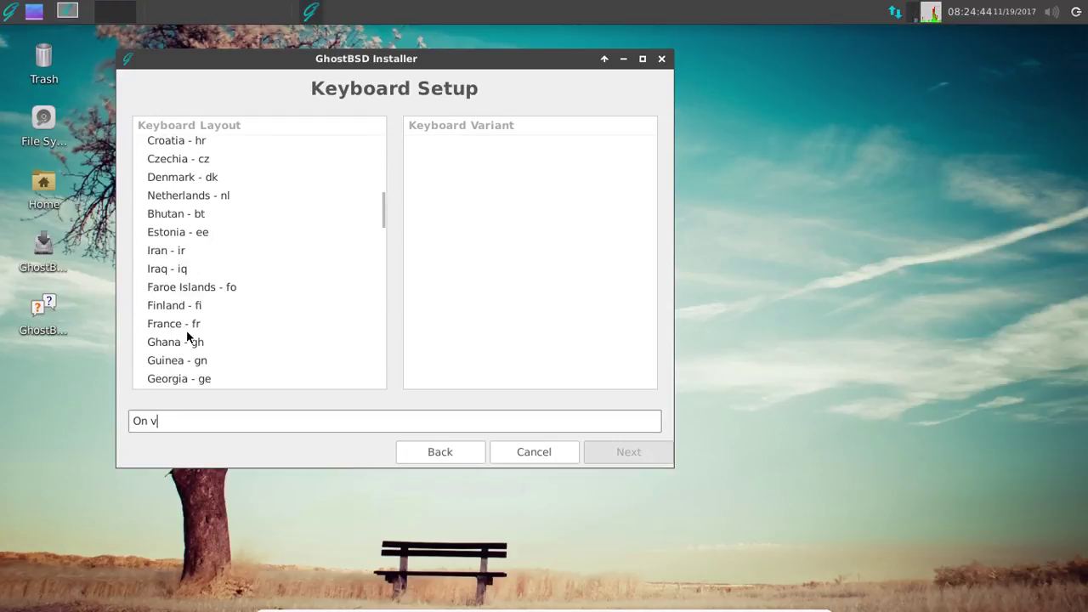
{"action": "scroll", "coordinate": [187, 335], "scroll_direction": "up", "scroll_amount": 3}
{"action": "scroll", "coordinate": [204, 201], "scroll_direction": "up", "scroll_amount": 4}
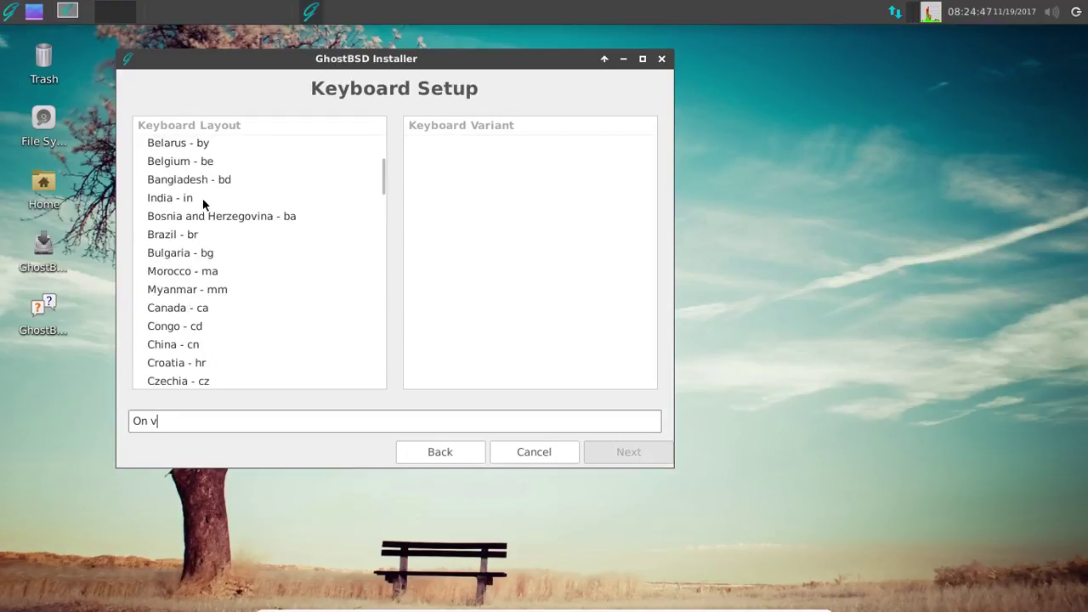
{"action": "scroll", "coordinate": [204, 204], "scroll_direction": "down", "scroll_amount": 7}
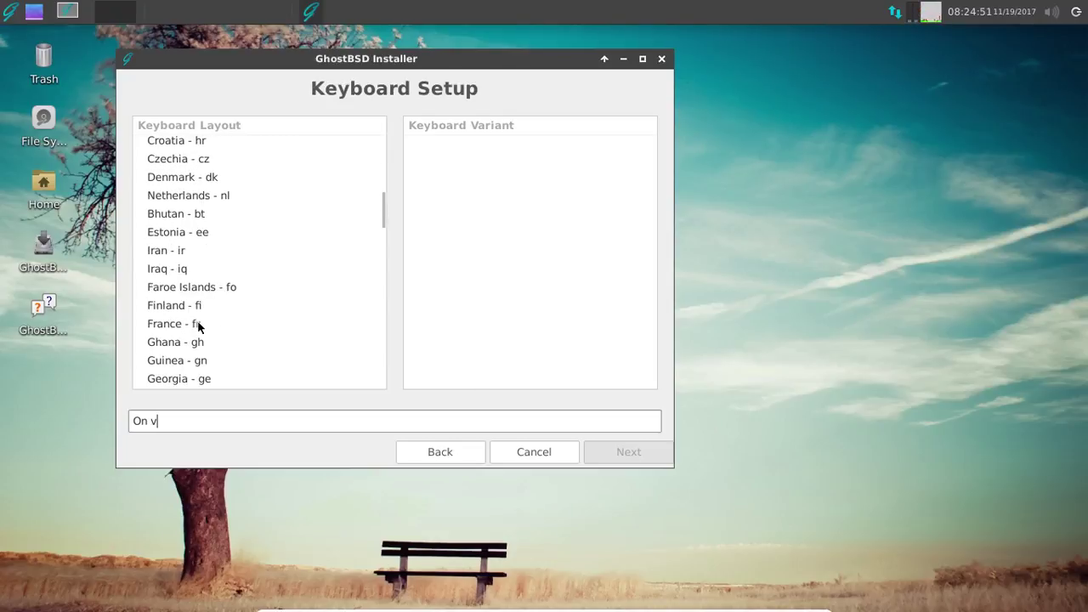
- Switch to the France - fr layout, verify it with a French sentence, clear it and continue
{"action": "left_click", "coordinate": [198, 324]}
{"action": "left_click", "coordinate": [181, 422]}
{"action": "type", "text": "On va"}
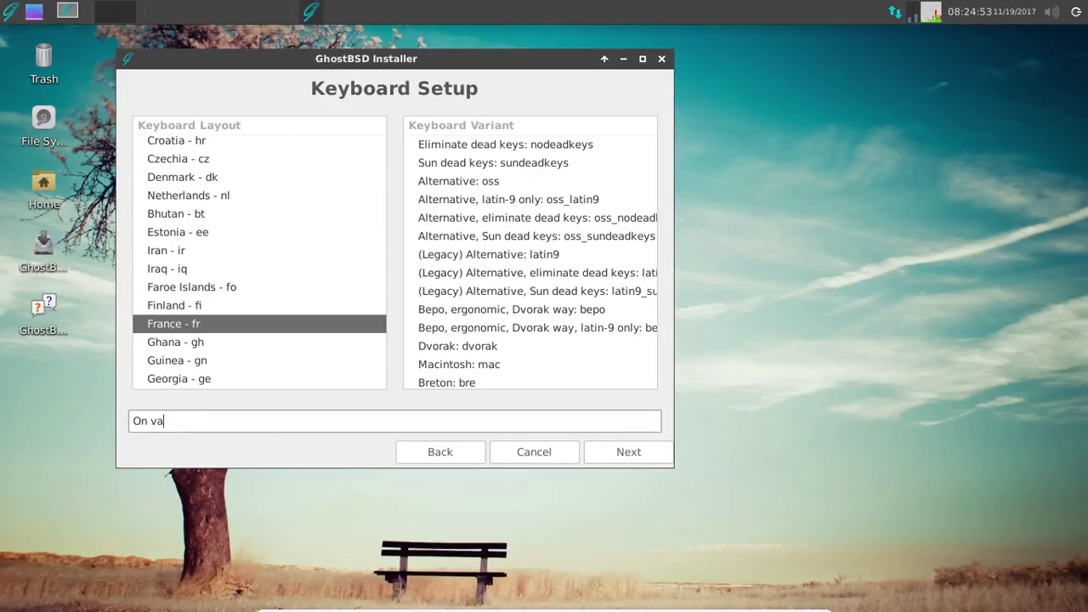
{"action": "type", "text": " tester le clavier pour voir"}
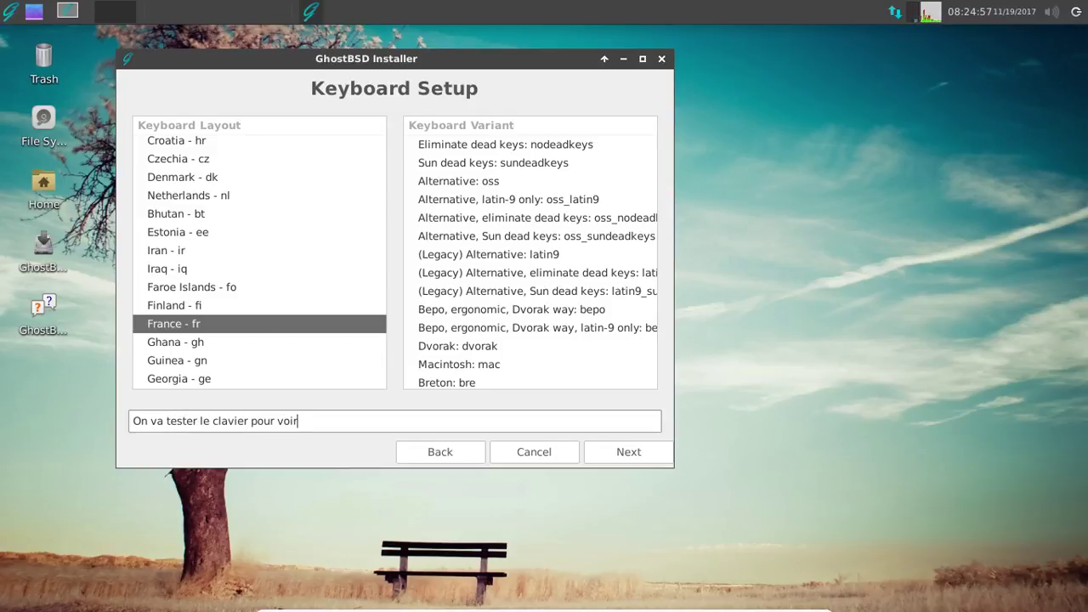
{"action": "type", "text": " ce qu'il donne, le méchant !"}
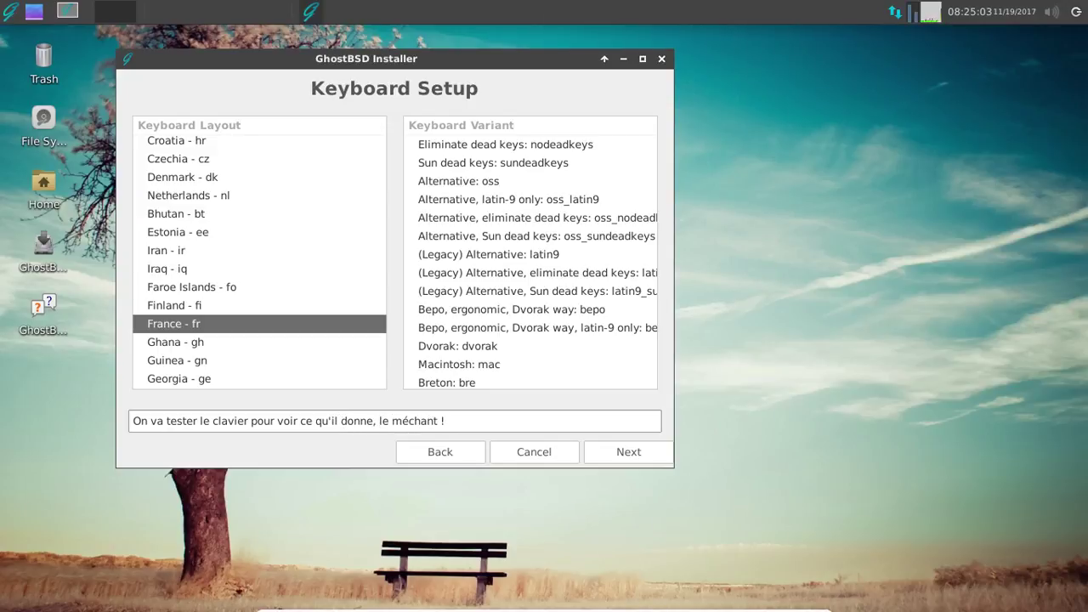
{"action": "key", "text": "ctrl+a"}
{"action": "key", "text": "BackSpace"}
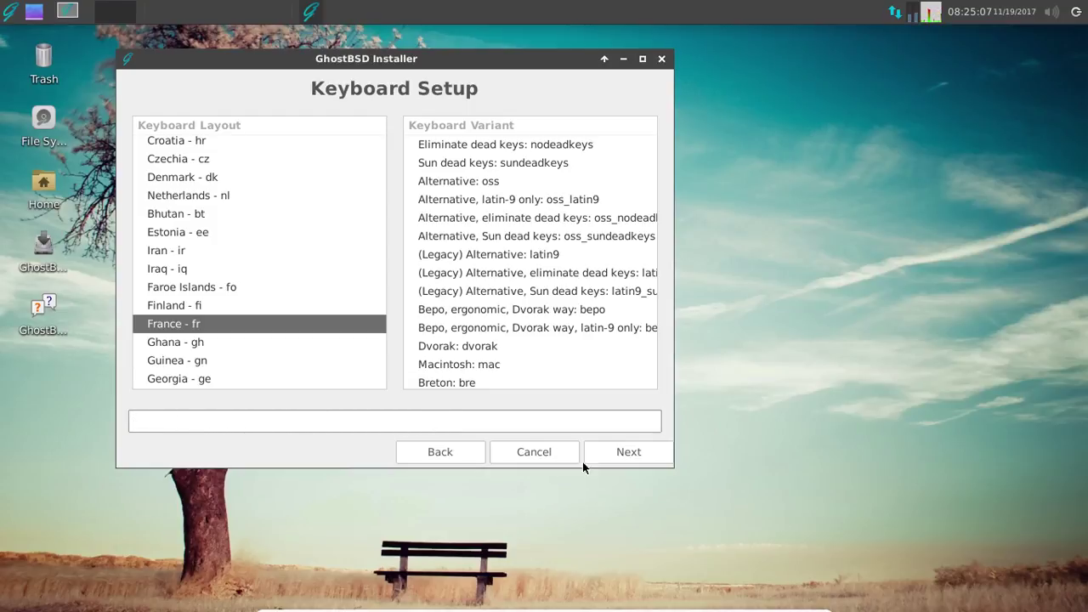
{"action": "left_click", "coordinate": [605, 450]}
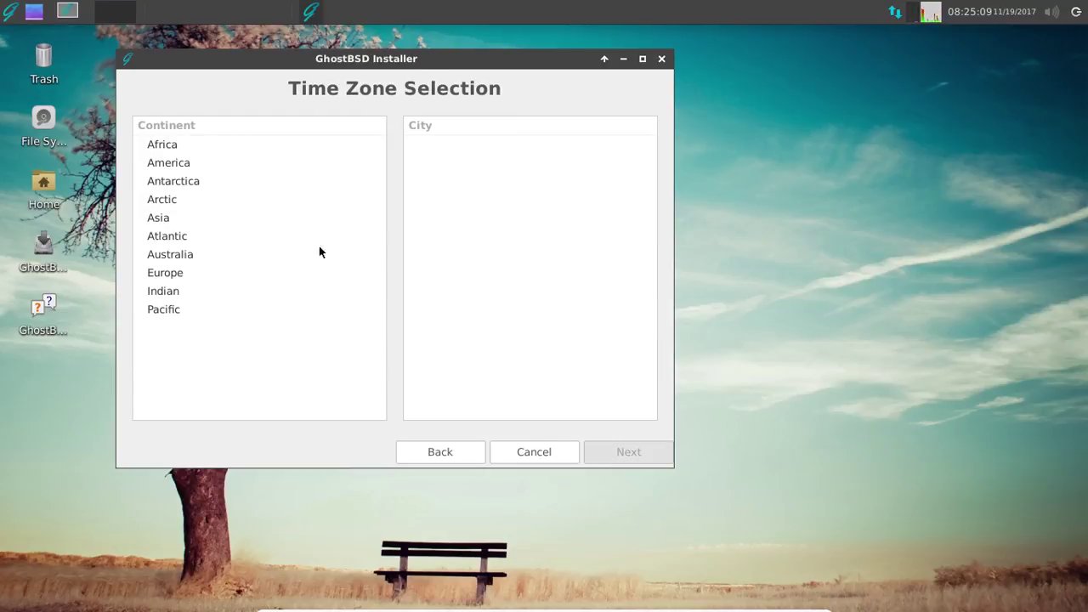
- Set the time zone to Europe/Paris and choose to install the FreeBSD boot manager + loader (MBR only)
{"action": "left_click", "coordinate": [181, 271]}
{"action": "scroll", "coordinate": [525, 280], "scroll_direction": "down", "scroll_amount": 6}
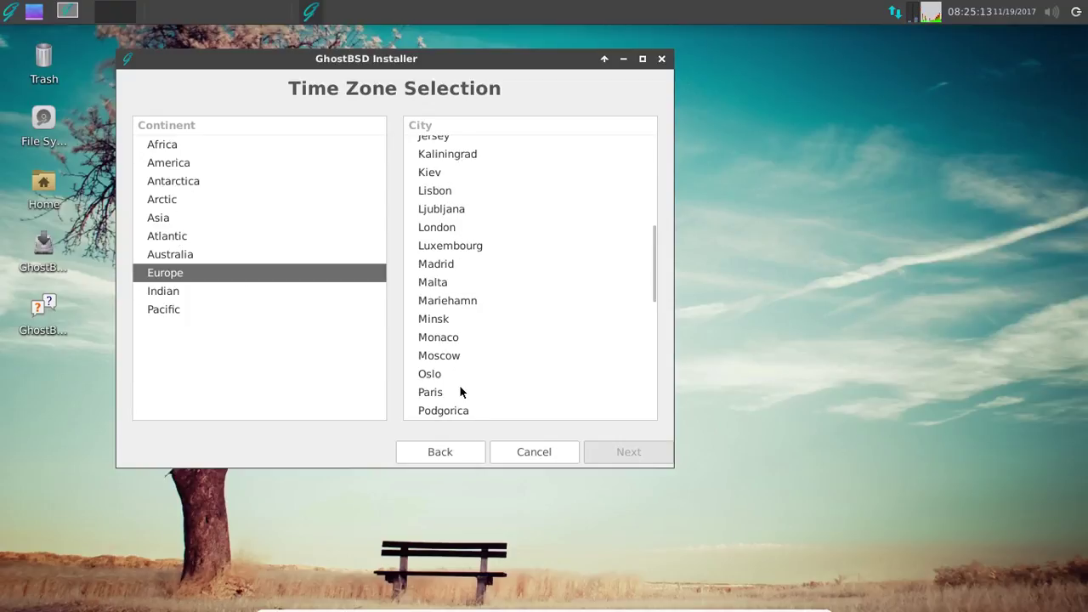
{"action": "left_click", "coordinate": [461, 391]}
{"action": "left_click", "coordinate": [643, 451]}
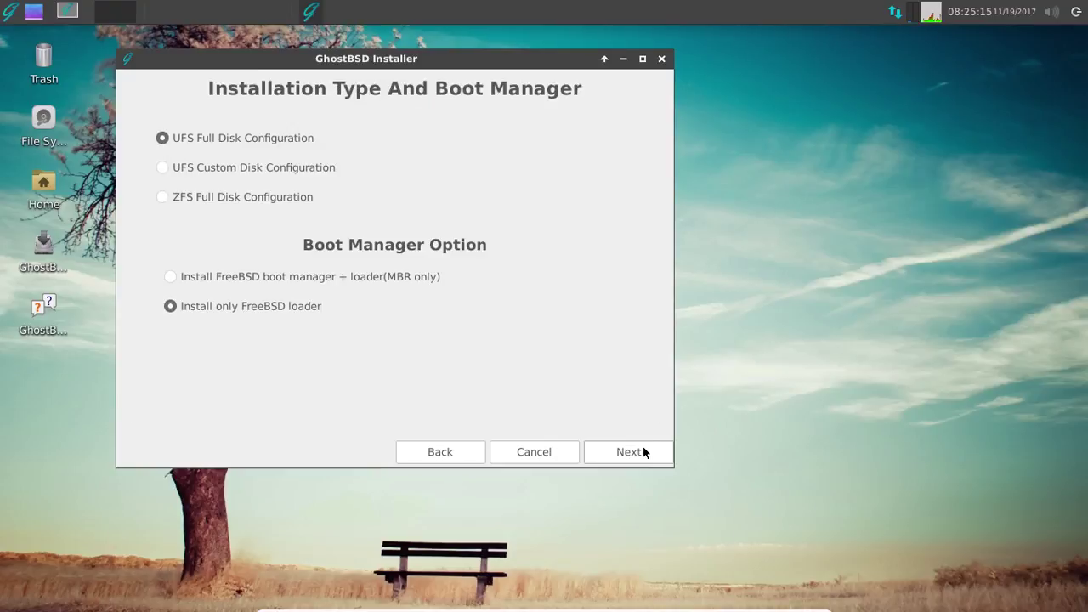
{"action": "left_click", "coordinate": [189, 272]}
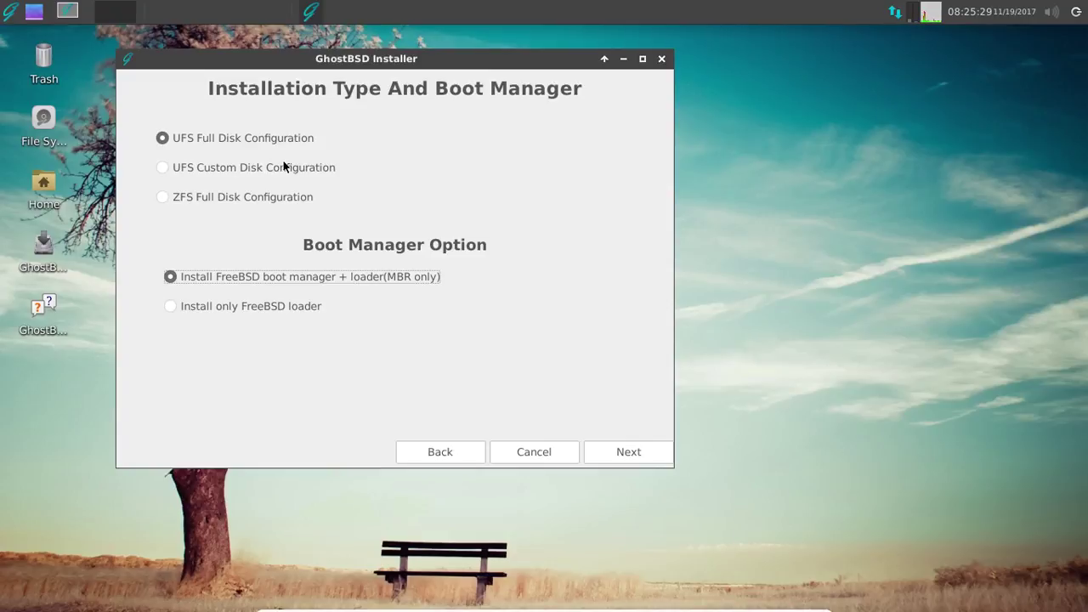
- Select the ada0 drive for the UFS full-disk installation
{"action": "left_click", "coordinate": [602, 455]}
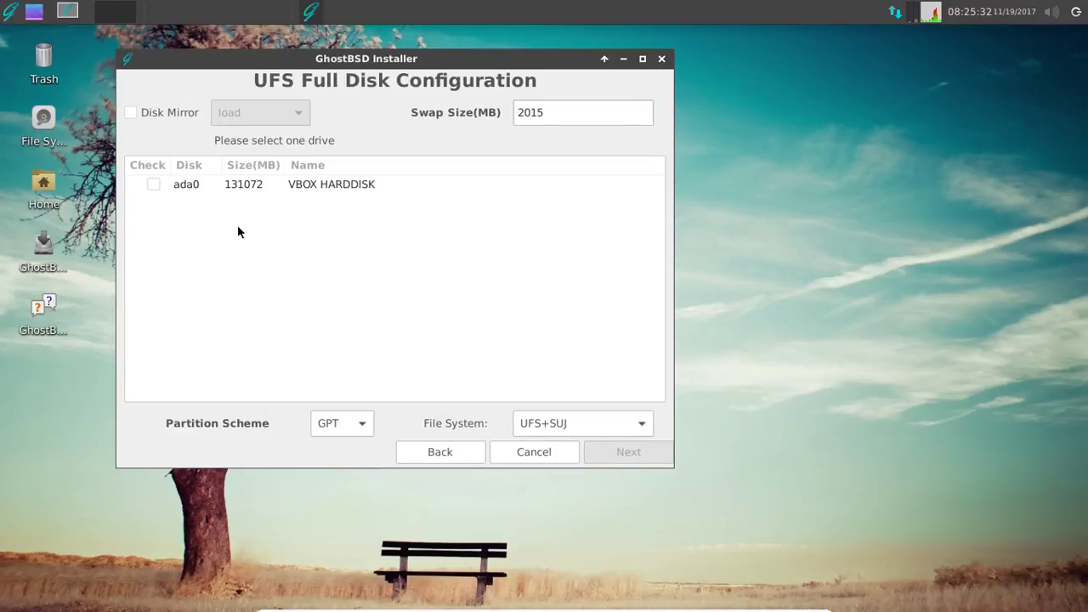
{"action": "left_click", "coordinate": [153, 184]}
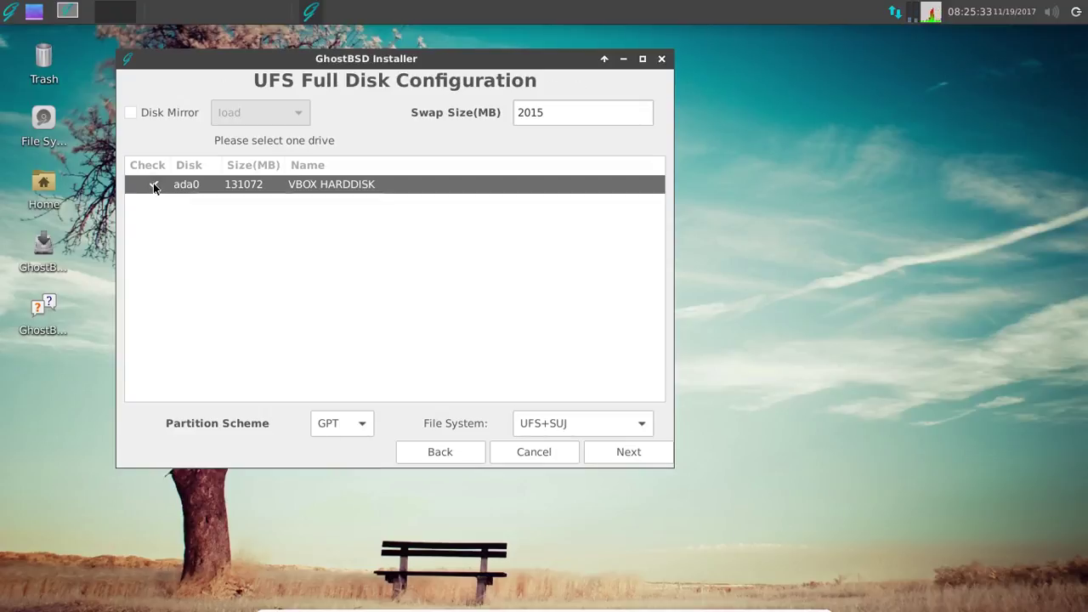
{"action": "left_click", "coordinate": [620, 454]}
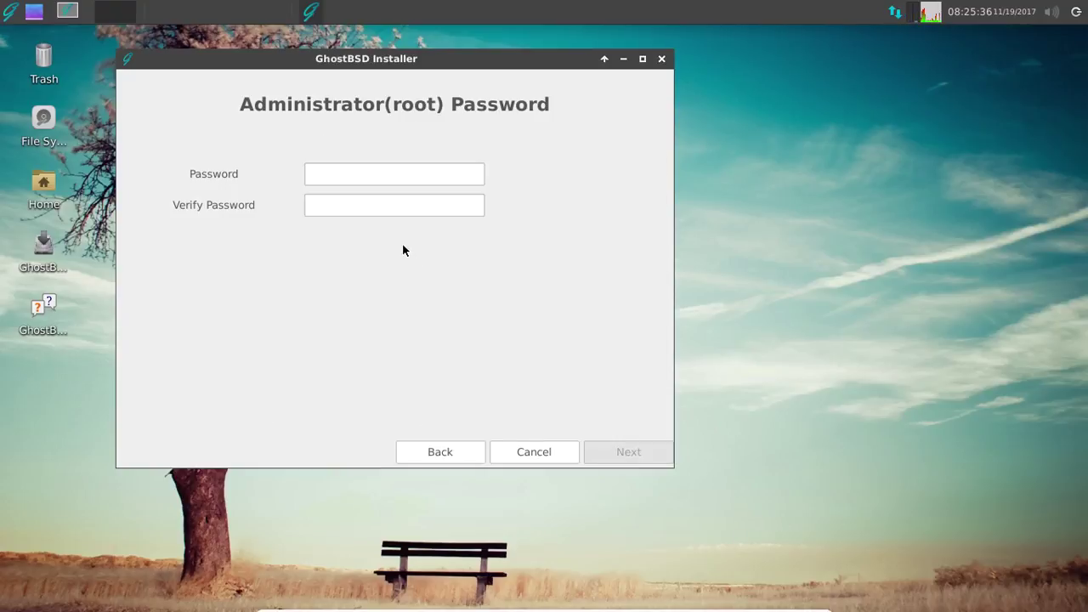
- Enter the root password and its confirmation
{"action": "left_click", "coordinate": [365, 176]}
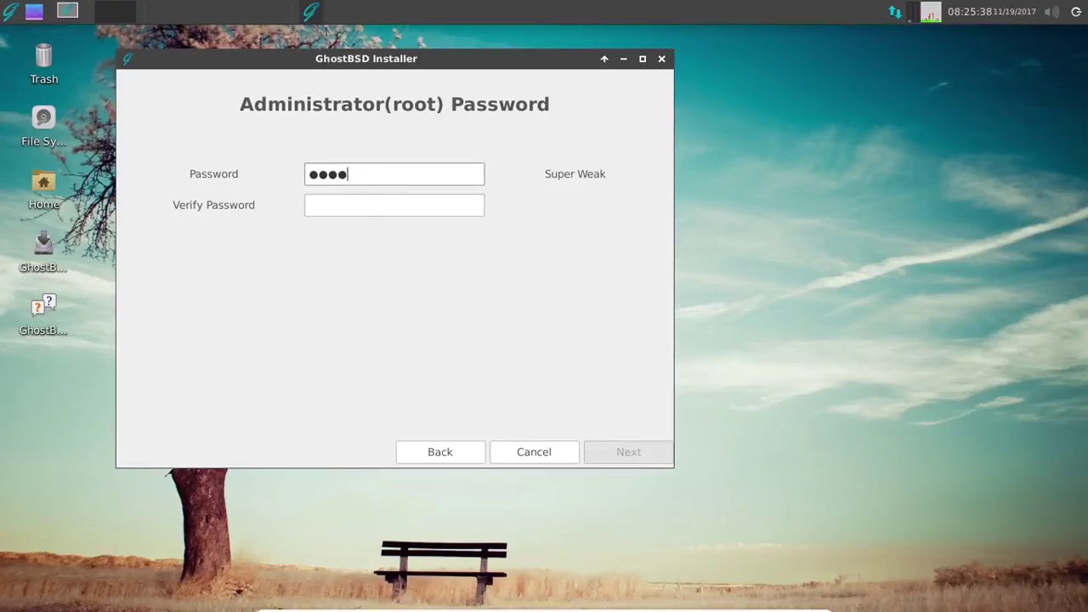
{"action": "key", "text": "Tab"}
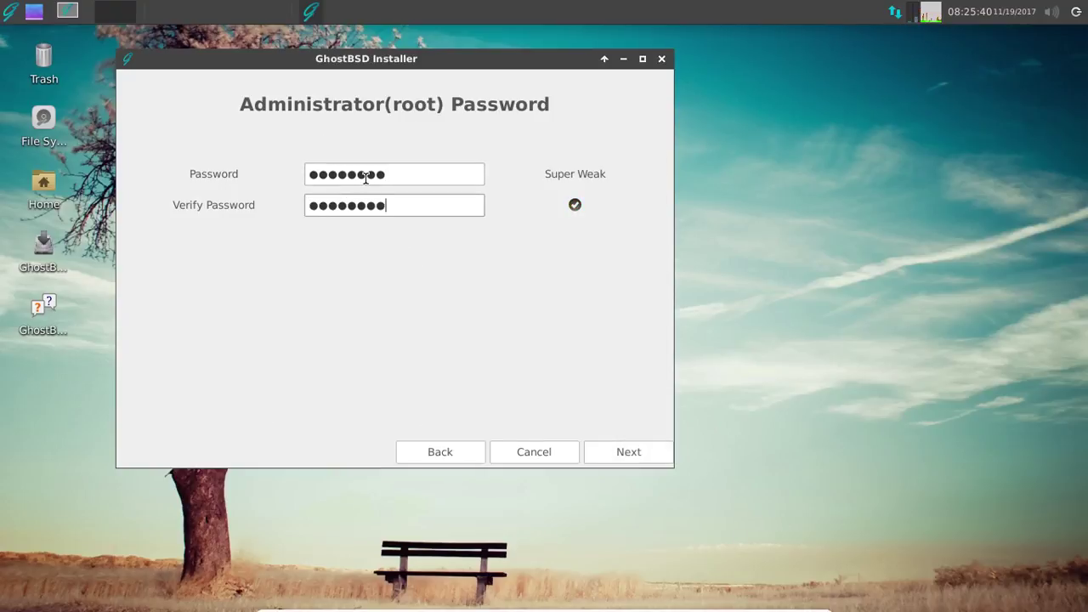
- Fill in the new user's real name, hostname, user name and password
{"action": "left_click", "coordinate": [602, 448]}
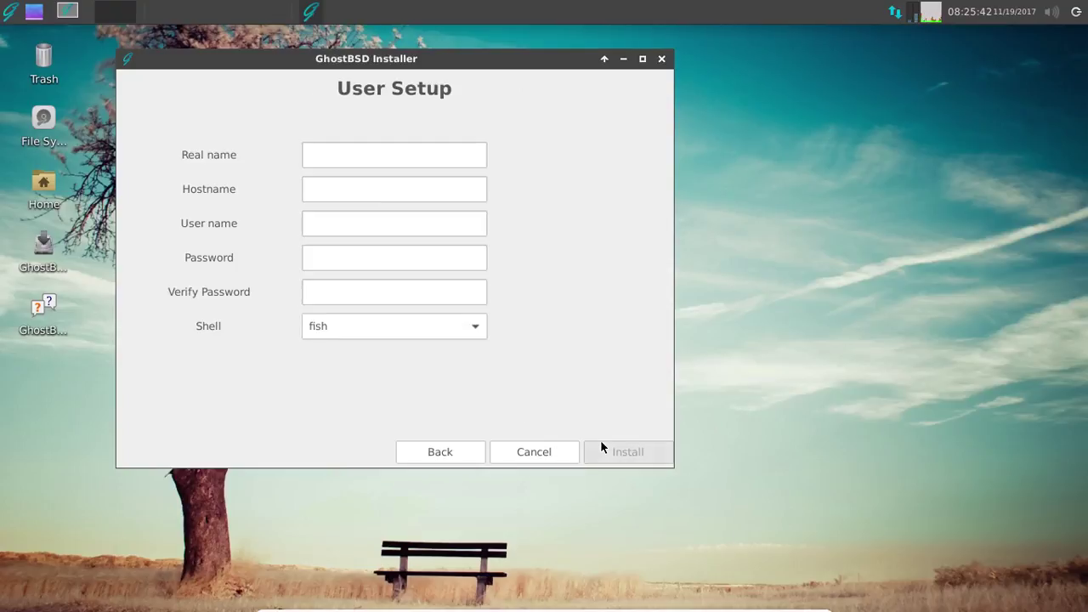
{"action": "left_click", "coordinate": [340, 156]}
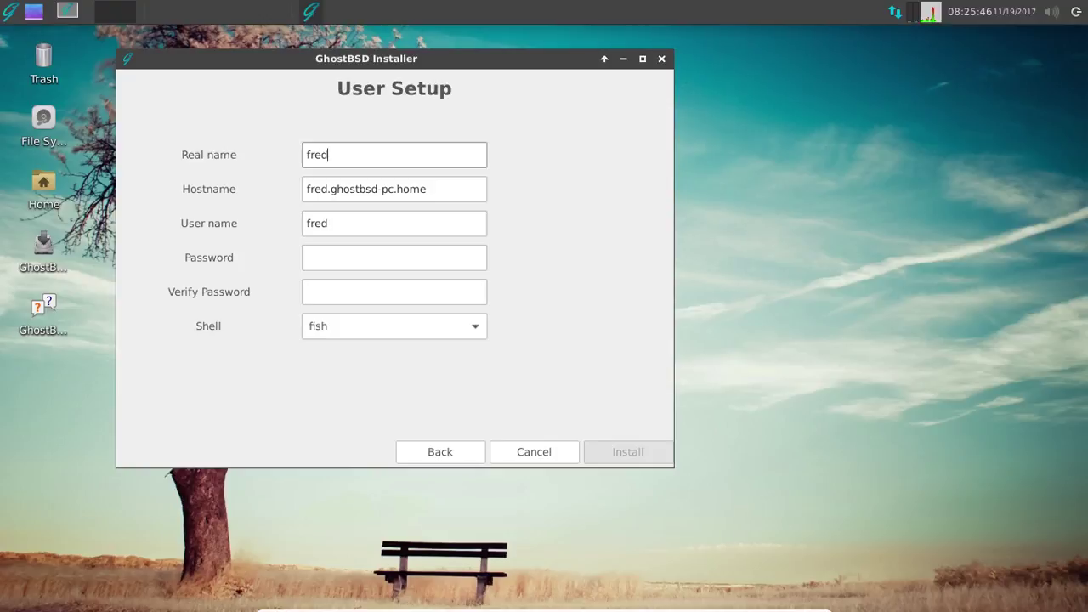
{"action": "key", "text": "BackSpace"}
{"action": "key", "text": "BackSpace"}
{"action": "key", "text": "BackSpace"}
{"action": "key", "text": "BackSpace"}
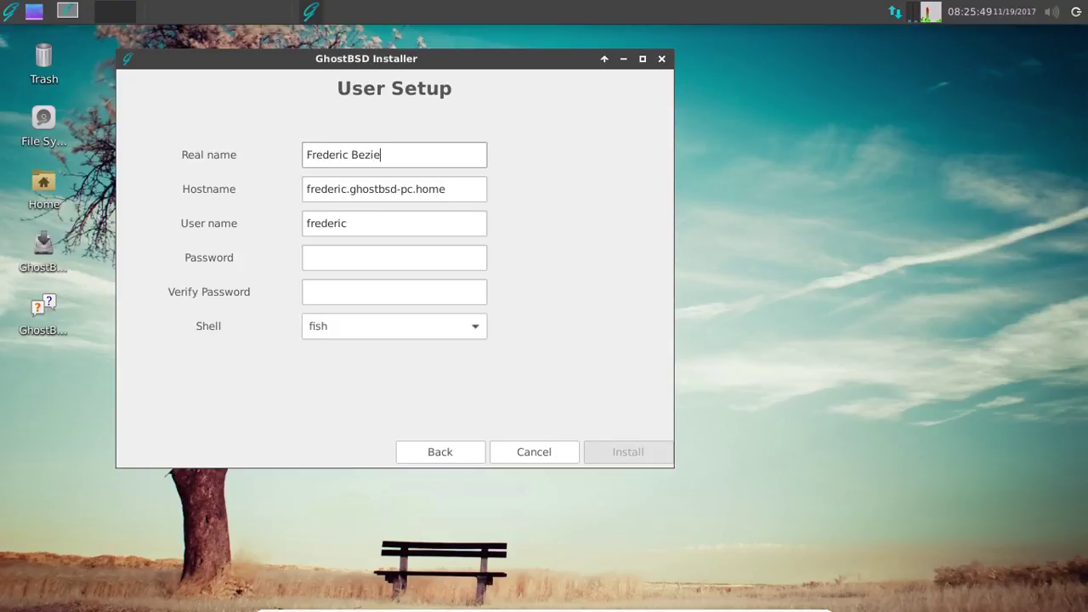
{"action": "key", "text": "Tab"}
{"action": "key", "text": "Tab"}
{"action": "key", "text": "Tab"}
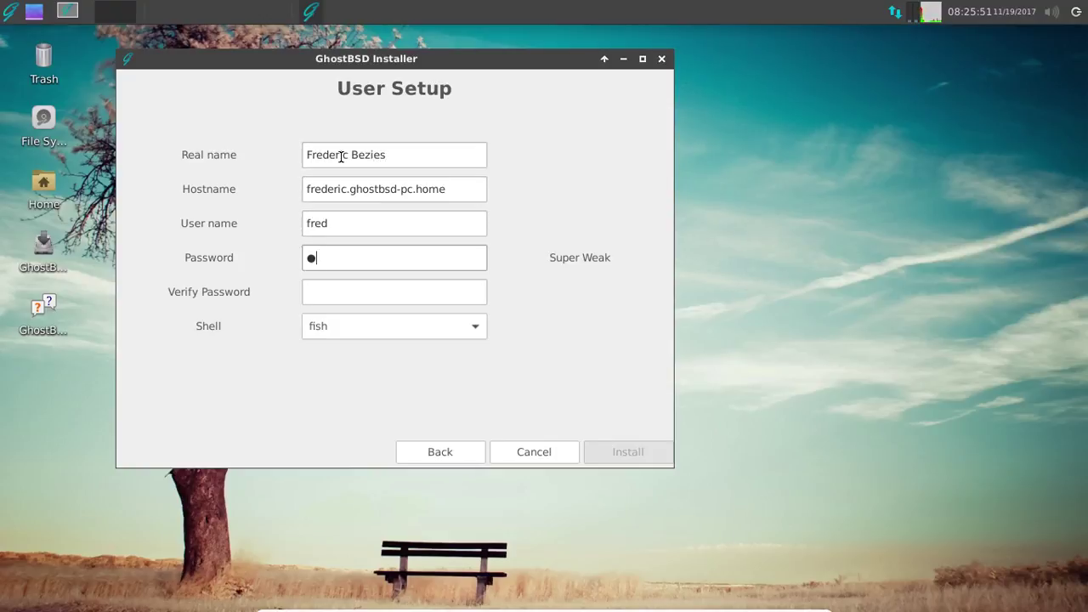
{"action": "key", "text": "Tab"}
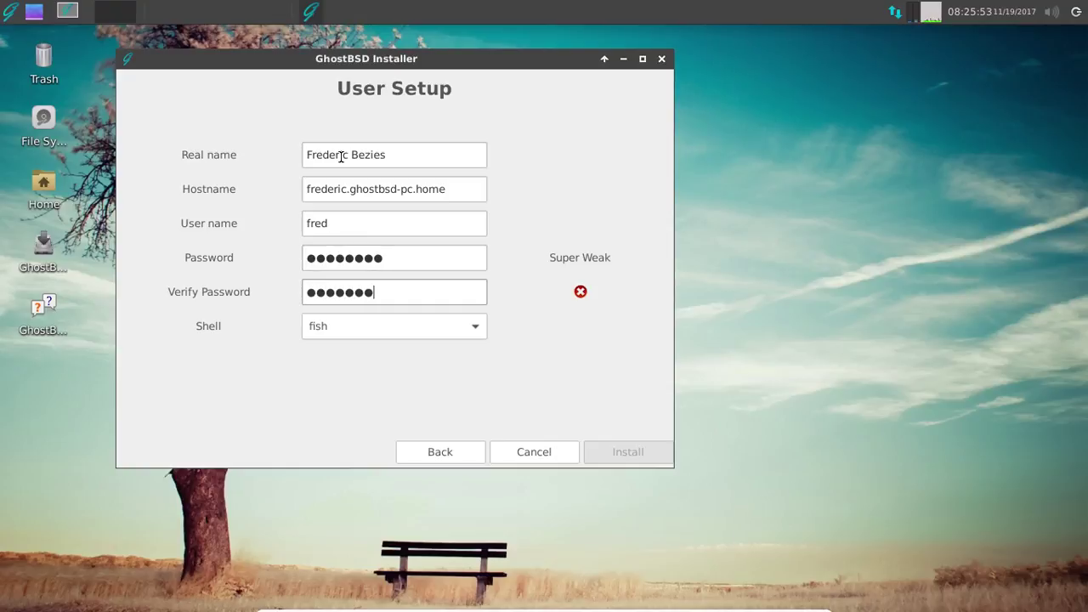
{"action": "key", "text": "BackSpace"}
{"action": "key", "text": "BackSpace"}
{"action": "key", "text": "BackSpace"}
{"action": "key", "text": "BackSpace"}
{"action": "key", "text": "BackSpace"}
{"action": "key", "text": "BackSpace"}
{"action": "key", "text": "BackSpace"}
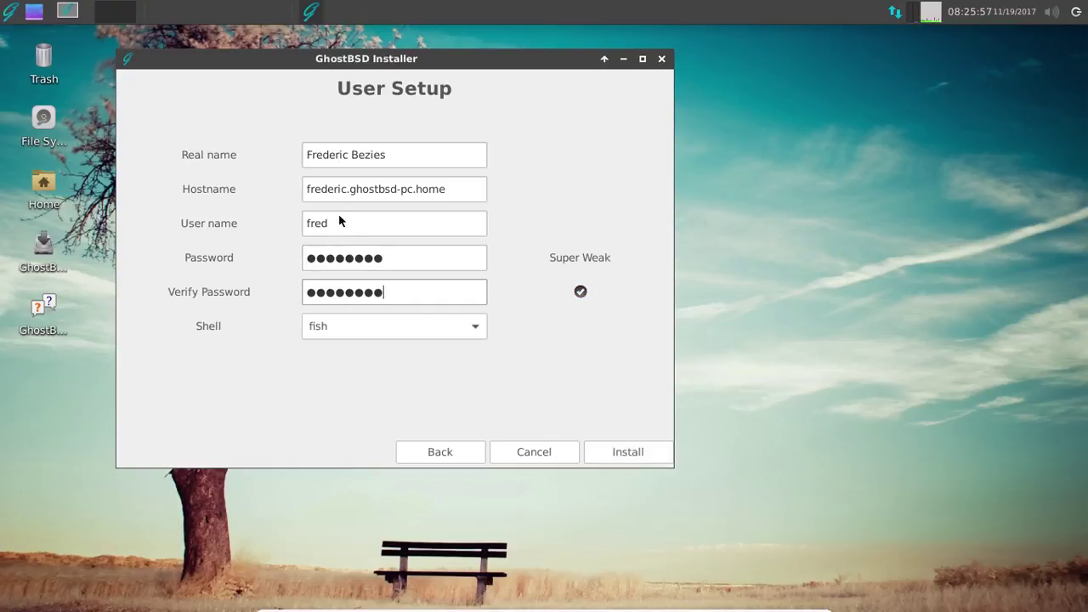
- Keep fish as the login shell and start installing GhostBSD
{"action": "left_click", "coordinate": [345, 324]}
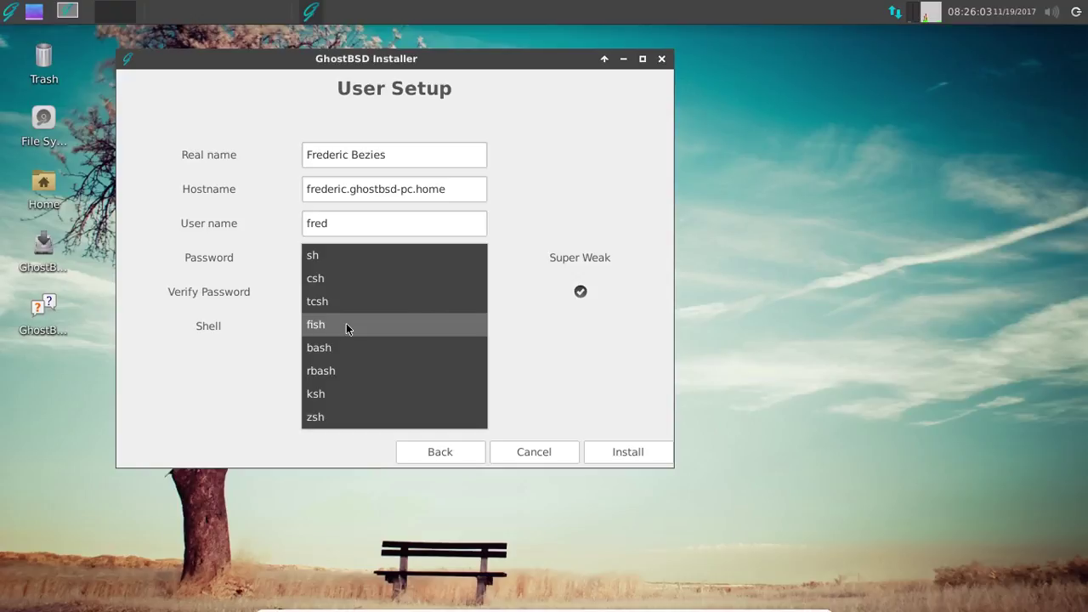
{"action": "left_click", "coordinate": [346, 324]}
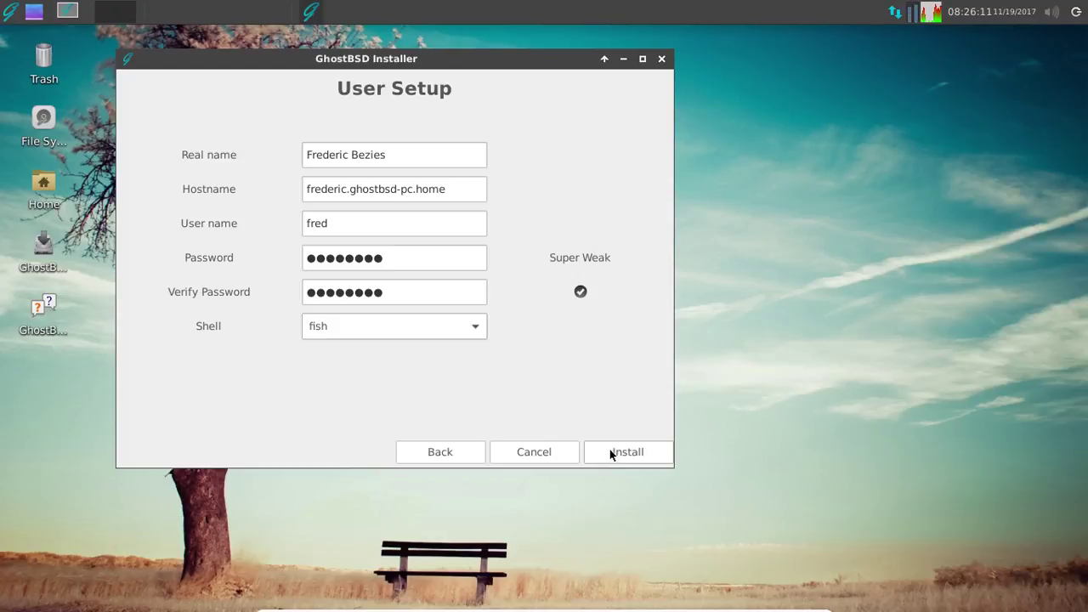
{"action": "left_click", "coordinate": [610, 449]}
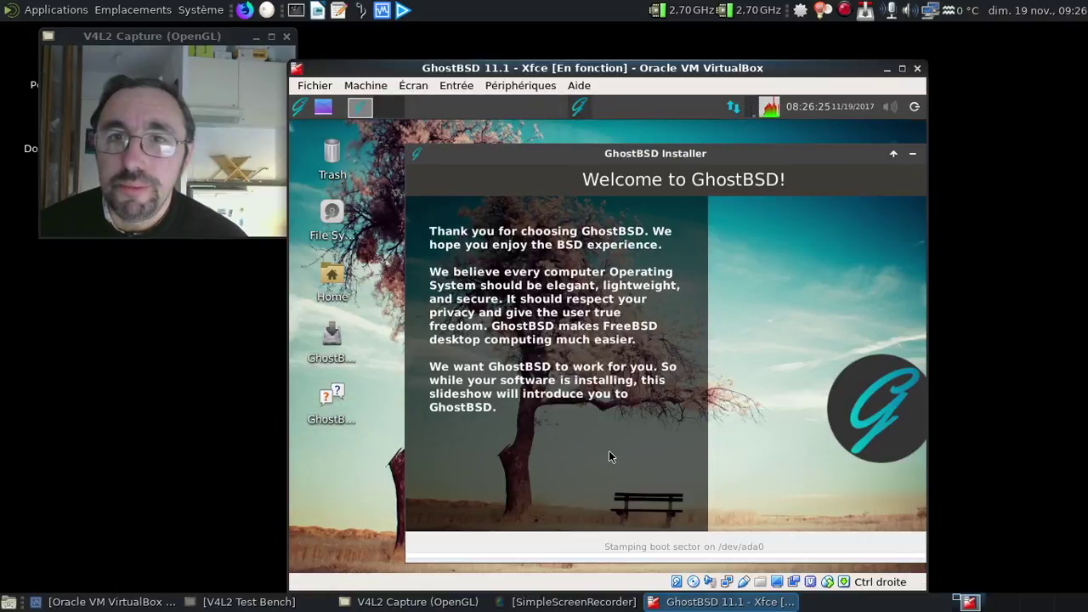
- Wait for the installation to finish until the Installation Completed dialog appears
{"action": "left_click", "coordinate": [845, 12]}
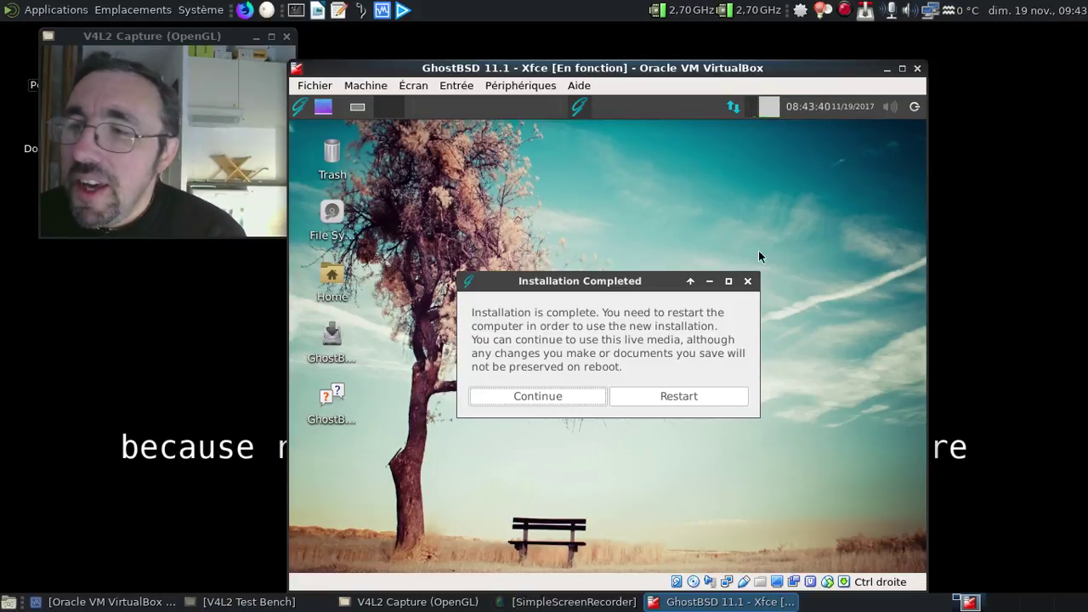
- Choose Restart to reboot into the newly installed GhostBSD system
{"action": "left_click", "coordinate": [696, 397]}
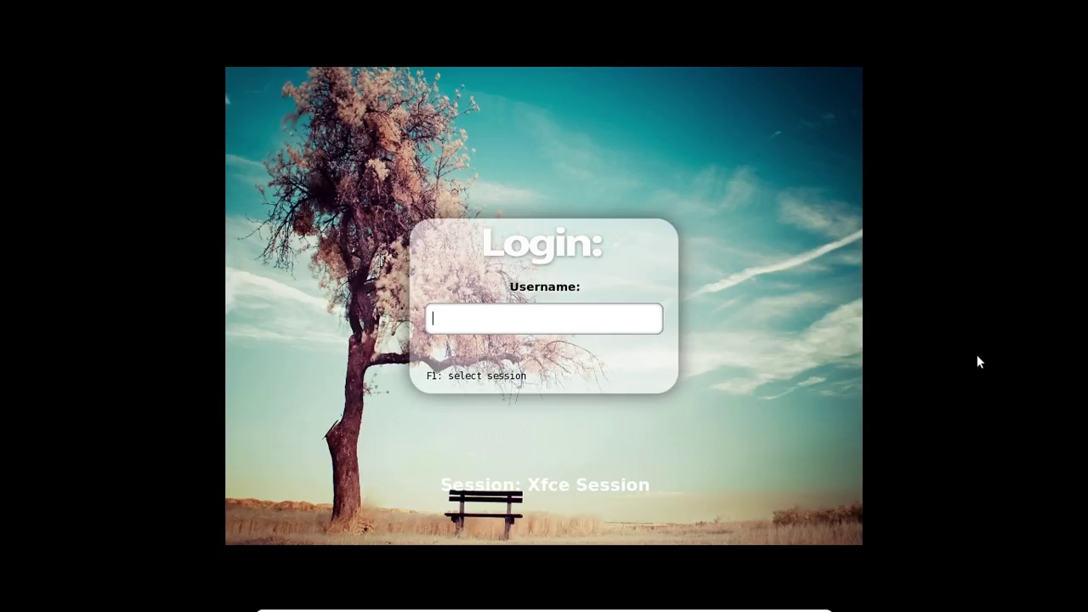
- Log in to the new user account at the SLiM screen, retrying after two failed attempts
{"action": "type", "text": "fred"}
{"action": "key", "text": "Return"}
{"action": "type", "text": "*******"}
{"action": "key", "text": "Return"}
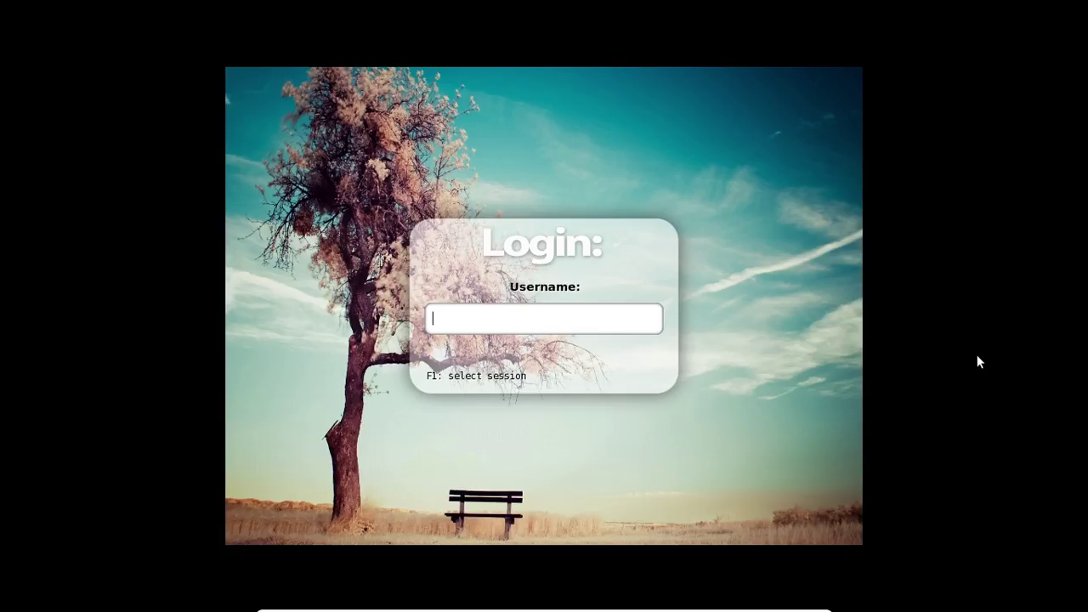
{"action": "type", "text": "fred"}
{"action": "key", "text": "Return"}
{"action": "type", "text": "*******"}
{"action": "key", "text": "Return"}
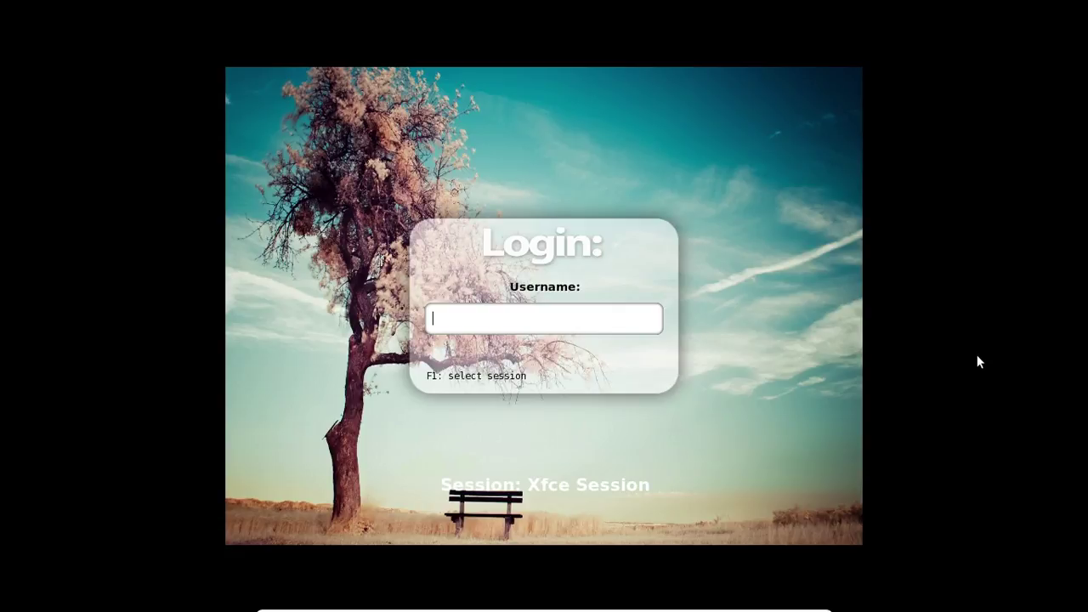
{"action": "type", "text": "fred"}
{"action": "key", "text": "Return"}
{"action": "type", "text": "password"}
{"action": "key", "text": "Return"}
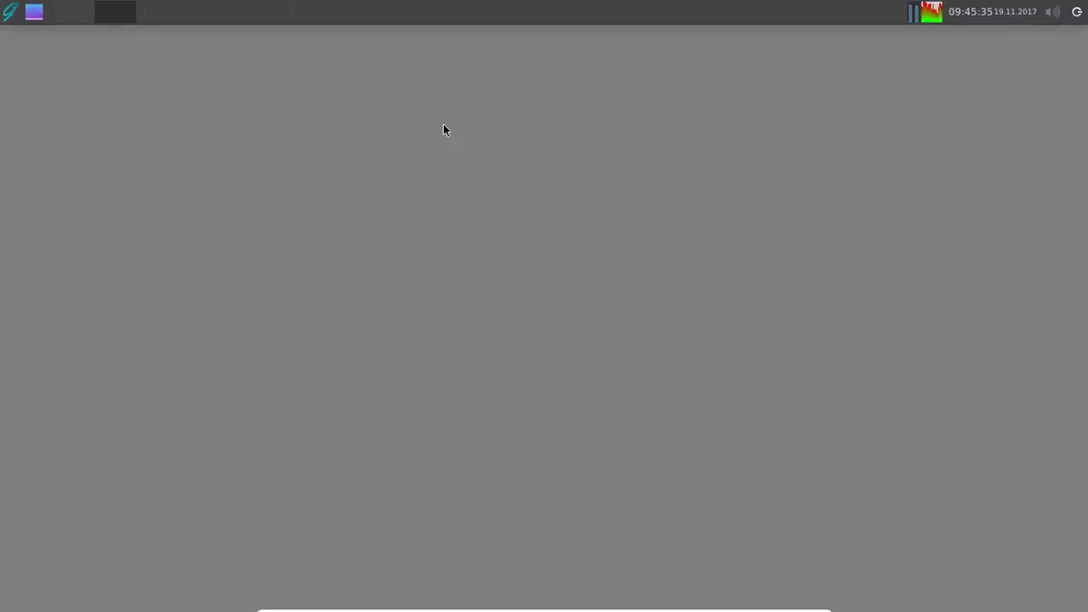
- Set the misty forest picture as wallpaper through Paramètres du bureau and close the settings
{"action": "mouse_move", "coordinate": [1013, 15]}
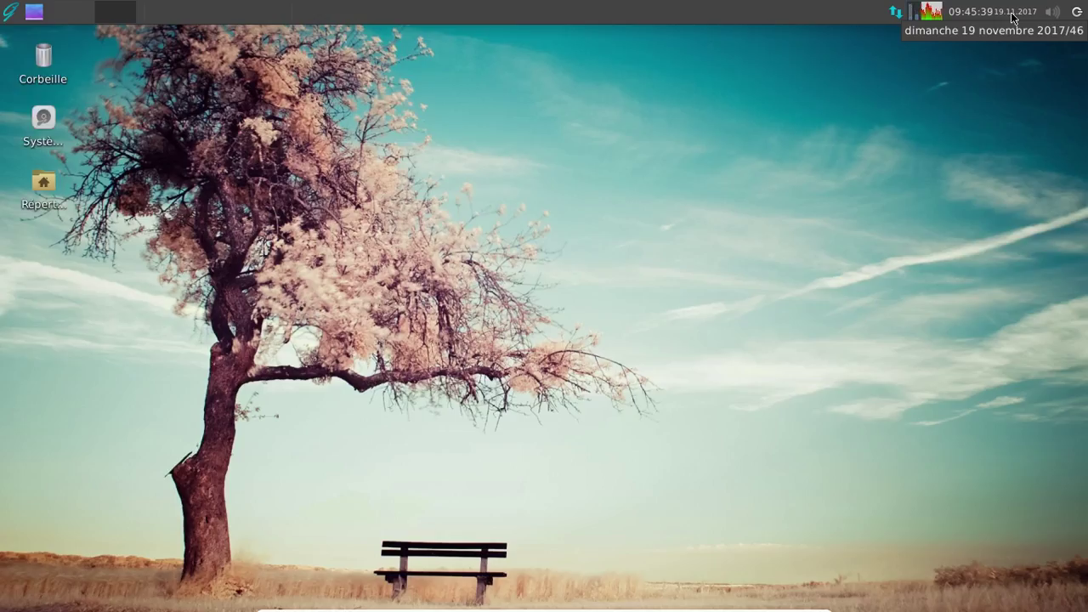
{"action": "right_click", "coordinate": [428, 82]}
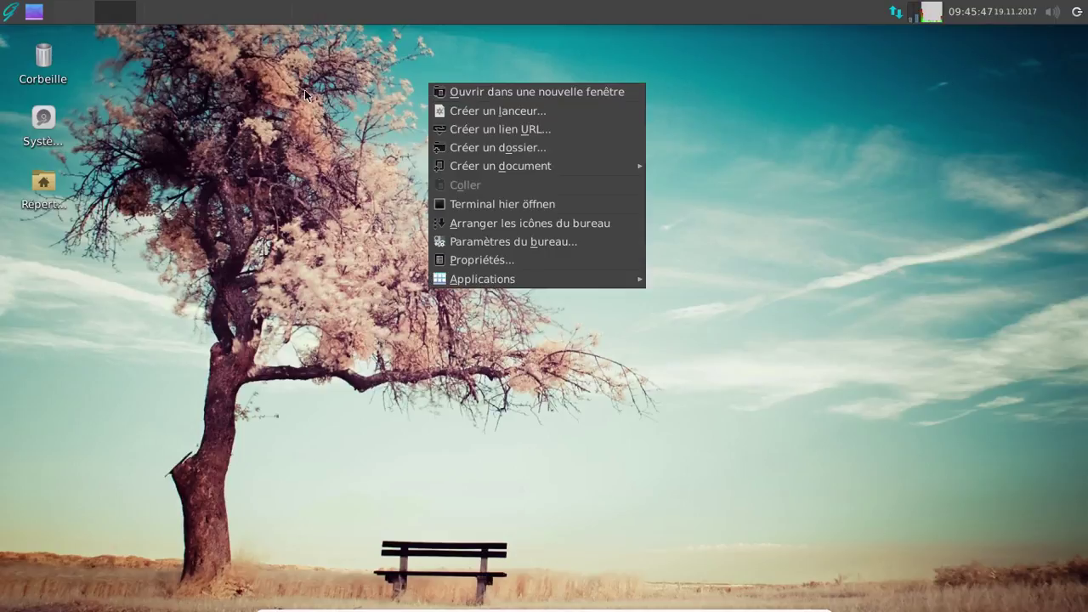
{"action": "left_click", "coordinate": [517, 243]}
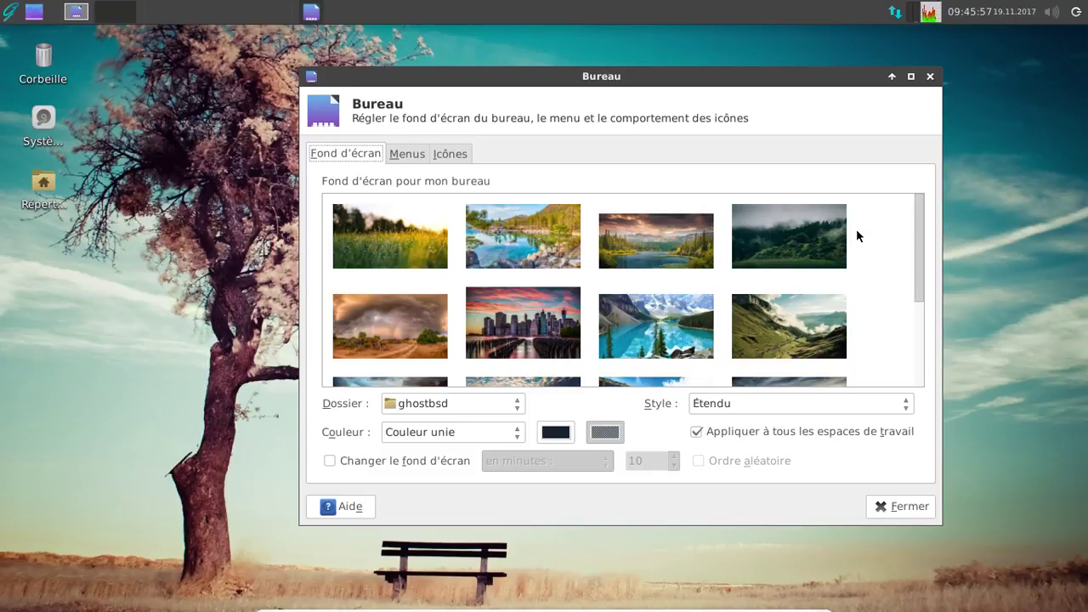
{"action": "left_click", "coordinate": [826, 227]}
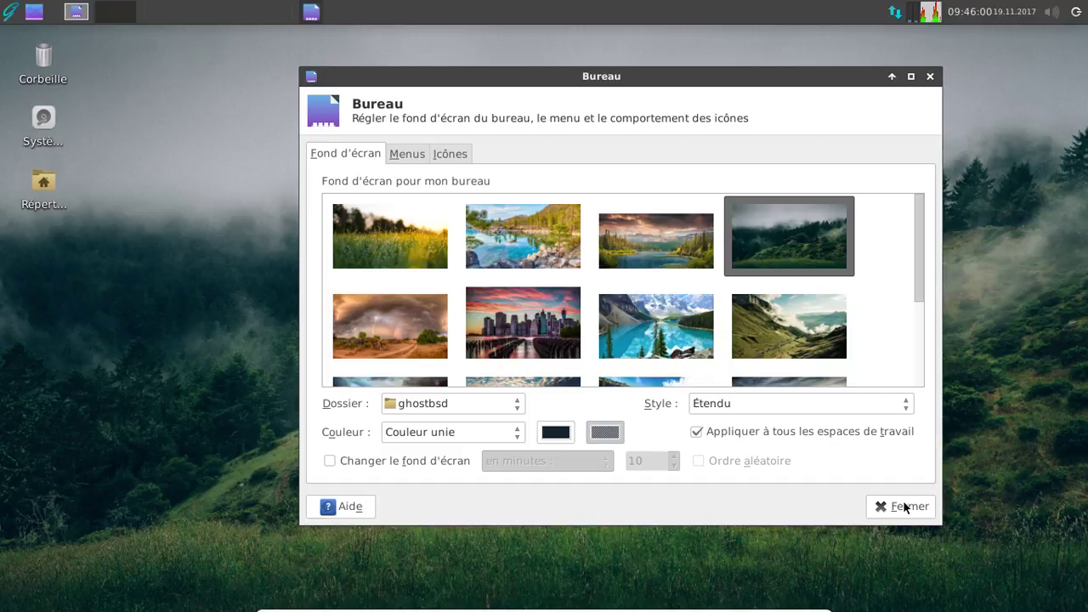
{"action": "left_click", "coordinate": [904, 507]}
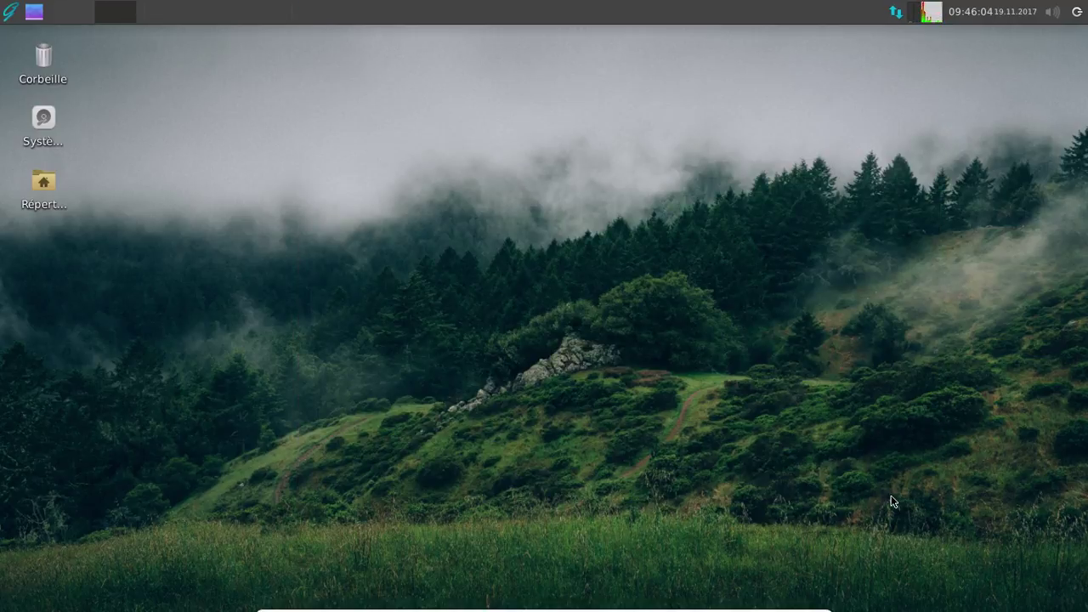
- Open the home folder, look at the network locations, then close Thunar
{"action": "double_click", "coordinate": [55, 183]}
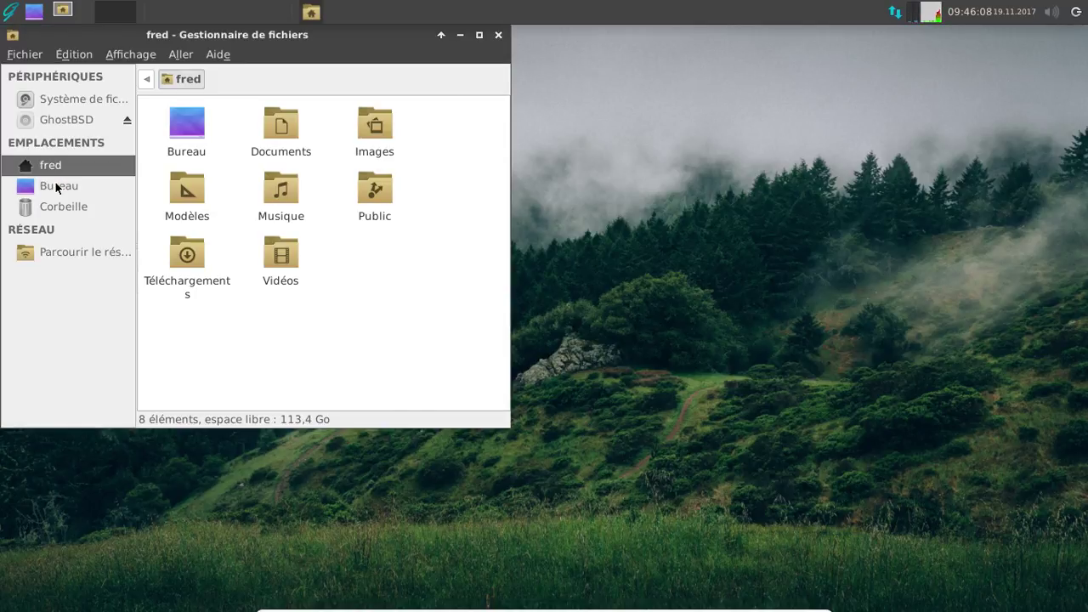
{"action": "left_click", "coordinate": [48, 253]}
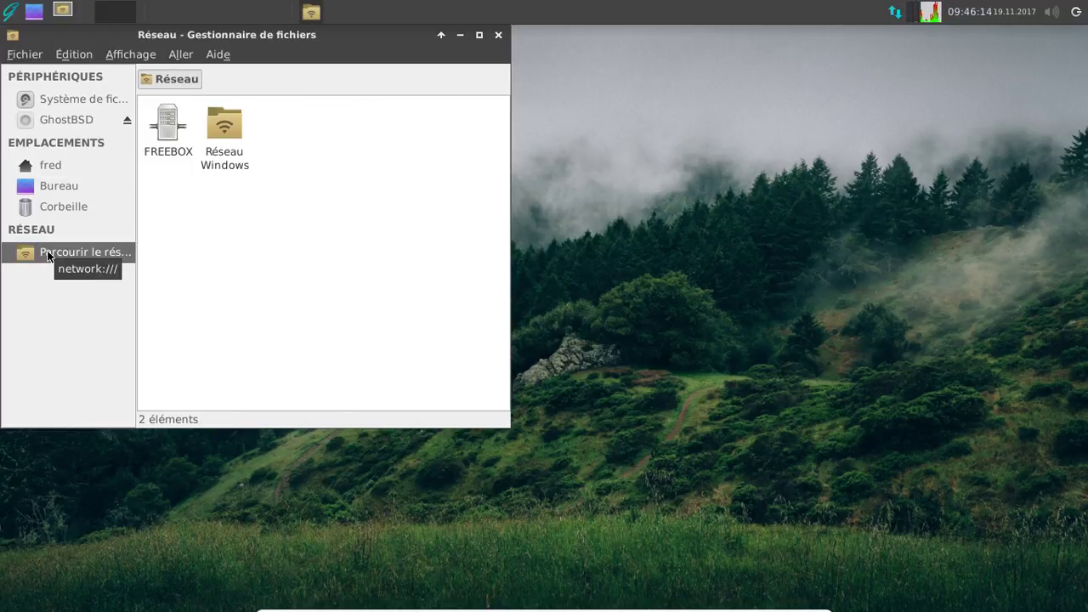
{"action": "left_click", "coordinate": [497, 36]}
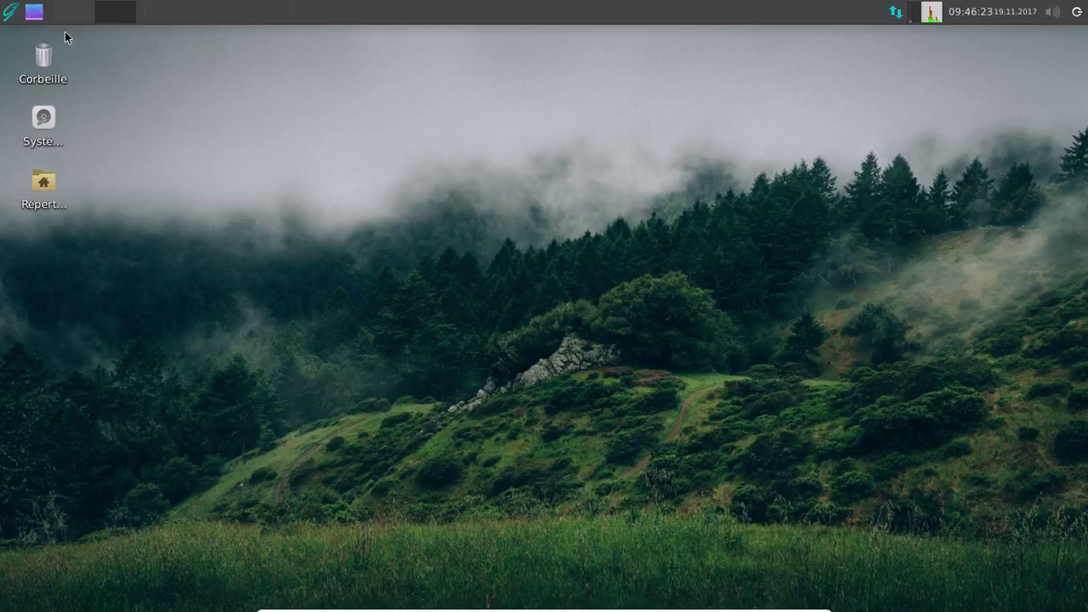
- Launch Update Station from Whisker Menu's Système category, then reopen the Whisker Menu
{"action": "left_click", "coordinate": [12, 11]}
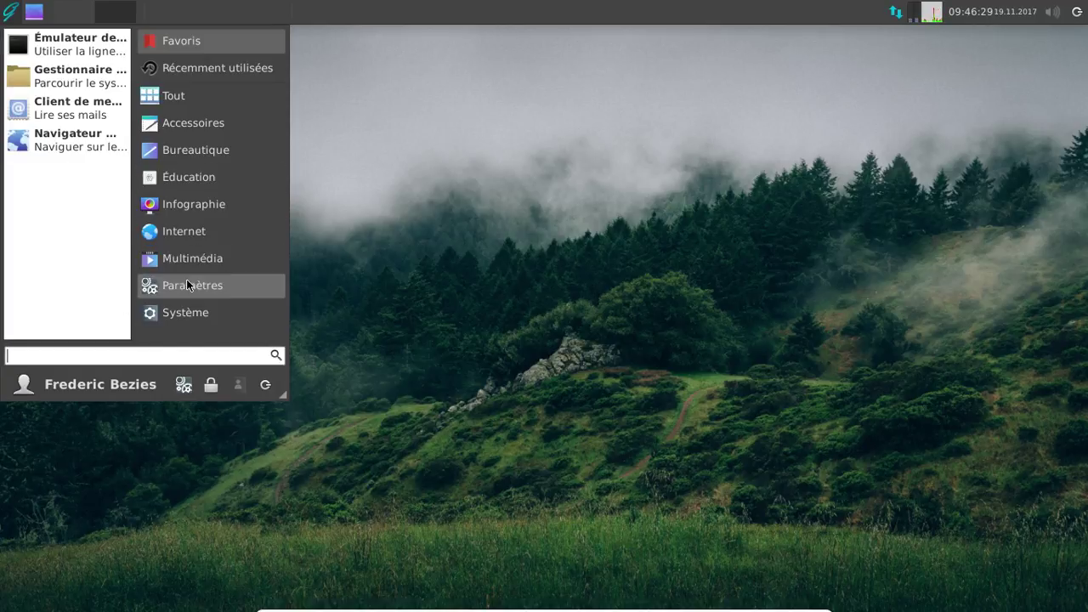
{"action": "left_click", "coordinate": [161, 312]}
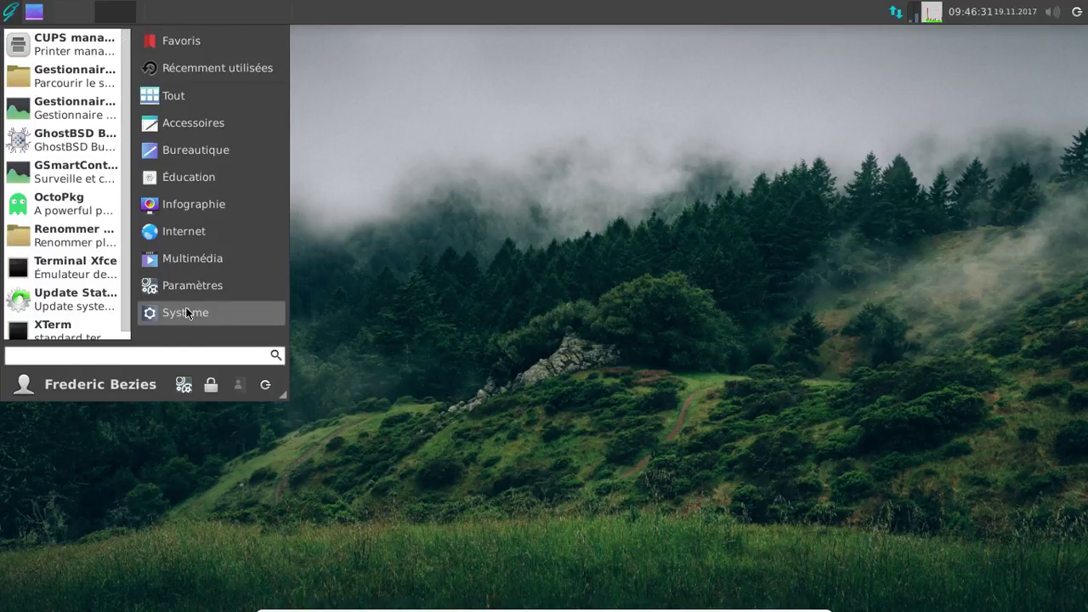
{"action": "left_click", "coordinate": [85, 297]}
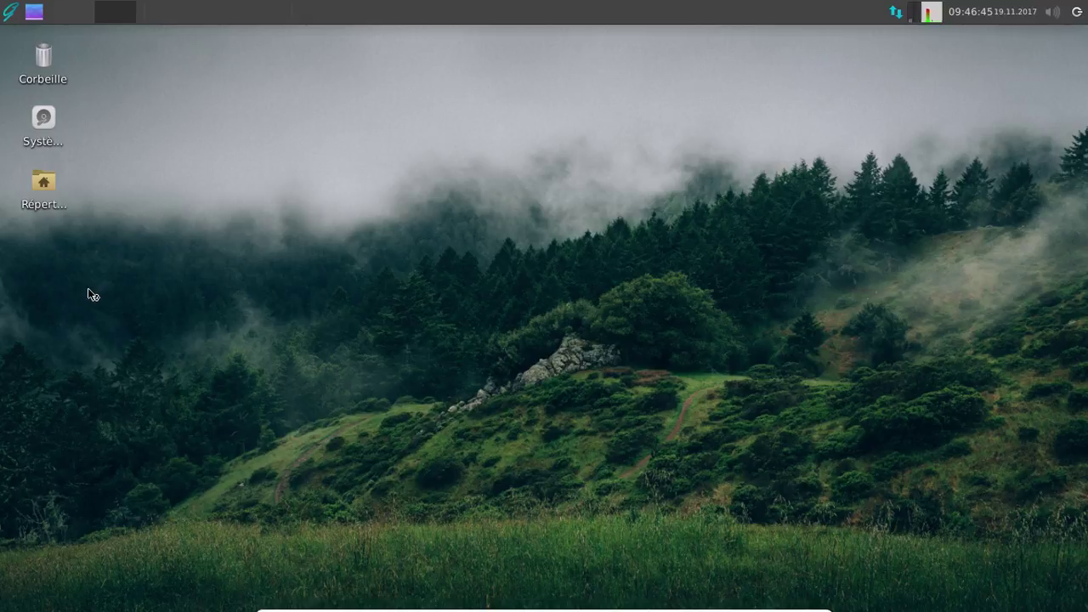
{"action": "left_click", "coordinate": [12, 15]}
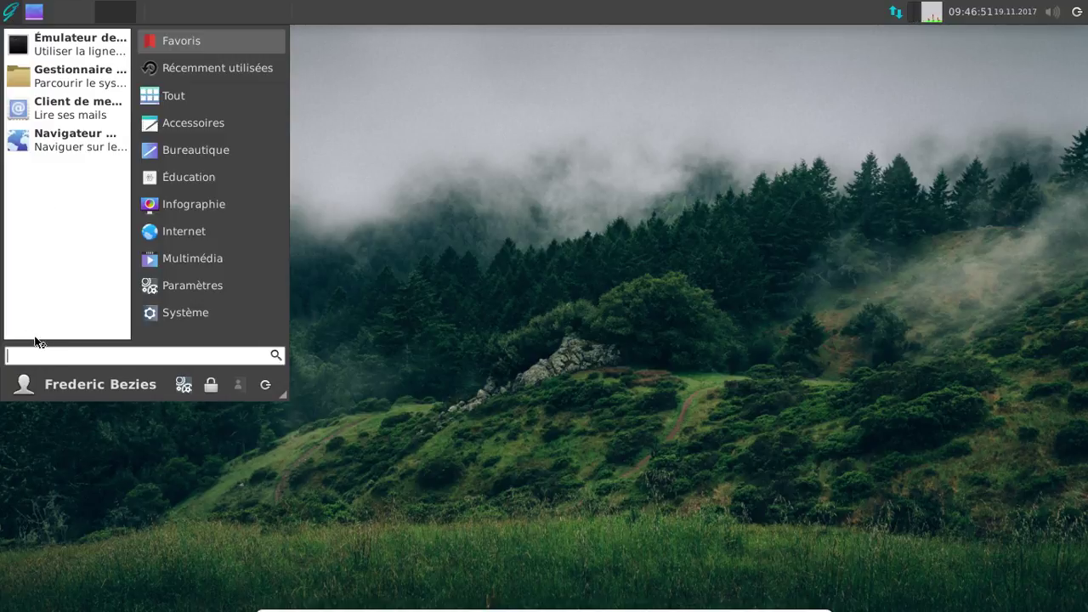
- Start OctoPkg via an 'oc' search, enter the administrator password, and let the GhostBSD repository sync
{"action": "type", "text": "oc"}
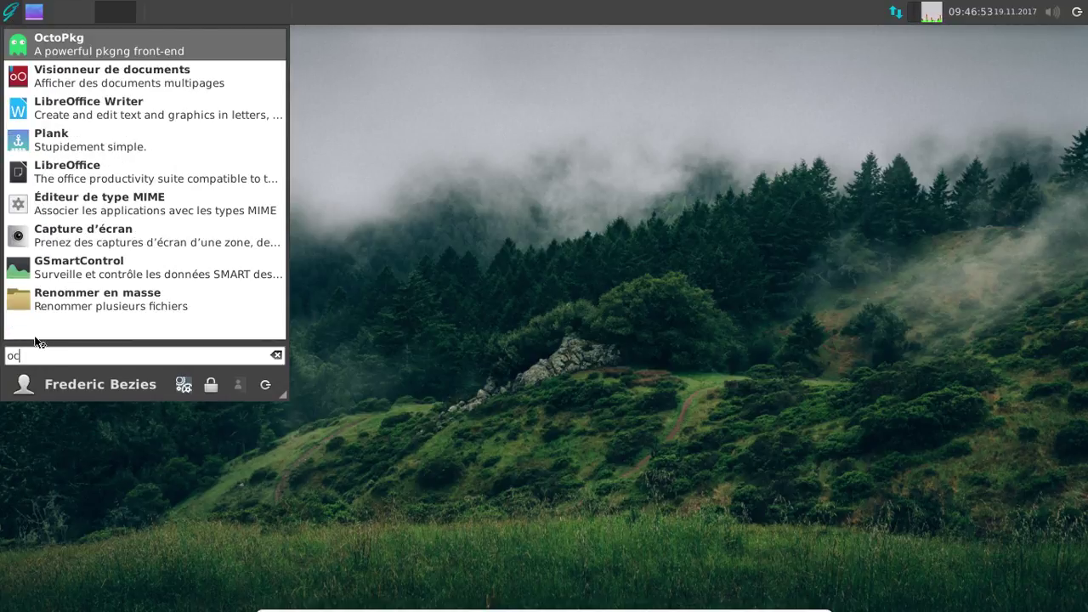
{"action": "left_click", "coordinate": [144, 48]}
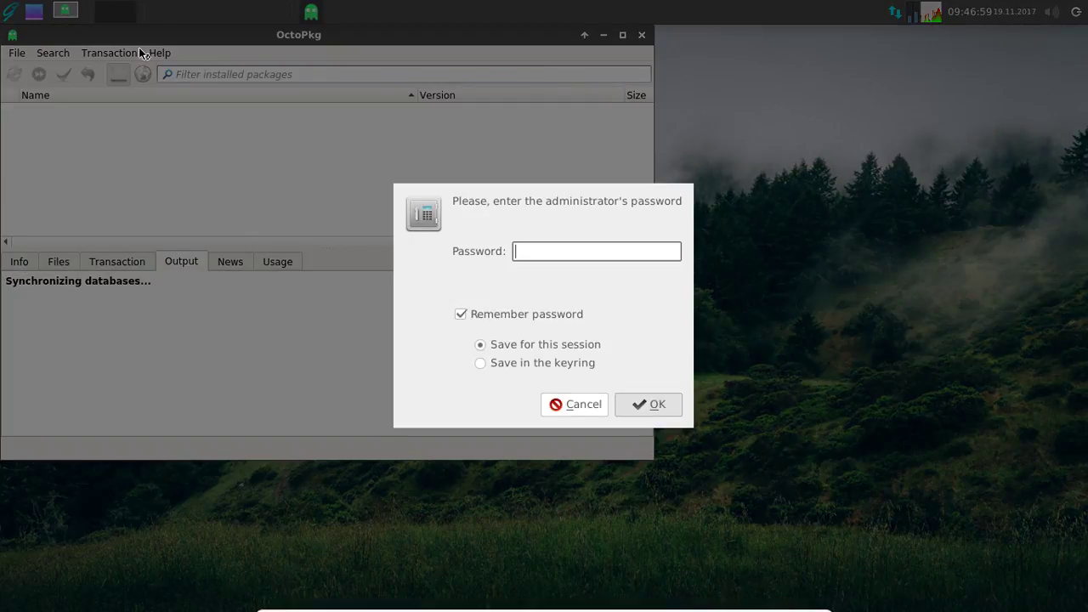
{"action": "type", "text": "*********"}
{"action": "key", "text": "Return"}
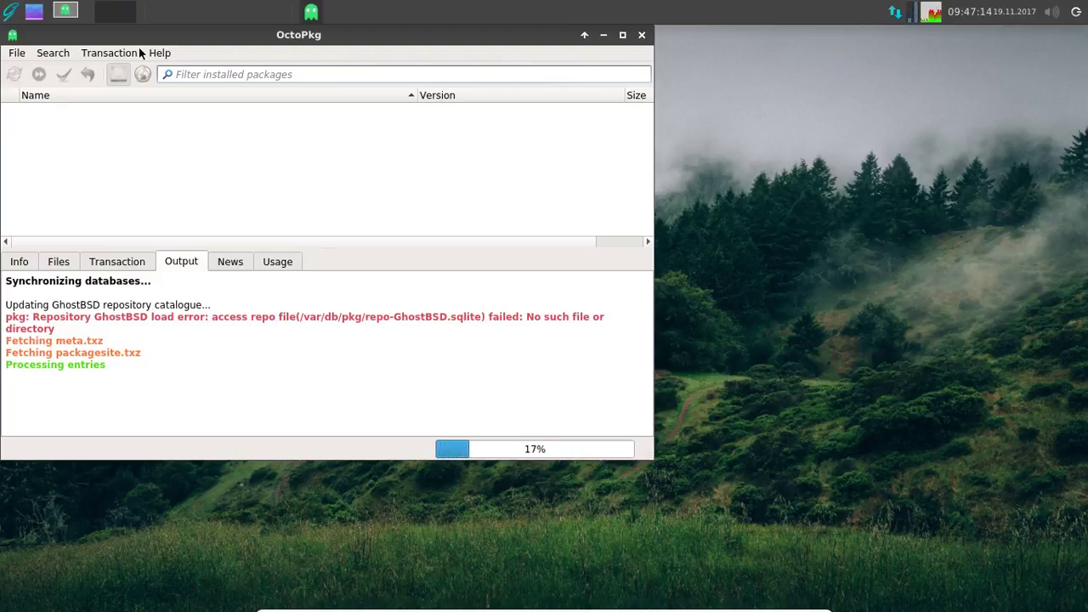
{"action": "left_click_drag", "start_coordinate": [132, 35], "coordinate": [287, 61]}
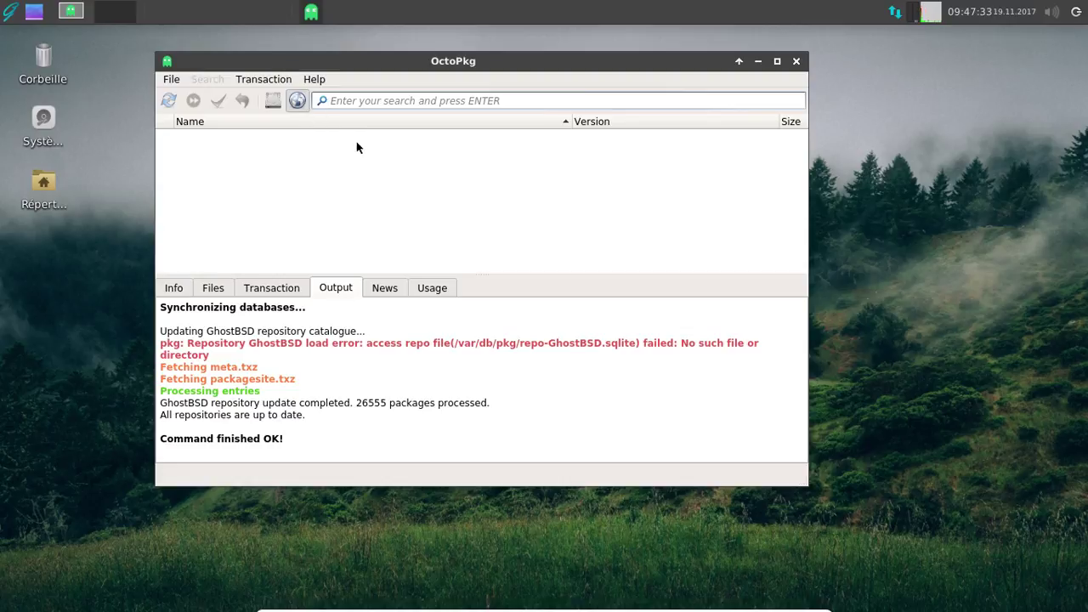
- Search 'libreoffice', mark fr-libreoffice for installation, and clear the search field
{"action": "type", "text": "libreffoice"}
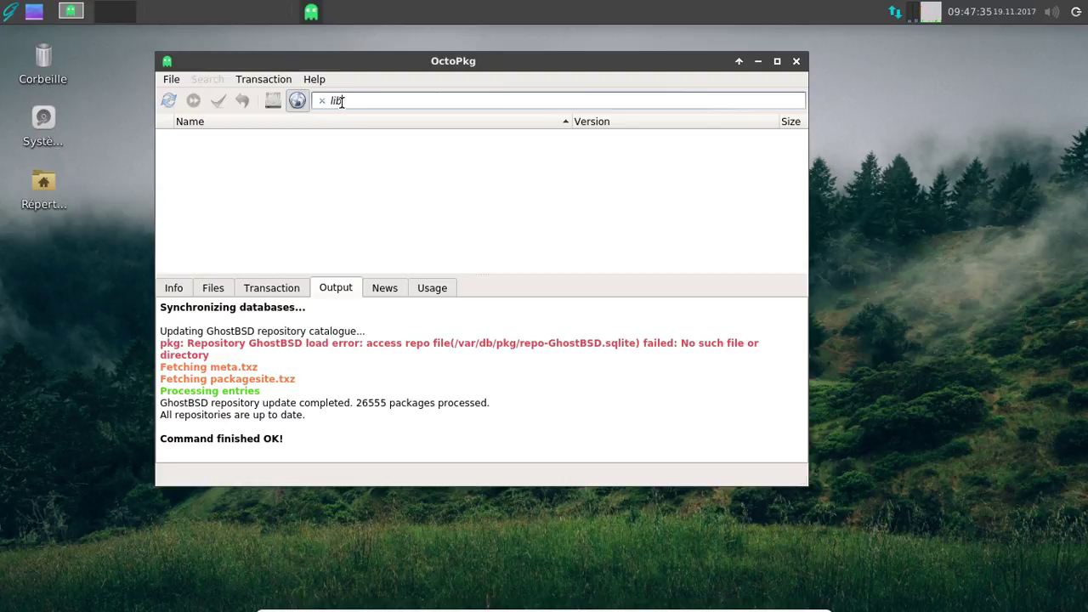
{"action": "key", "text": "BackSpace"}
{"action": "key", "text": "BackSpace"}
{"action": "key", "text": "BackSpace"}
{"action": "key", "text": "BackSpace"}
{"action": "type", "text": "ice"}
{"action": "left_click", "coordinate": [353, 102]}
{"action": "type", "text": "o"}
{"action": "key", "text": "Return"}
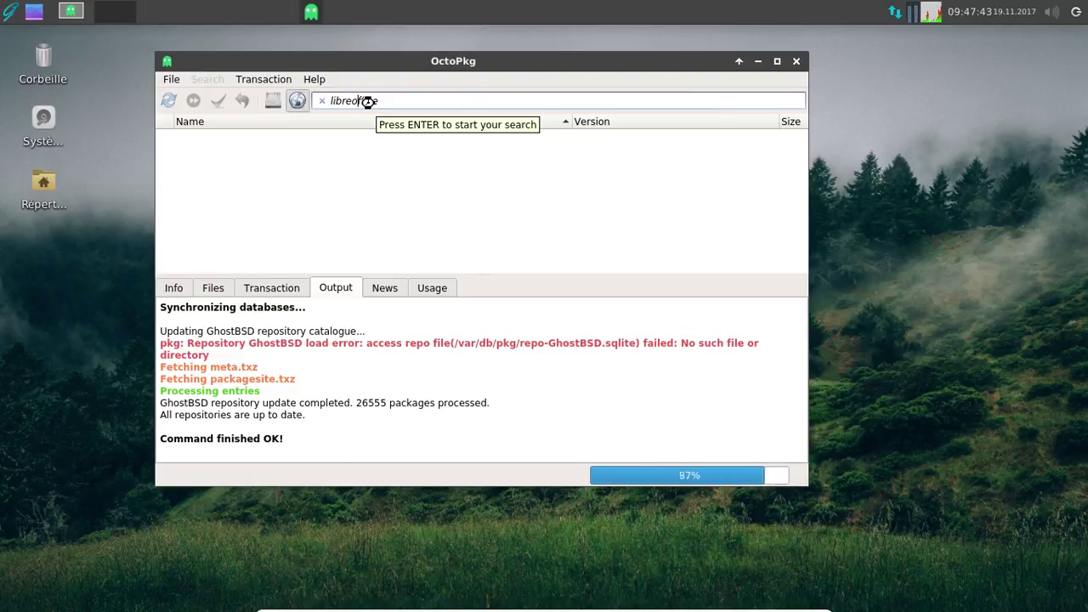
{"action": "scroll", "coordinate": [306, 167], "scroll_direction": "down", "scroll_amount": 9}
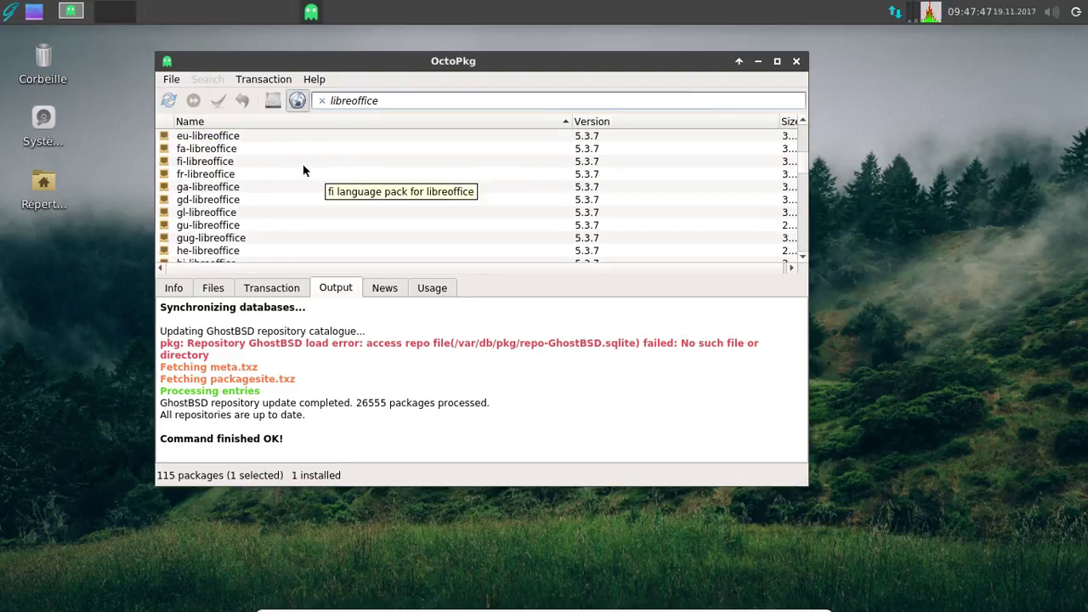
{"action": "left_click", "coordinate": [190, 177]}
{"action": "right_click", "coordinate": [190, 176]}
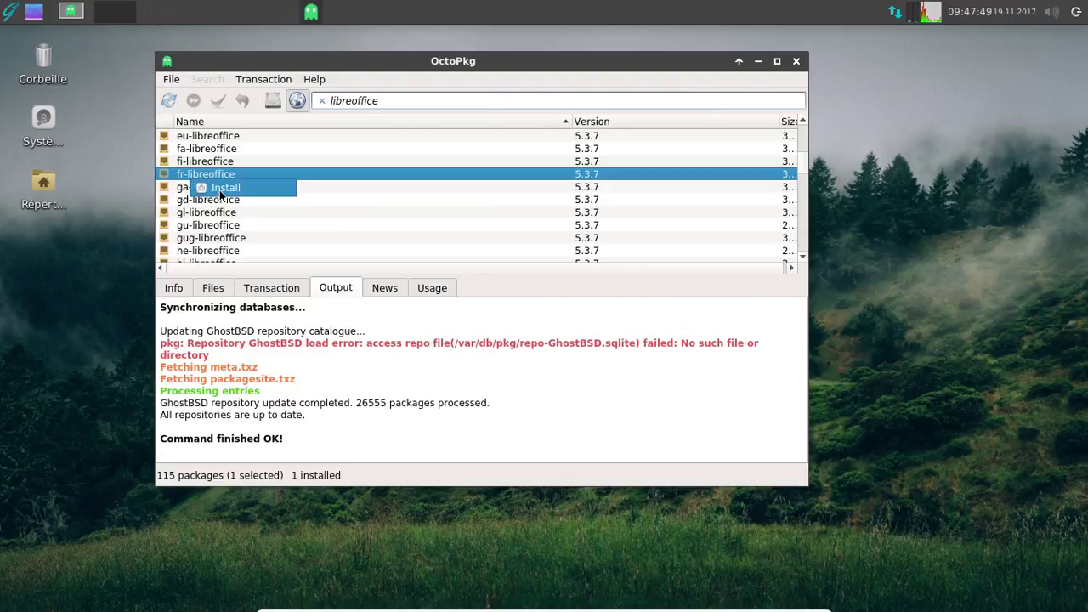
{"action": "left_click", "coordinate": [223, 194]}
{"action": "left_click_drag", "start_coordinate": [380, 100], "coordinate": [330, 101]}
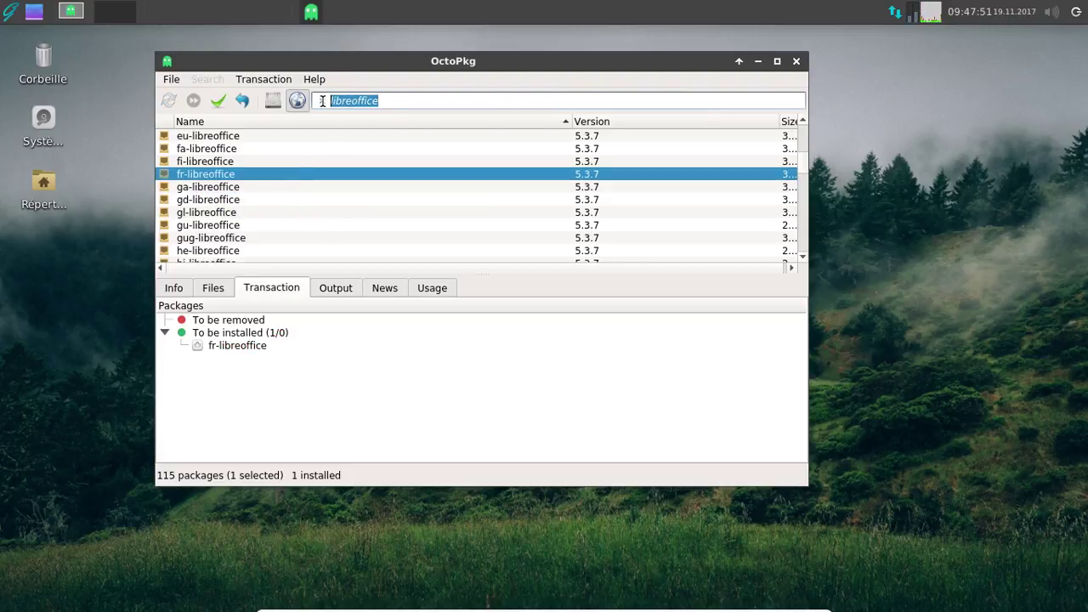
{"action": "left_click", "coordinate": [322, 101]}
- Search 'gst' and mark gstreamer-plugins-all for installation
{"action": "type", "text": "gst"}
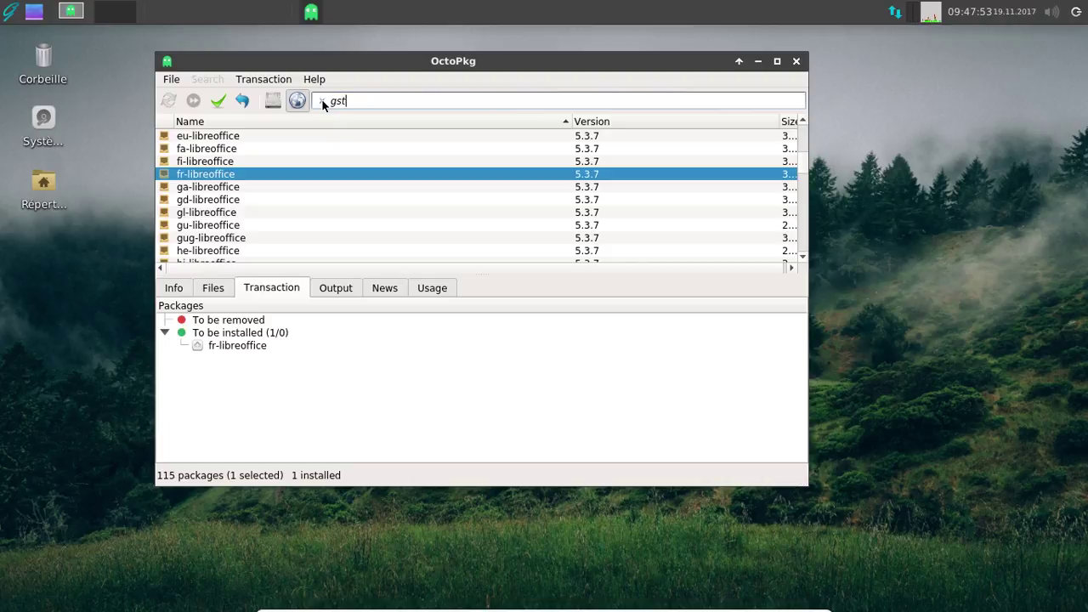
{"action": "key", "text": "Return"}
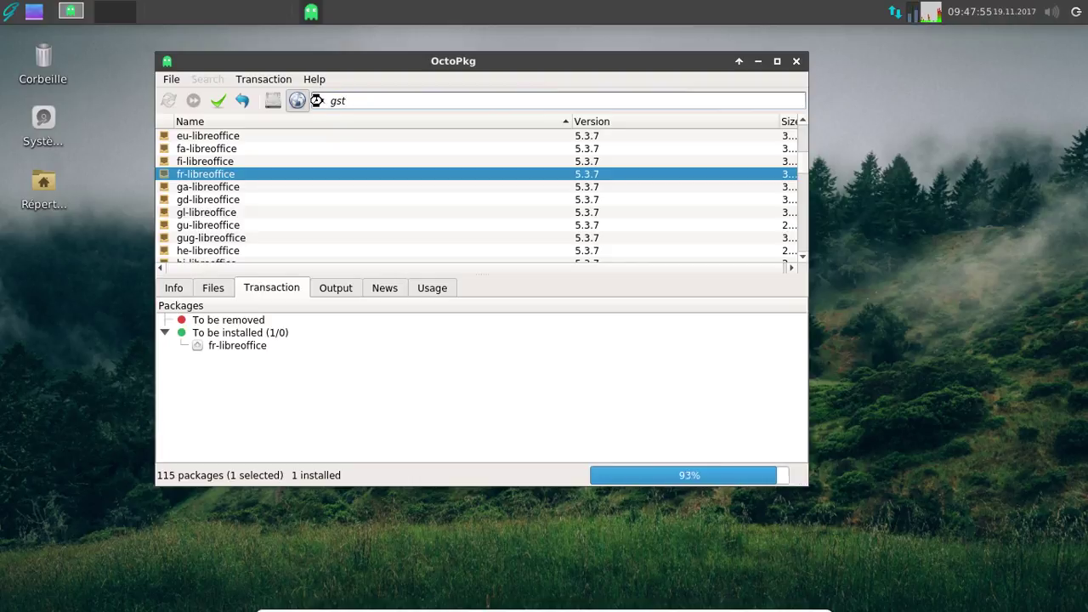
{"action": "scroll", "coordinate": [349, 184], "scroll_direction": "down", "scroll_amount": 4}
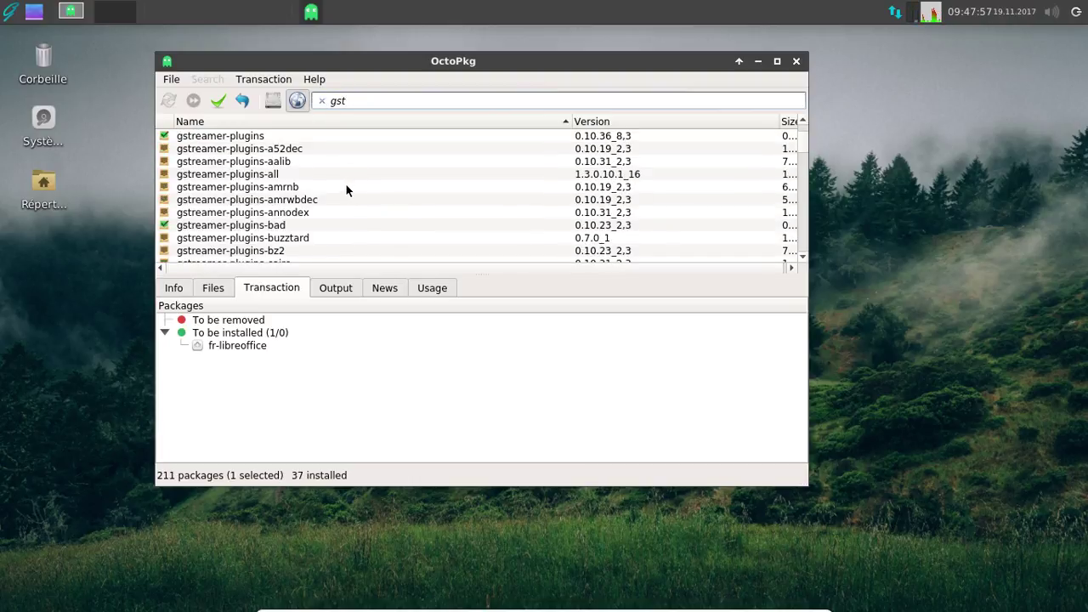
{"action": "left_click", "coordinate": [279, 174]}
{"action": "right_click", "coordinate": [278, 174]}
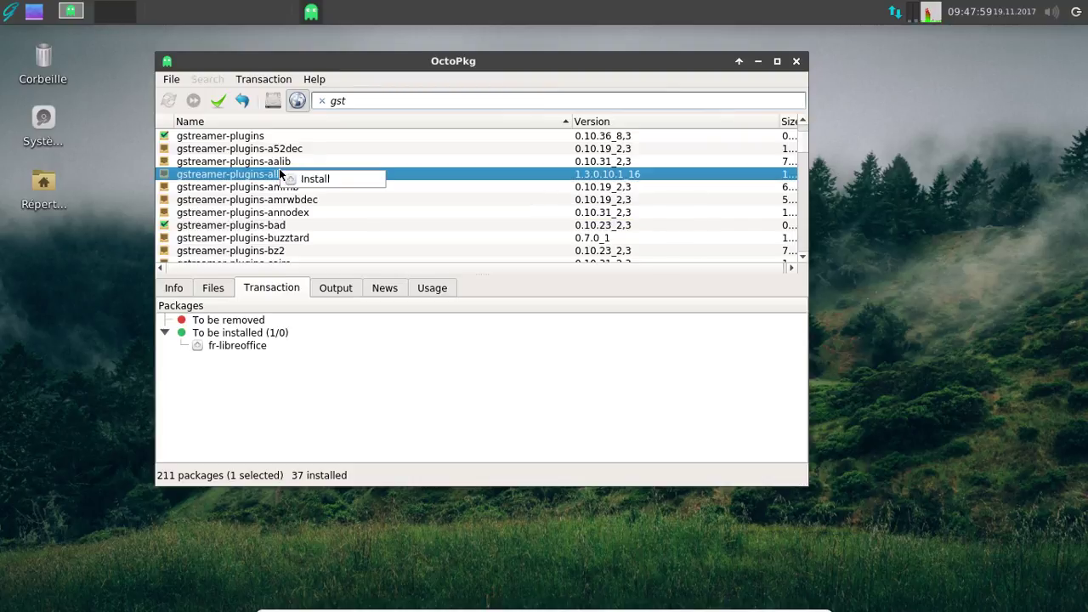
{"action": "left_click", "coordinate": [314, 179]}
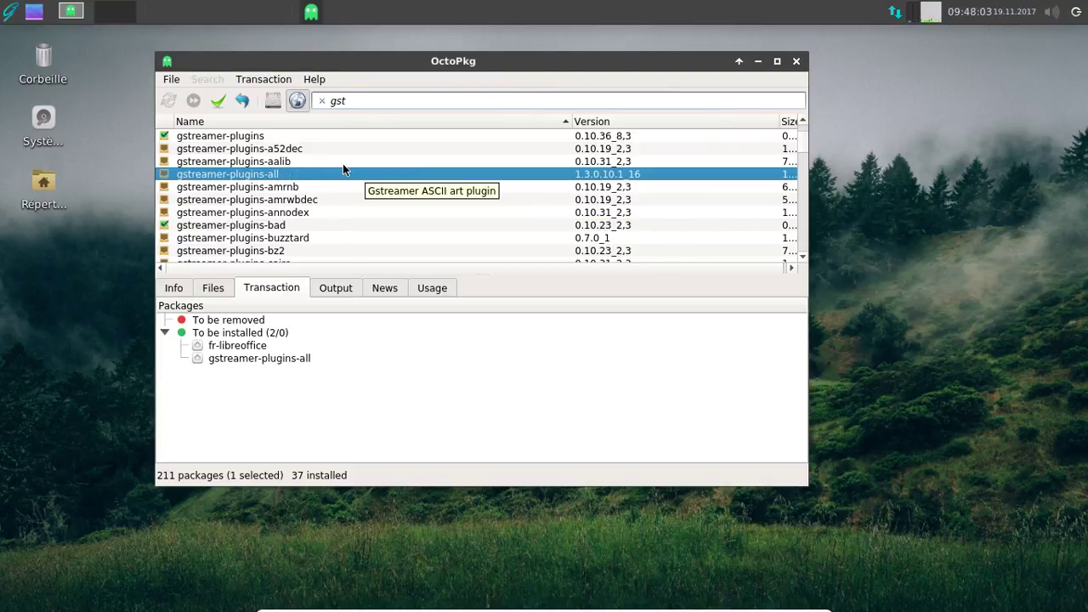
- Mark gstreamer1-plugins-all for installation as well
{"action": "scroll", "coordinate": [343, 166], "scroll_direction": "down", "scroll_amount": 10}
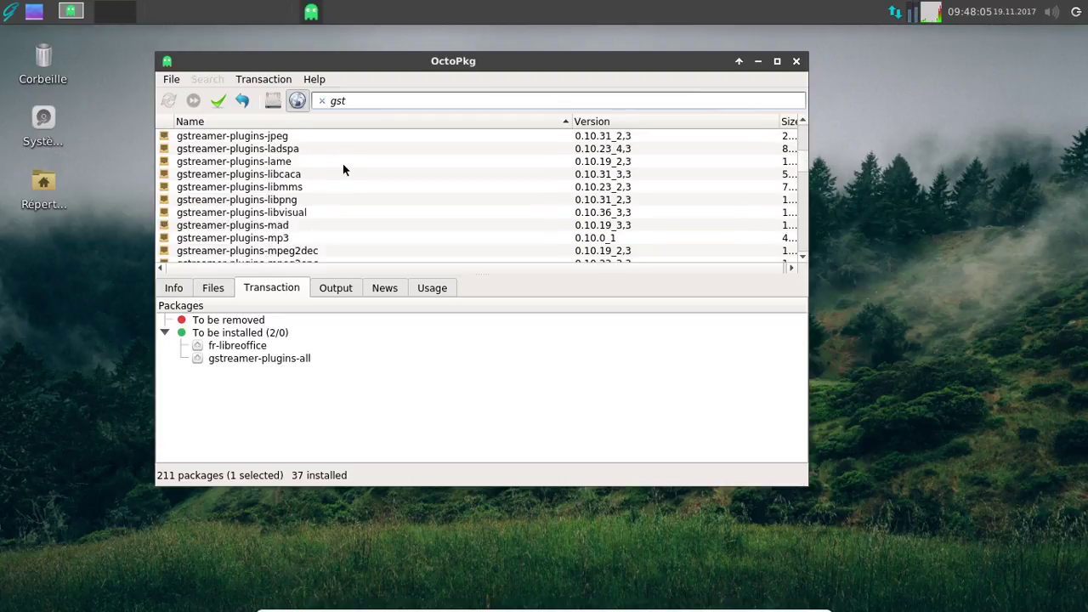
{"action": "scroll", "coordinate": [343, 168], "scroll_direction": "down", "scroll_amount": 3}
{"action": "scroll", "coordinate": [343, 168], "scroll_direction": "down", "scroll_amount": 3}
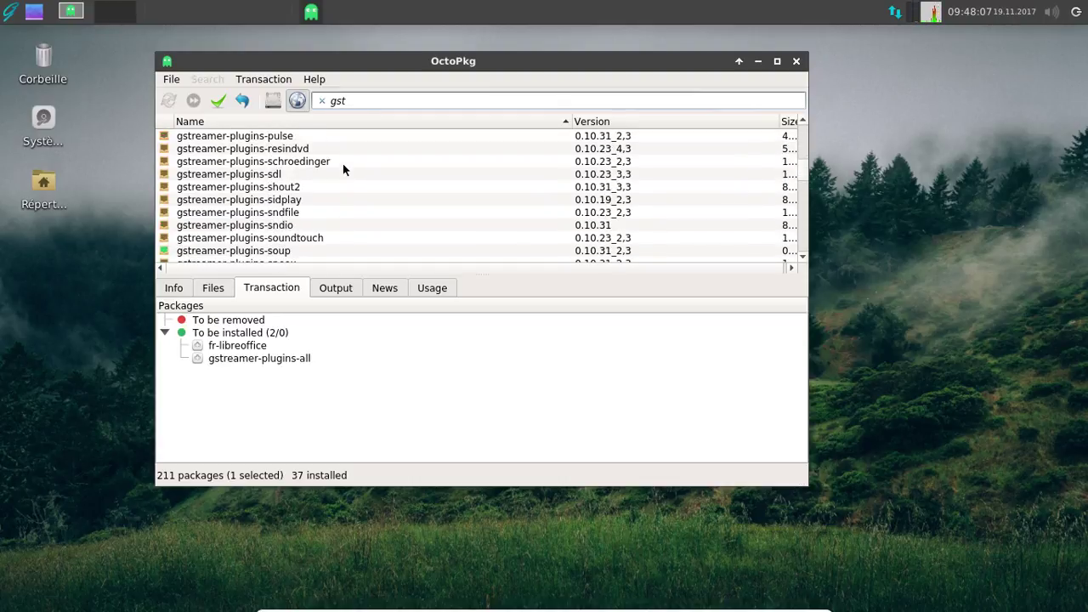
{"action": "scroll", "coordinate": [343, 169], "scroll_direction": "down", "scroll_amount": 7}
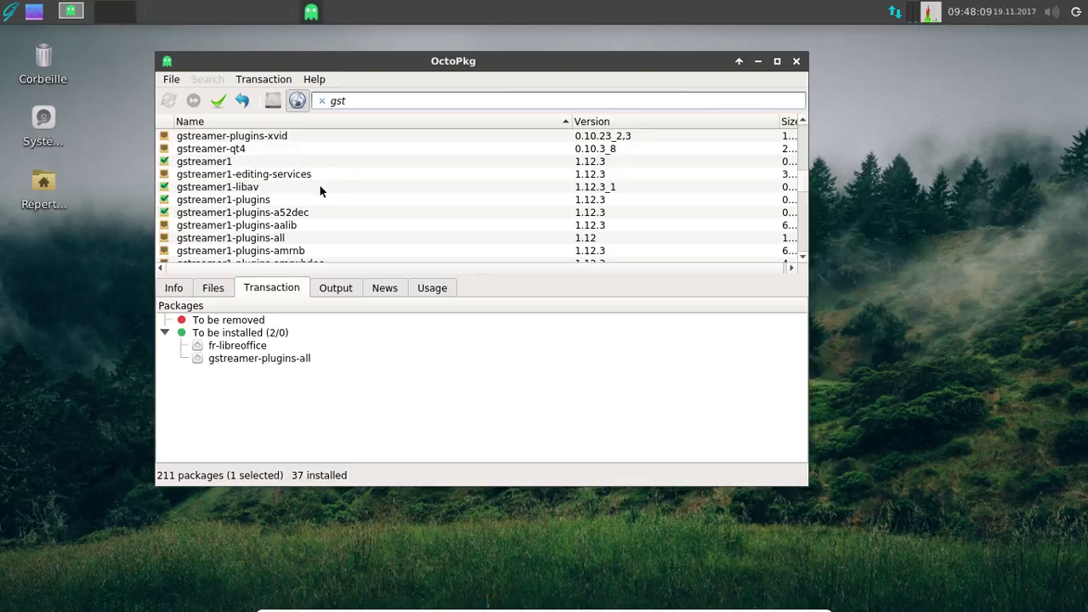
{"action": "left_click", "coordinate": [299, 242]}
{"action": "right_click", "coordinate": [246, 242]}
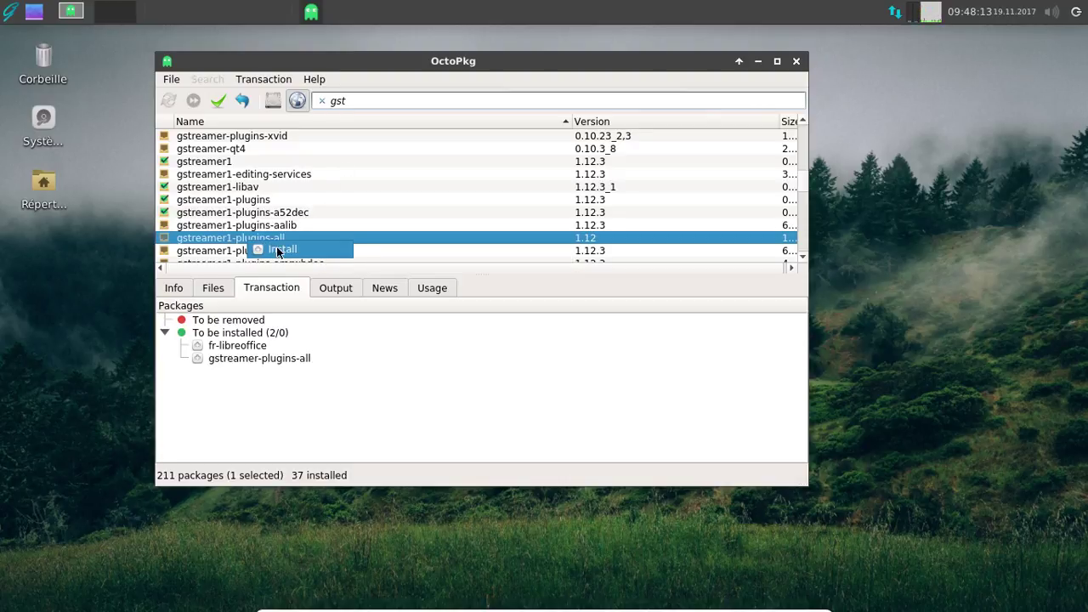
{"action": "left_click", "coordinate": [280, 250]}
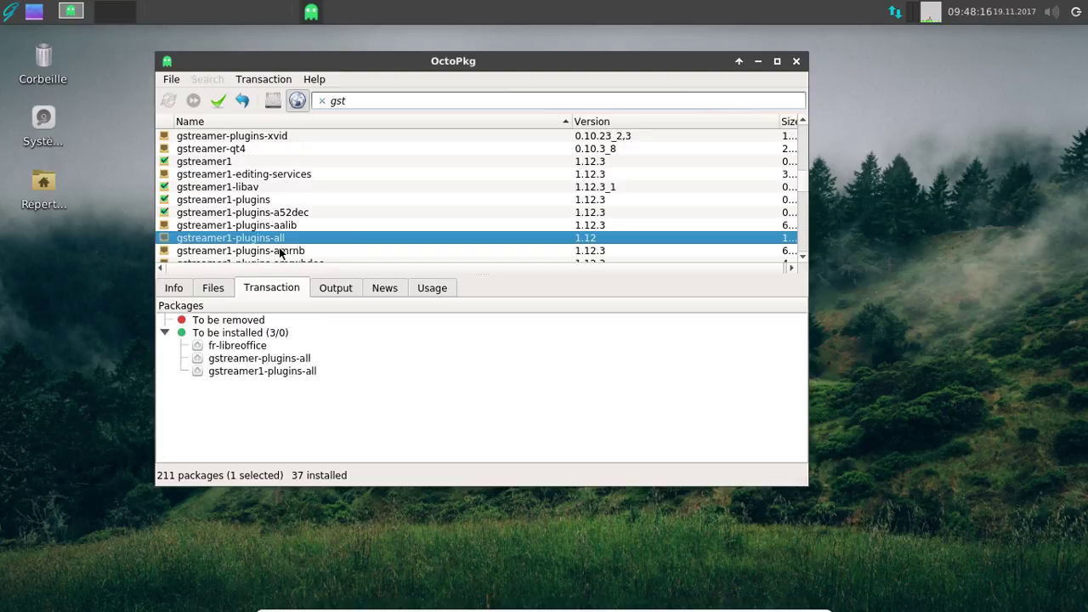
- Commit the three queued installs, confirm retrieving 193 packages, and dismiss the permissions notice
{"action": "left_click", "coordinate": [218, 102]}
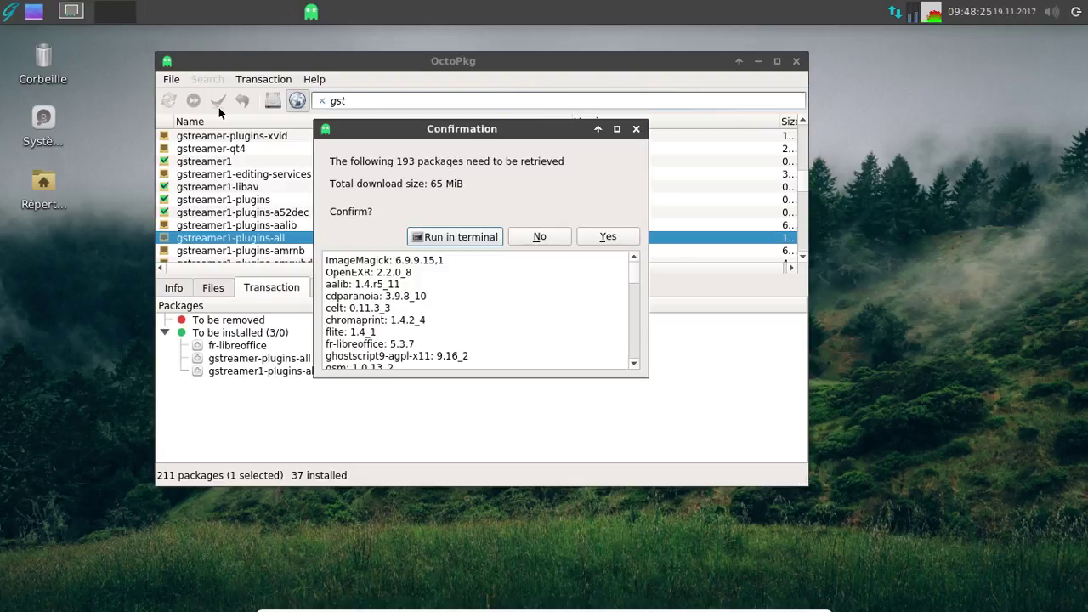
{"action": "left_click", "coordinate": [607, 242]}
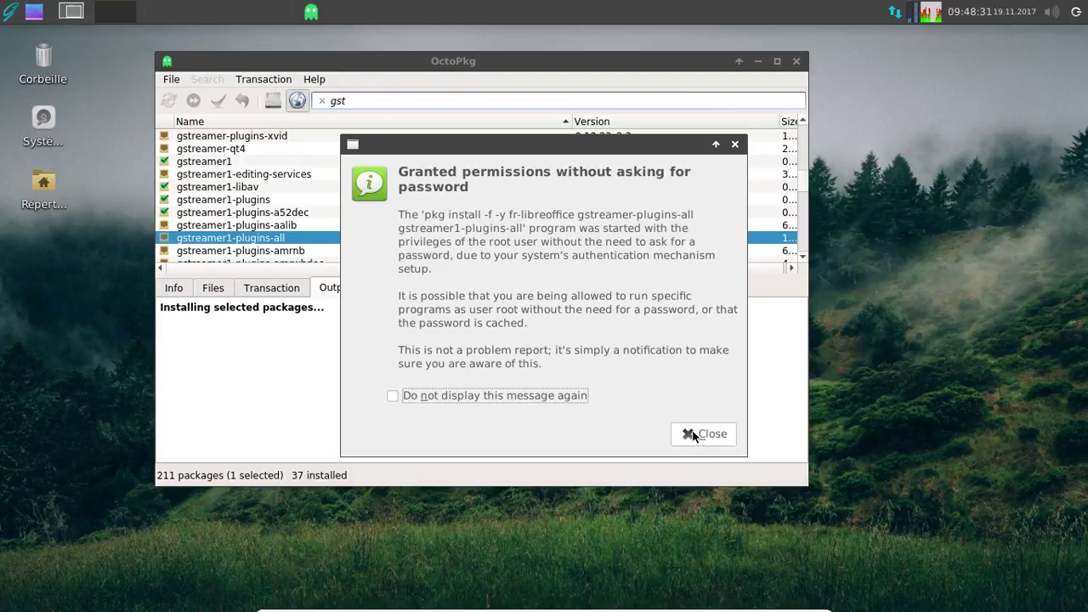
{"action": "left_click", "coordinate": [693, 435]}
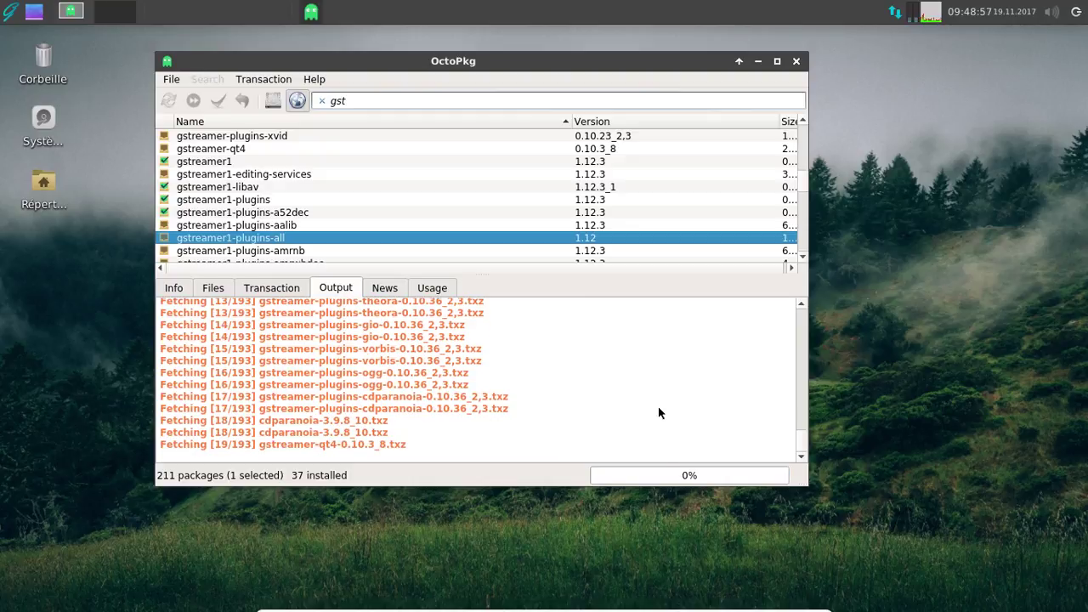
{"action": "left_click", "coordinate": [9, 11]}
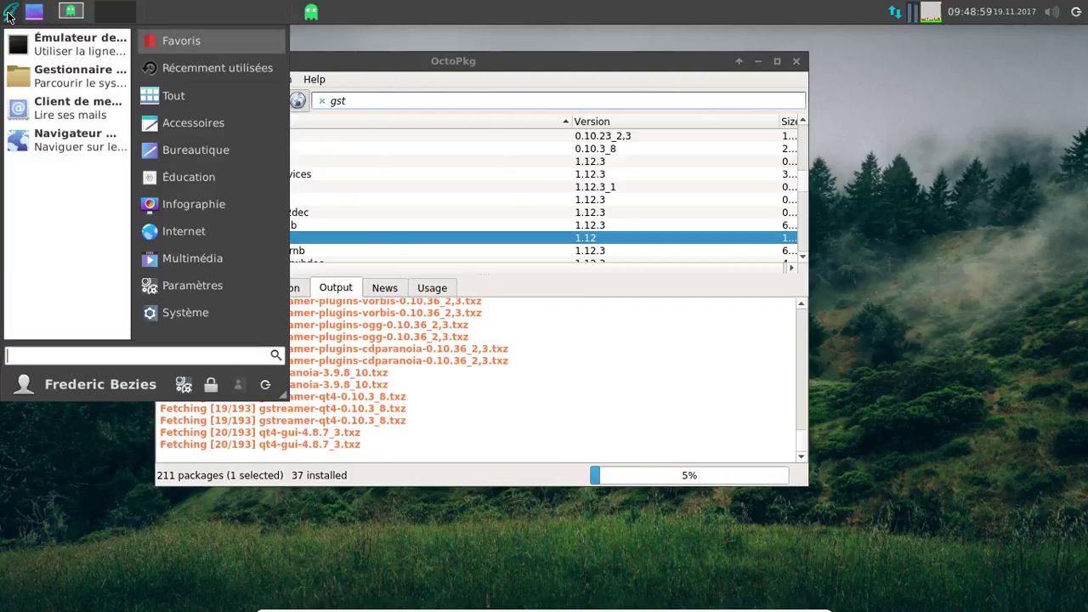
{"action": "left_click", "coordinate": [55, 146]}
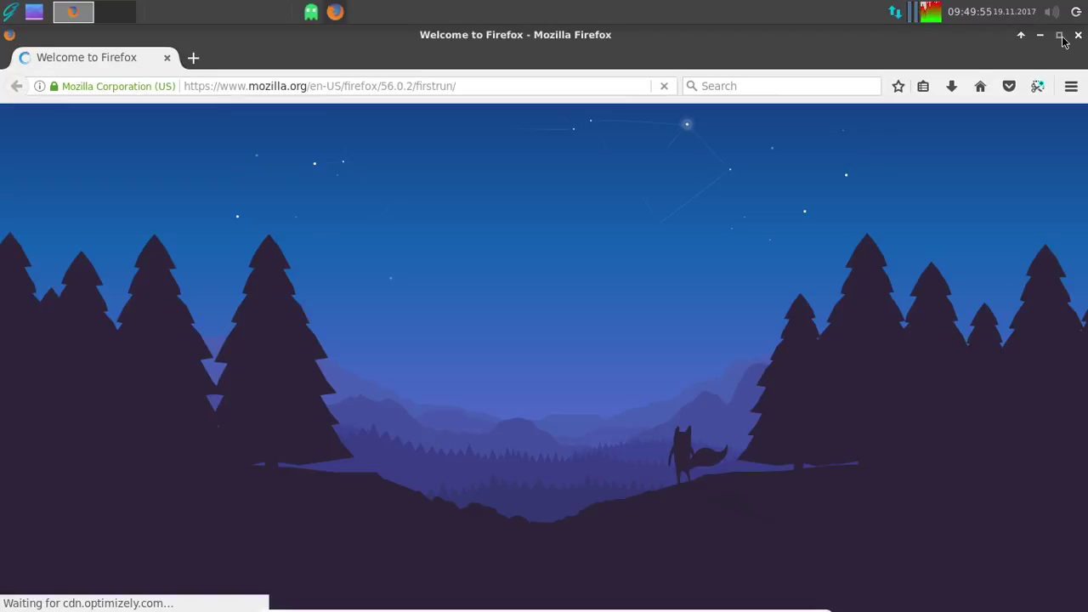
- Restore the Firefox window to a smaller size
{"action": "left_click", "coordinate": [1060, 35]}
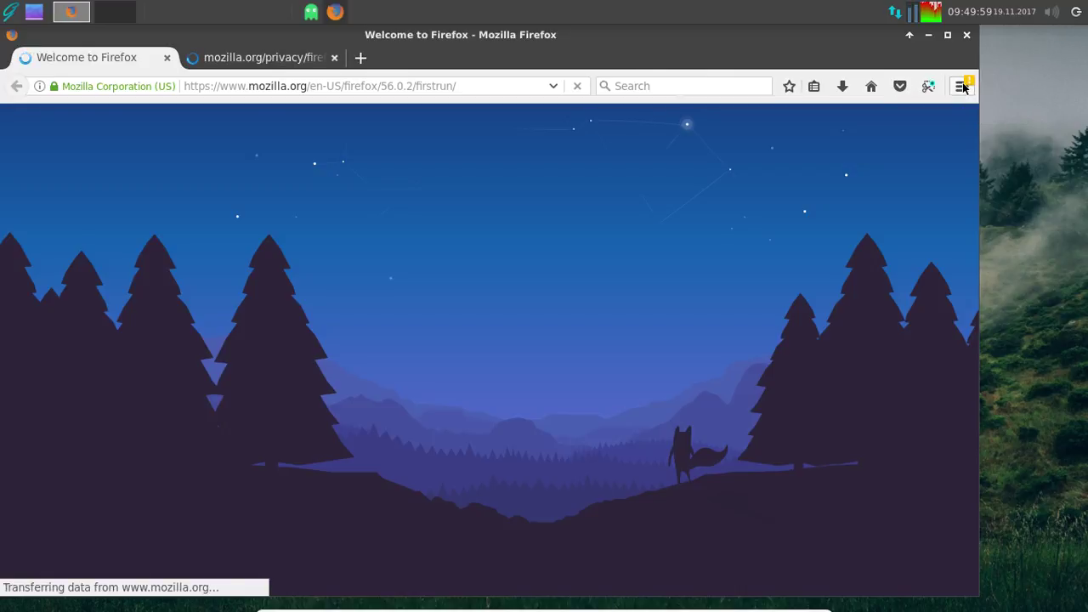
- Enable the Français Language Pack under Add-ons > Languages, then open a new tab
{"action": "left_click", "coordinate": [963, 86]}
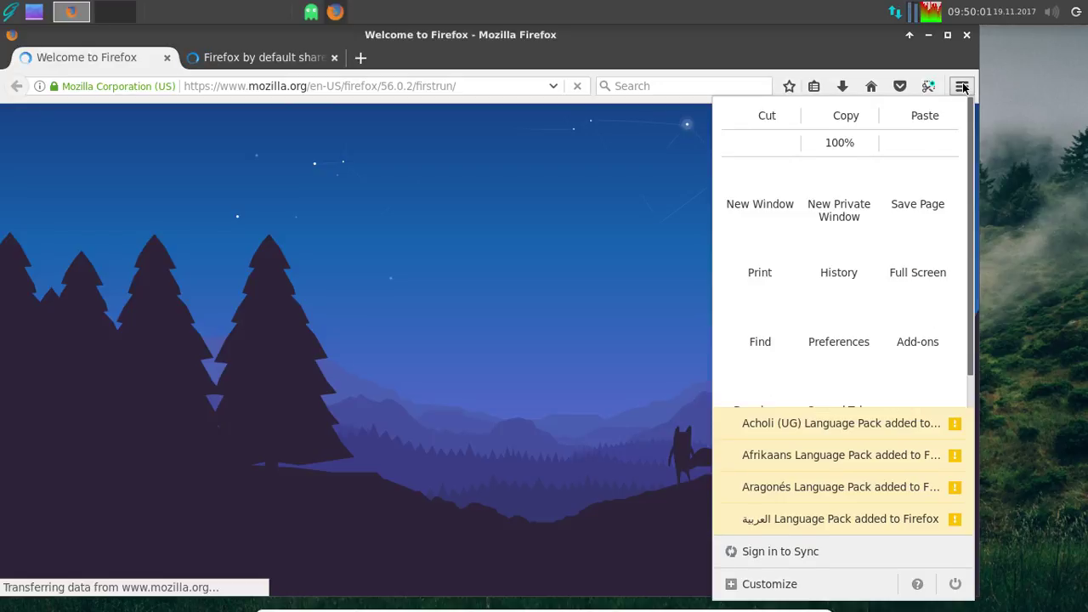
{"action": "left_click", "coordinate": [923, 333]}
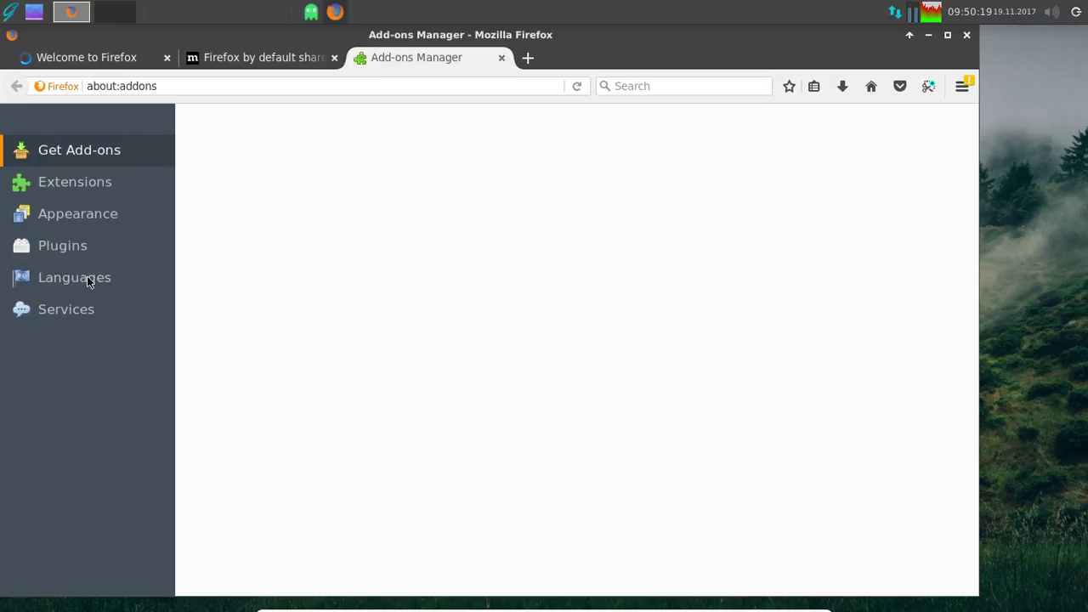
{"action": "left_click", "coordinate": [87, 277]}
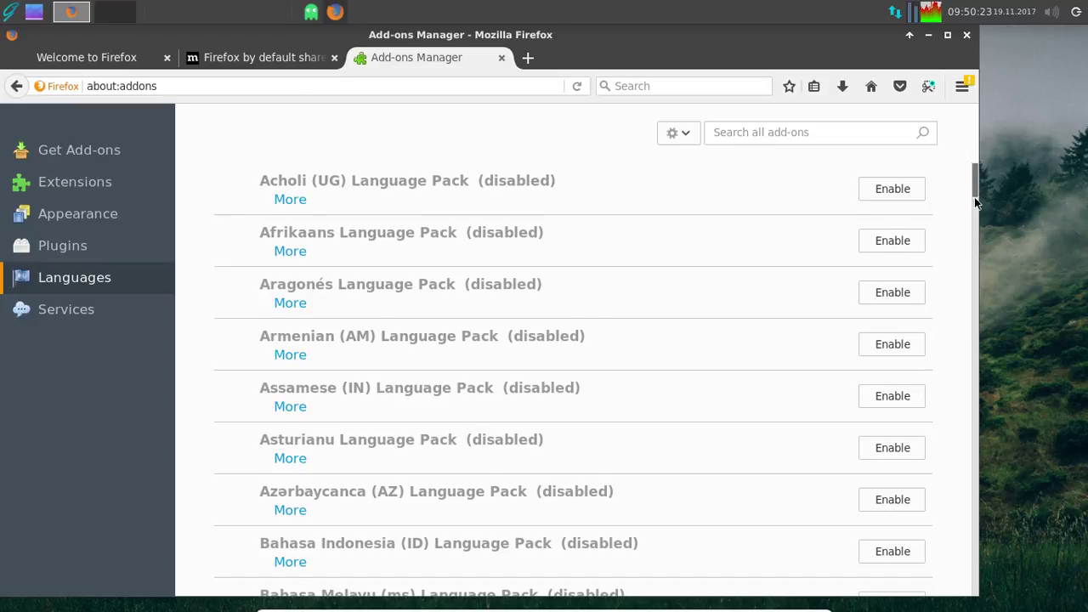
{"action": "scroll", "coordinate": [973, 219], "scroll_direction": "down", "scroll_amount": 10}
{"action": "scroll", "coordinate": [976, 277], "scroll_direction": "down", "scroll_amount": 2}
{"action": "scroll", "coordinate": [976, 277], "scroll_direction": "down", "scroll_amount": 18}
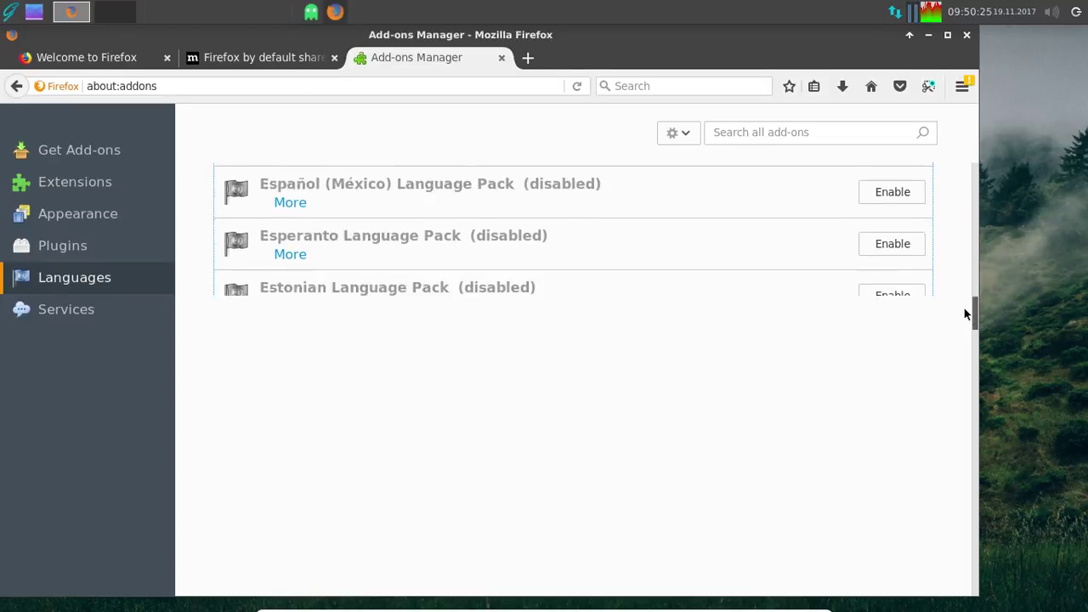
{"action": "left_click", "coordinate": [491, 379]}
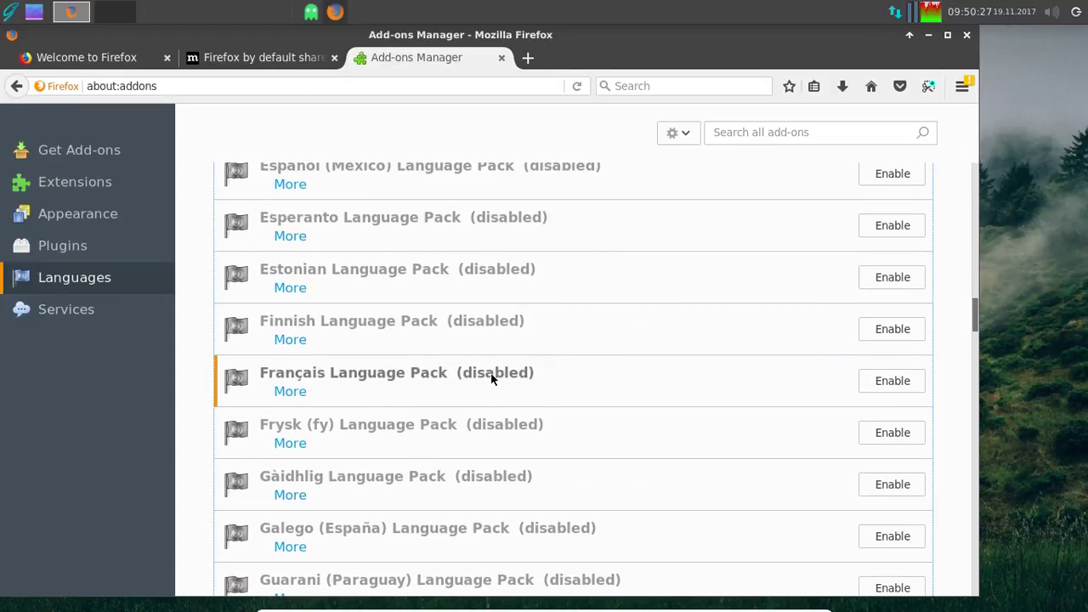
{"action": "left_click", "coordinate": [897, 379]}
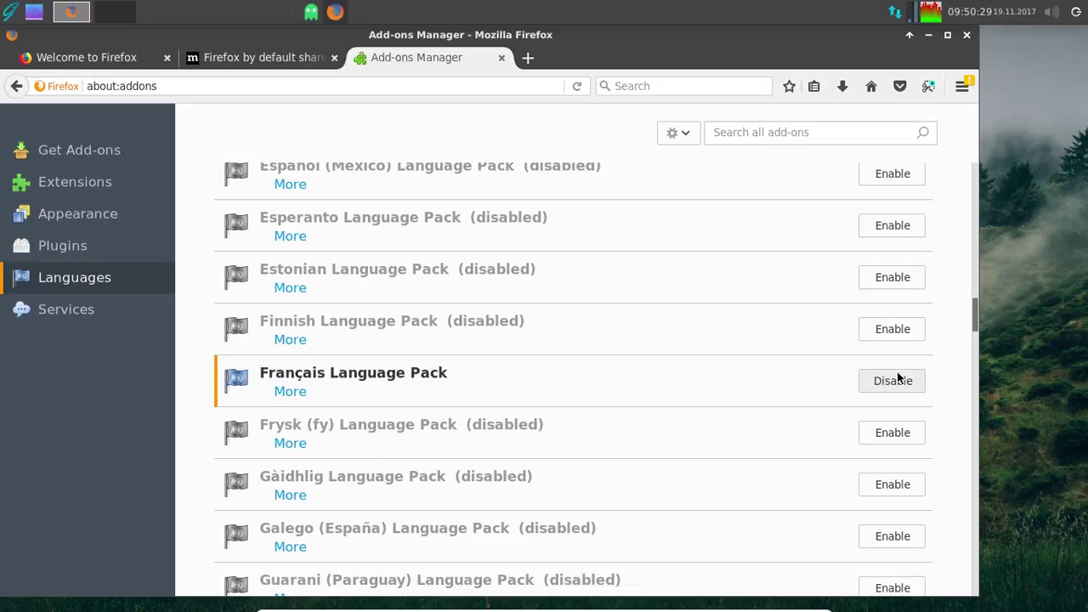
{"action": "left_click", "coordinate": [525, 59]}
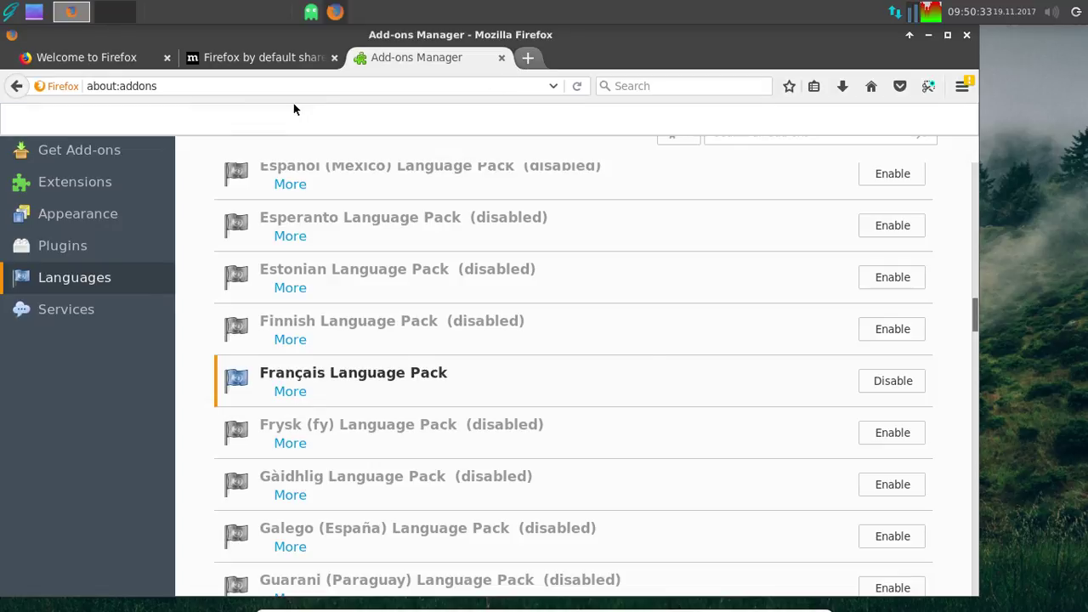
- Load about:config and accept the risk warning
{"action": "type", "text": "abou"}
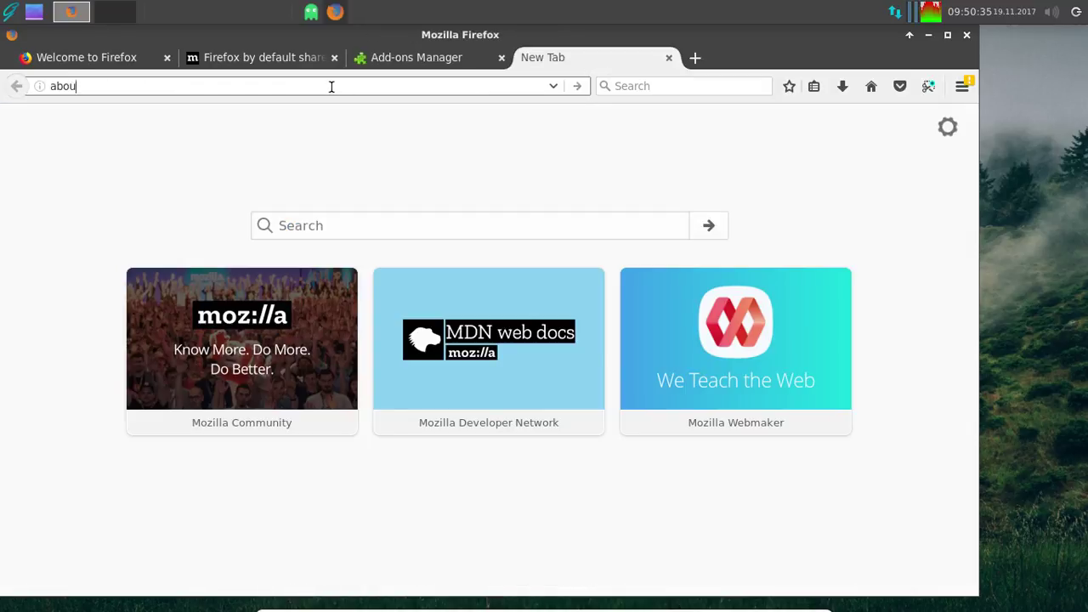
{"action": "type", "text": "t:confoi"}
{"action": "key", "text": "BackSpace"}
{"action": "key", "text": "BackSpace"}
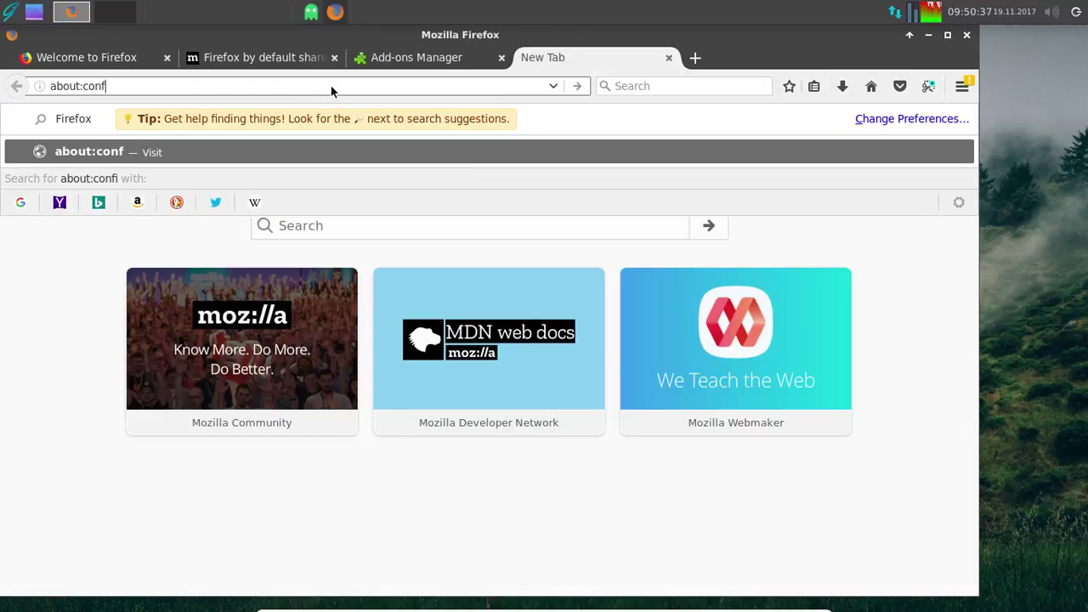
{"action": "type", "text": "ig"}
{"action": "key", "text": "Return"}
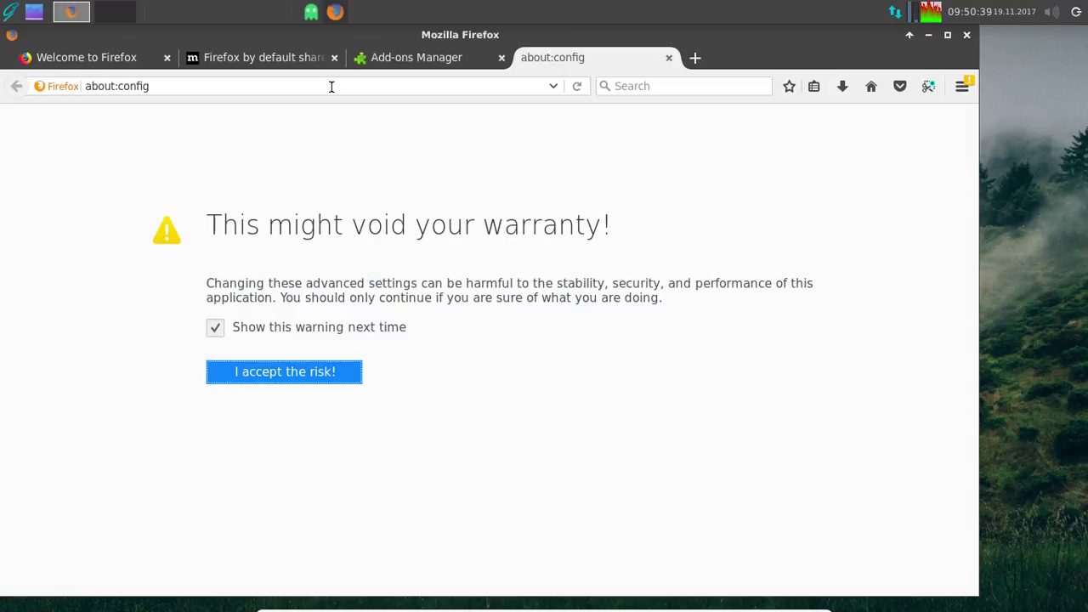
{"action": "left_click", "coordinate": [324, 372]}
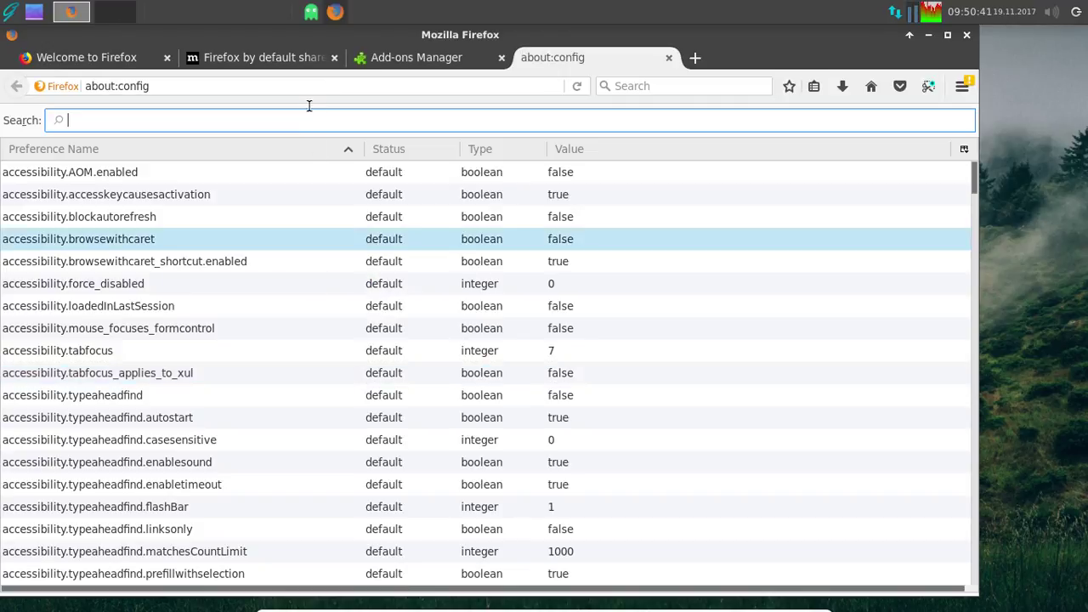
- Search 'useragent' and change general.useragent.locale from en-US to fr-FR
{"action": "type", "text": "gener"}
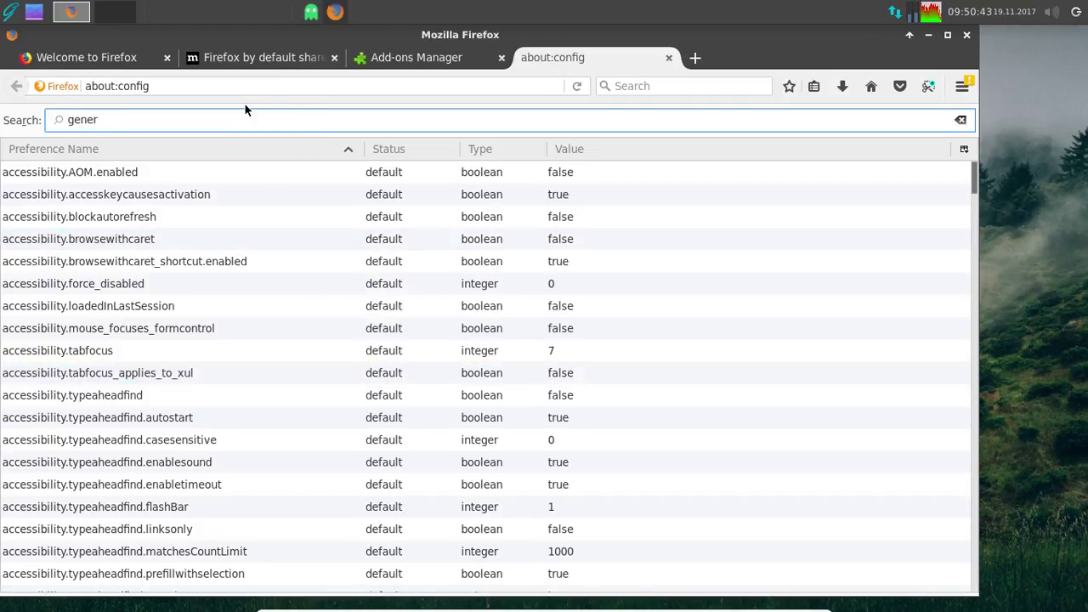
{"action": "type", "text": "al"}
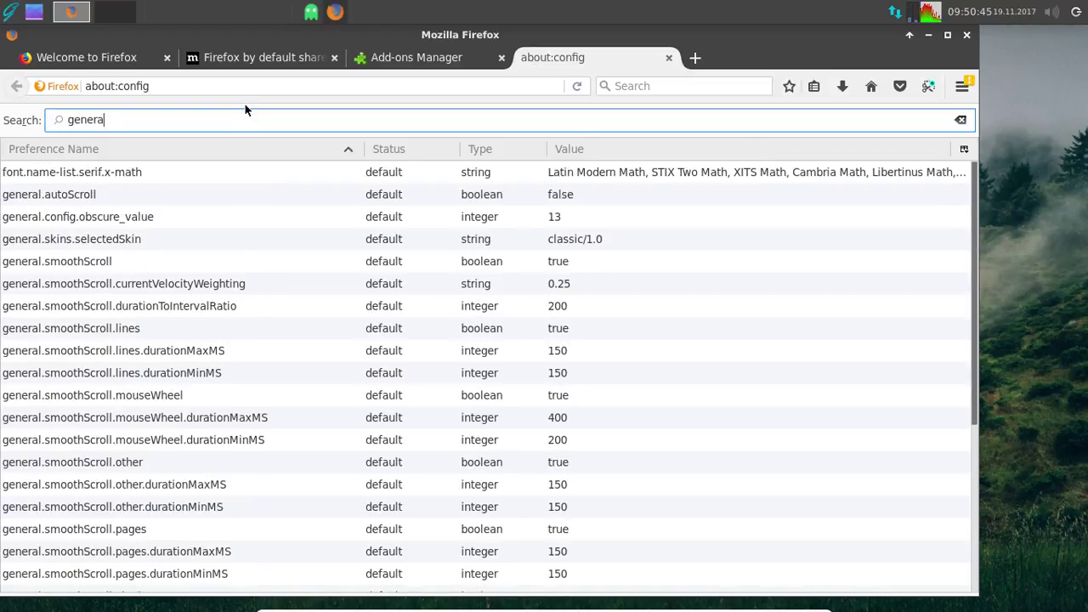
{"action": "key", "text": "BackSpace"}
{"action": "key", "text": "BackSpace"}
{"action": "key", "text": "BackSpace"}
{"action": "key", "text": "BackSpace"}
{"action": "key", "text": "BackSpace"}
{"action": "key", "text": "BackSpace"}
{"action": "type", "text": "userg"}
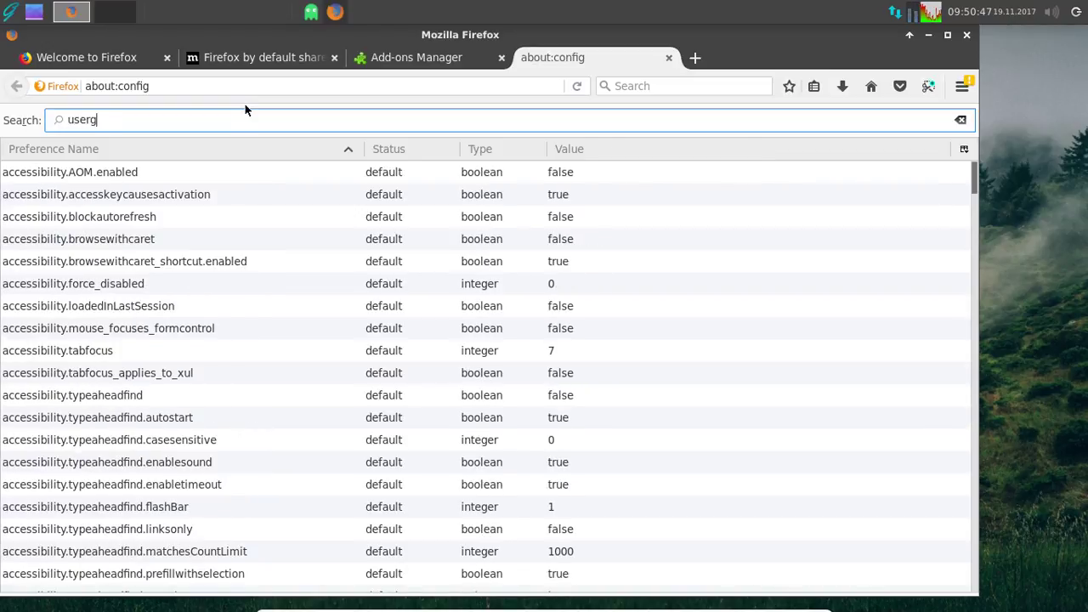
{"action": "key", "text": "BackSpace"}
{"action": "type", "text": "agent"}
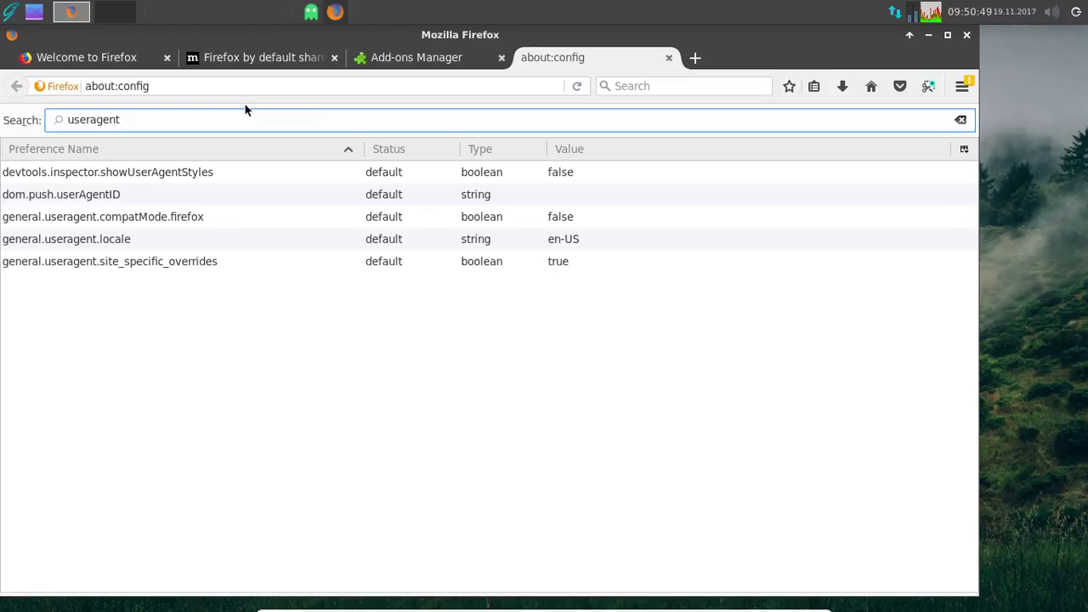
{"action": "left_click", "coordinate": [568, 241]}
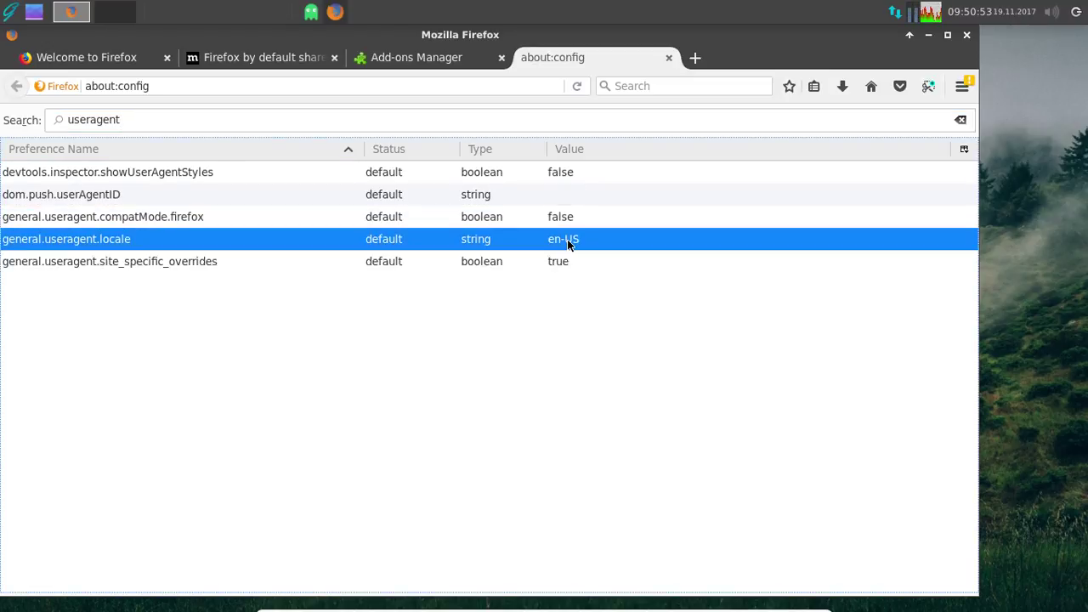
{"action": "double_click", "coordinate": [567, 238]}
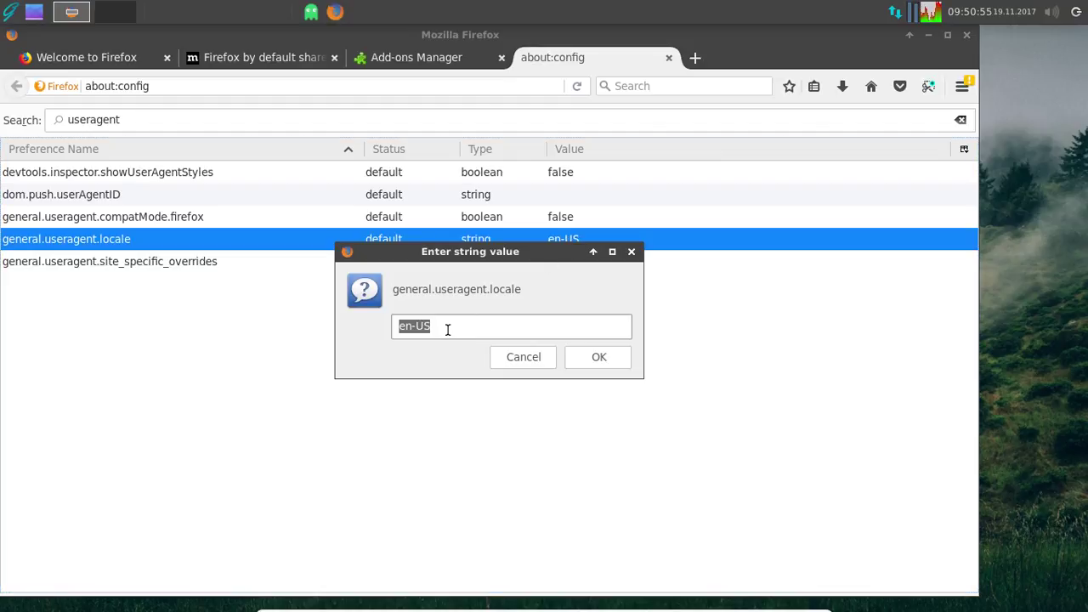
{"action": "type", "text": "fr-FR"}
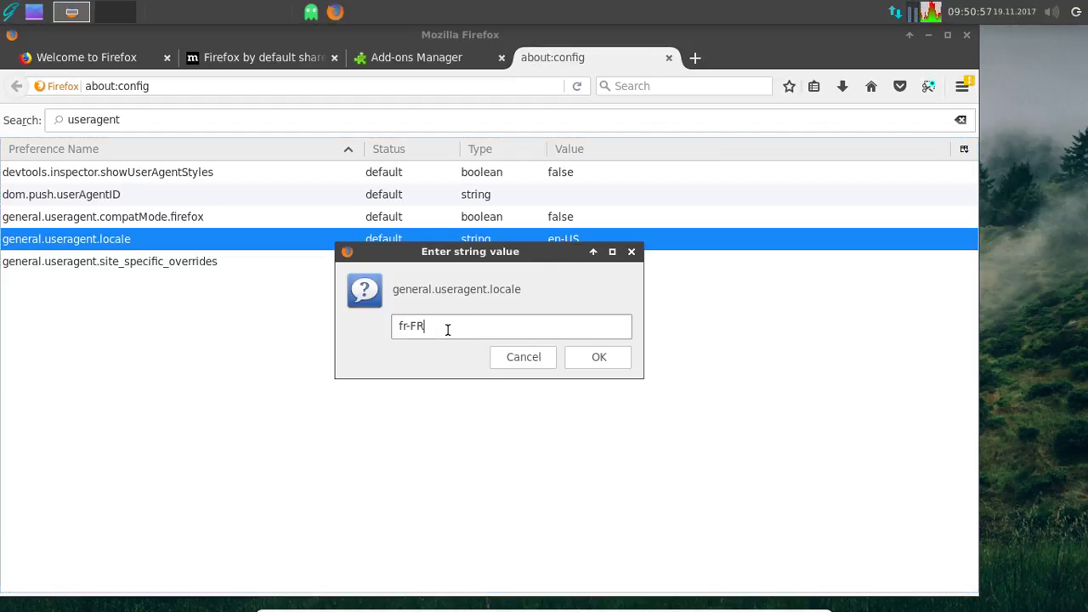
{"action": "left_click", "coordinate": [621, 362]}
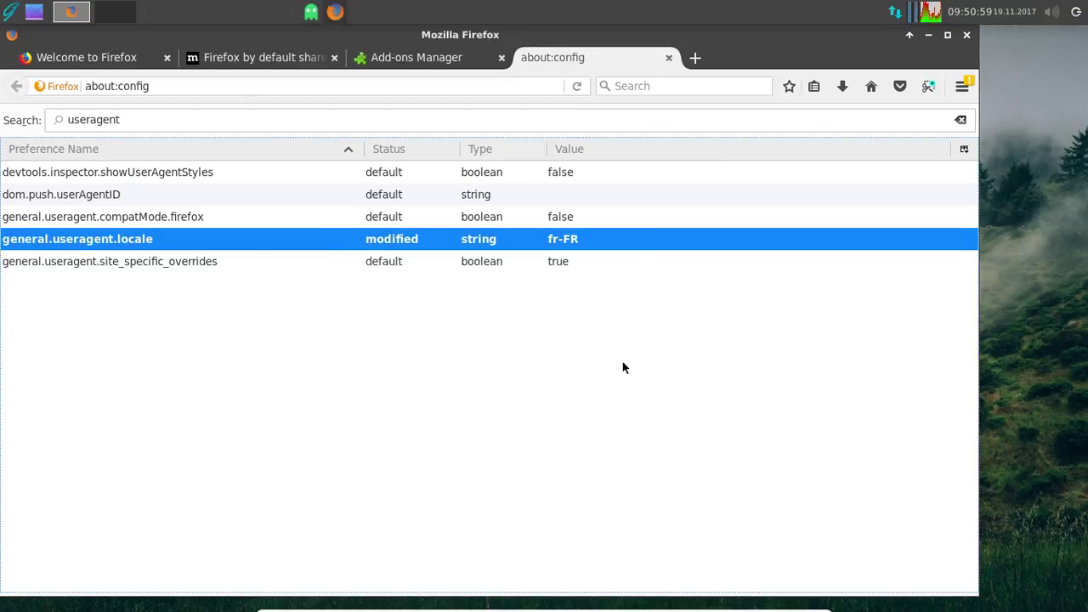
- Close the about:config, Add-ons Manager and privacy tabs, then the Firefox window
{"action": "left_click", "coordinate": [671, 58]}
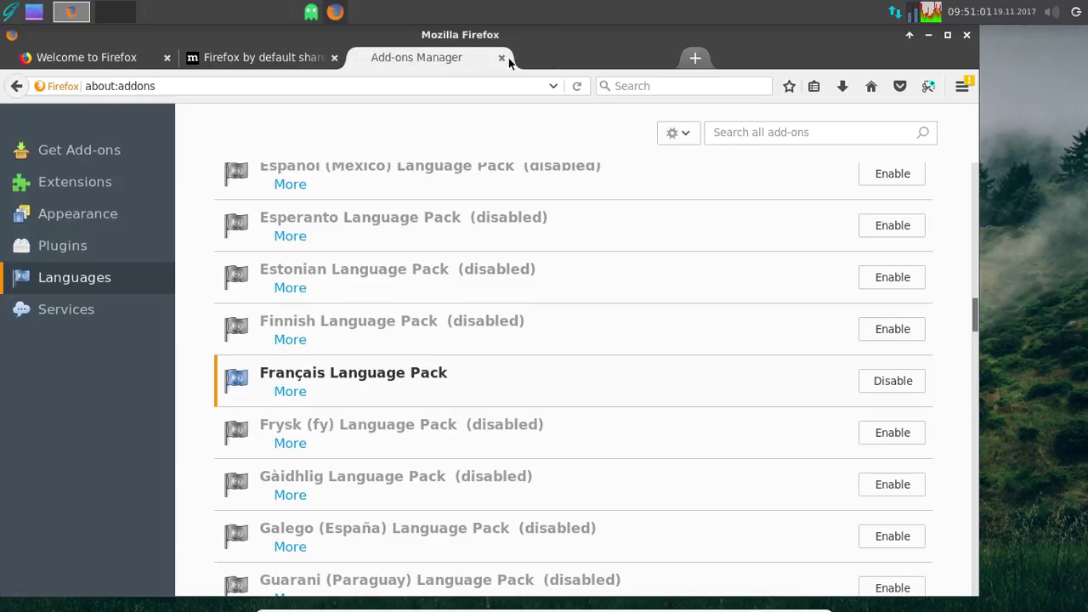
{"action": "left_click", "coordinate": [502, 57]}
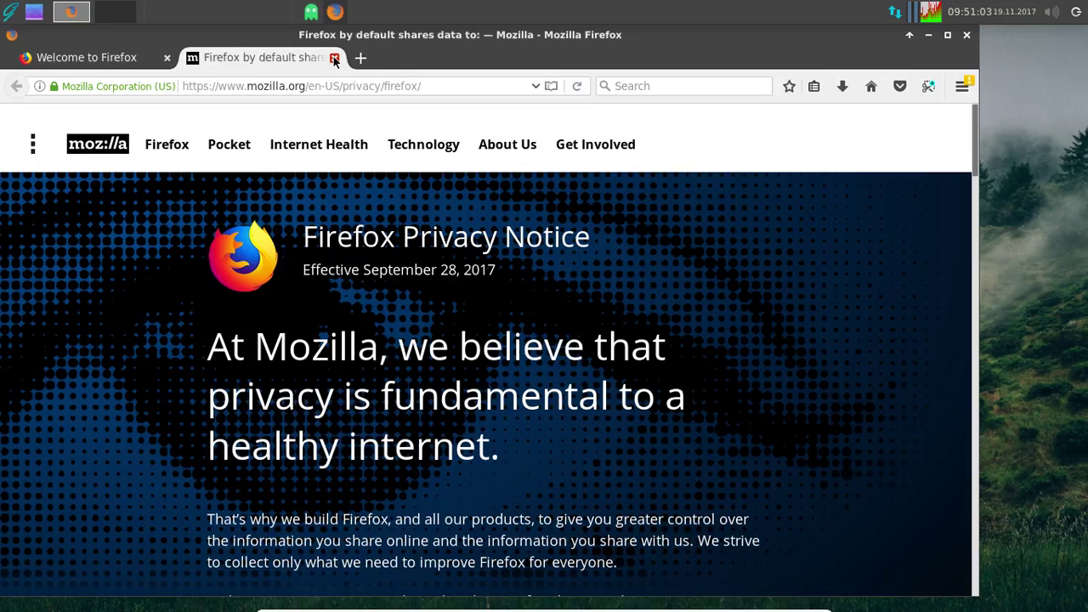
{"action": "left_click", "coordinate": [334, 58]}
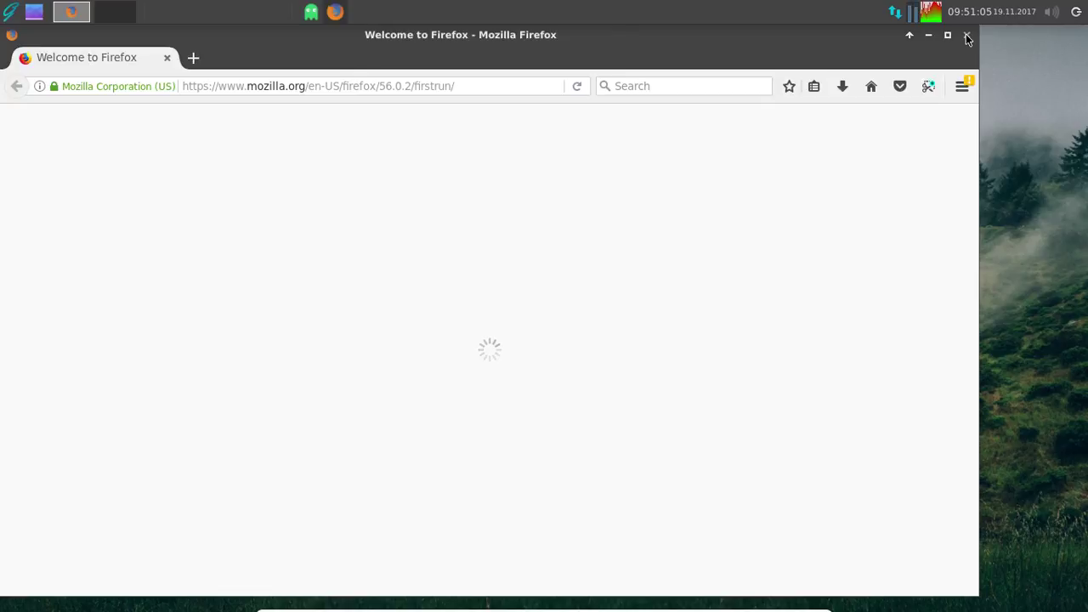
{"action": "left_click", "coordinate": [966, 37]}
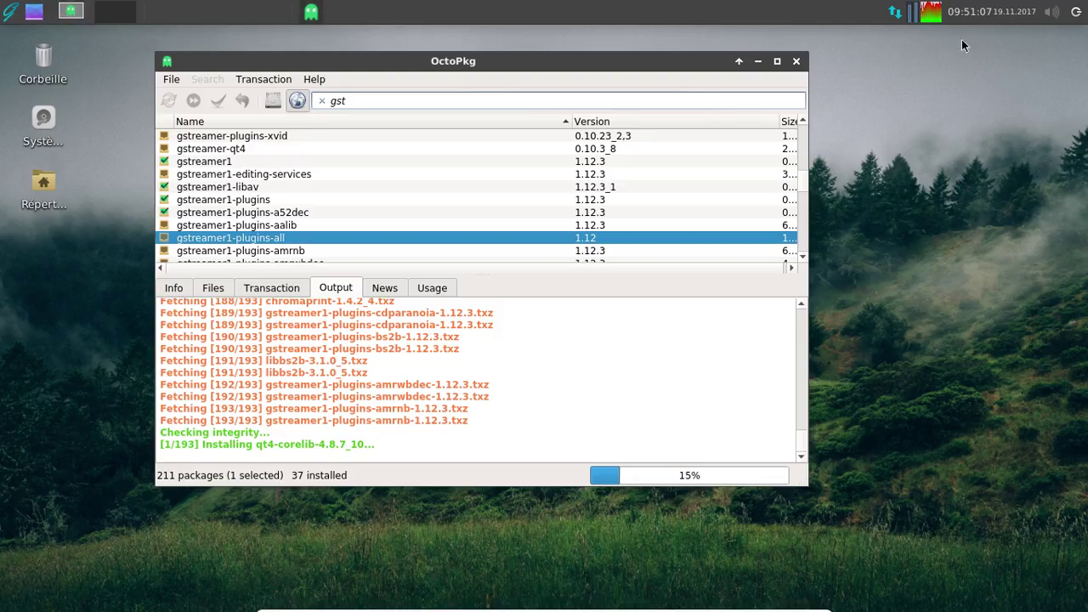
- Relaunch Firefox in French, dismiss the default-browser question, and minimize it
{"action": "left_click", "coordinate": [17, 14]}
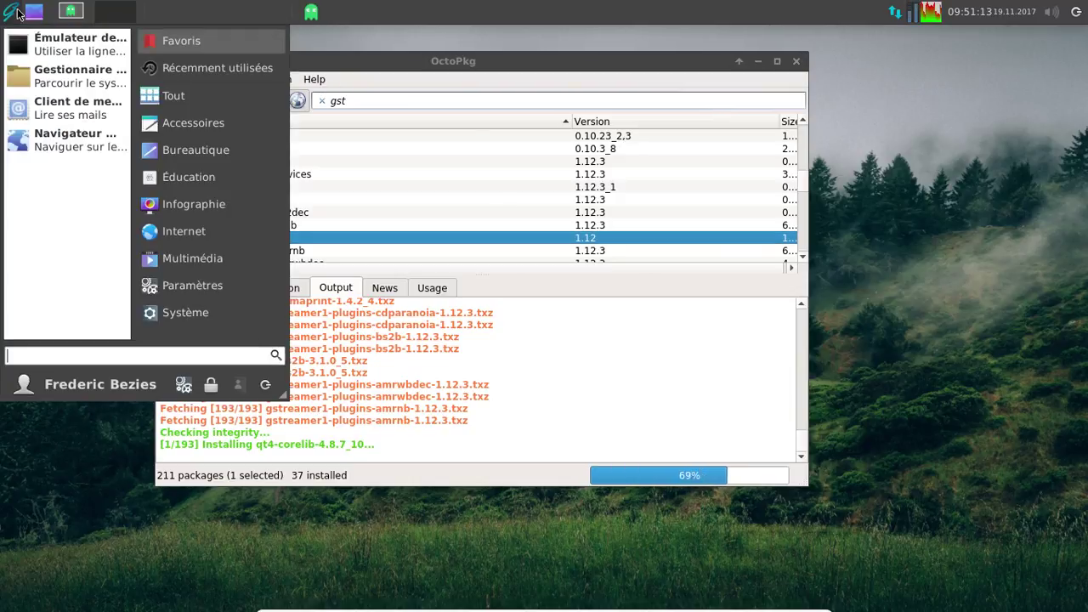
{"action": "left_click", "coordinate": [63, 149]}
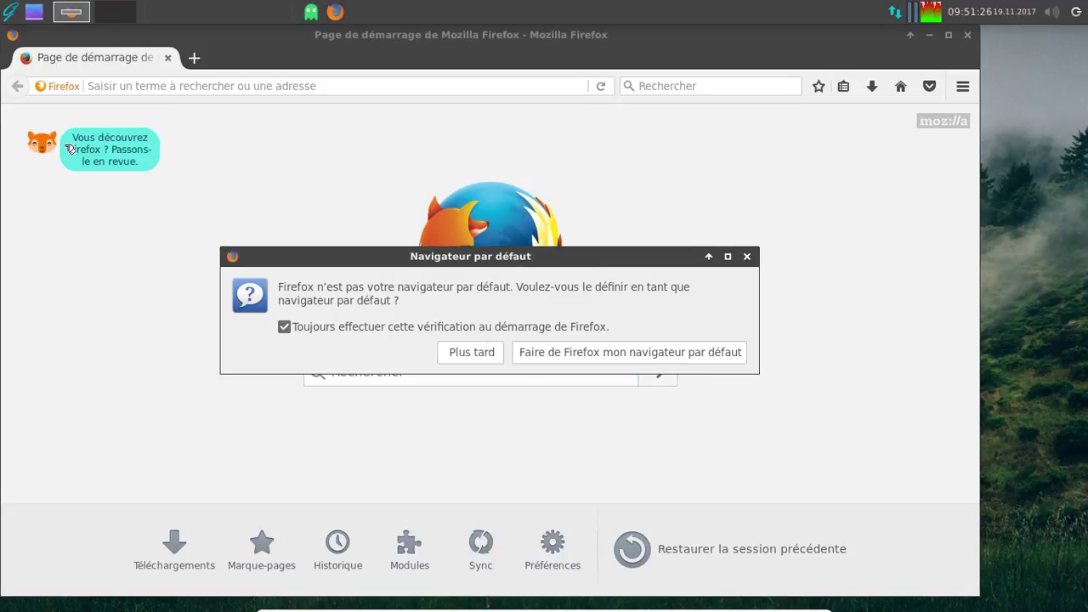
{"action": "left_click", "coordinate": [583, 356]}
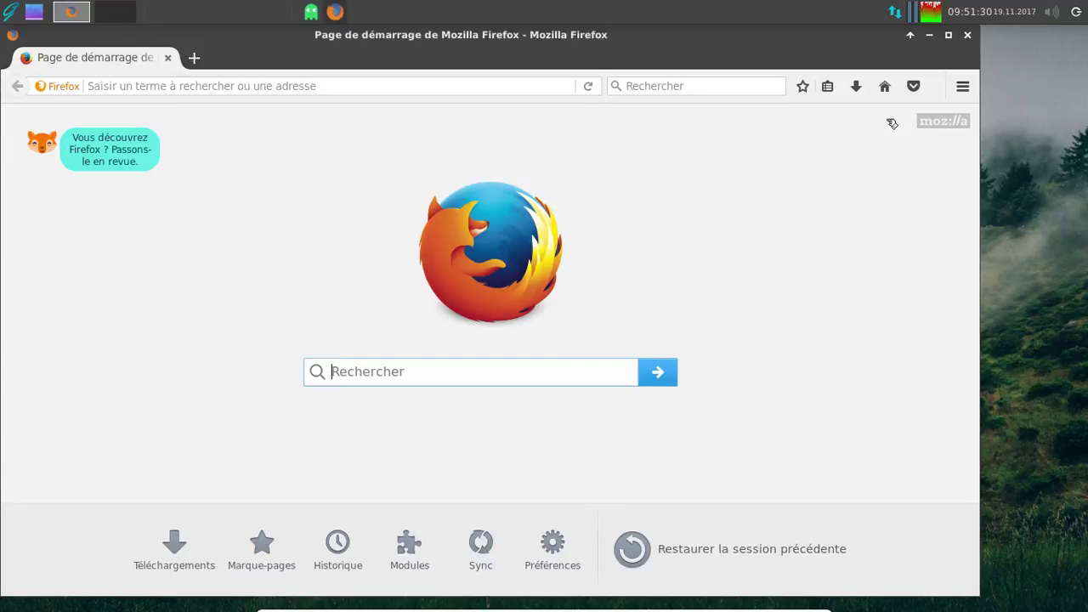
{"action": "left_click", "coordinate": [928, 34]}
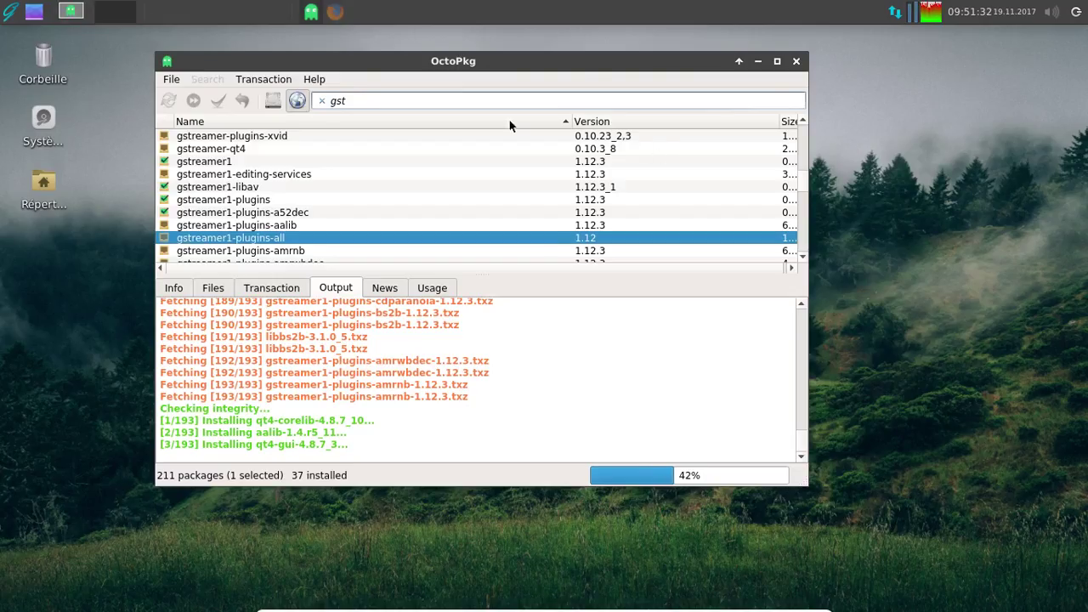
- Launch the e-mail client from the application launcher menu
{"action": "left_click", "coordinate": [6, 13]}
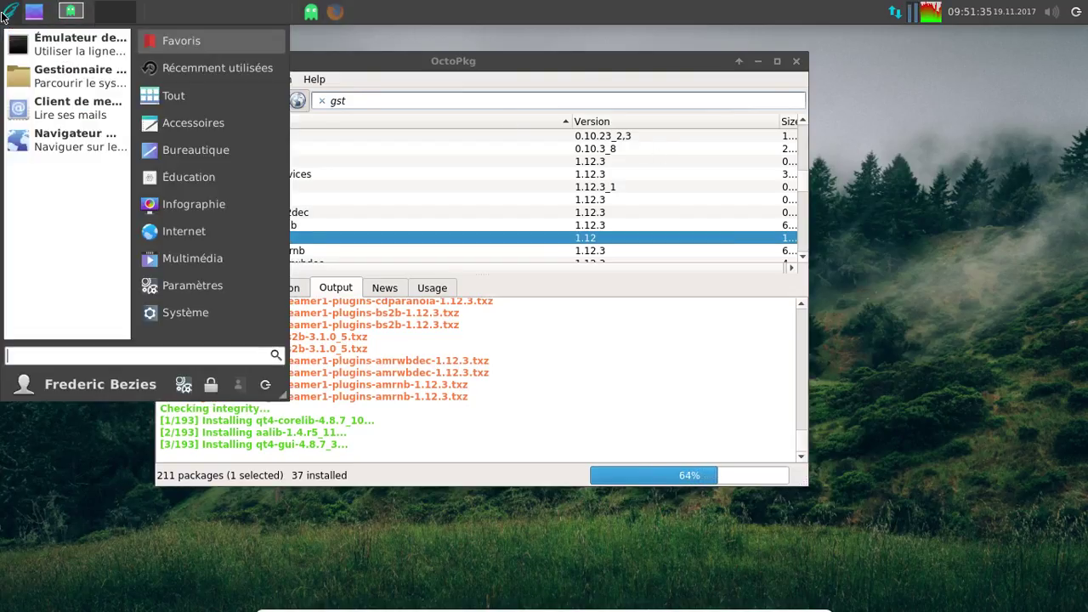
{"action": "left_click", "coordinate": [54, 114]}
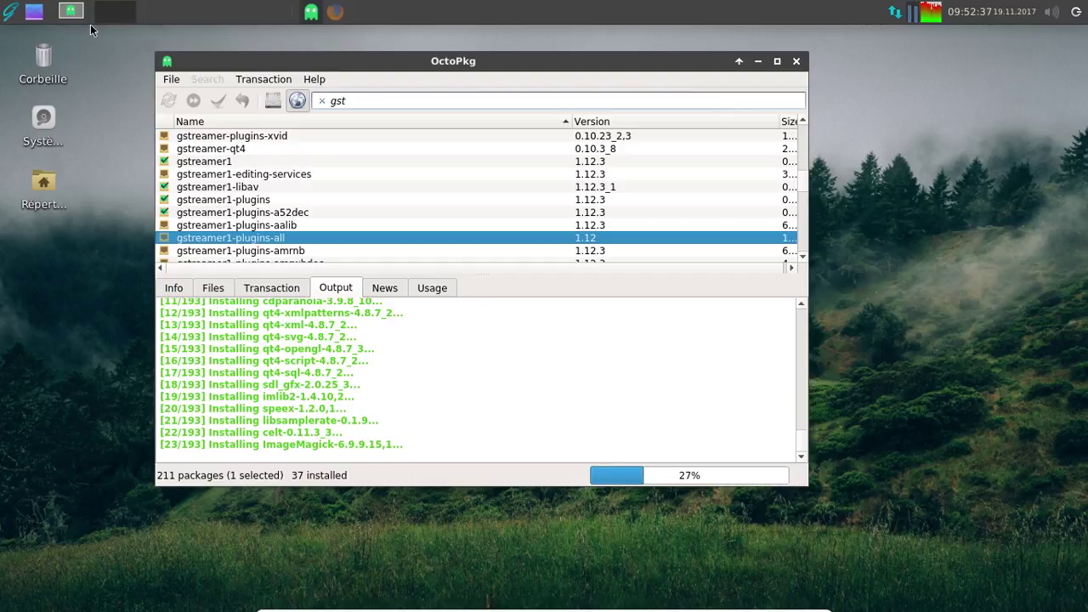
- Launch Gestionnaire de tâches via a 'gest' search, place it over OctoPkg and scroll its process list
{"action": "left_click", "coordinate": [5, 8]}
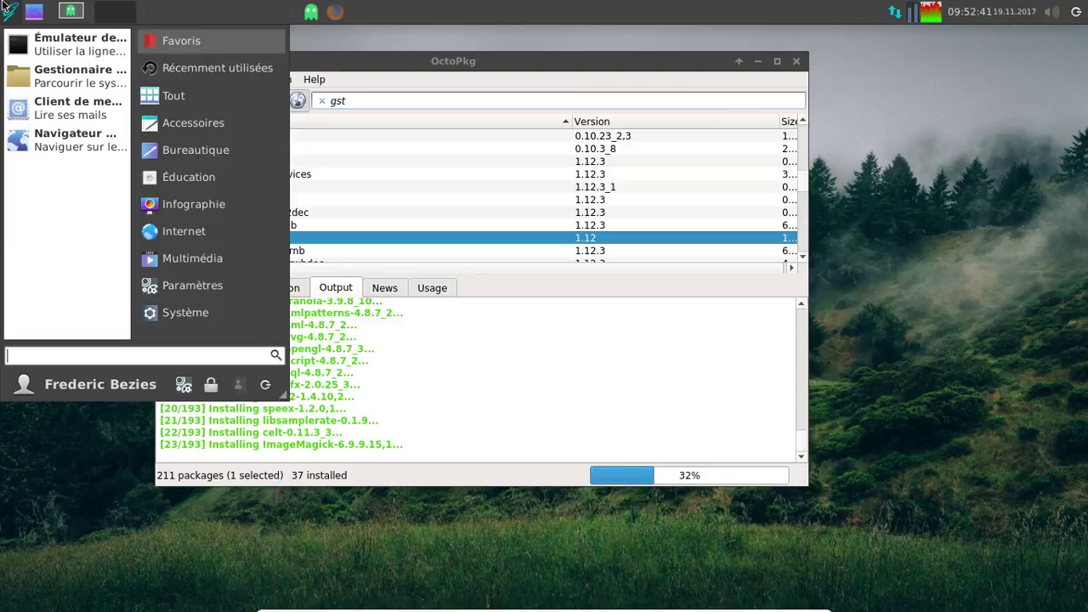
{"action": "type", "text": "gest"}
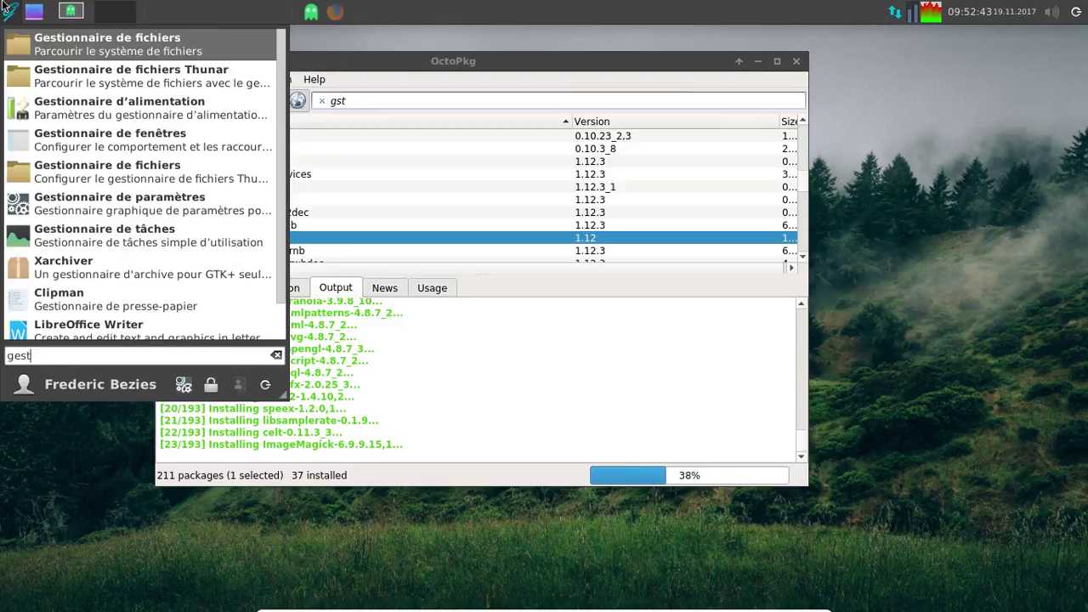
{"action": "left_click", "coordinate": [146, 231]}
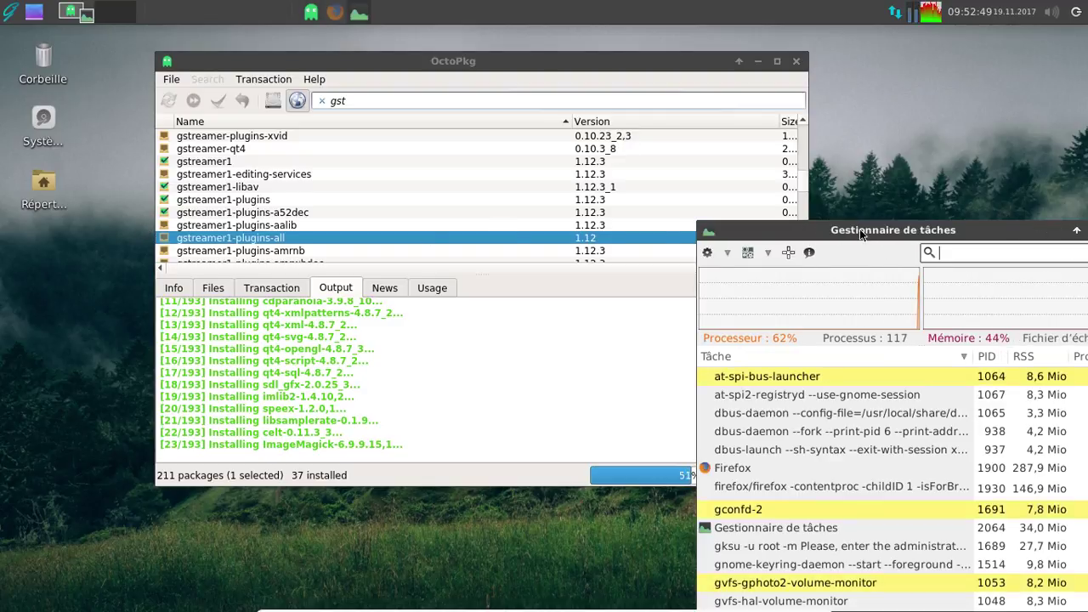
{"action": "left_click_drag", "start_coordinate": [860, 229], "coordinate": [534, 149]}
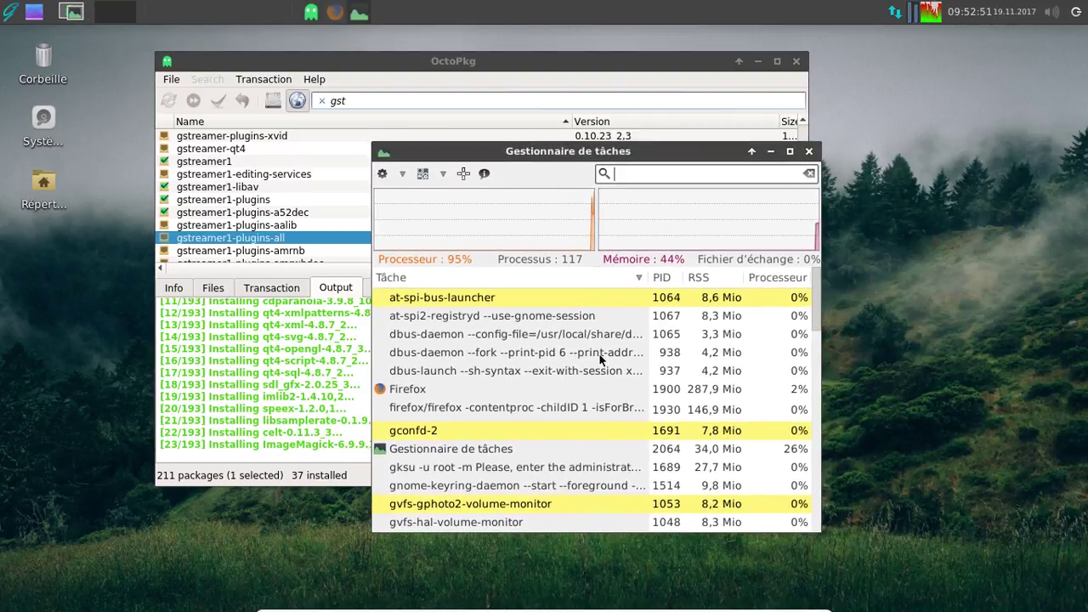
{"action": "scroll", "coordinate": [600, 357], "scroll_direction": "down", "scroll_amount": 2}
{"action": "scroll", "coordinate": [600, 357], "scroll_direction": "down", "scroll_amount": 5}
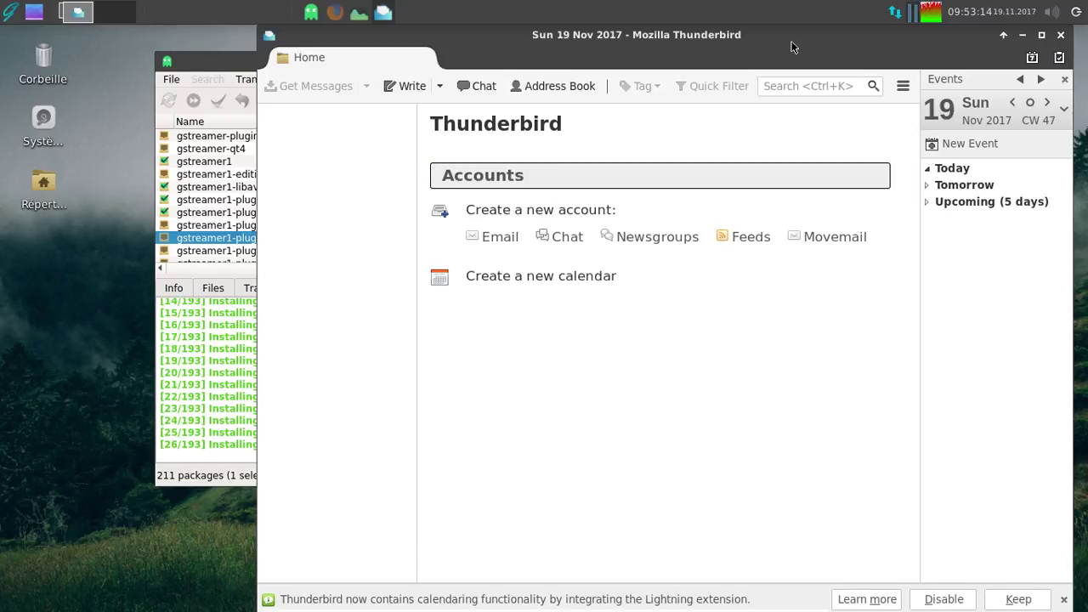
- Dismiss Thunderbird's new-email-address welcome dialog and bring up the Add-ons Manager from the main menu
{"action": "left_click_drag", "start_coordinate": [780, 40], "coordinate": [584, 51]}
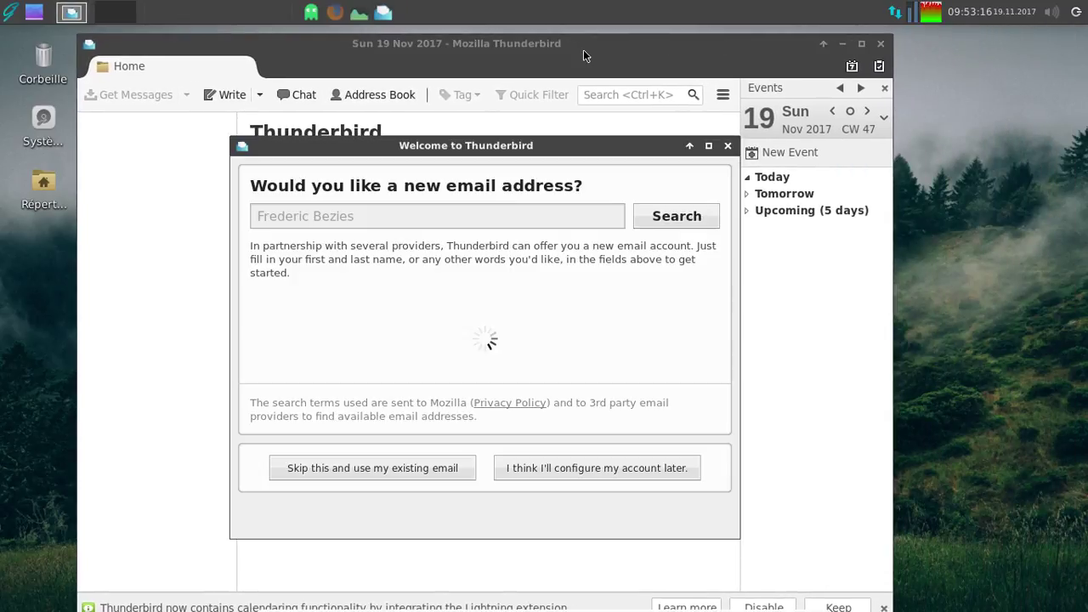
{"action": "left_click", "coordinate": [727, 146]}
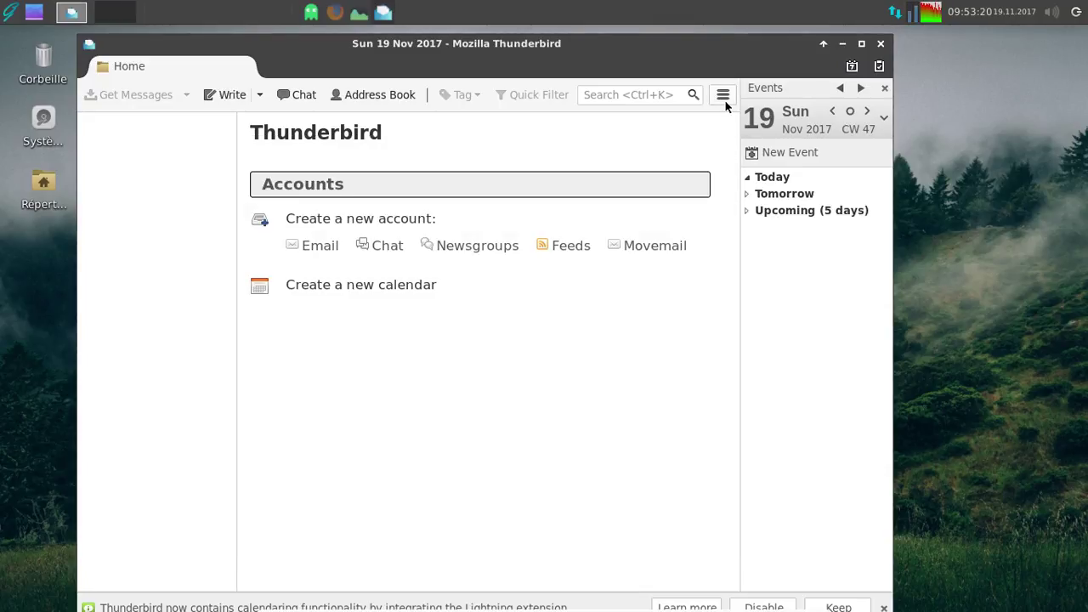
{"action": "left_click", "coordinate": [726, 100]}
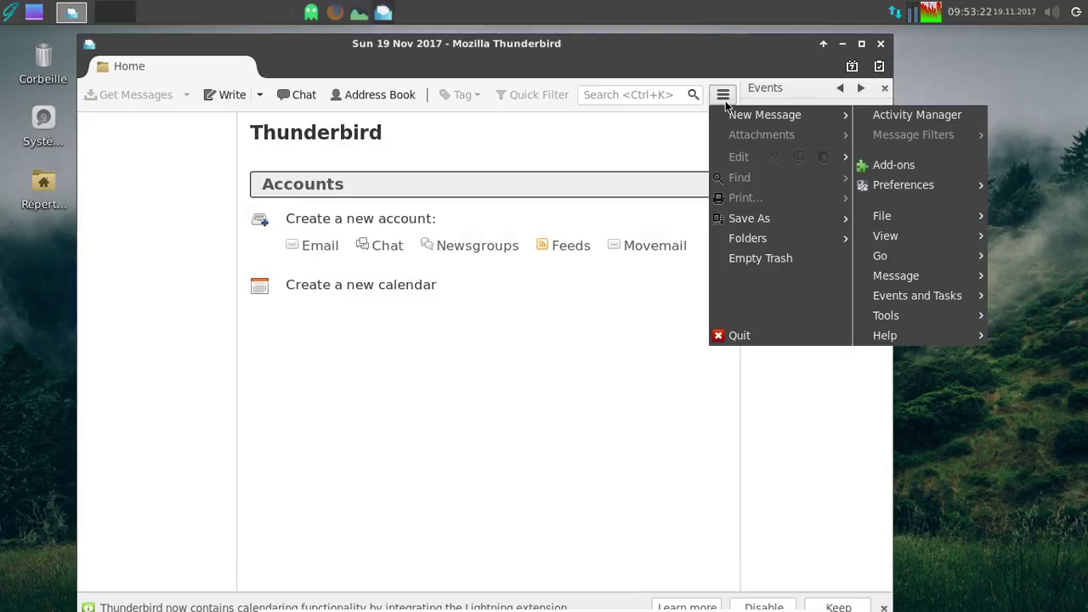
{"action": "mouse_move", "coordinate": [932, 215]}
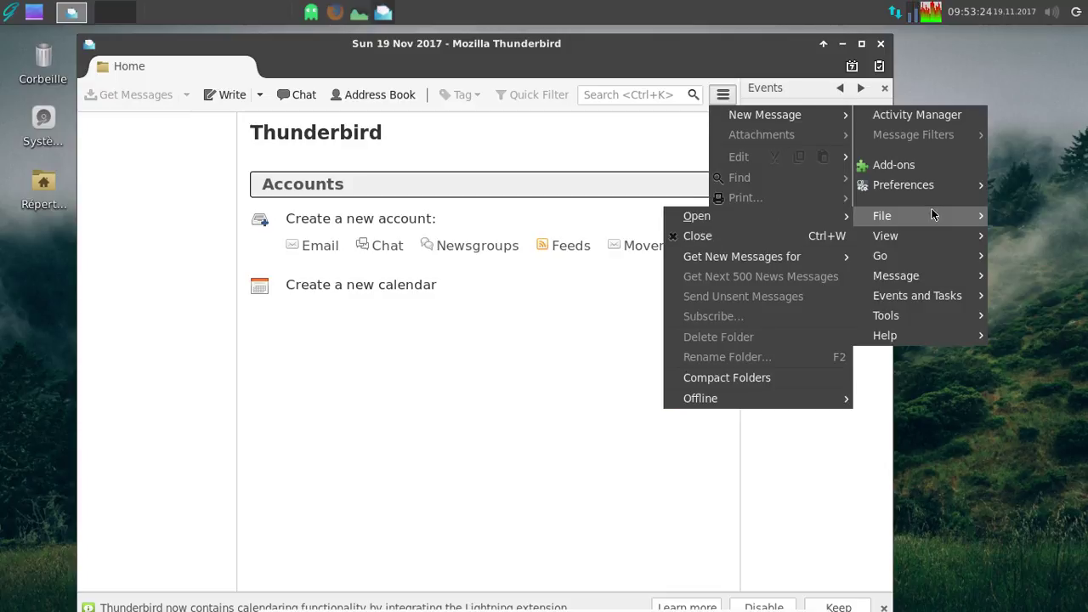
{"action": "left_click", "coordinate": [920, 165]}
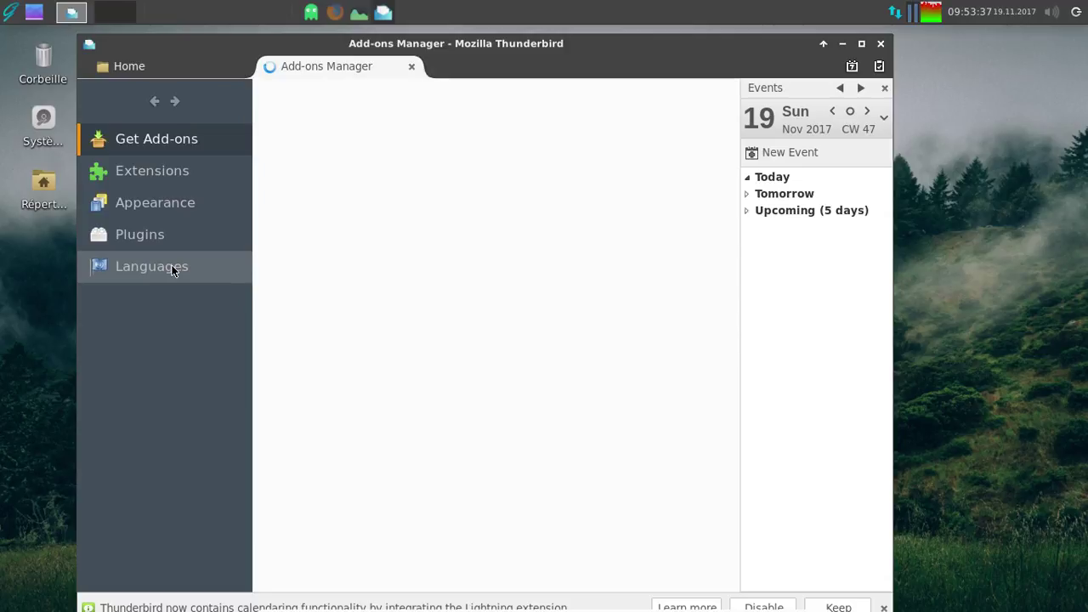
- Enable the Français Language Pack under Languages, then close the Add-ons Manager tab
{"action": "left_click", "coordinate": [172, 270]}
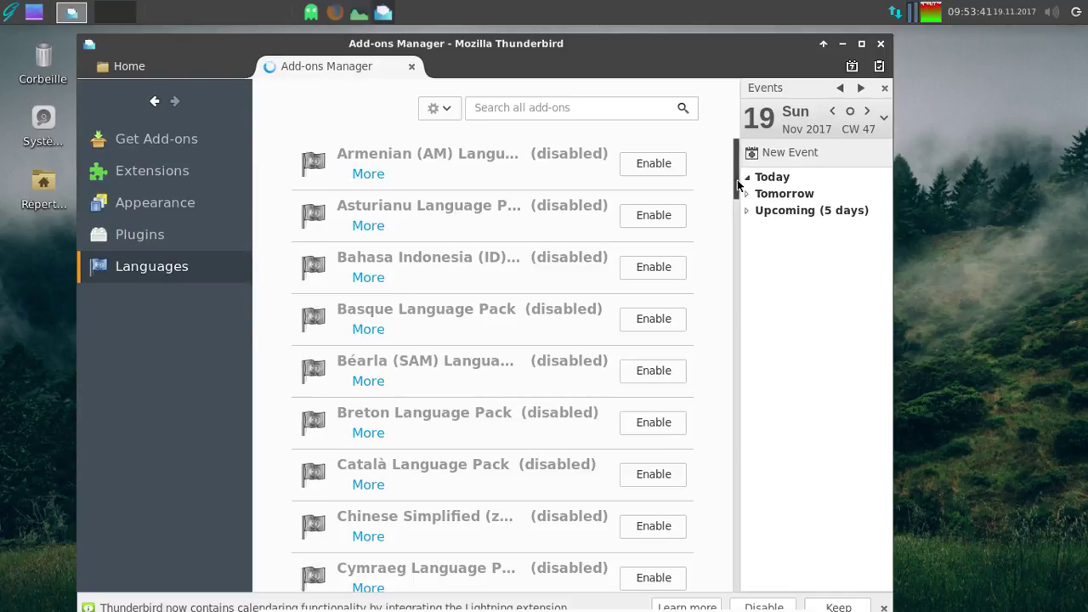
{"action": "scroll", "coordinate": [731, 239], "scroll_direction": "down", "scroll_amount": 3}
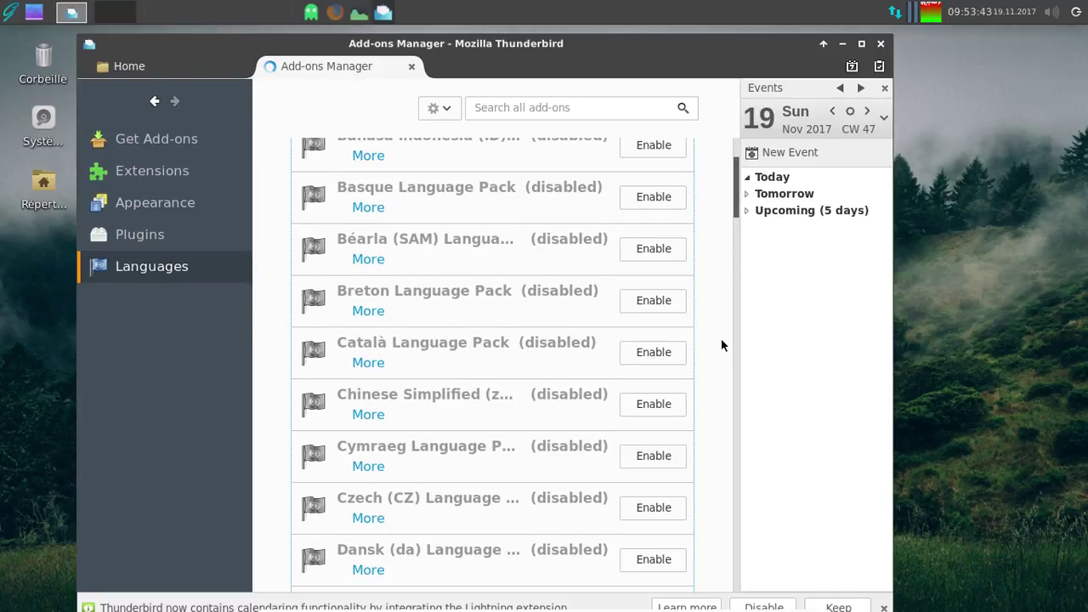
{"action": "scroll", "coordinate": [721, 340], "scroll_direction": "down", "scroll_amount": 20}
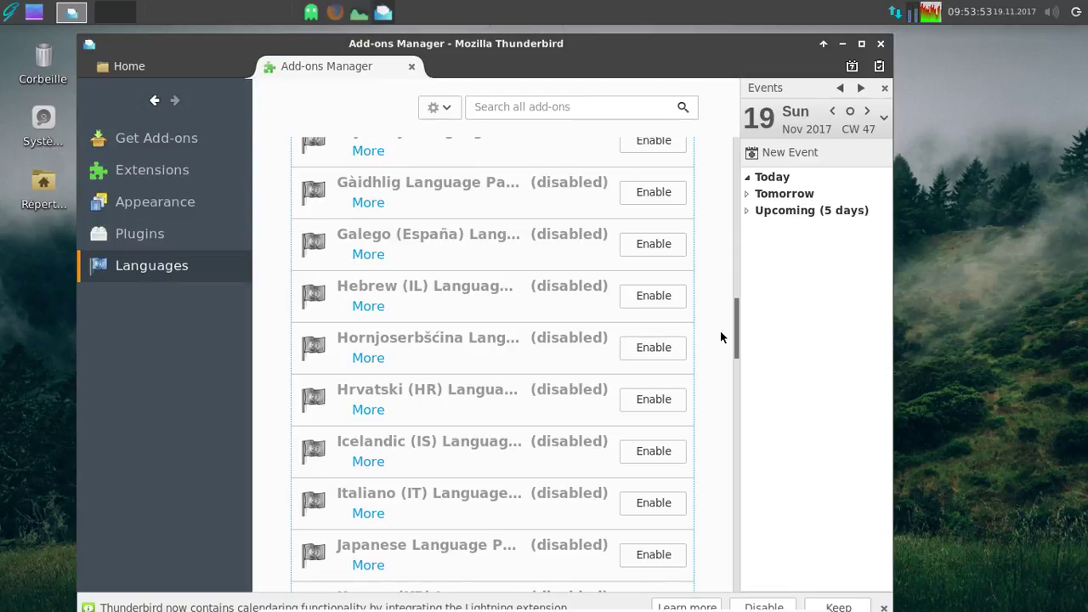
{"action": "scroll", "coordinate": [720, 331], "scroll_direction": "up", "scroll_amount": 3}
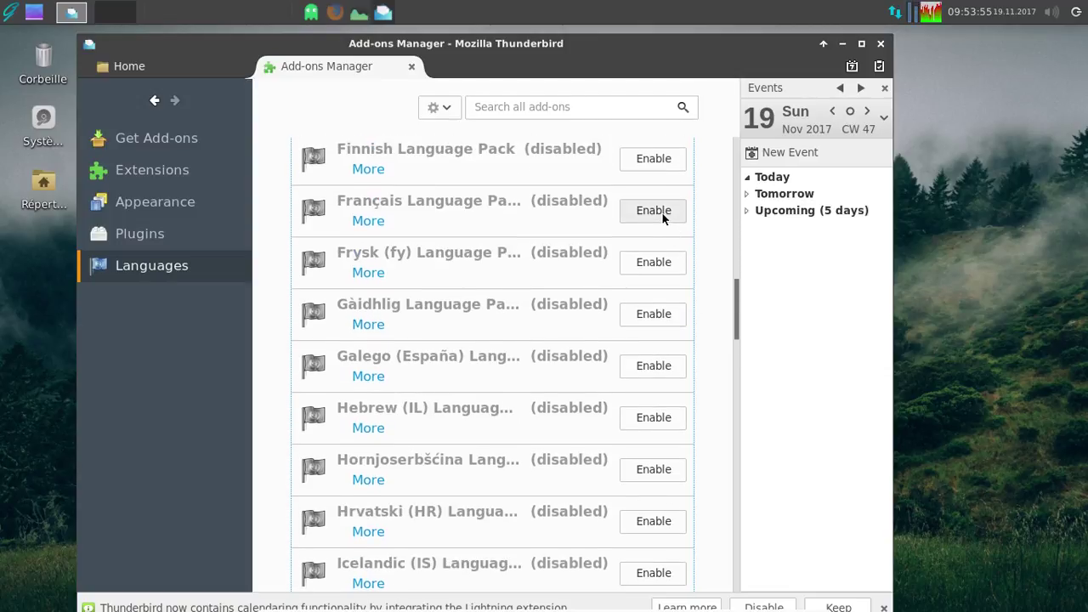
{"action": "left_click", "coordinate": [662, 211]}
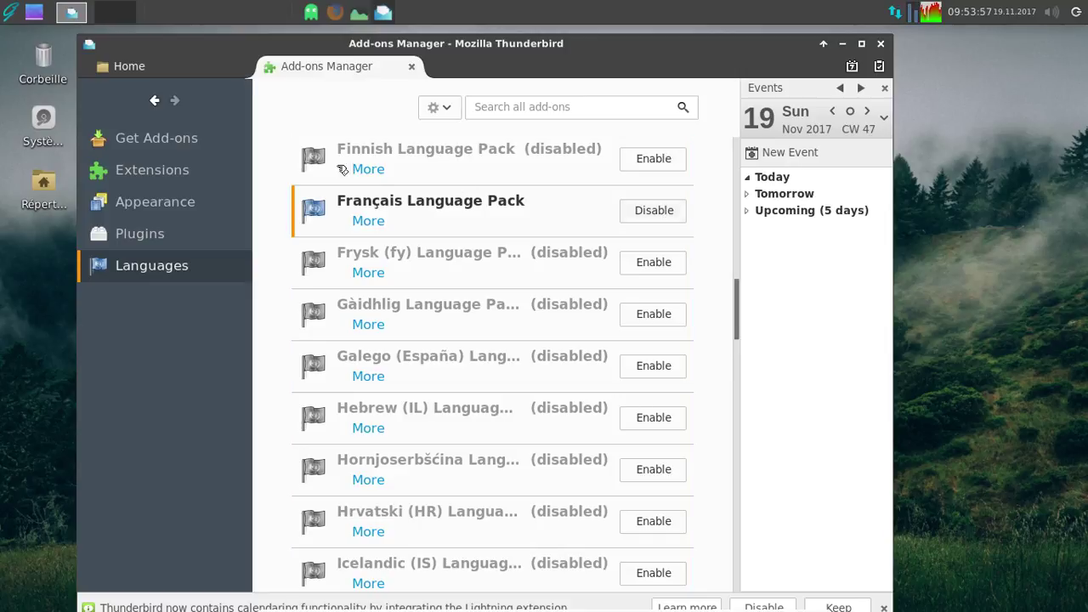
{"action": "left_click", "coordinate": [412, 68]}
{"action": "left_click", "coordinate": [723, 95]}
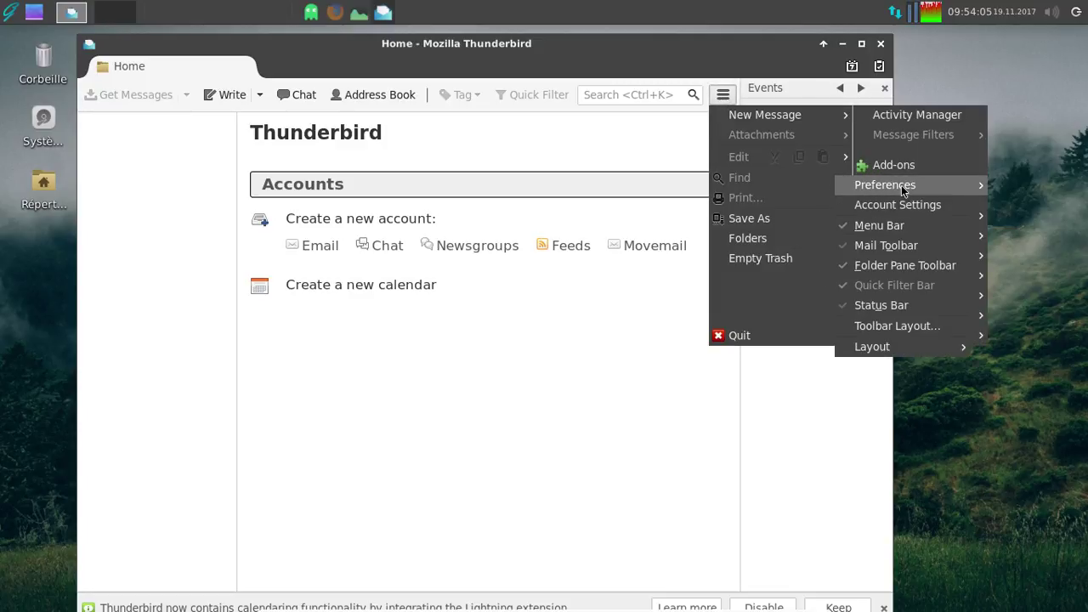
- Bring up Thunderbird's preferences and close the Xfce Task Manager window
{"action": "left_click", "coordinate": [901, 185]}
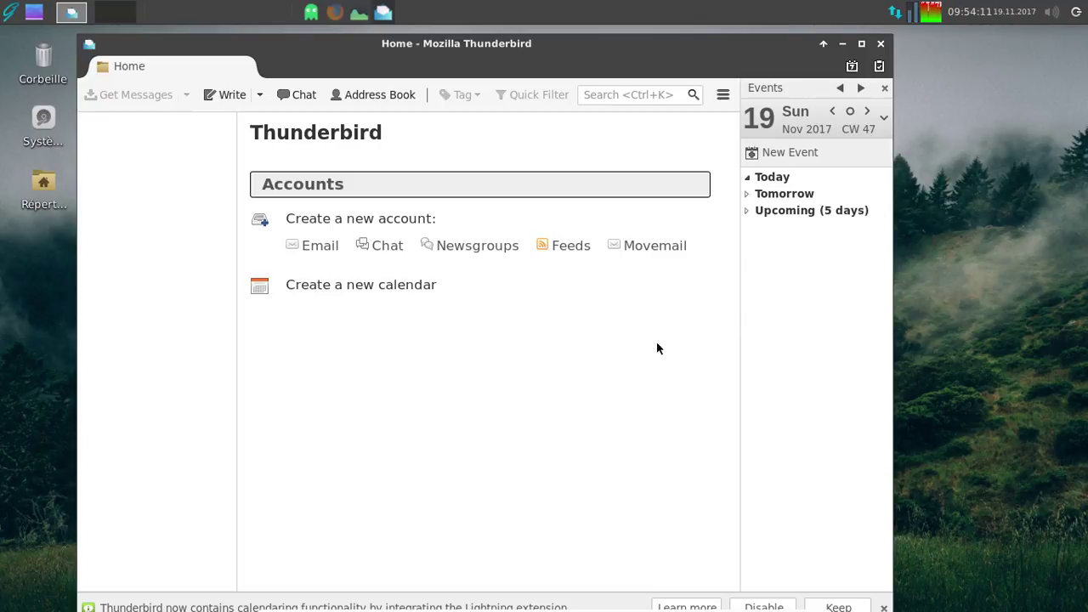
{"action": "key", "text": "alt+Tab"}
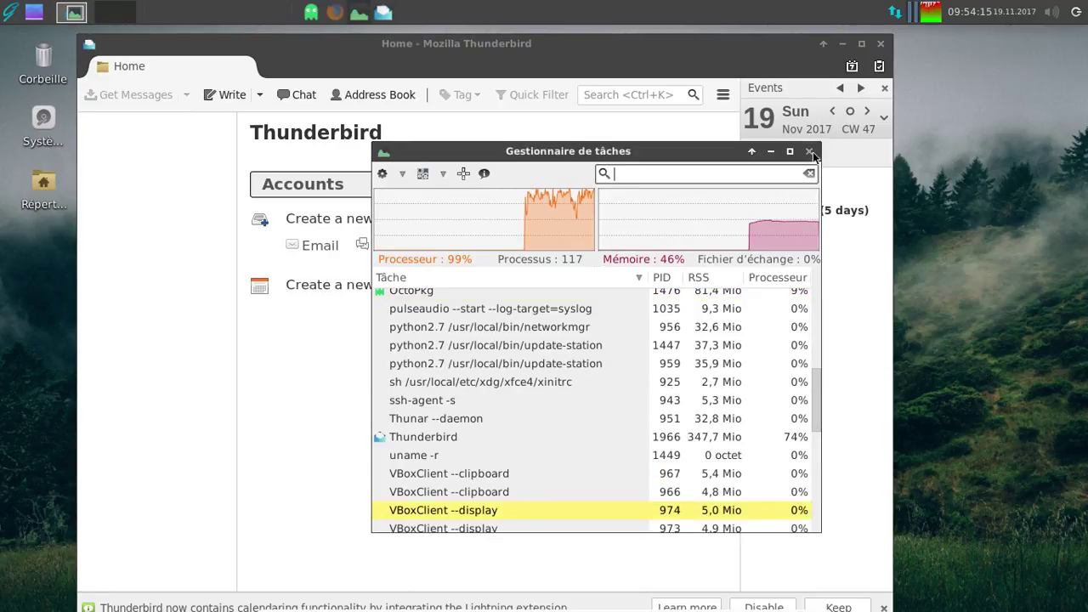
{"action": "left_click", "coordinate": [810, 151]}
{"action": "key", "text": "alt+Tab"}
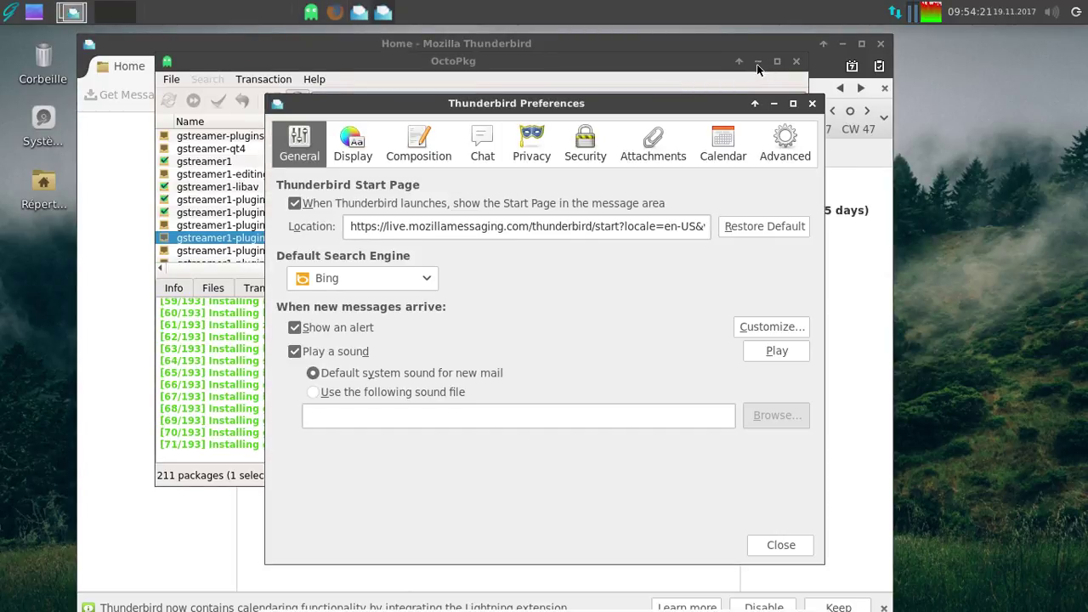
- Enter the Advanced Config Editor past its warning and filter preferences for 'useragent'
{"action": "left_click", "coordinate": [780, 145]}
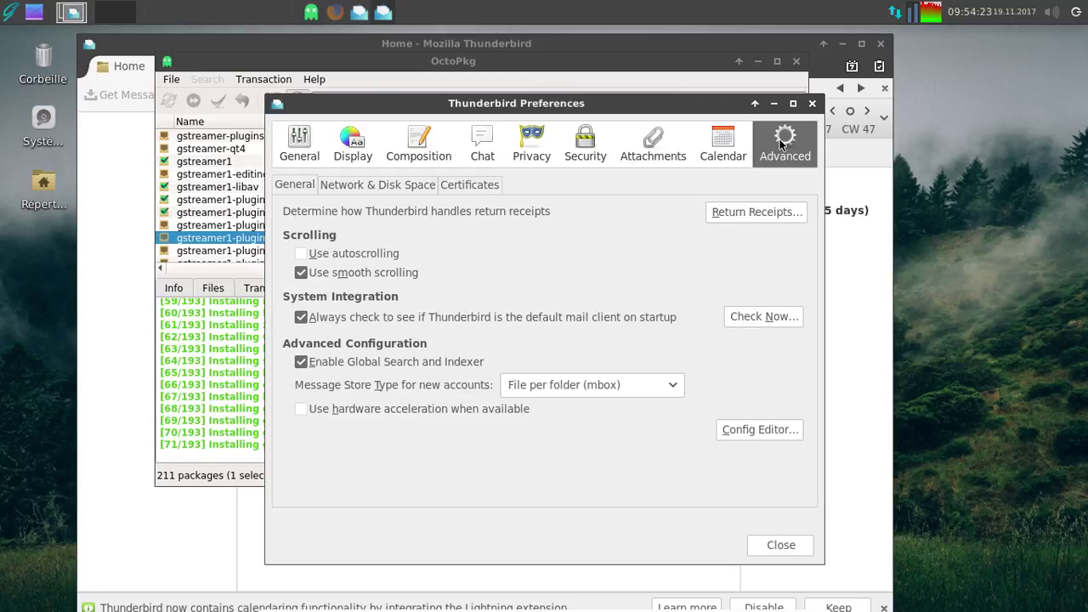
{"action": "left_click", "coordinate": [762, 429]}
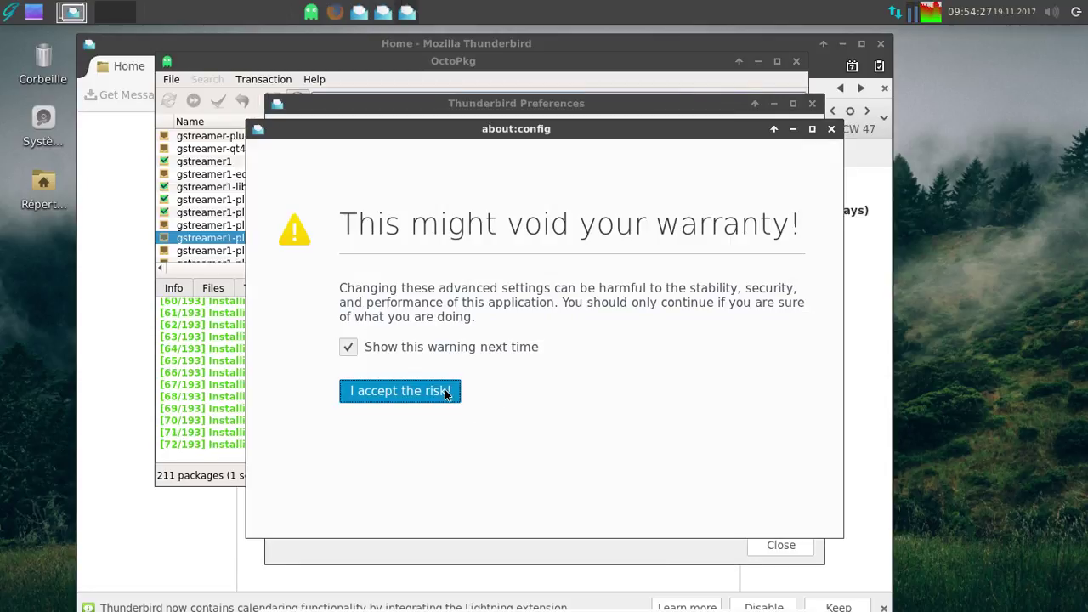
{"action": "left_click", "coordinate": [445, 392]}
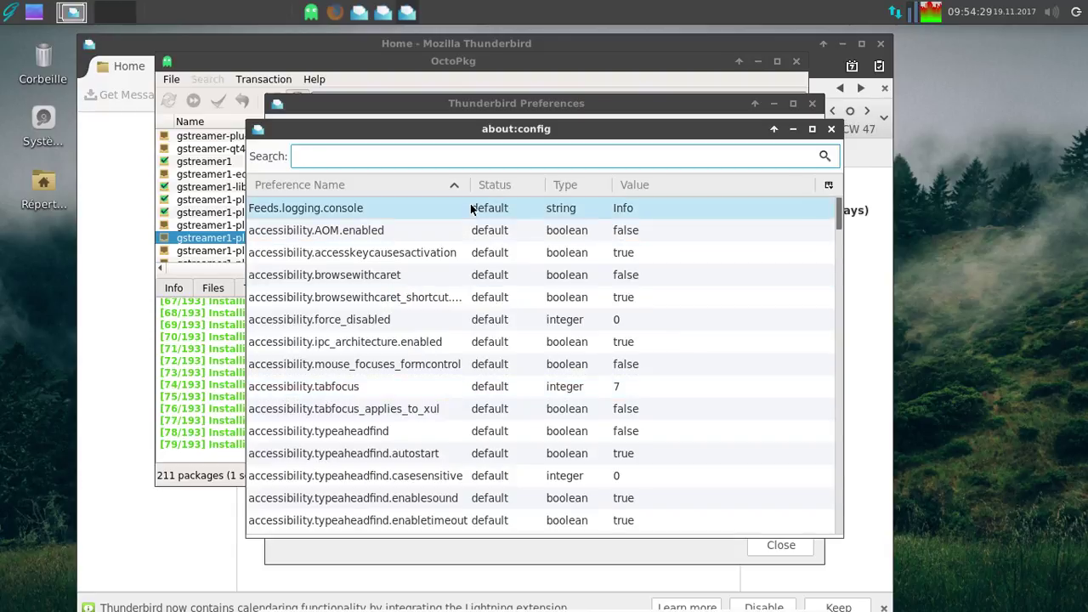
{"action": "type", "text": "user"}
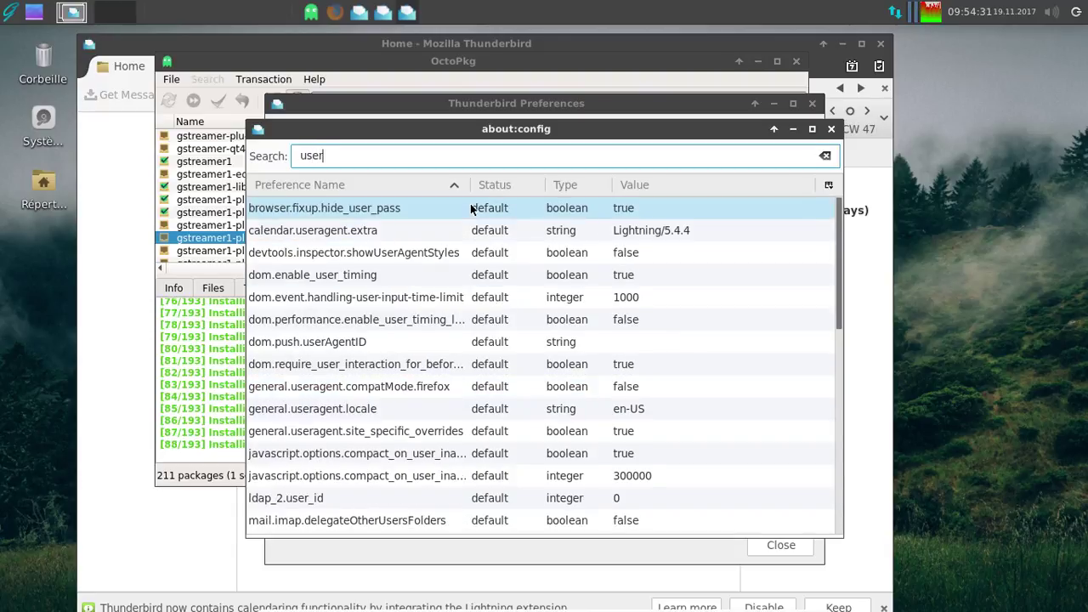
{"action": "type", "text": "agent"}
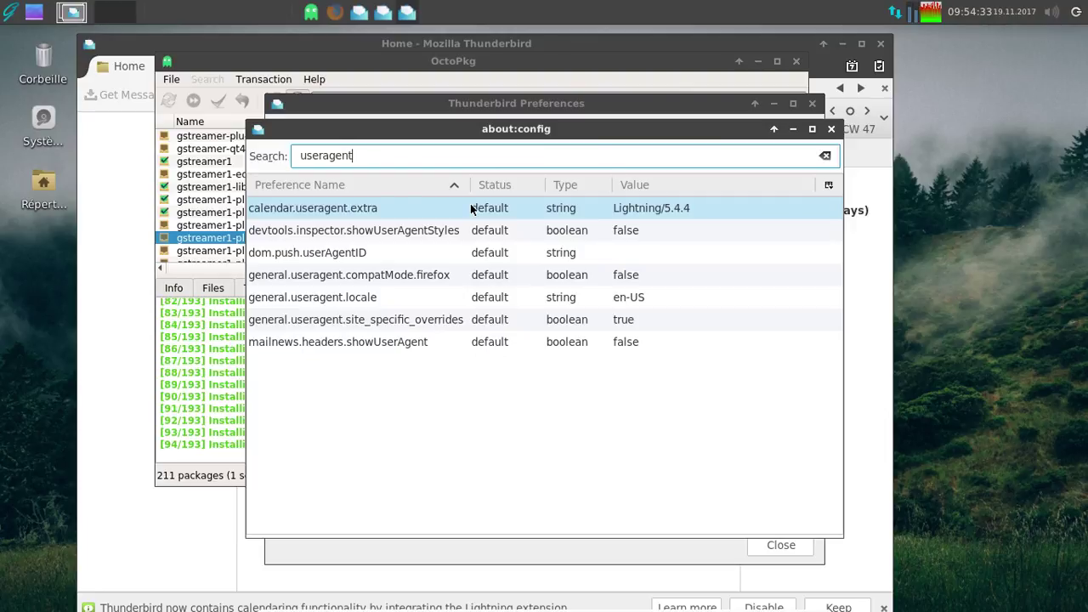
- Change general.useragent.locale from en-US to fr-FR, then close the config editor and preferences
{"action": "double_click", "coordinate": [644, 300]}
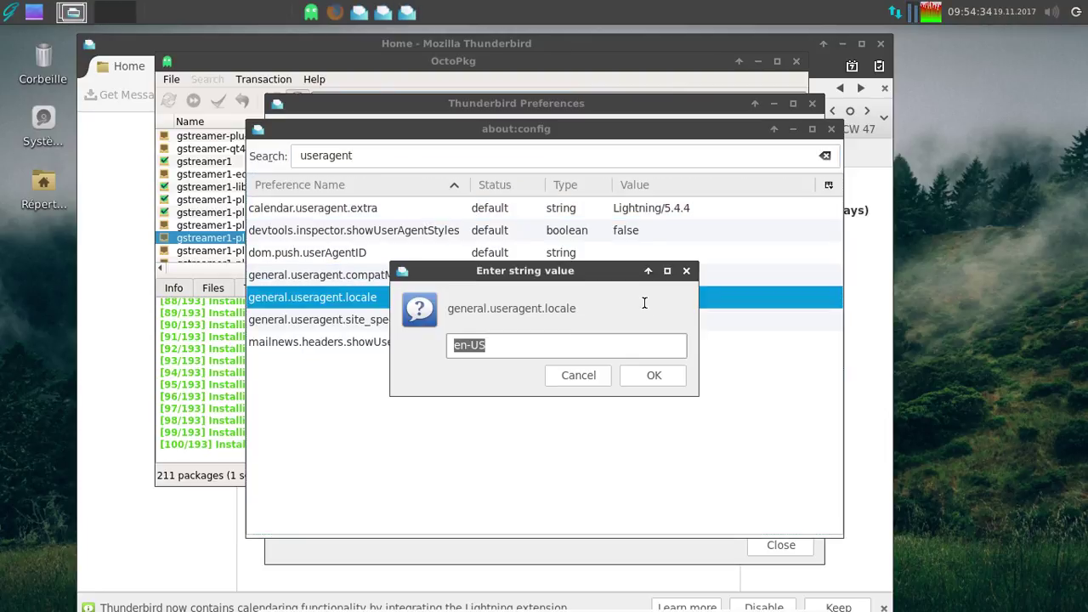
{"action": "key", "text": "Home"}
{"action": "key", "text": "shift+Right"}
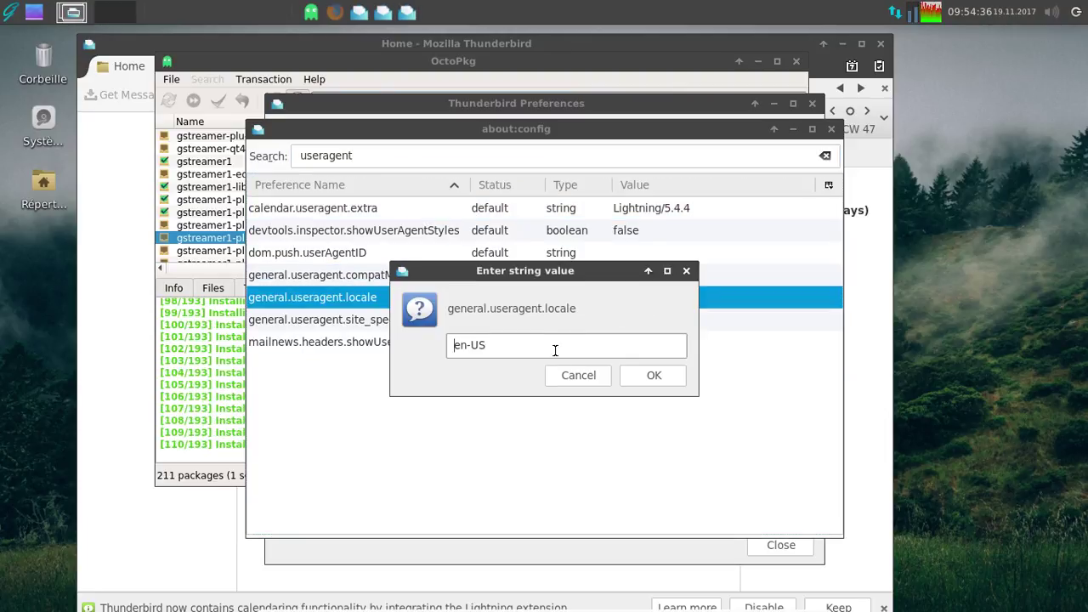
{"action": "type", "text": "f"}
{"action": "key", "text": "shift+Right"}
{"action": "type", "text": "r"}
{"action": "key", "text": "BackSpace"}
{"action": "key", "text": "BackSpace"}
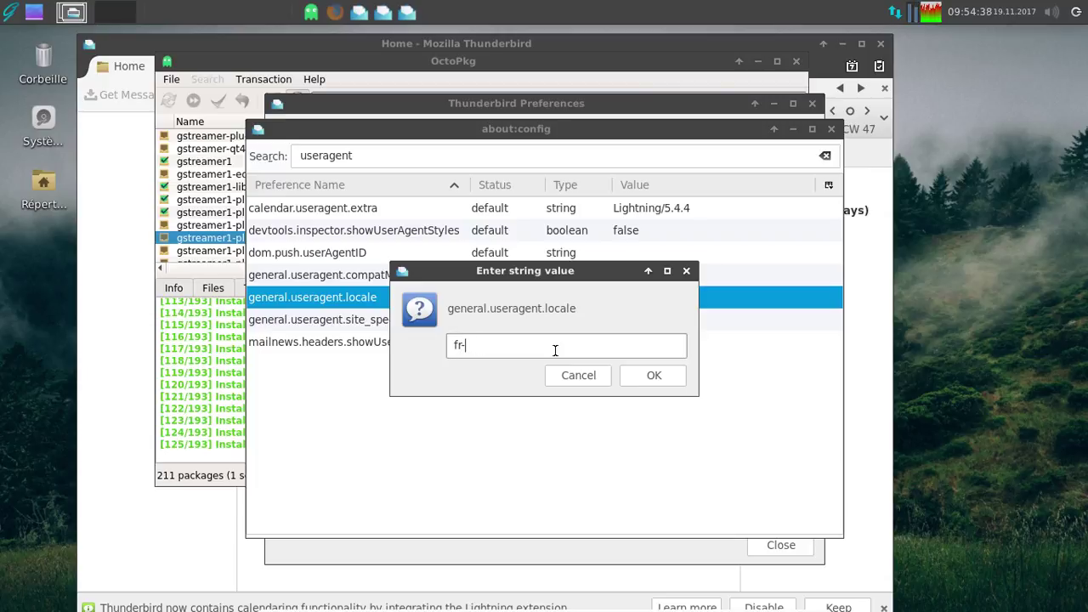
{"action": "type", "text": "FR"}
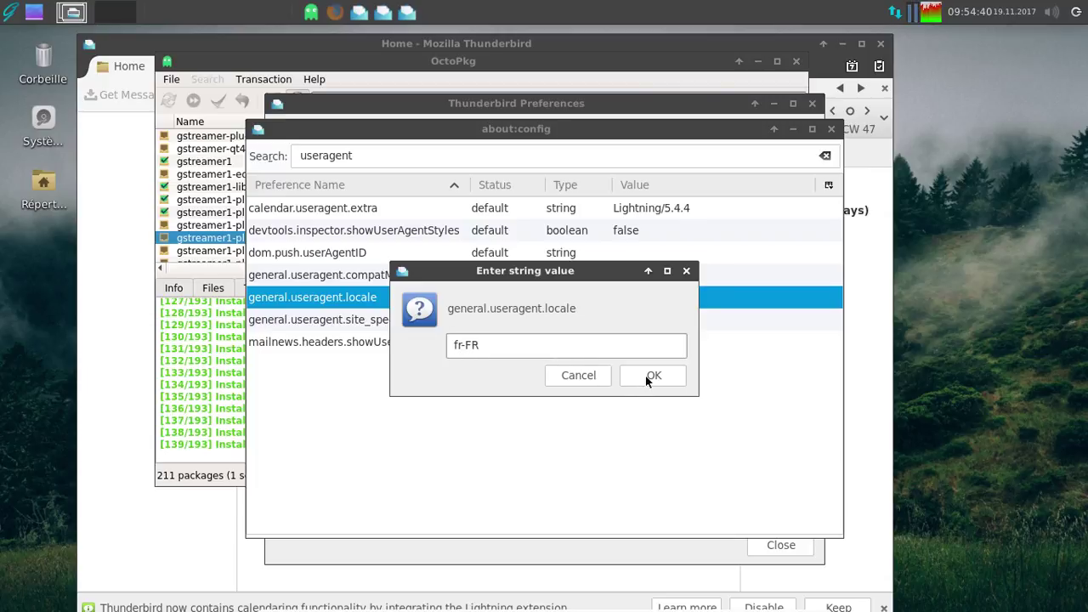
{"action": "left_click", "coordinate": [650, 375]}
{"action": "left_click", "coordinate": [831, 128]}
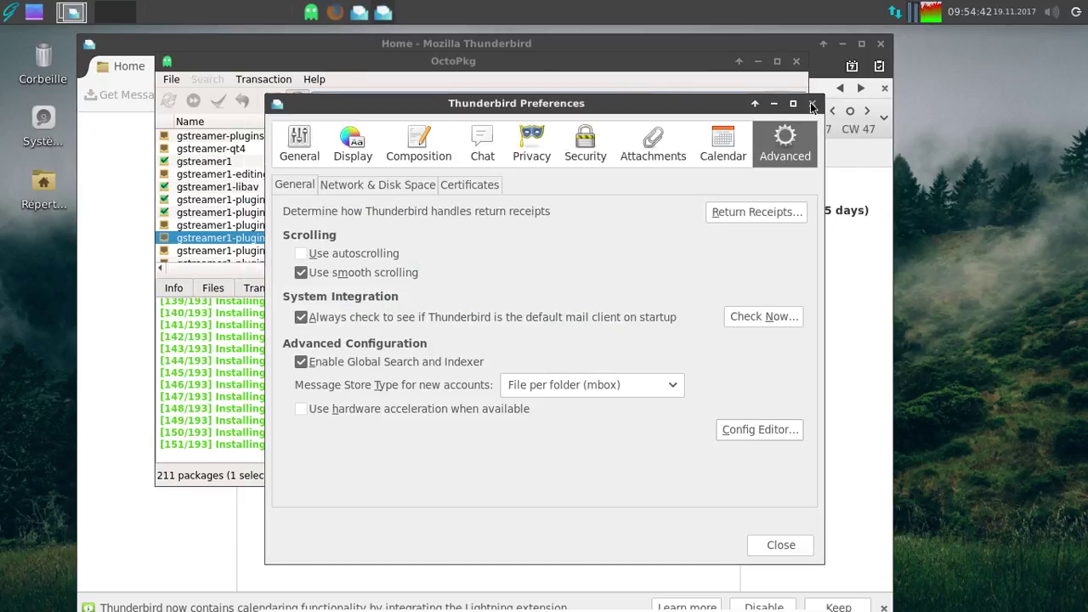
{"action": "left_click", "coordinate": [812, 103]}
- Restart Thunderbird from the launcher in French, dismiss its welcome dialog, and quit it again
{"action": "left_click", "coordinate": [880, 44]}
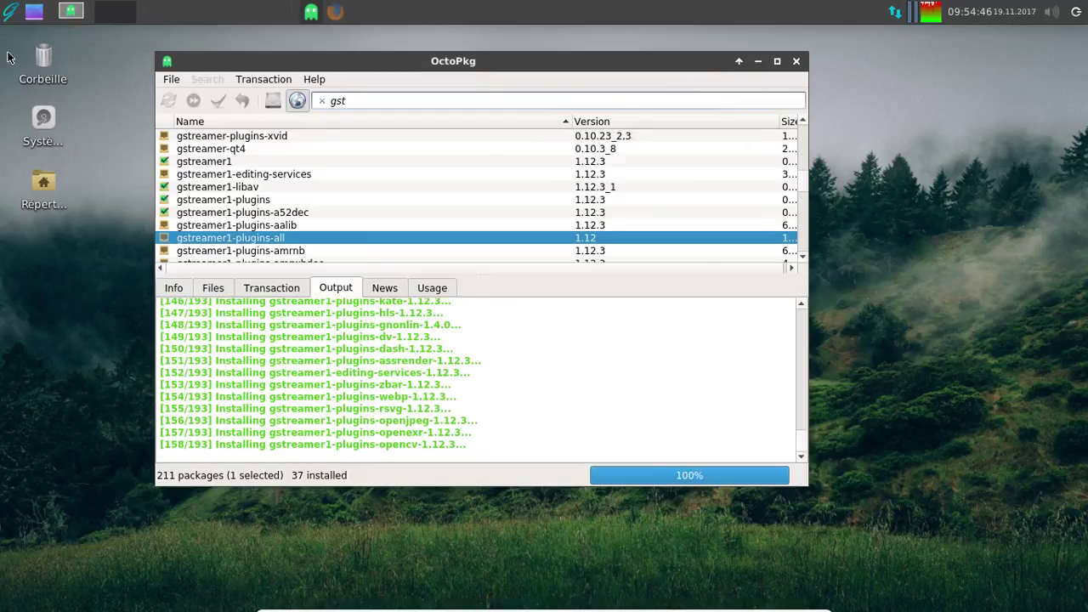
{"action": "left_click", "coordinate": [5, 13]}
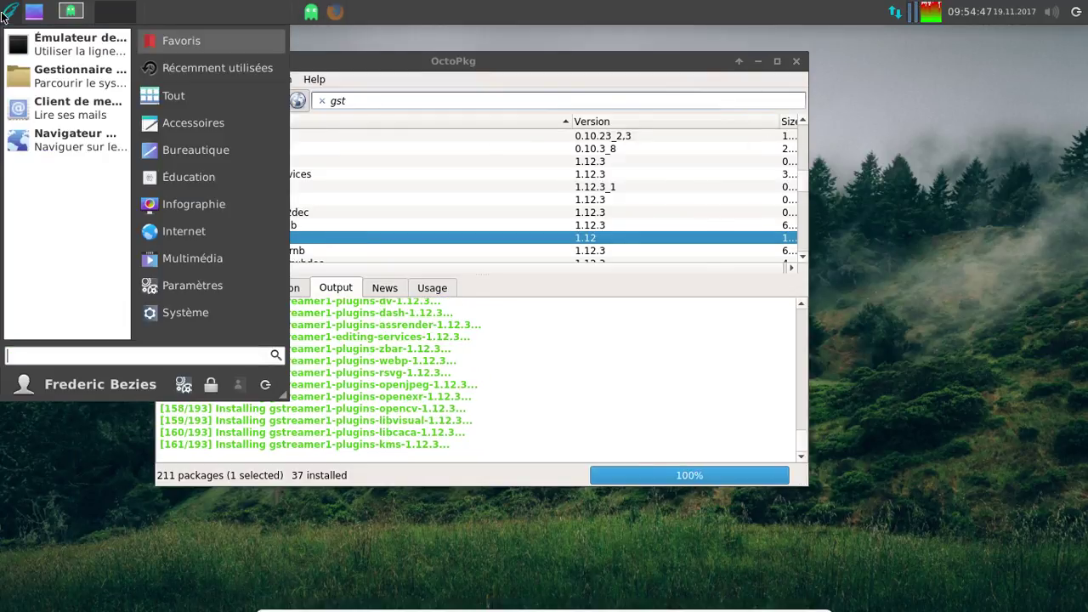
{"action": "left_click", "coordinate": [47, 113]}
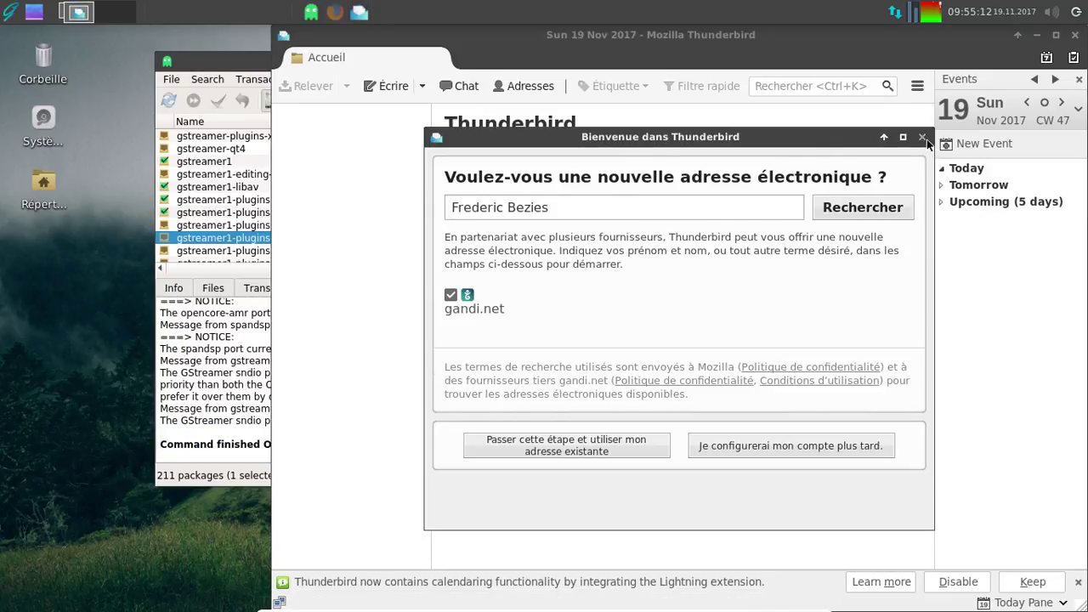
{"action": "left_click", "coordinate": [924, 139]}
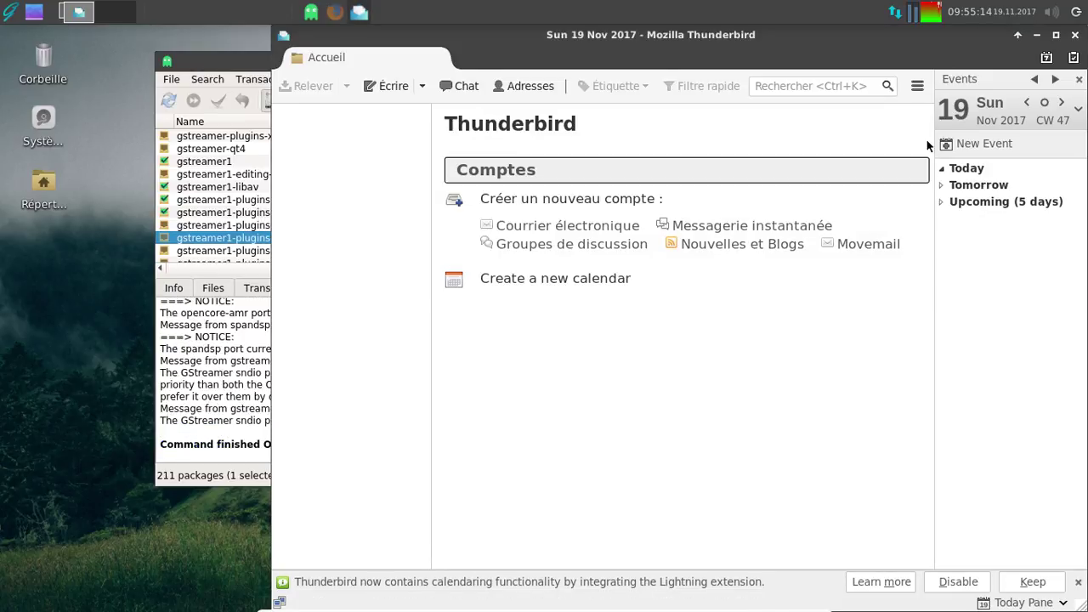
{"action": "left_click", "coordinate": [1075, 37]}
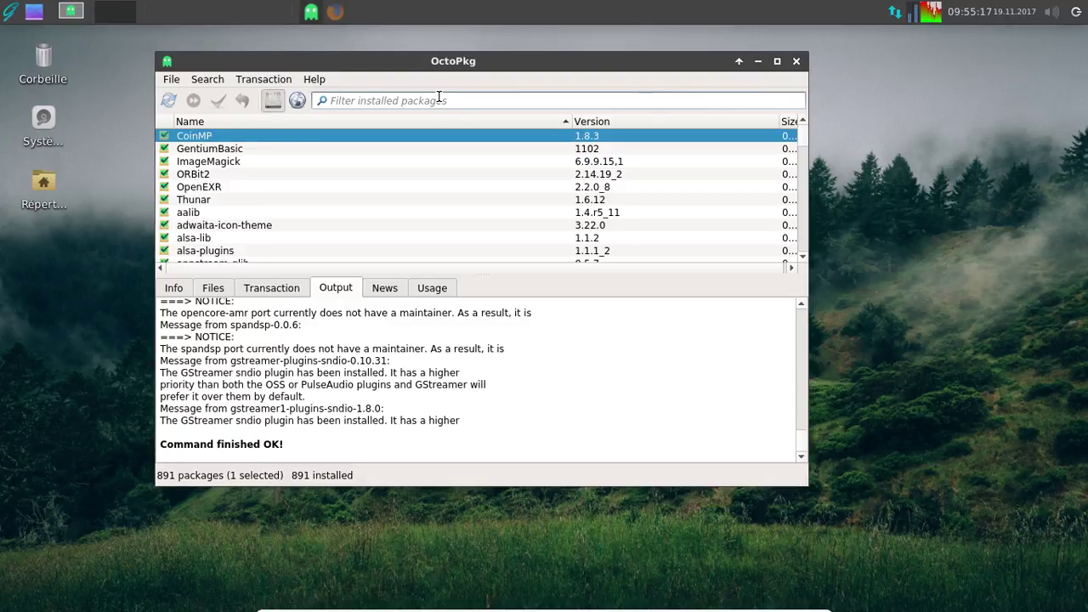
- Search the online repository for vlc and mark vlc-qt4 for installation
{"action": "left_click", "coordinate": [296, 101]}
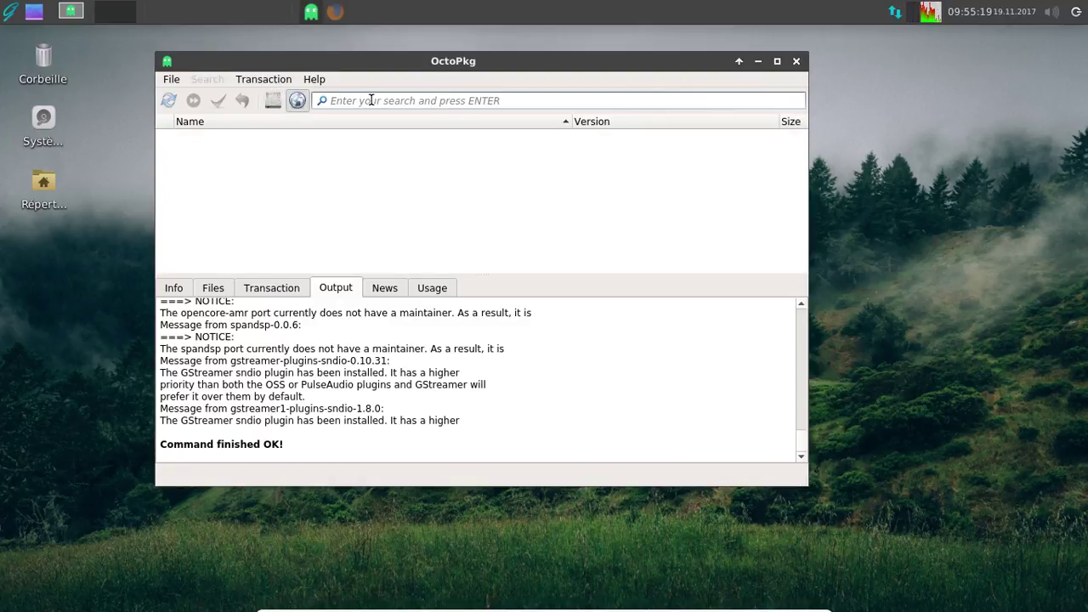
{"action": "left_click", "coordinate": [370, 100]}
{"action": "type", "text": "vlc"}
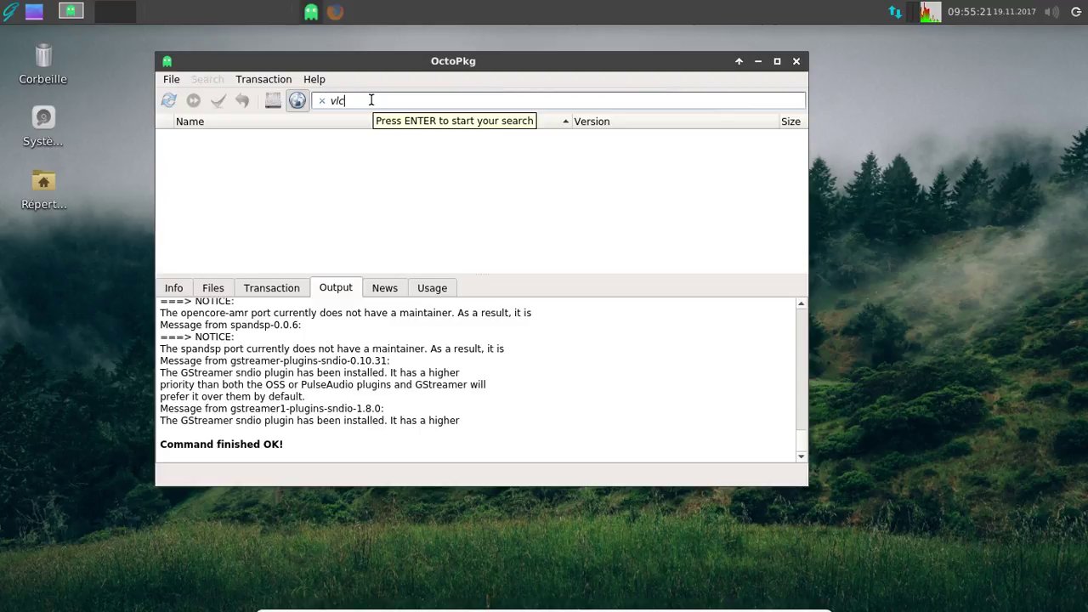
{"action": "key", "text": "Return"}
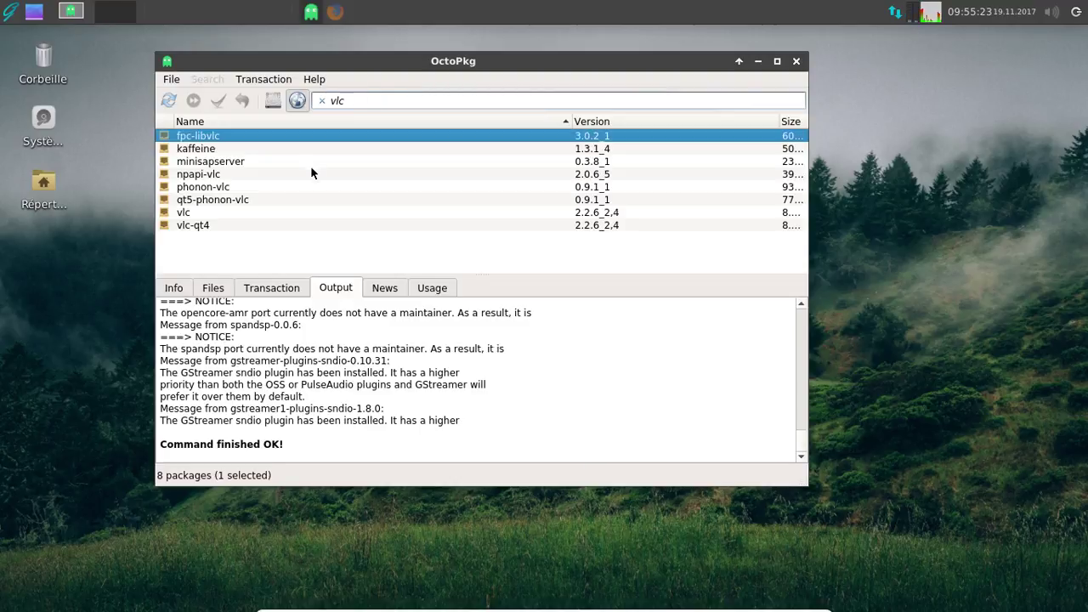
{"action": "left_click", "coordinate": [255, 225]}
{"action": "right_click", "coordinate": [255, 225]}
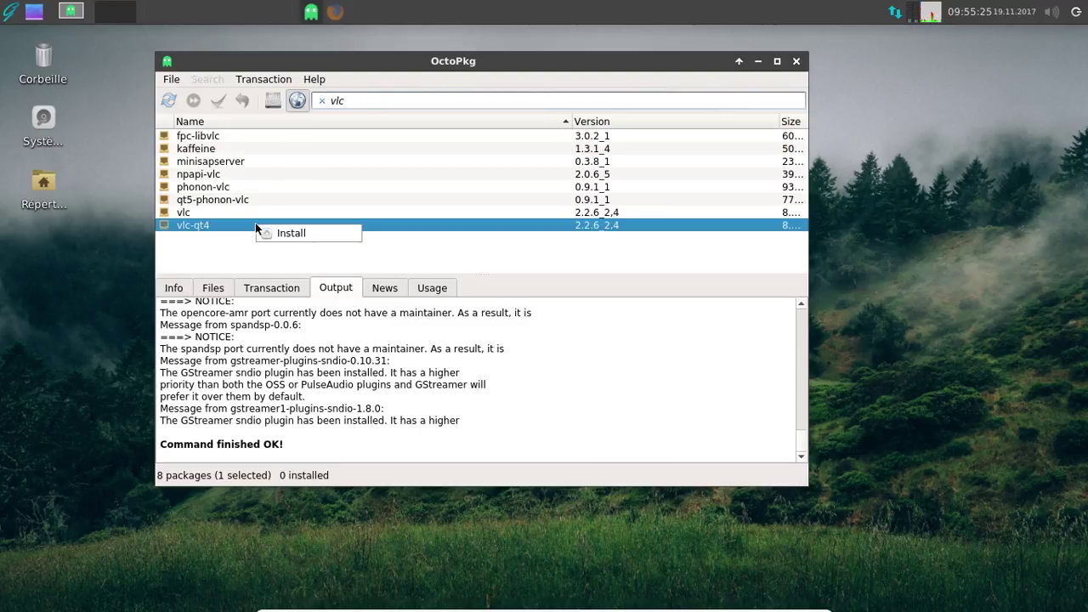
{"action": "left_click", "coordinate": [284, 231]}
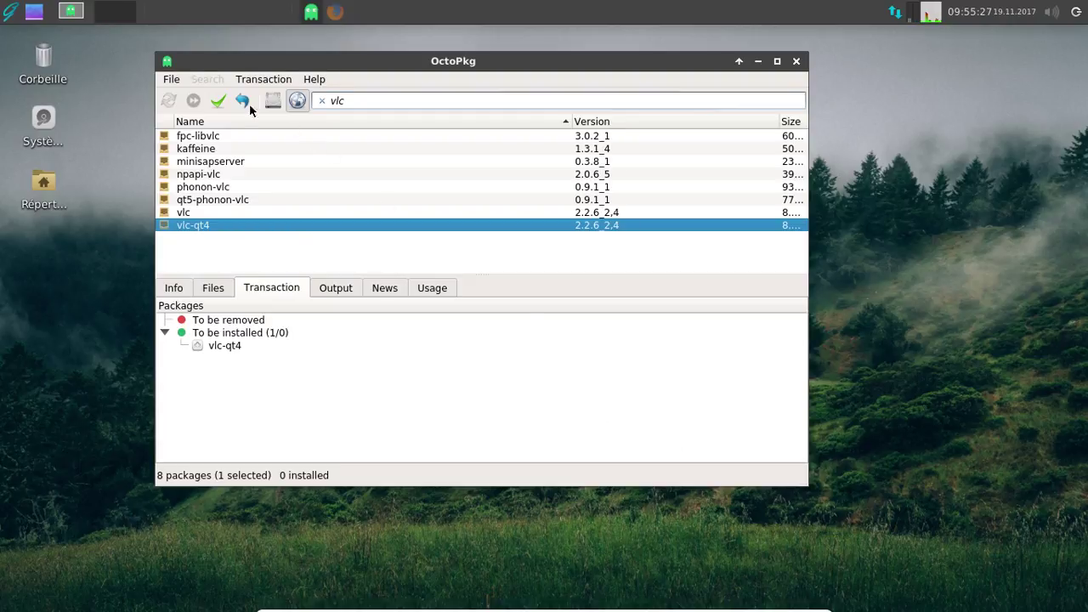
{"action": "left_click", "coordinate": [336, 13]}
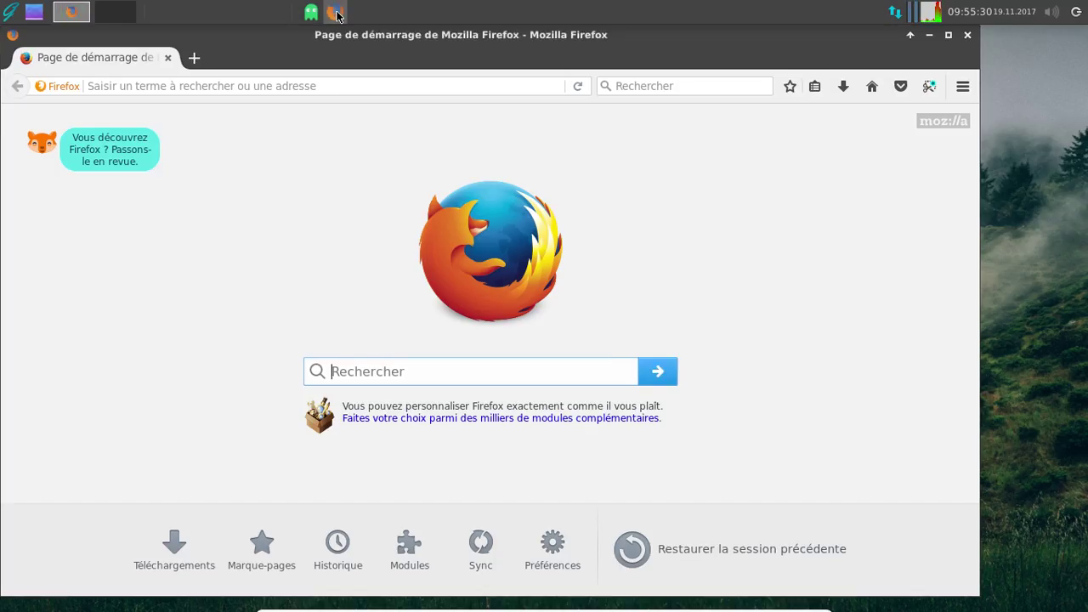
- Load altermusique.org in Firefox and confirm installing vlc-qt4 with its dependencies
{"action": "left_click", "coordinate": [266, 80]}
{"action": "type", "text": "alt"}
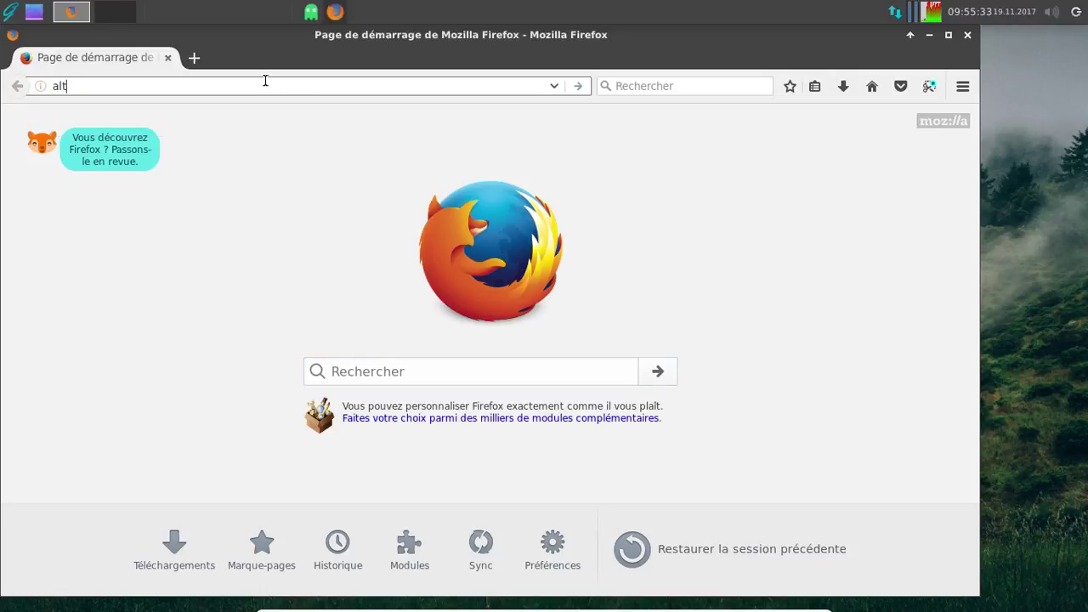
{"action": "type", "text": "ermusique."}
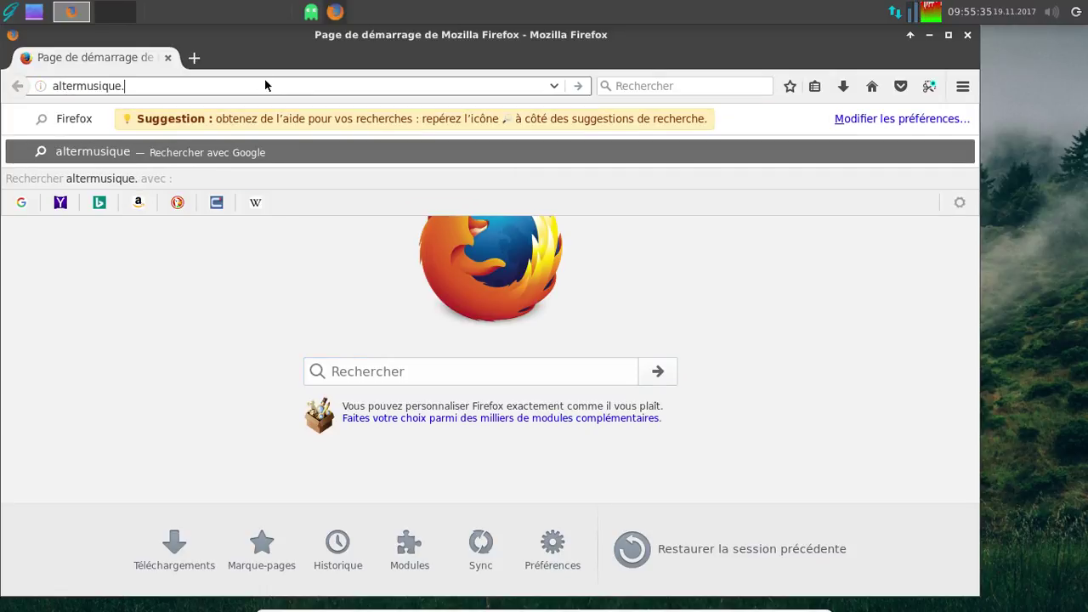
{"action": "type", "text": "org"}
{"action": "key", "text": "Return"}
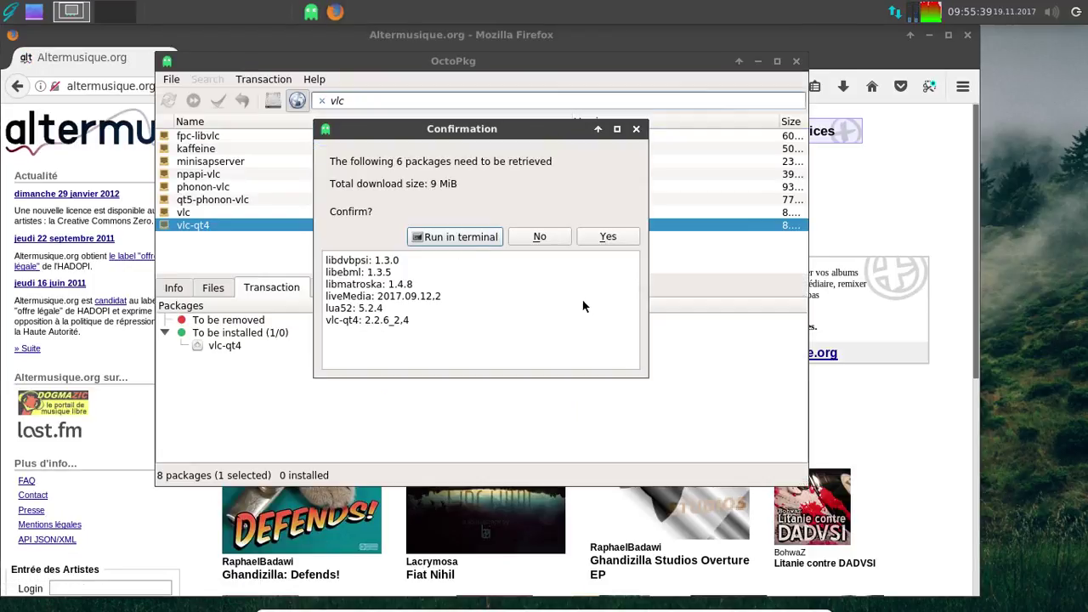
{"action": "left_click", "coordinate": [608, 237]}
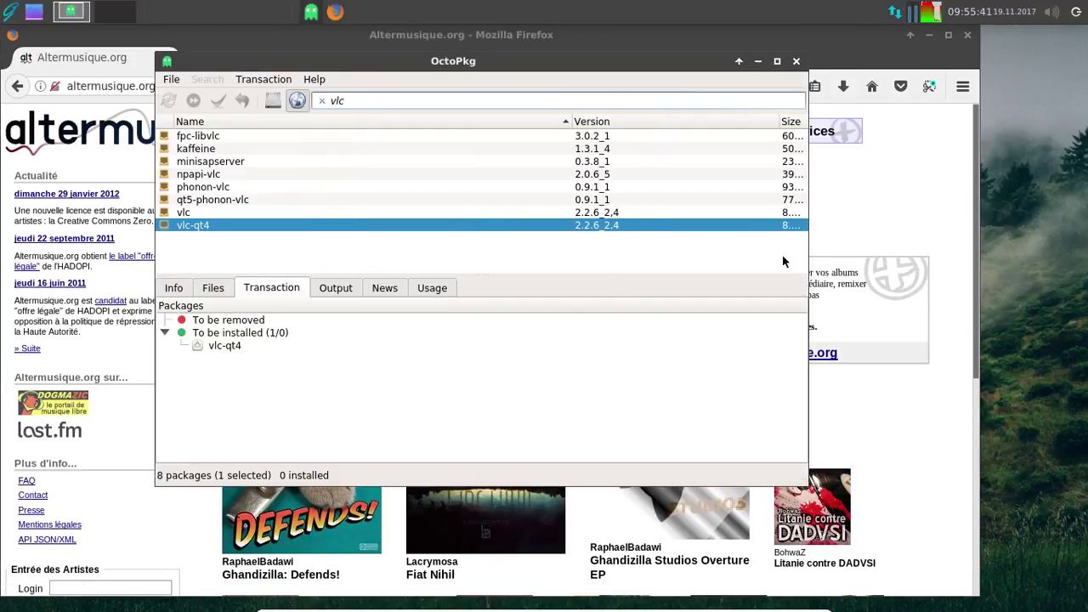
{"action": "left_click", "coordinate": [908, 212]}
{"action": "scroll", "coordinate": [947, 509], "scroll_direction": "down", "scroll_amount": 3}
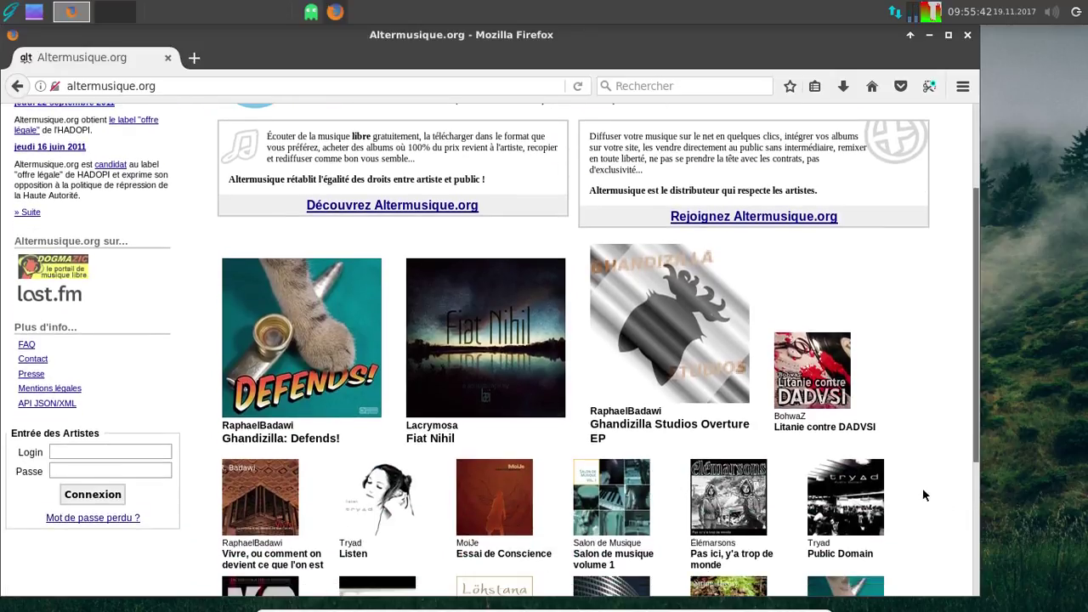
- Open the Litanie contre DADVSI album page and dismiss the permissions notice
{"action": "left_click", "coordinate": [835, 397]}
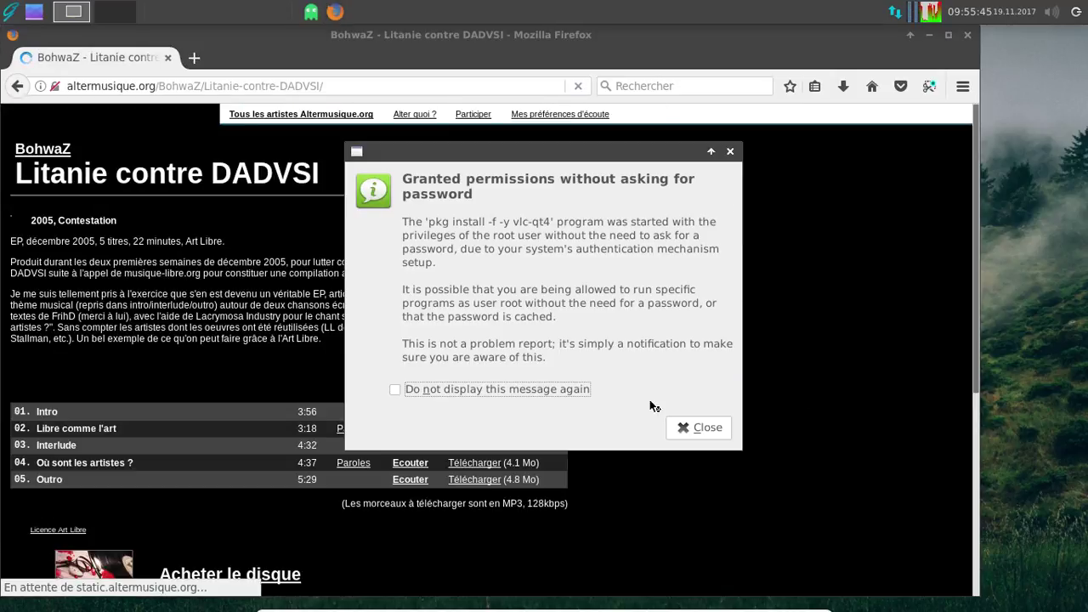
{"action": "left_click", "coordinate": [687, 429]}
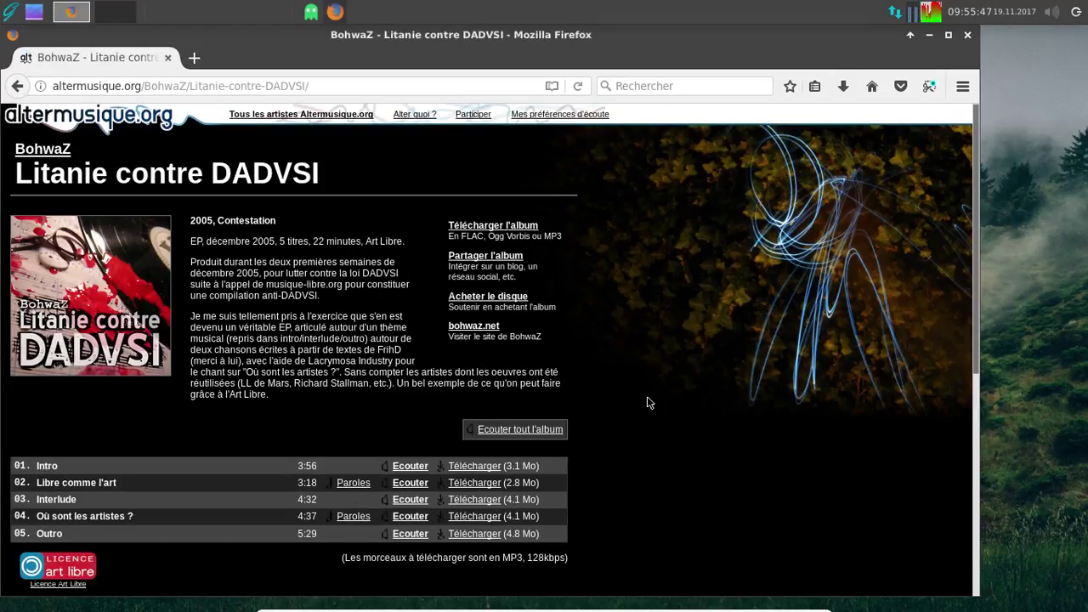
{"action": "scroll", "coordinate": [647, 402], "scroll_direction": "down", "scroll_amount": 5}
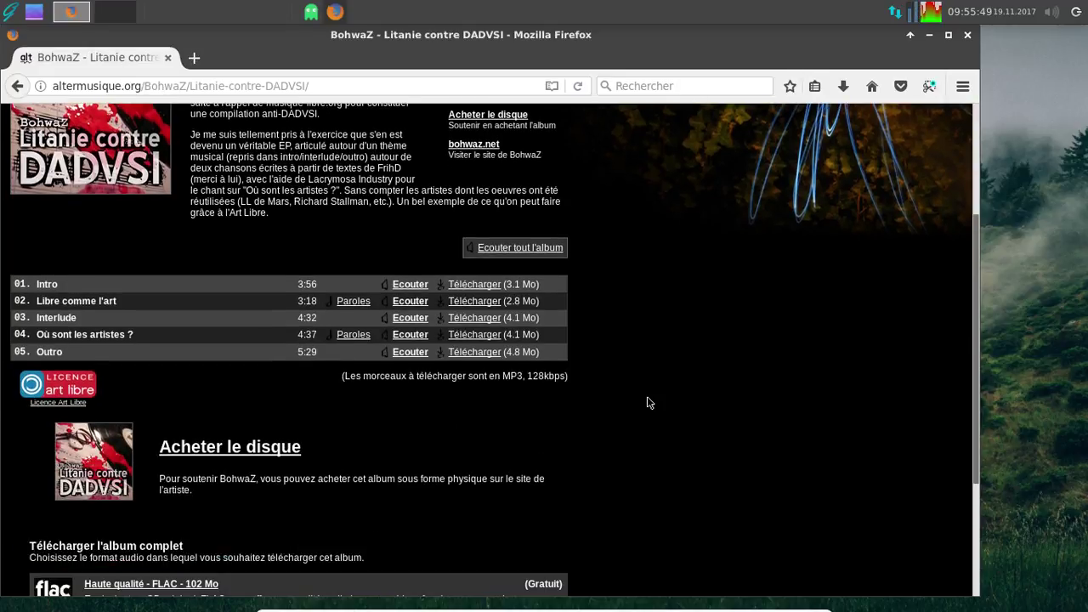
{"action": "scroll", "coordinate": [674, 397], "scroll_direction": "down", "scroll_amount": 3}
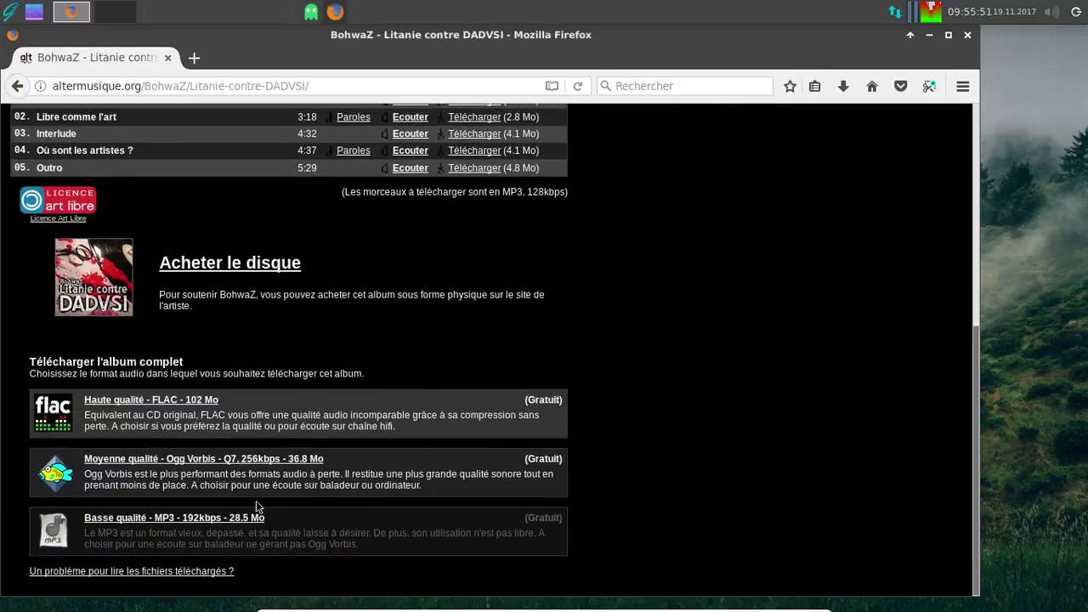
- Save the Basse qualité MP3 zip of the album, then minimize Firefox
{"action": "left_click", "coordinate": [249, 520]}
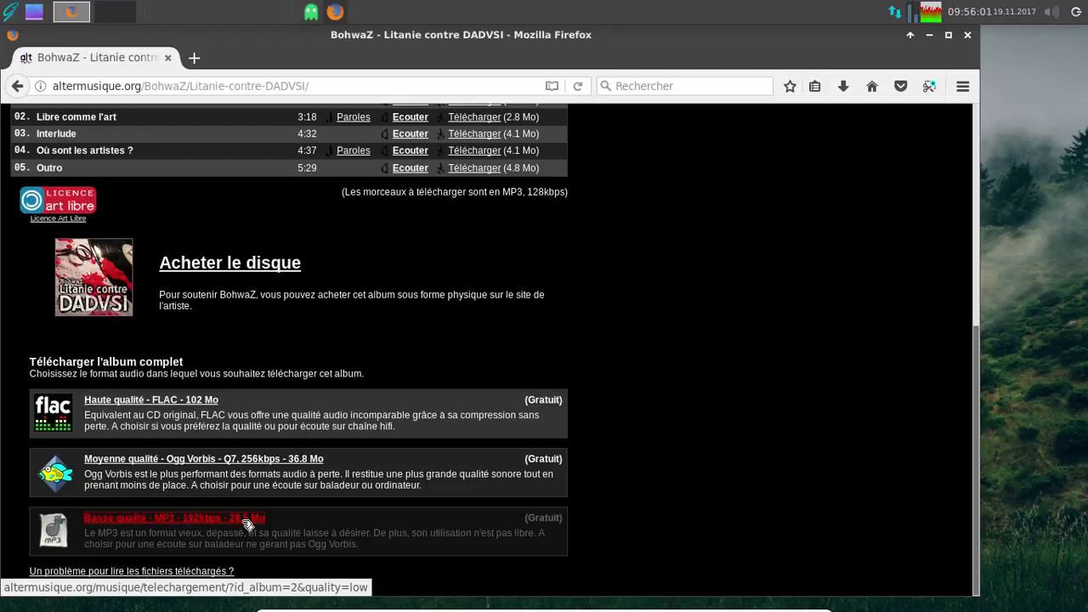
{"action": "left_click", "coordinate": [246, 525]}
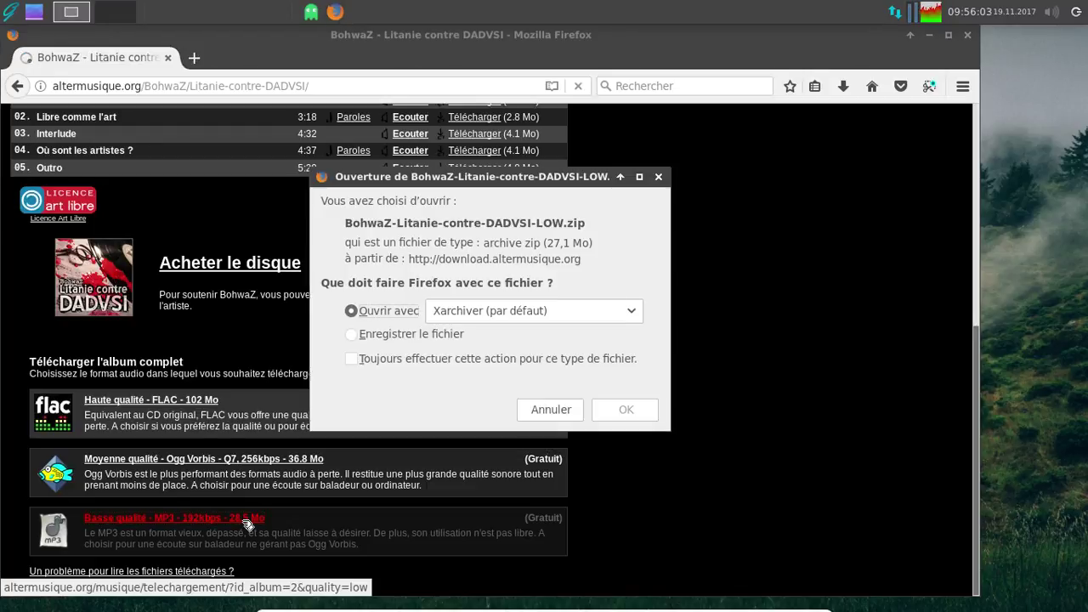
{"action": "left_click", "coordinate": [396, 360]}
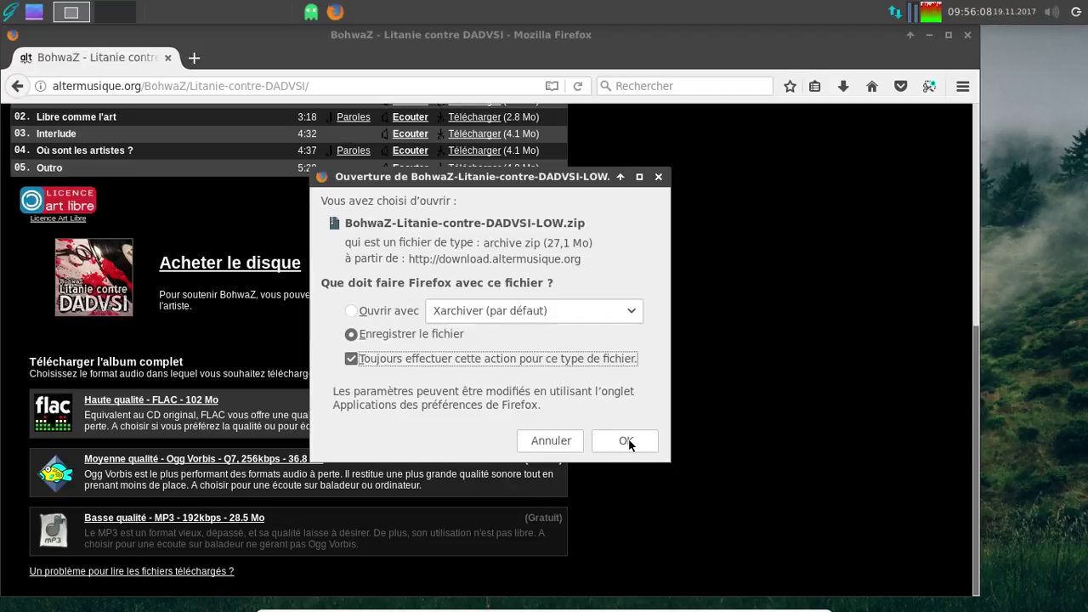
{"action": "left_click", "coordinate": [626, 440]}
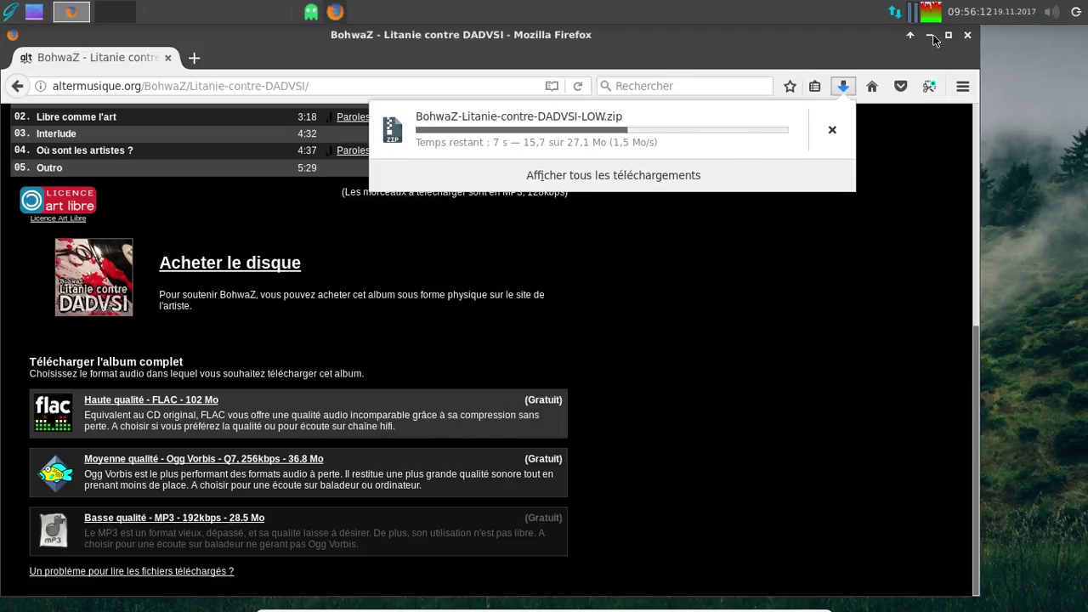
{"action": "left_click", "coordinate": [918, 55]}
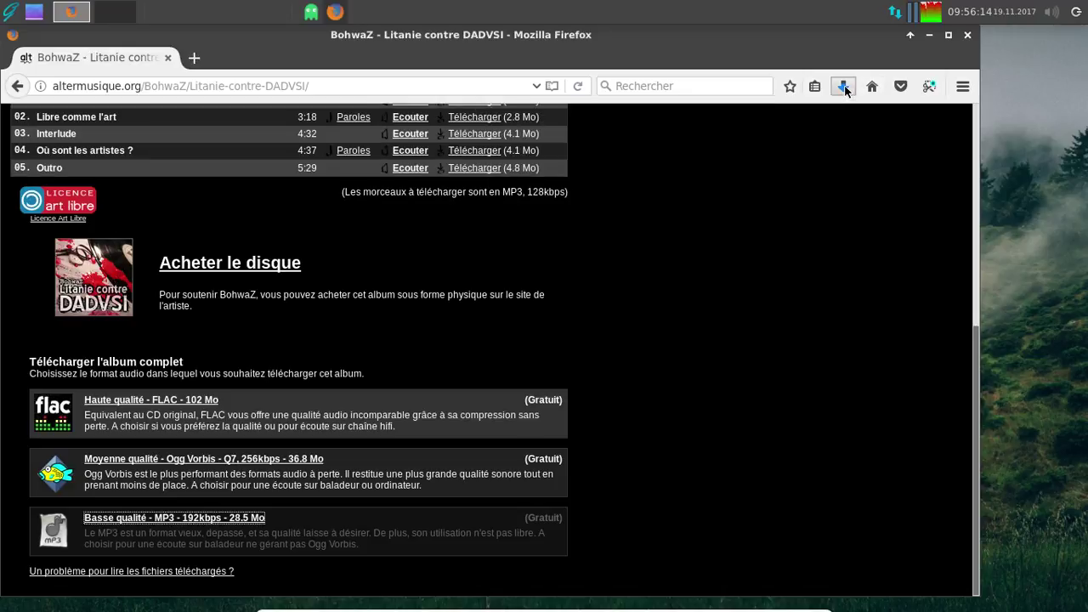
{"action": "left_click", "coordinate": [929, 37]}
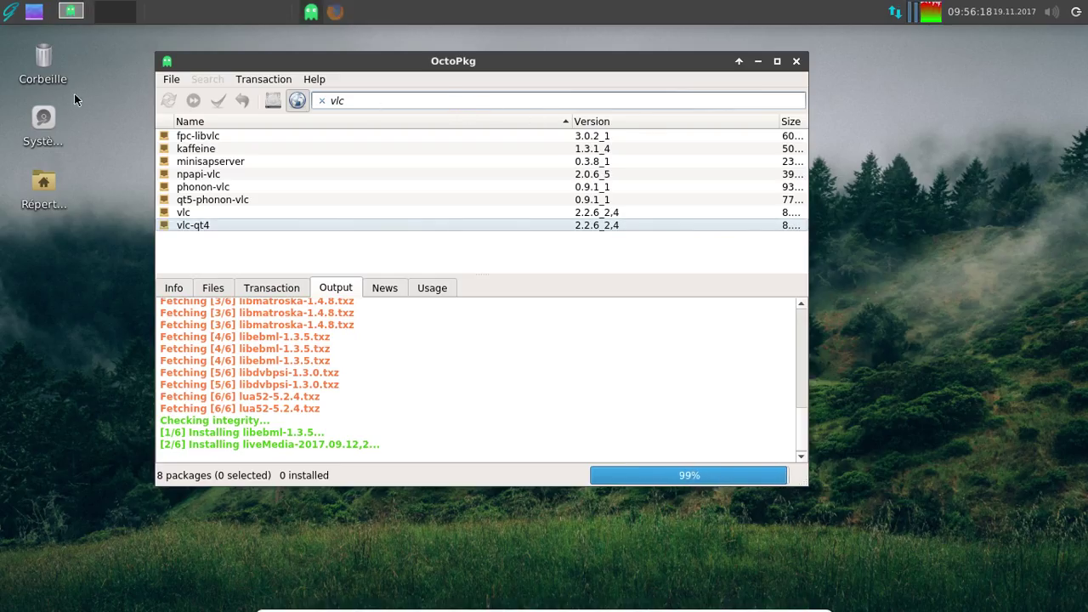
- Browse the application menu's multimedia category while OctoPkg finishes installing to 897 packages
{"action": "left_click", "coordinate": [45, 184]}
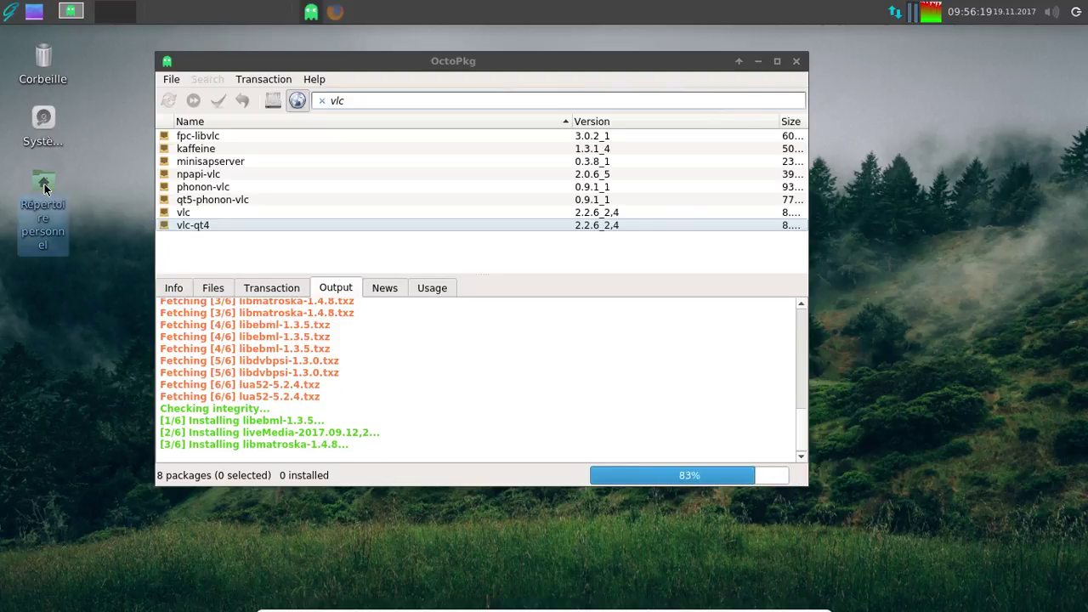
{"action": "left_click", "coordinate": [17, 12]}
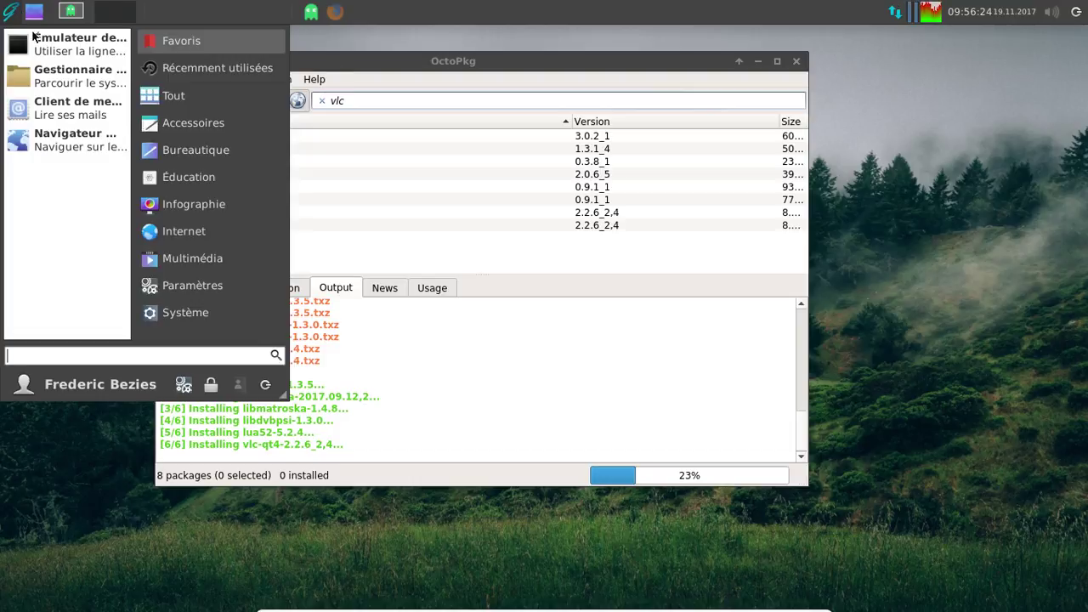
{"action": "left_click", "coordinate": [200, 258]}
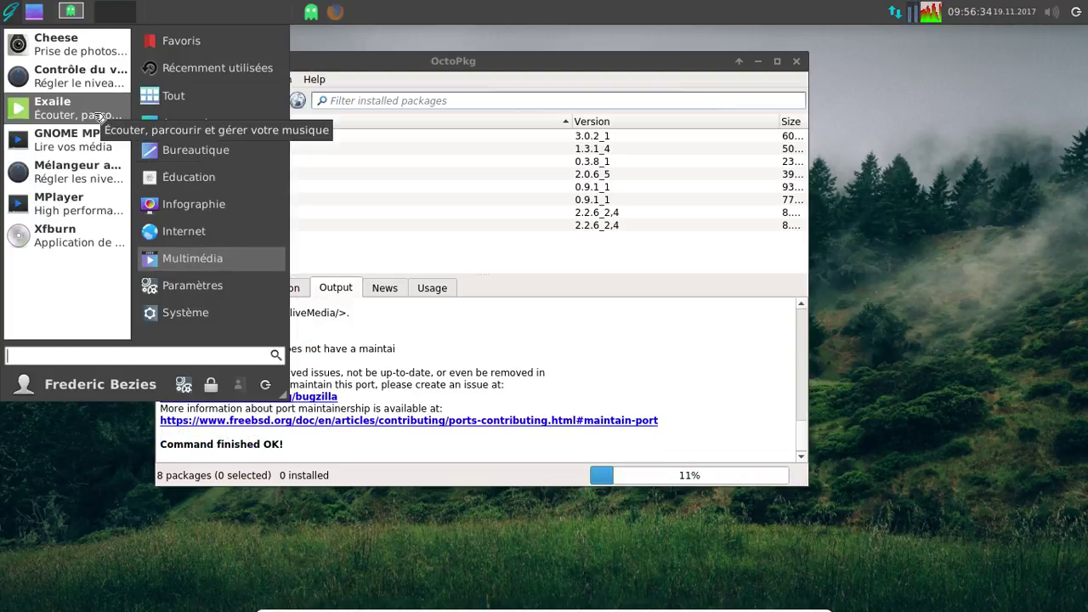
{"action": "left_click", "coordinate": [404, 48]}
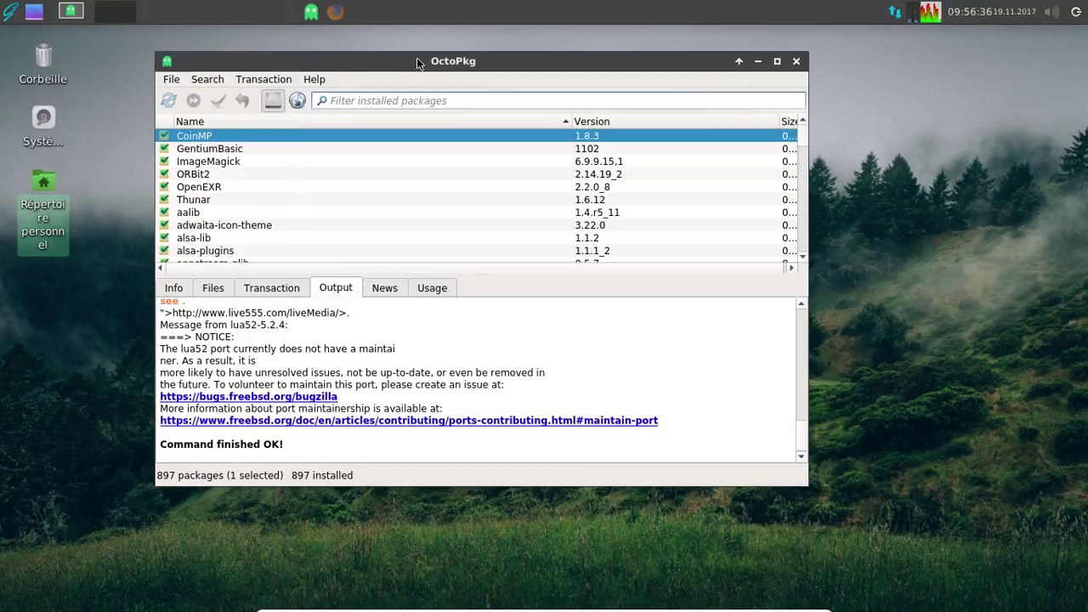
- Close OctoPkg and dismiss an 'update' search in the application menu
{"action": "left_click", "coordinate": [796, 61]}
{"action": "left_click", "coordinate": [9, 15]}
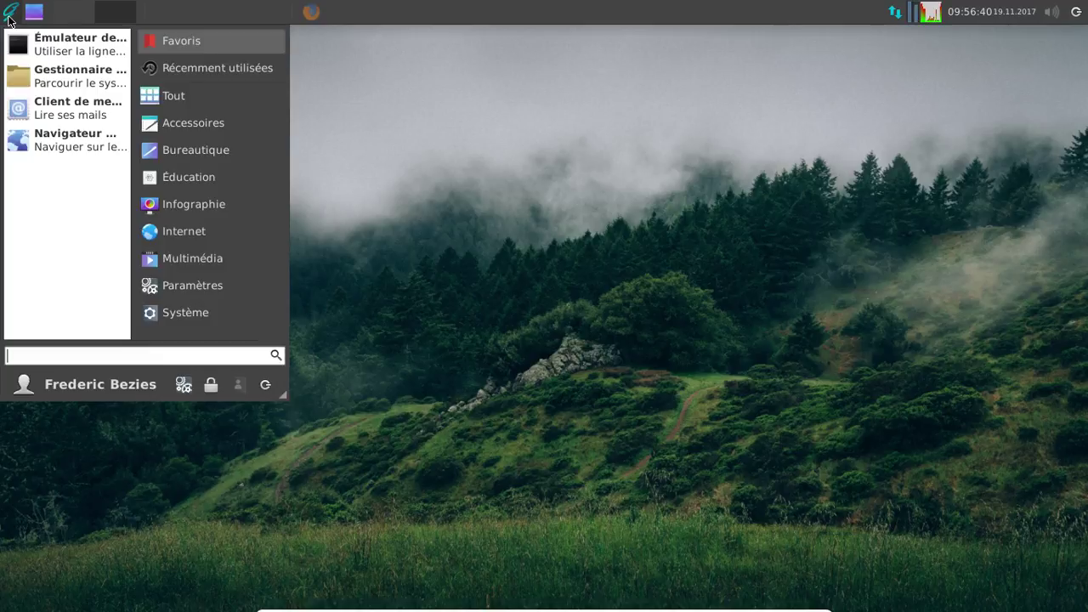
{"action": "type", "text": "update"}
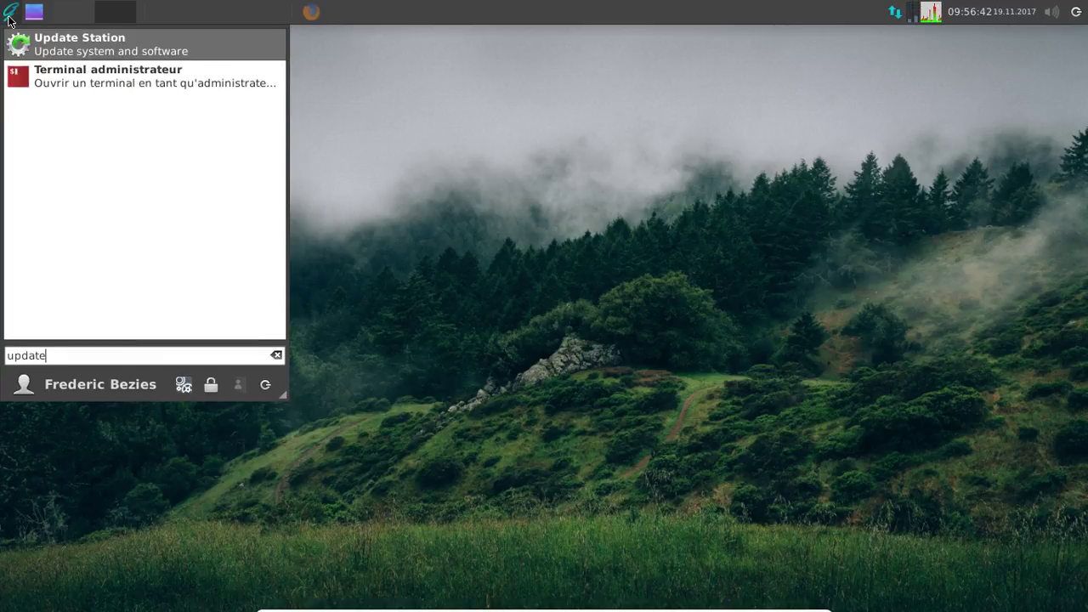
{"action": "key", "text": "Return"}
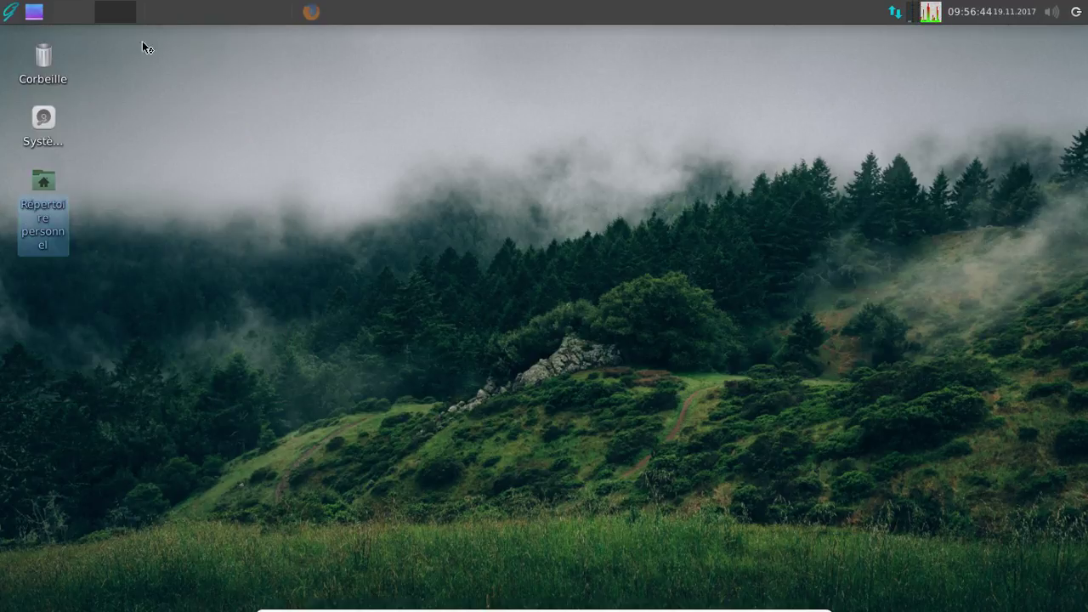
- Raise the Firefox window from the taskbar and close it
{"action": "left_click", "coordinate": [311, 15]}
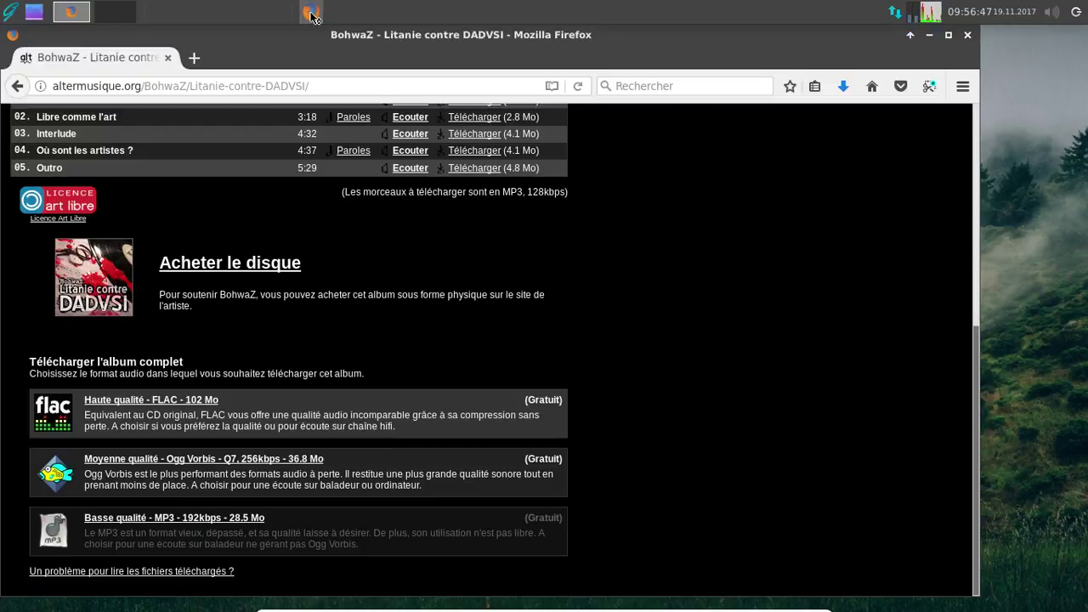
{"action": "left_click", "coordinate": [967, 36]}
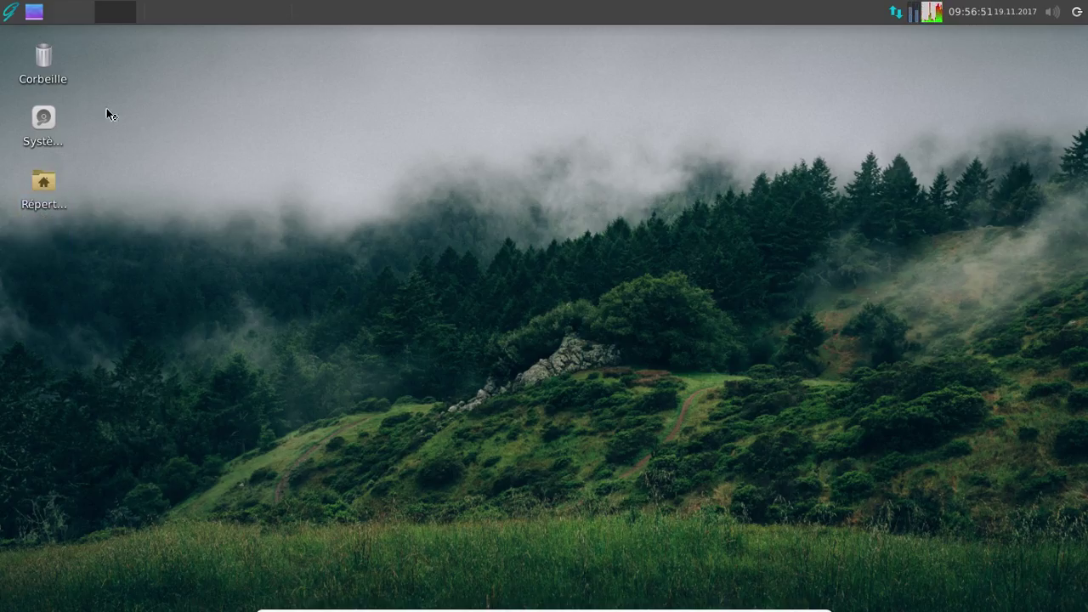
{"action": "left_click", "coordinate": [11, 10]}
{"action": "left_click", "coordinate": [11, 11]}
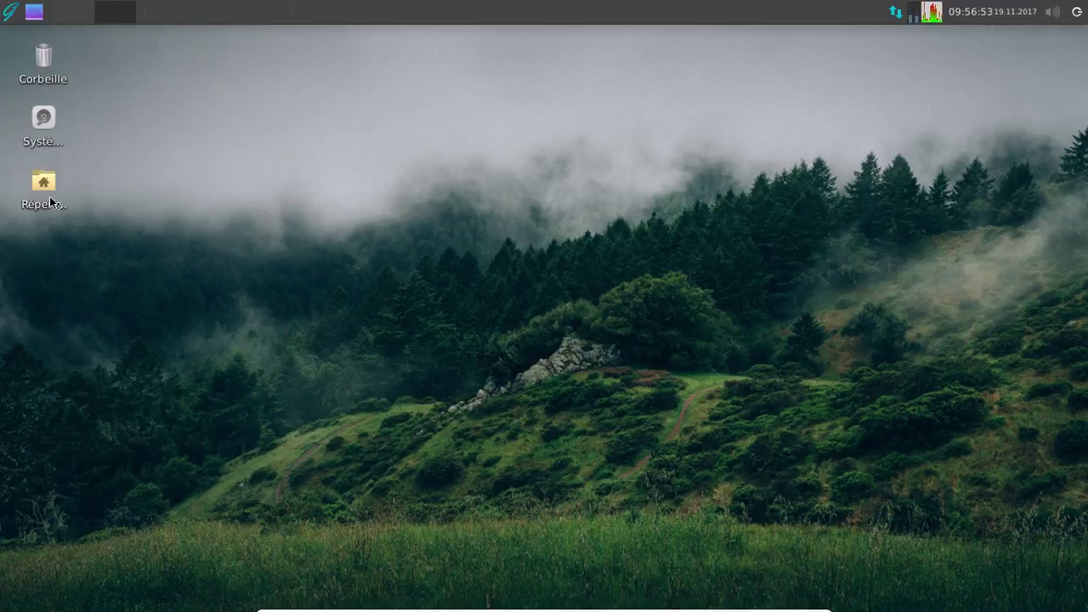
- Open BohwaZ-Litanie-contre-DADVSI-LOW.zip from the home folder's Téléchargements with Xarchiver
{"action": "double_click", "coordinate": [52, 204]}
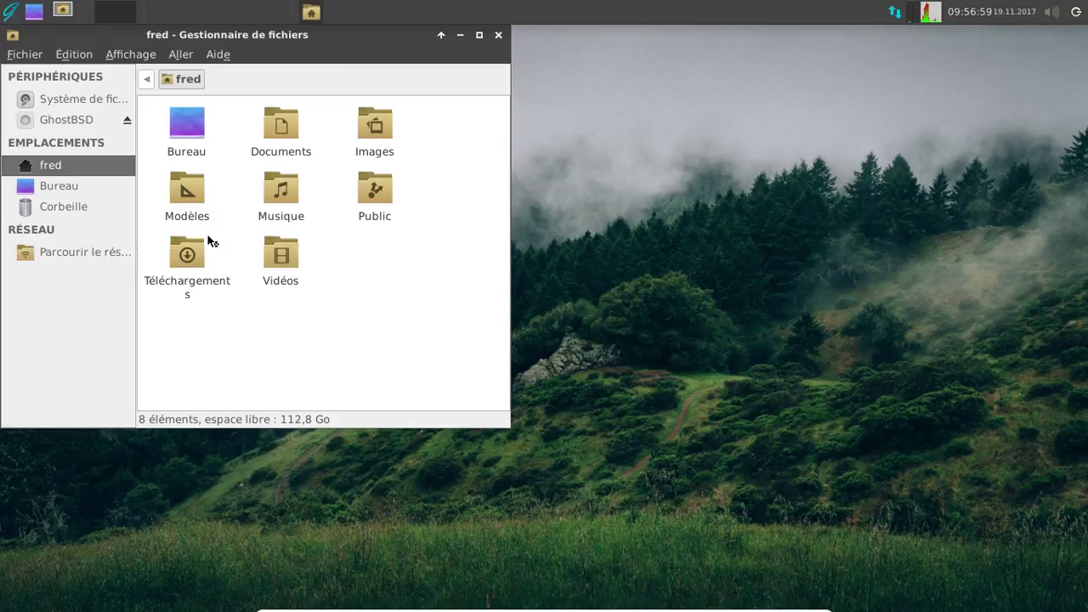
{"action": "double_click", "coordinate": [187, 256]}
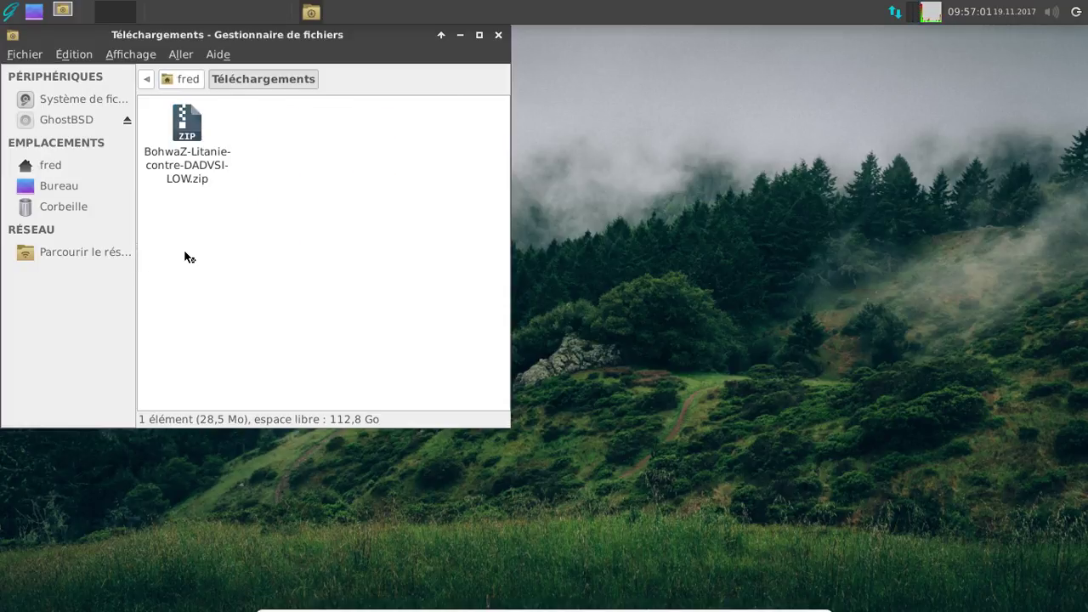
{"action": "right_click", "coordinate": [187, 164]}
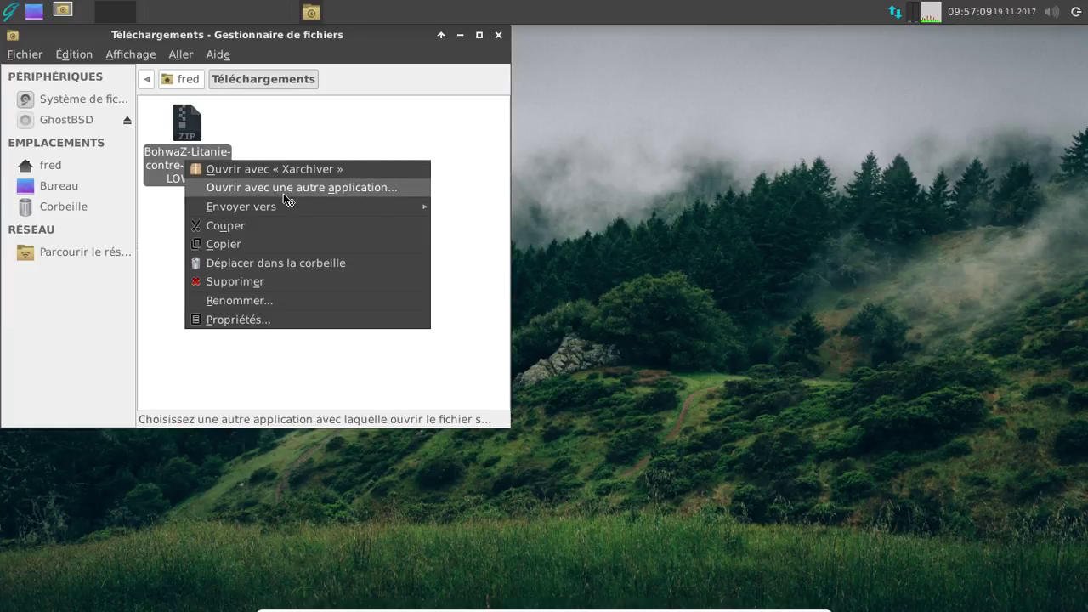
{"action": "left_click", "coordinate": [259, 174]}
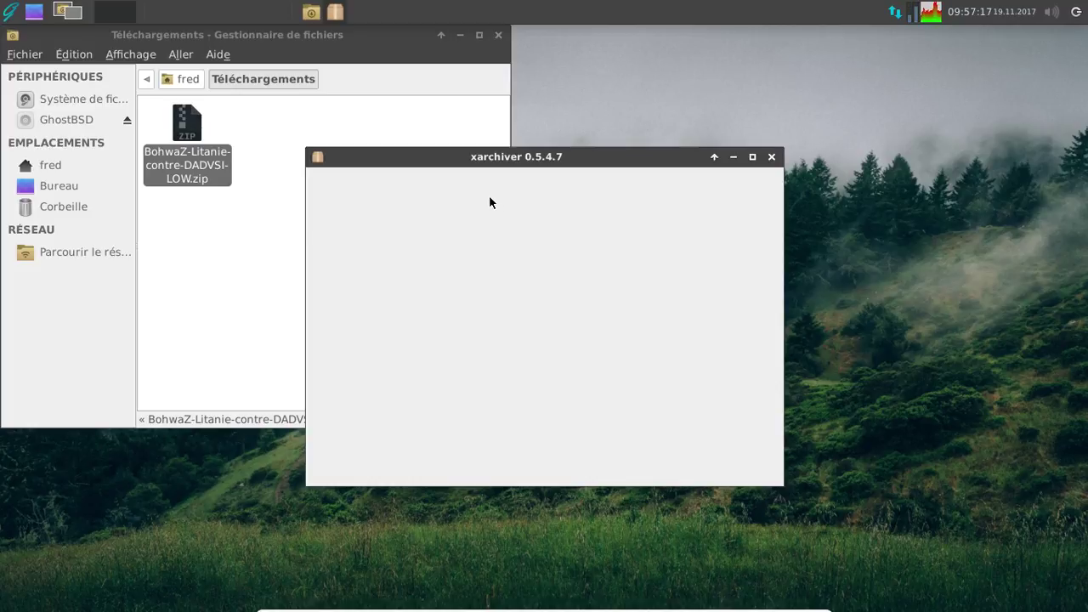
- Extract the 'BohwaZ - 2005 - Litanie-contre-DADVSI' folder into Téléchargements, then close Xarchiver
{"action": "left_click", "coordinate": [543, 274]}
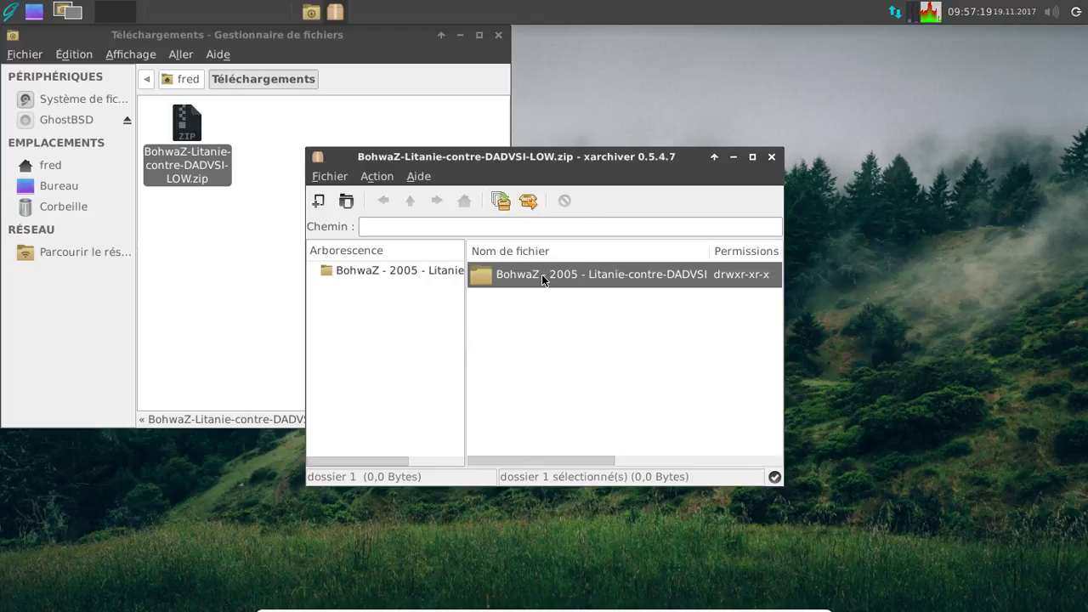
{"action": "right_click", "coordinate": [541, 274]}
{"action": "left_click", "coordinate": [587, 309]}
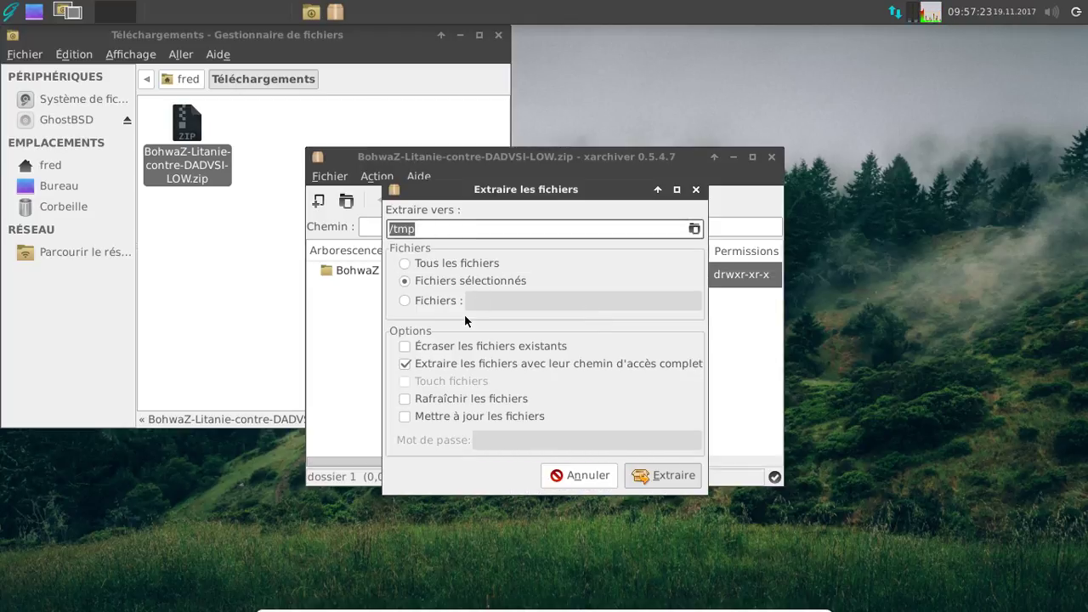
{"action": "left_click", "coordinate": [694, 228]}
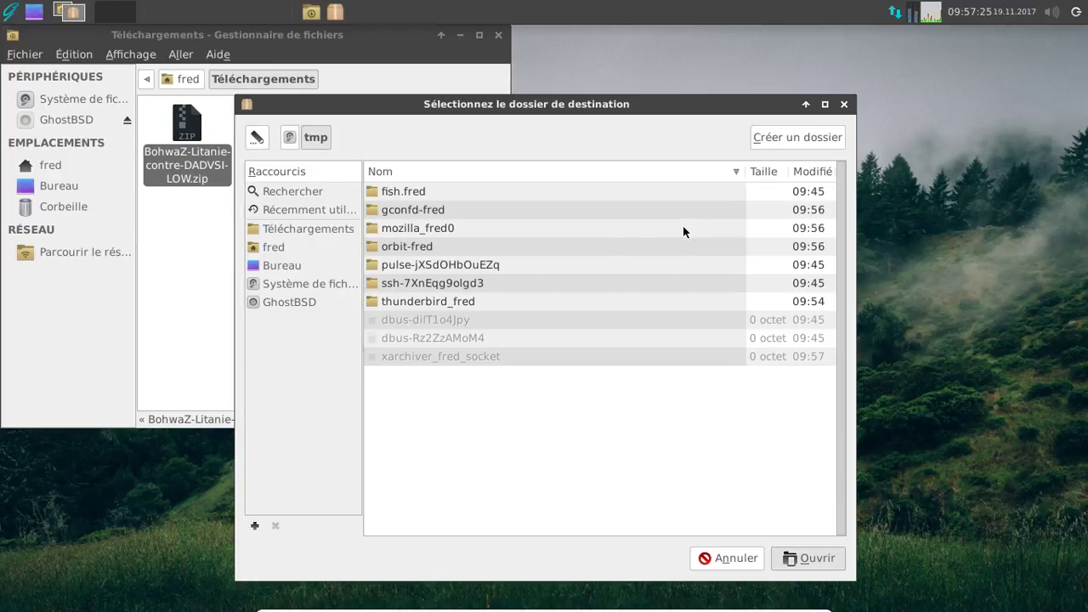
{"action": "left_click", "coordinate": [292, 231]}
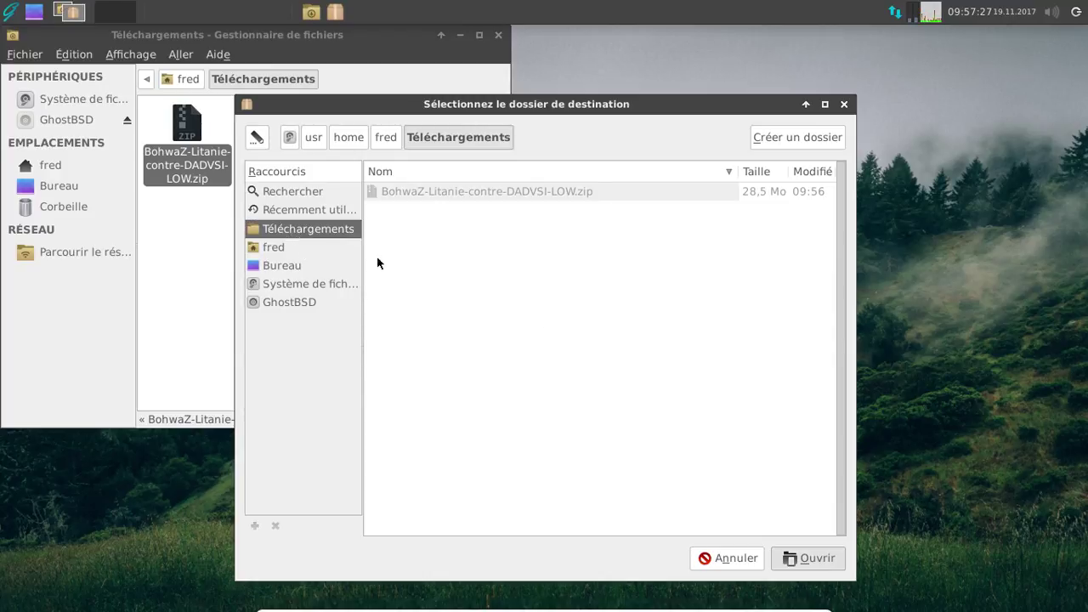
{"action": "left_click", "coordinate": [822, 563]}
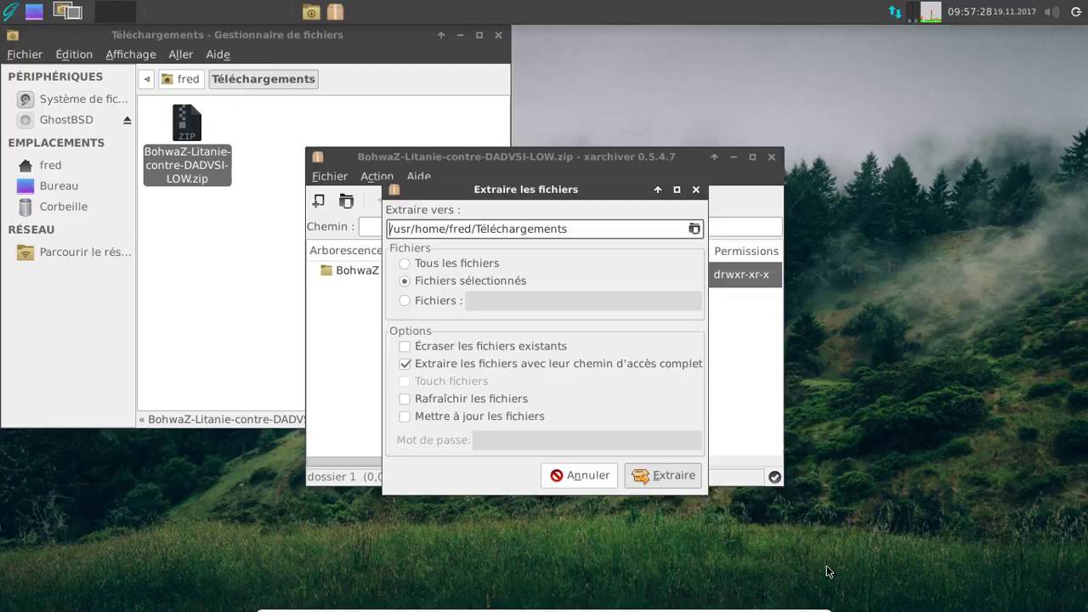
{"action": "left_click", "coordinate": [655, 483]}
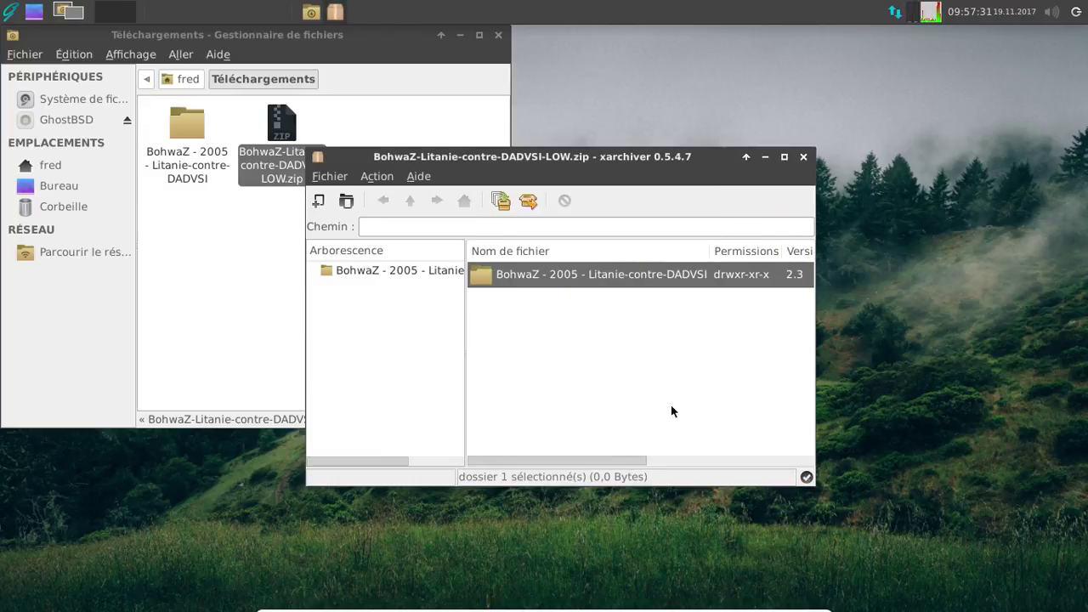
{"action": "left_click", "coordinate": [803, 158]}
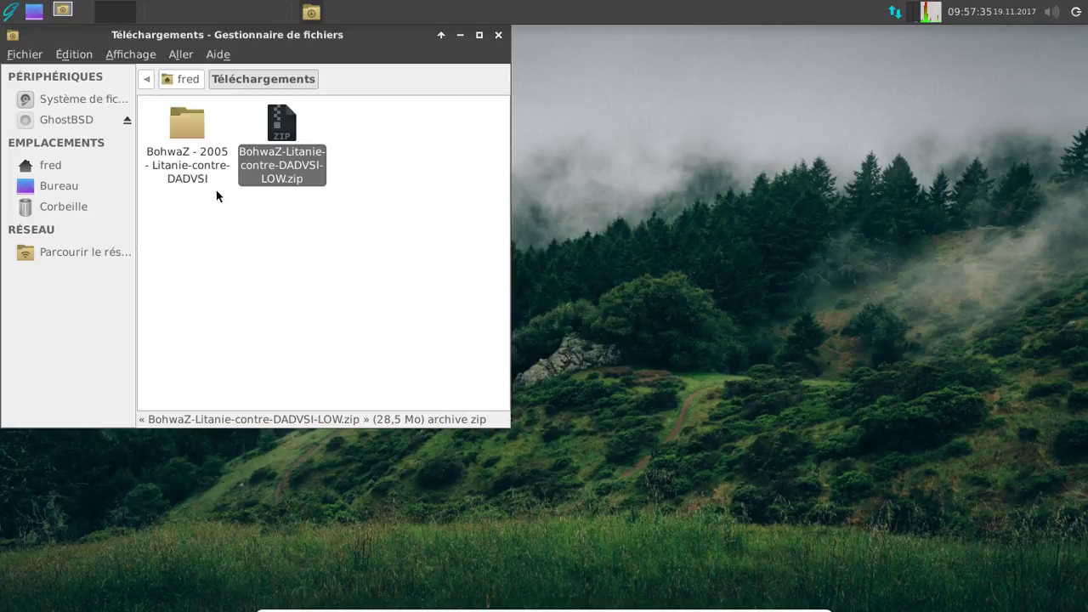
- Paste the extracted BohwaZ album folder into the home Musique folder and close the file manager
{"action": "left_click", "coordinate": [185, 167]}
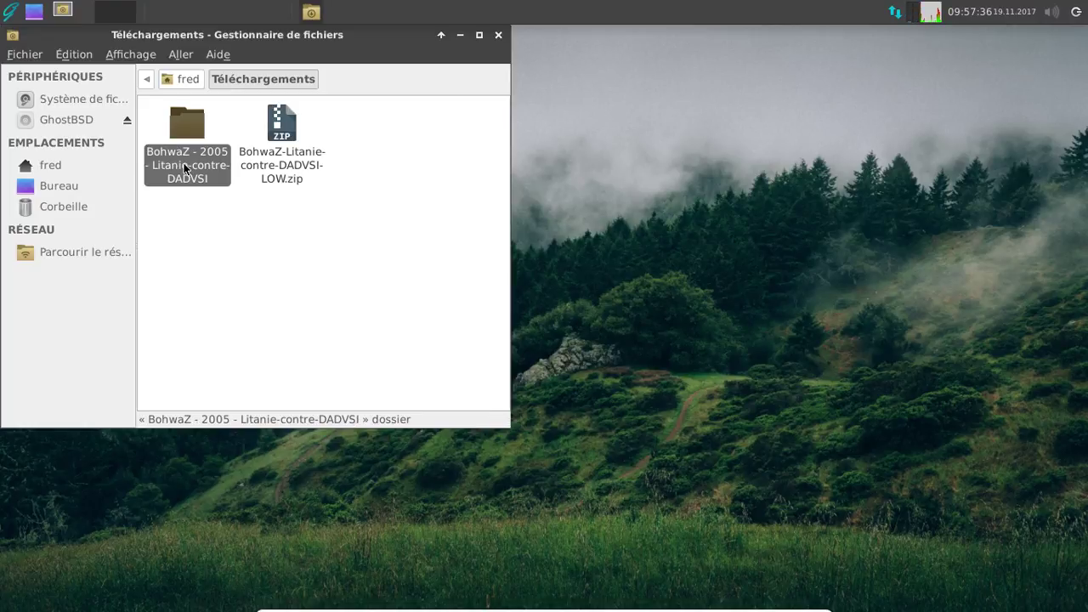
{"action": "left_click", "coordinate": [183, 79]}
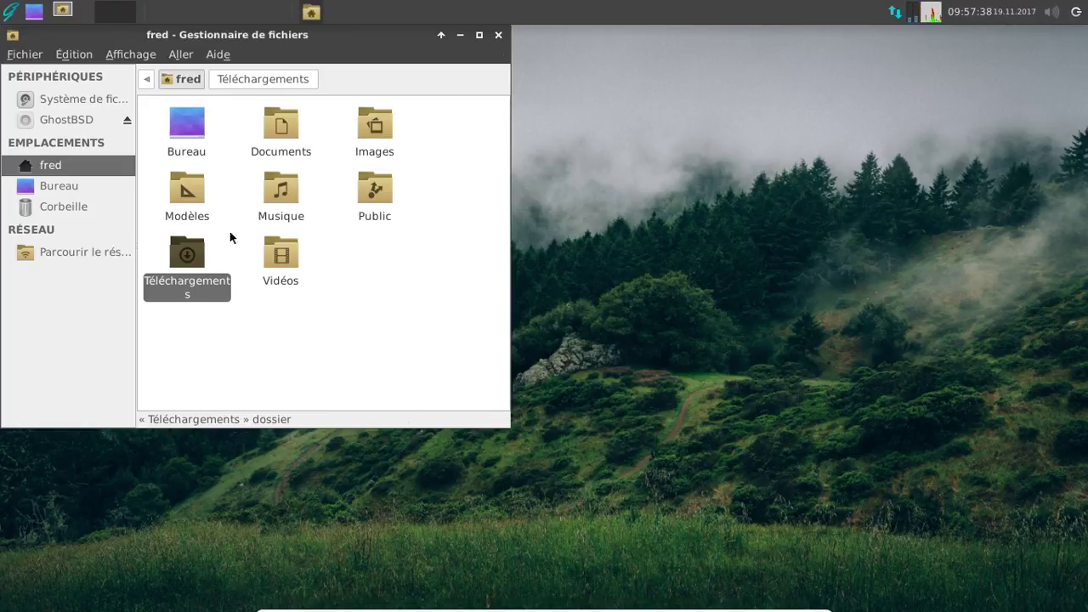
{"action": "double_click", "coordinate": [279, 190]}
{"action": "right_click", "coordinate": [279, 190]}
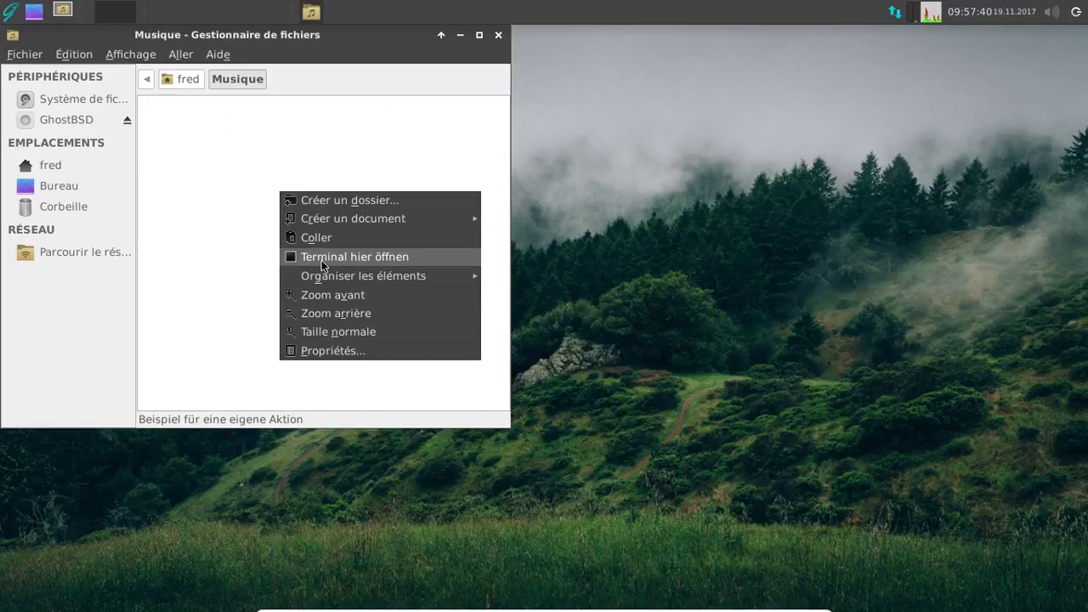
{"action": "left_click", "coordinate": [310, 235]}
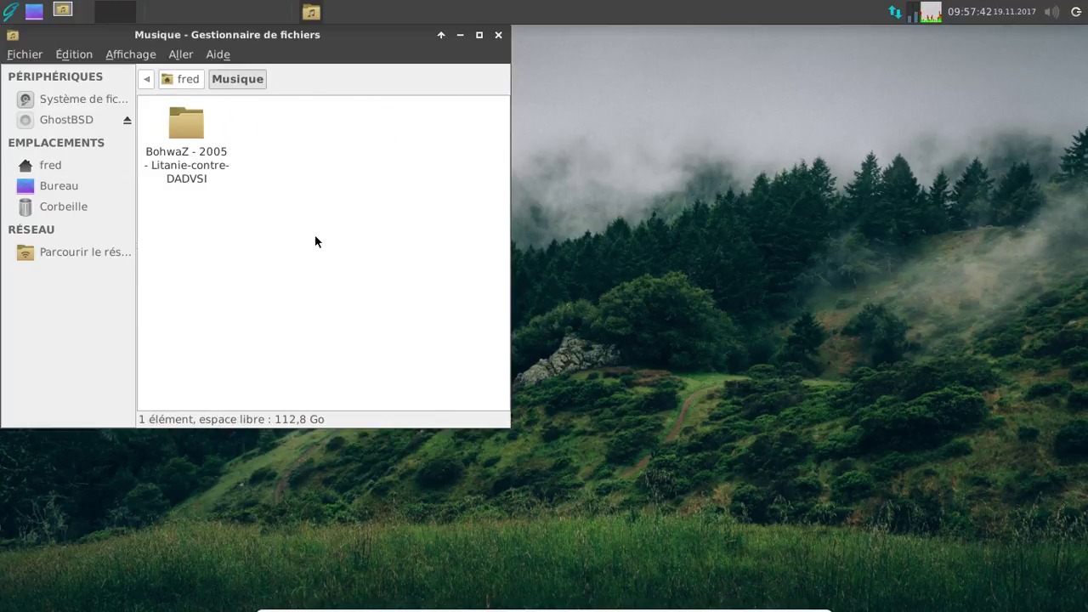
{"action": "left_click", "coordinate": [500, 38]}
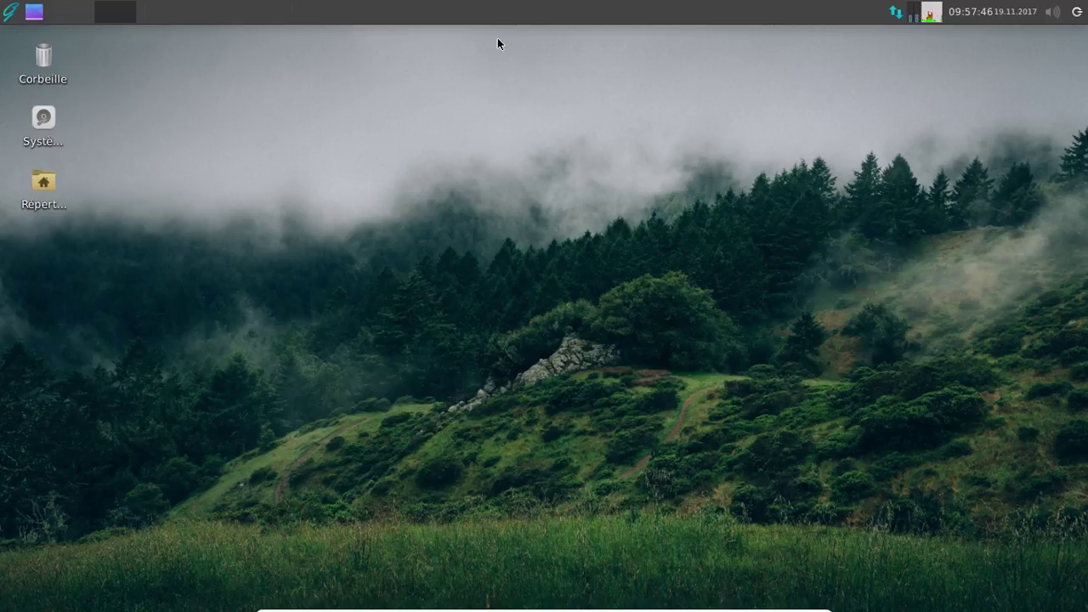
{"action": "left_click", "coordinate": [12, 17]}
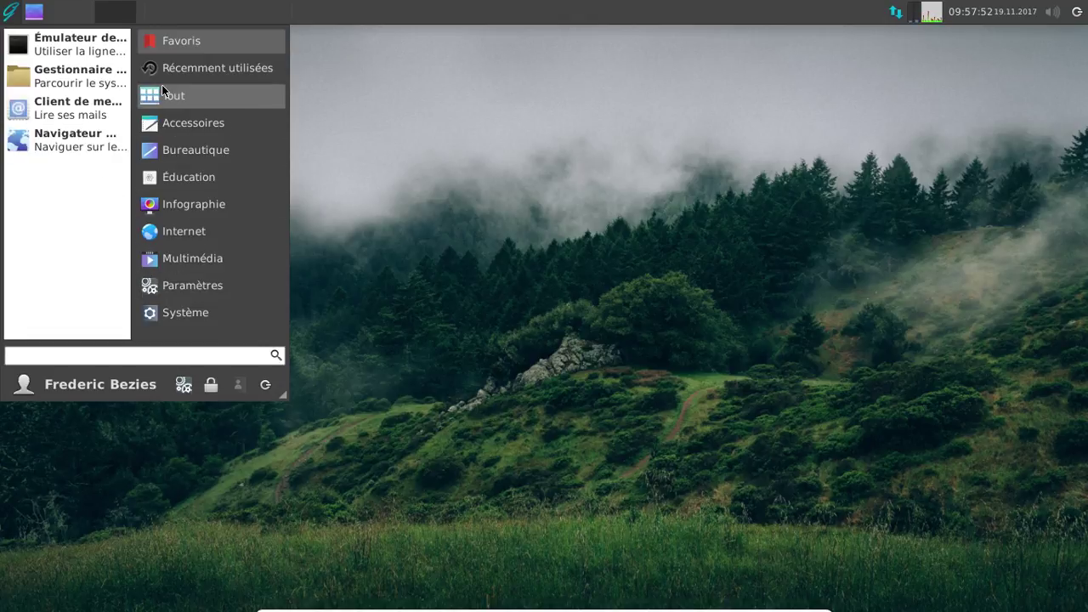
- Launch Exaile and add the BohwaZ folder in Musique as a music library location
{"action": "left_click", "coordinate": [192, 257]}
{"action": "left_click", "coordinate": [85, 113]}
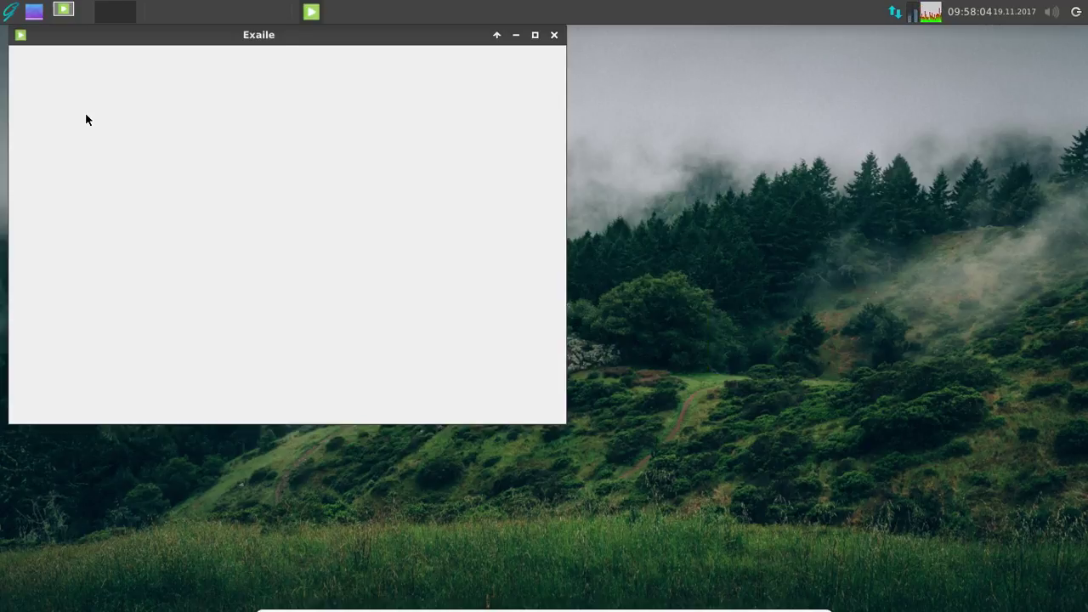
{"action": "left_click", "coordinate": [122, 238]}
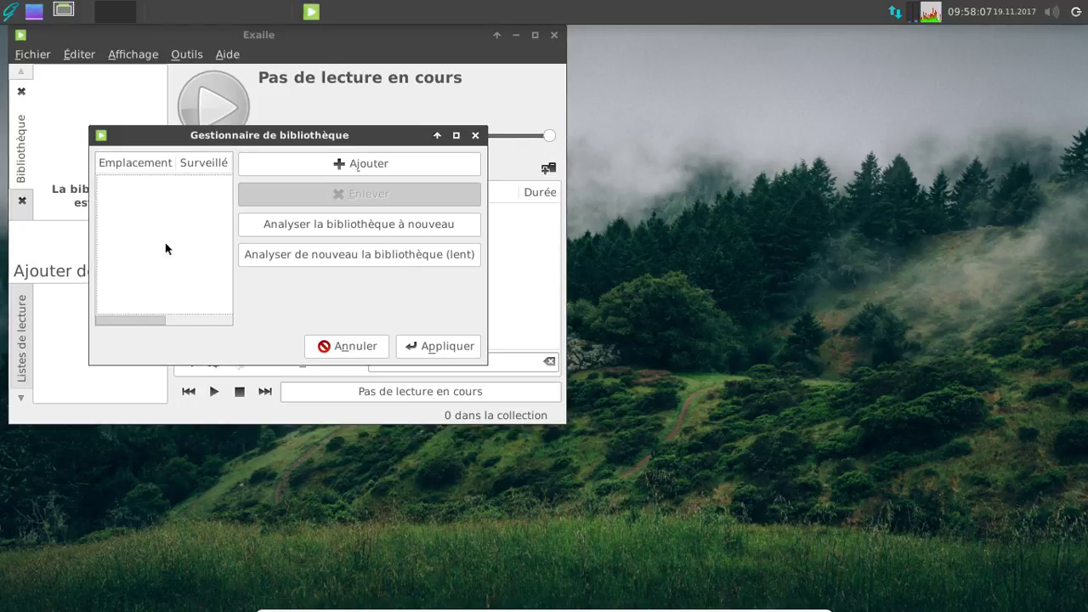
{"action": "left_click", "coordinate": [289, 164]}
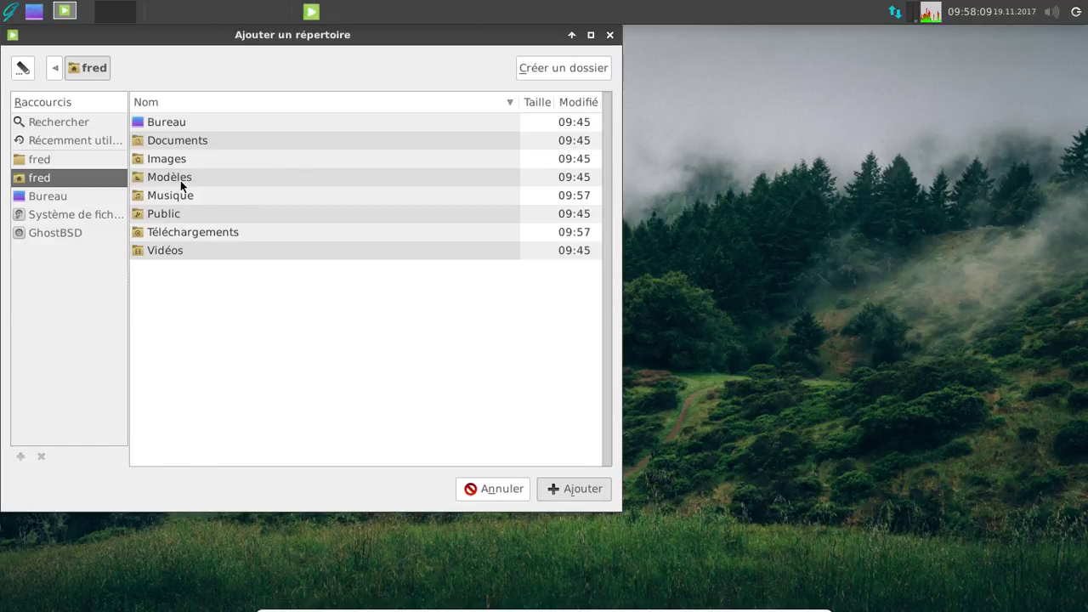
{"action": "double_click", "coordinate": [187, 195]}
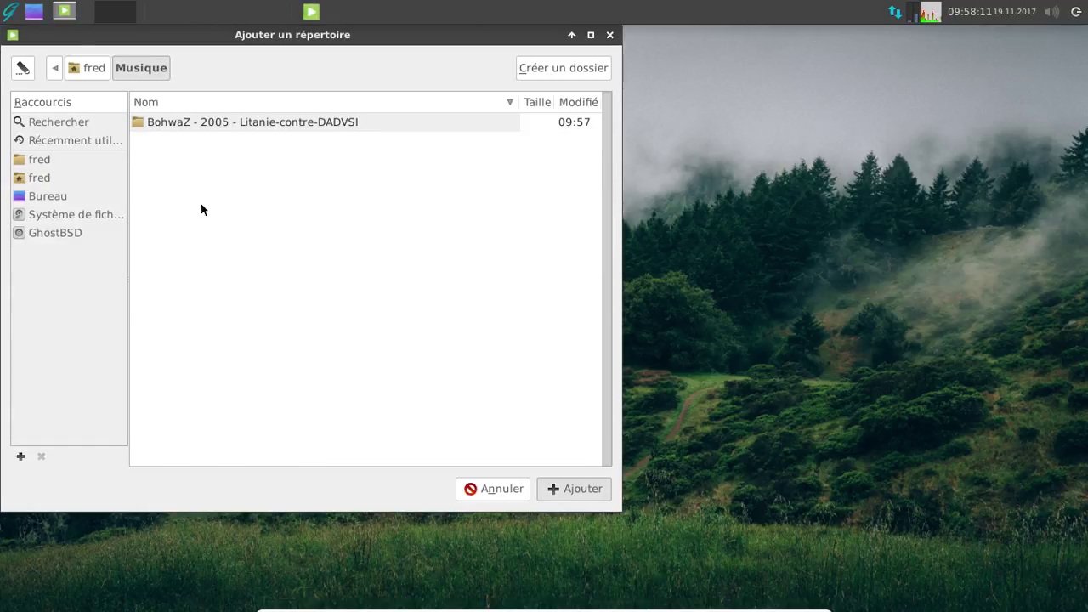
{"action": "left_click", "coordinate": [293, 124]}
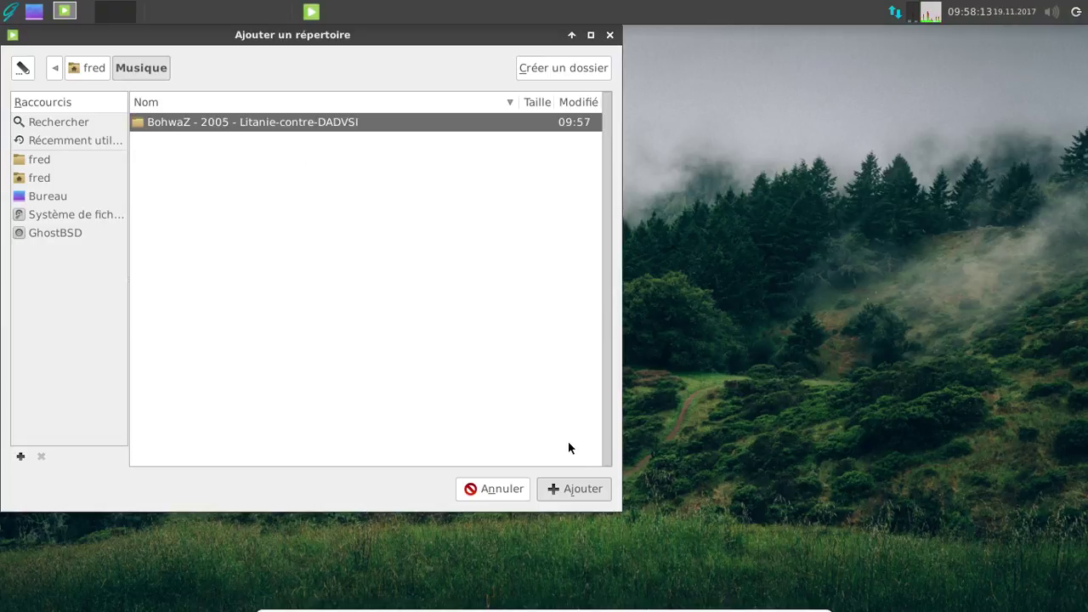
{"action": "left_click", "coordinate": [569, 490]}
{"action": "left_click", "coordinate": [446, 351]}
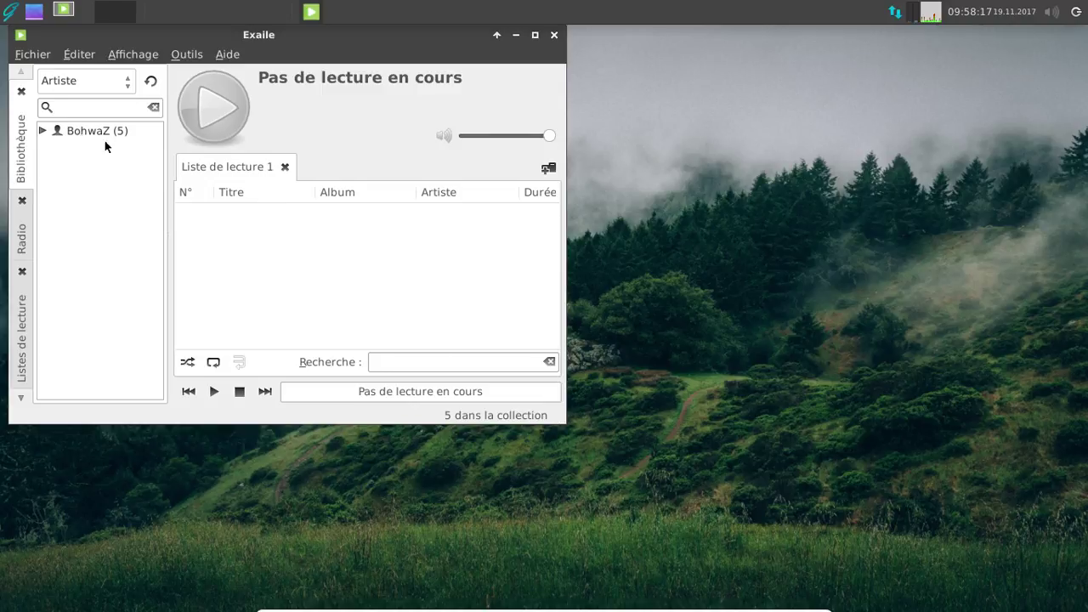
- Put the five BohwaZ tracks in the playlist, play from Intro to Interlude, then close Exaile
{"action": "left_click_drag", "start_coordinate": [97, 132], "coordinate": [251, 227]}
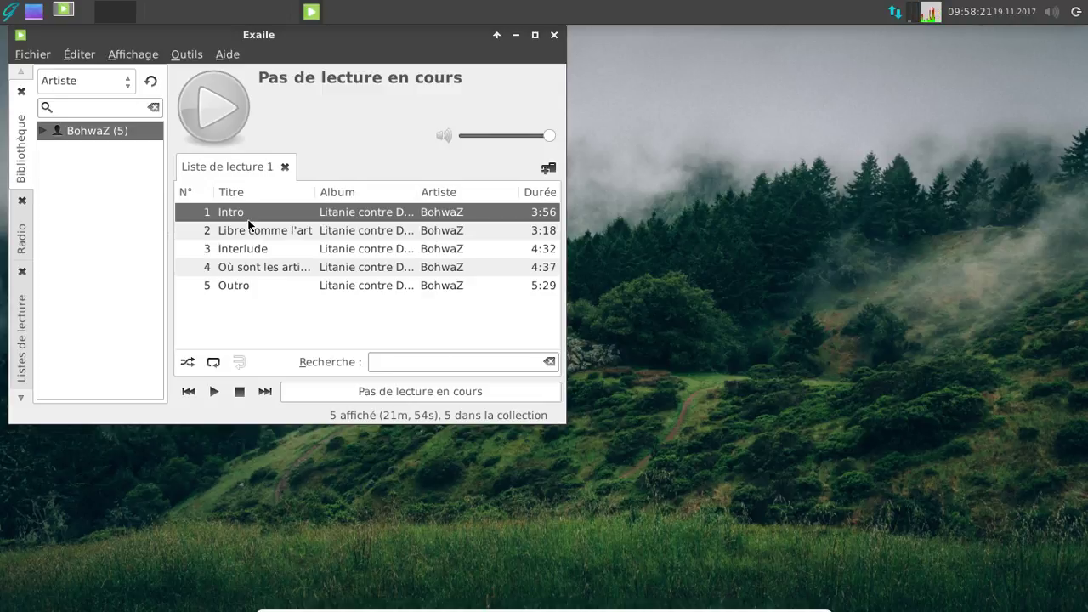
{"action": "left_click", "coordinate": [216, 391]}
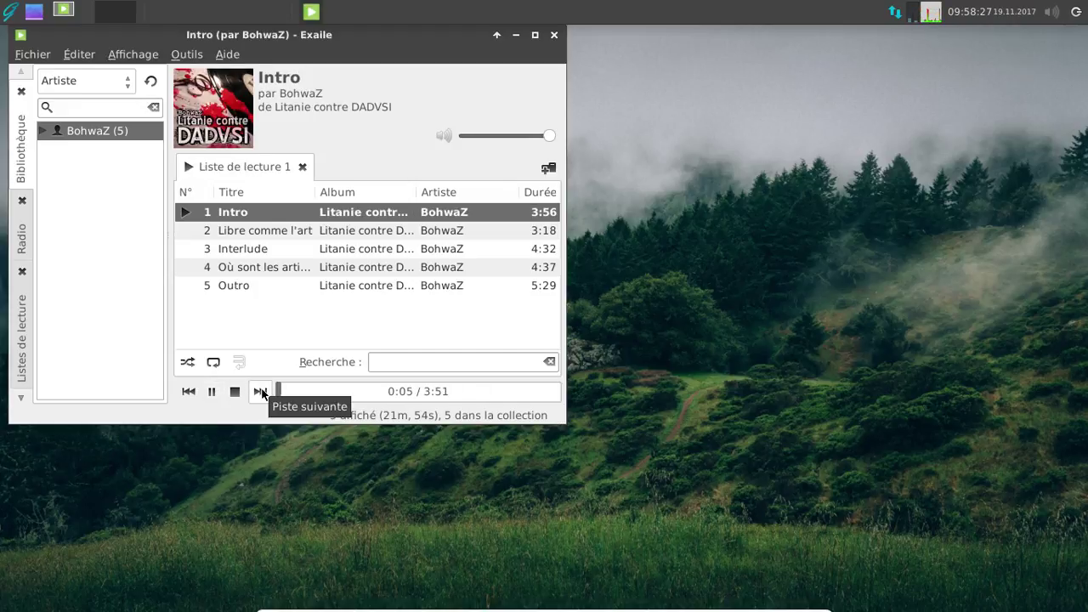
{"action": "left_click", "coordinate": [260, 391]}
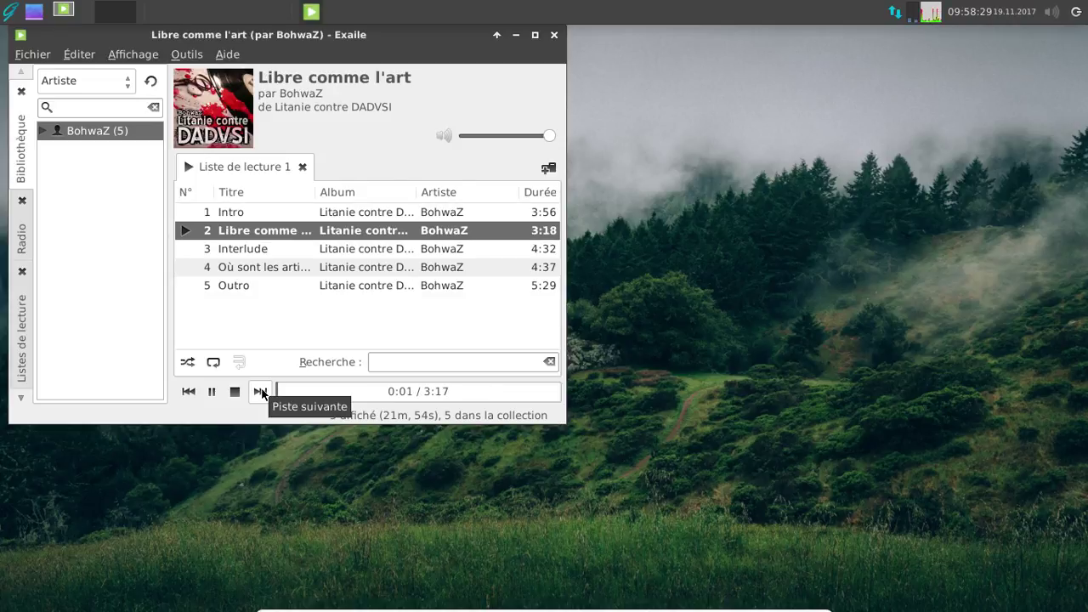
{"action": "left_click", "coordinate": [260, 391]}
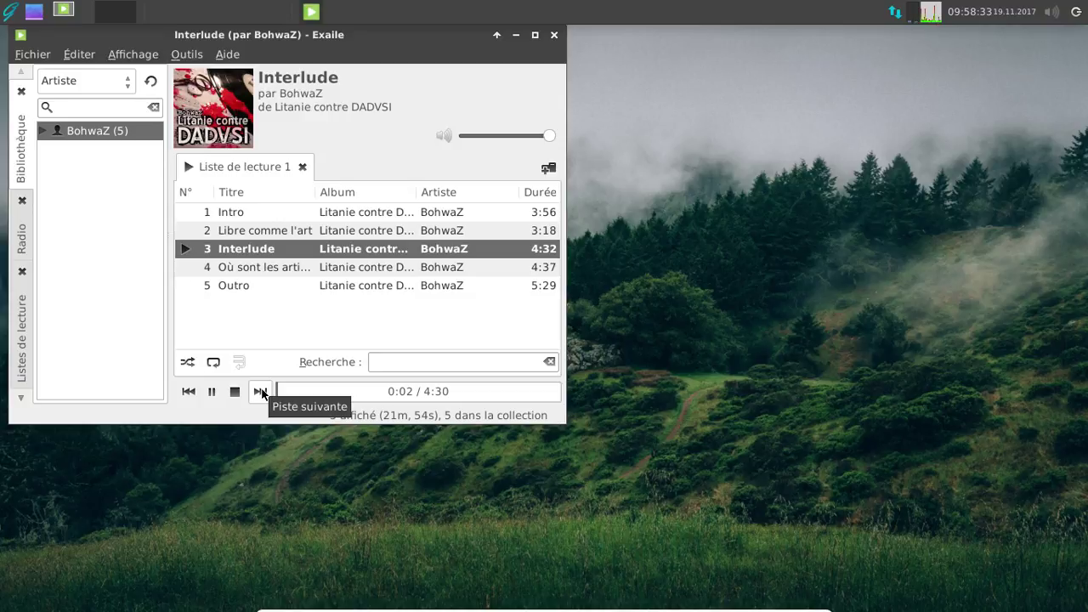
{"action": "left_click", "coordinate": [554, 34]}
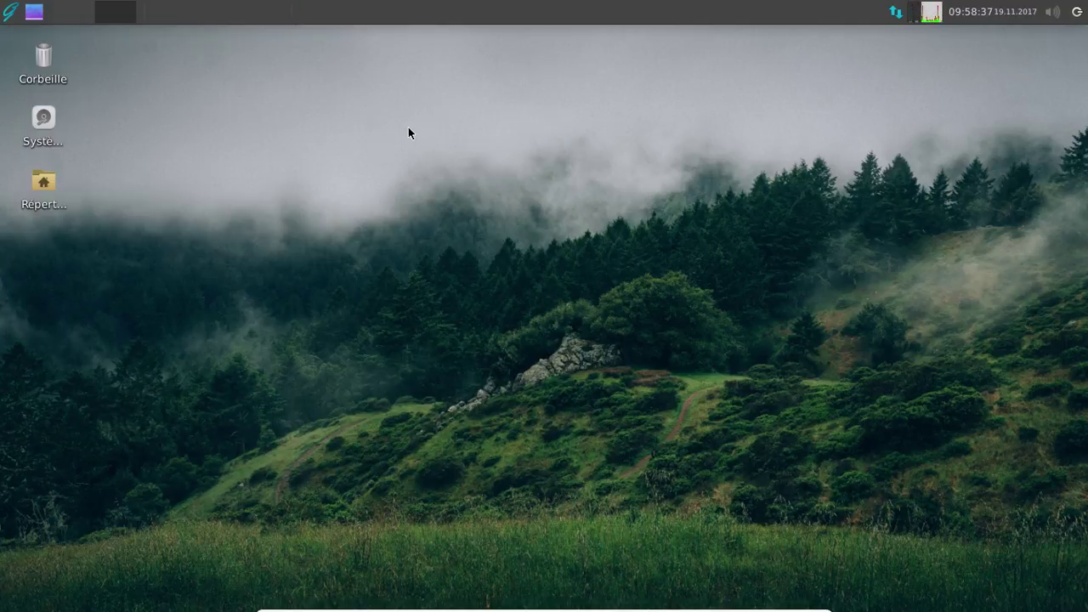
{"action": "left_click", "coordinate": [11, 12]}
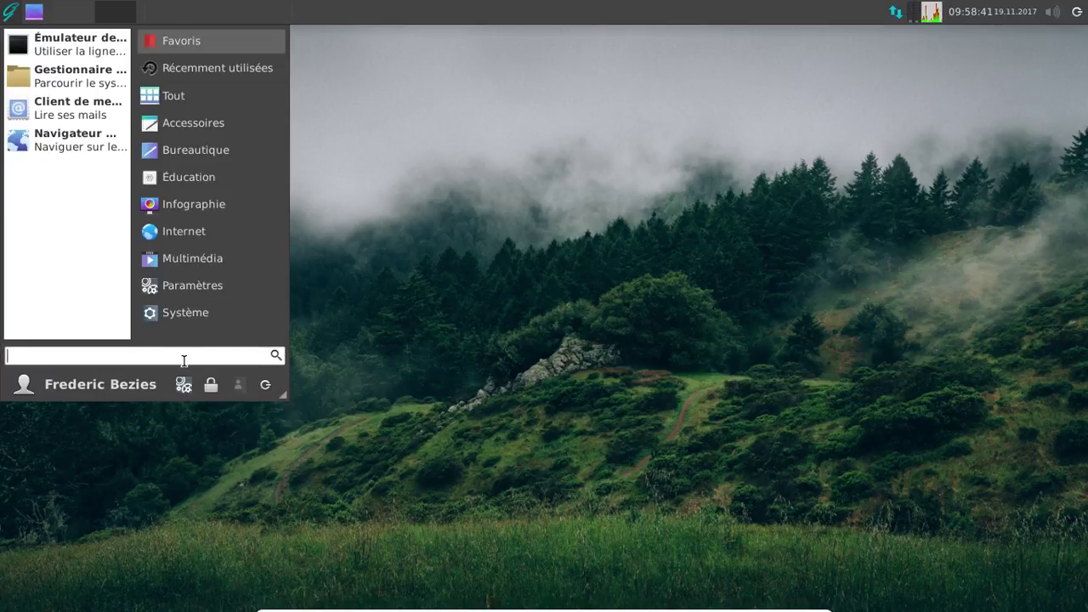
- Open a terminal window and move it toward the screen centre
{"action": "left_click", "coordinate": [82, 43]}
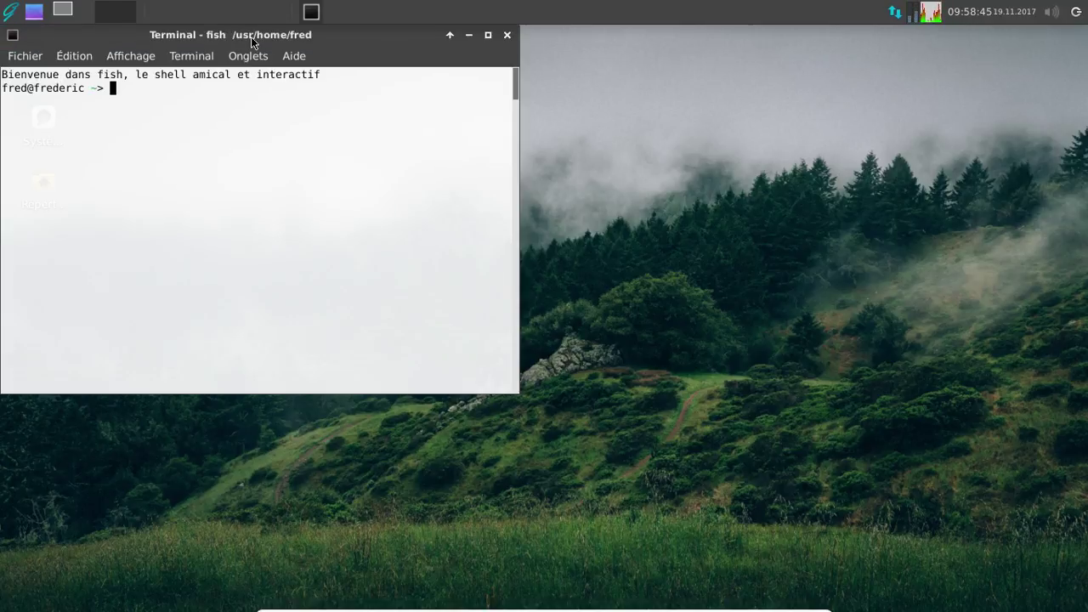
{"action": "left_click", "coordinate": [295, 56]}
{"action": "left_click", "coordinate": [360, 58]}
{"action": "left_click_drag", "start_coordinate": [332, 35], "coordinate": [486, 68]}
- Run 'sudo freebsd-update fetch install', using Tab completion for the command name
{"action": "type", "text": "sudo free"}
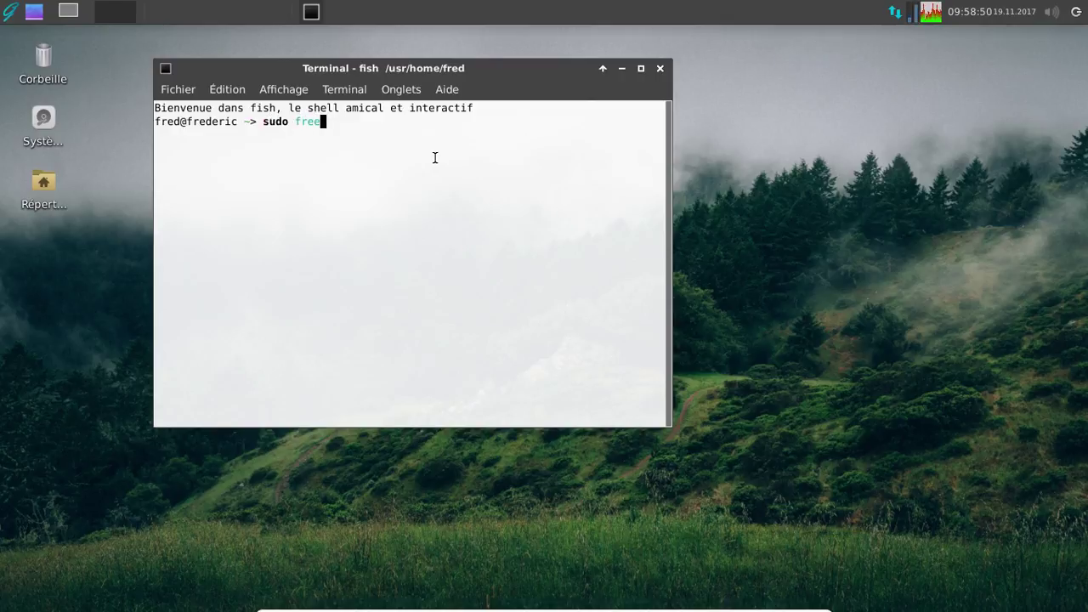
{"action": "key", "text": "Tab"}
{"action": "key", "text": "Escape"}
{"action": "type", "text": "bsd-"}
{"action": "type", "text": "u"}
{"action": "key", "text": "Tab"}
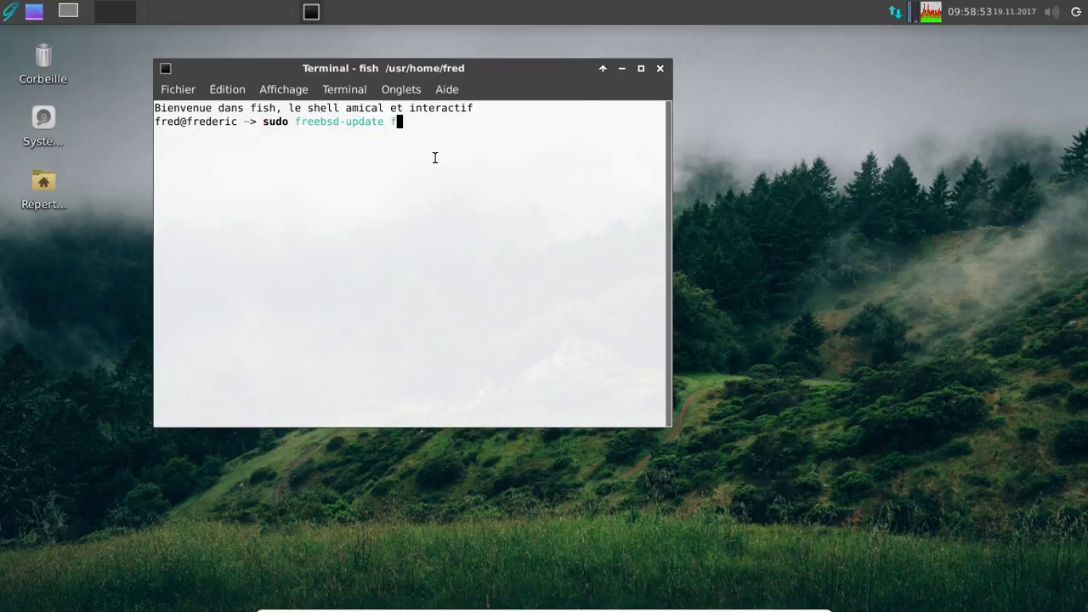
{"action": "type", "text": "fetch inst"}
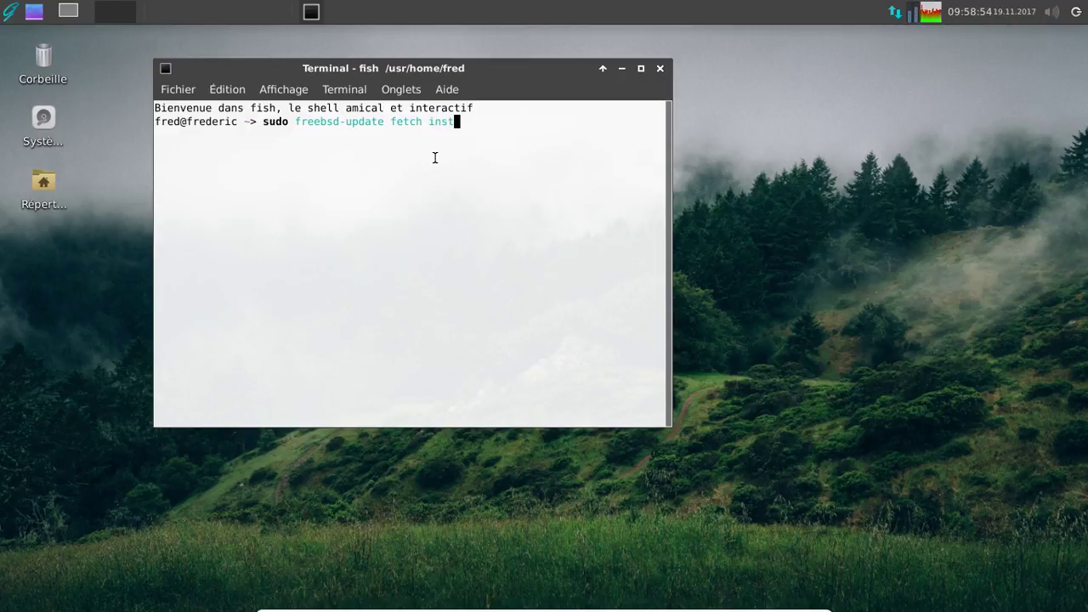
{"action": "type", "text": "all"}
{"action": "key", "text": "Return"}
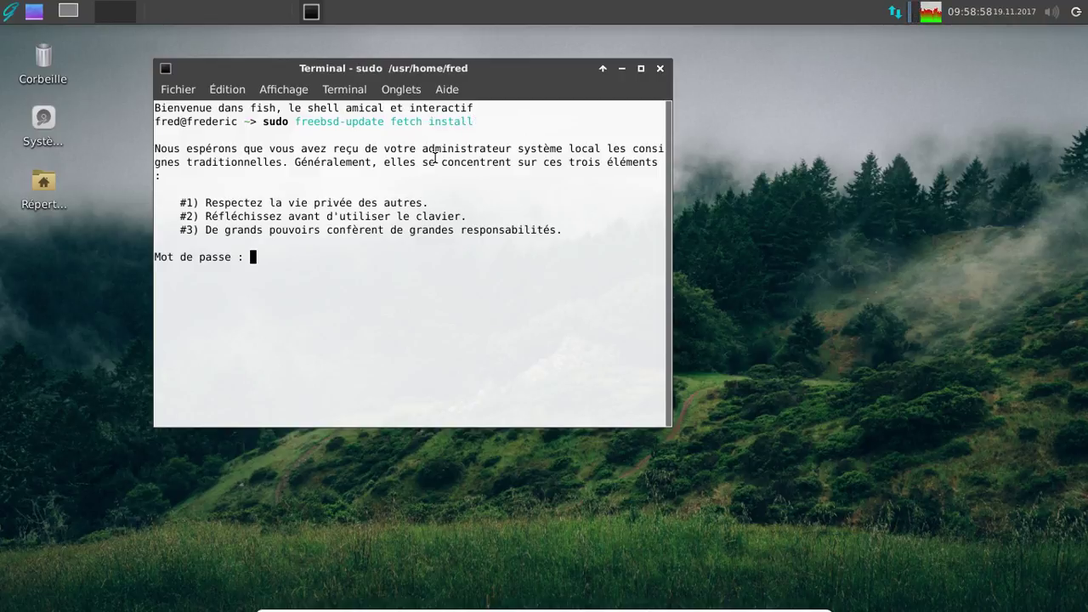
- Enter the sudo password and page through the file list until the 11.1-RELEASE-p4 patches install
{"action": "key", "text": "Return"}
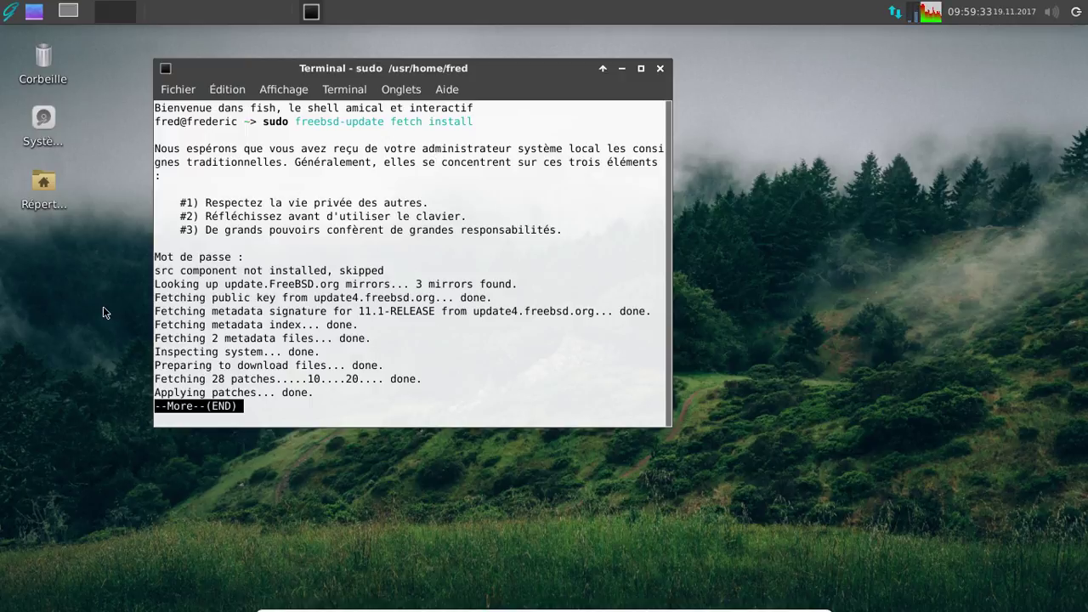
{"action": "key", "text": "q"}
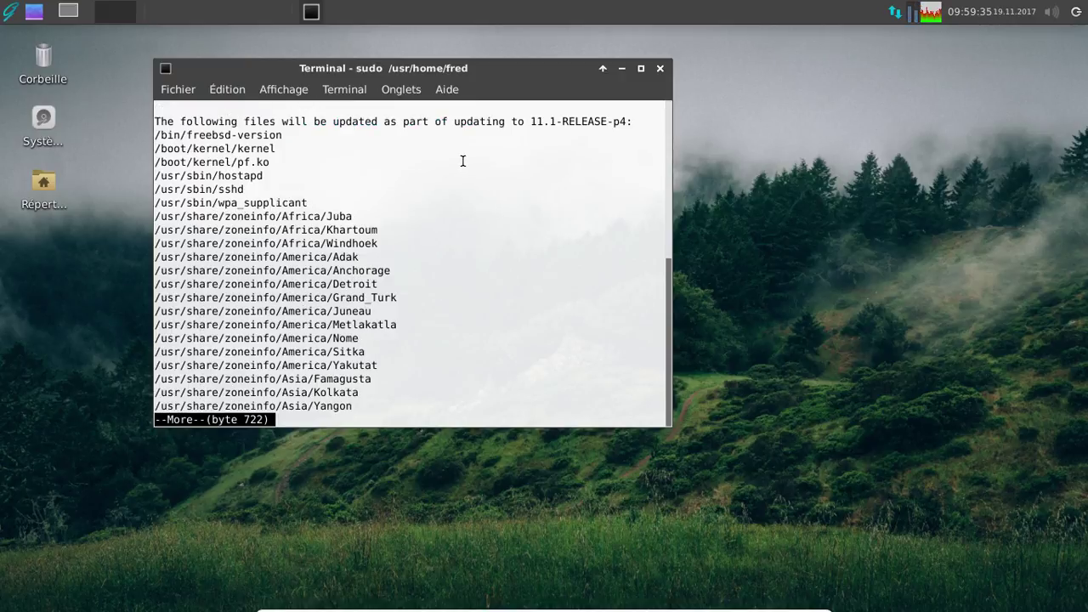
{"action": "key", "text": "space"}
{"action": "key", "text": "q"}
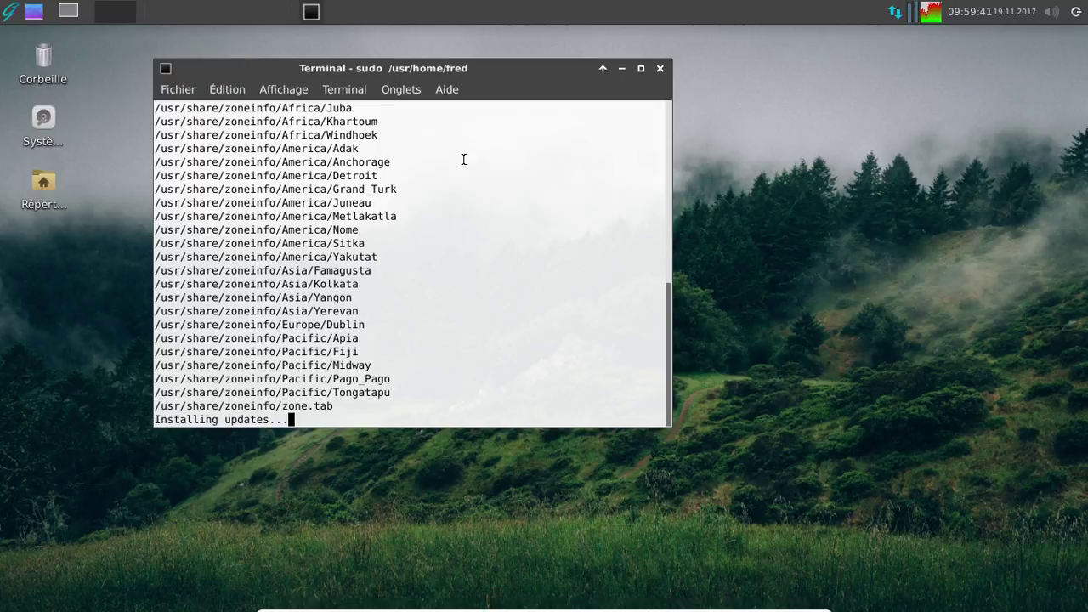
{"action": "scroll", "coordinate": [463, 160], "scroll_direction": "up", "scroll_amount": 5}
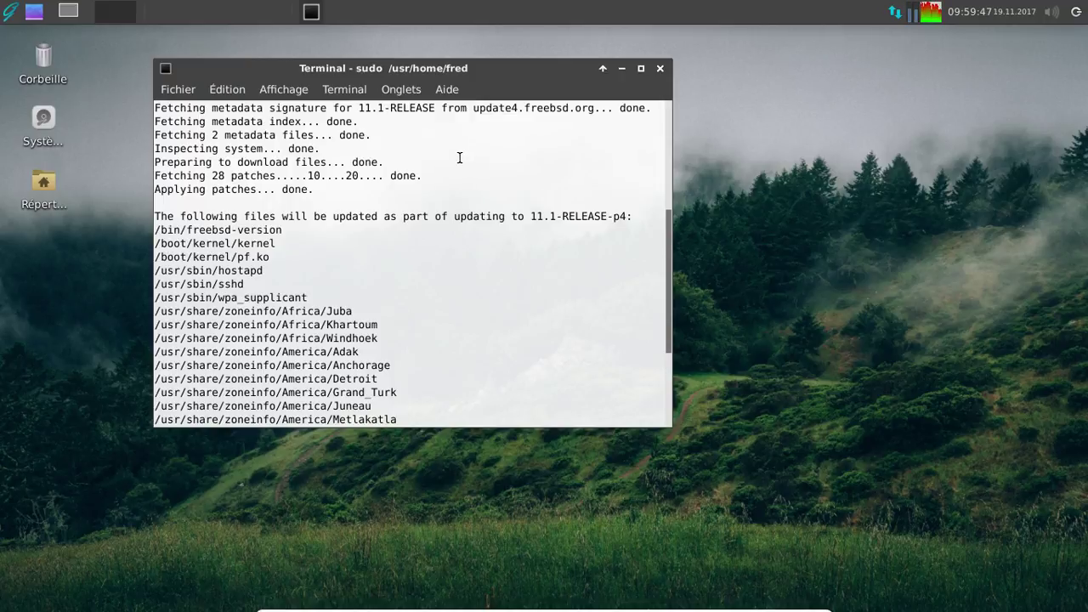
{"action": "key", "text": "space"}
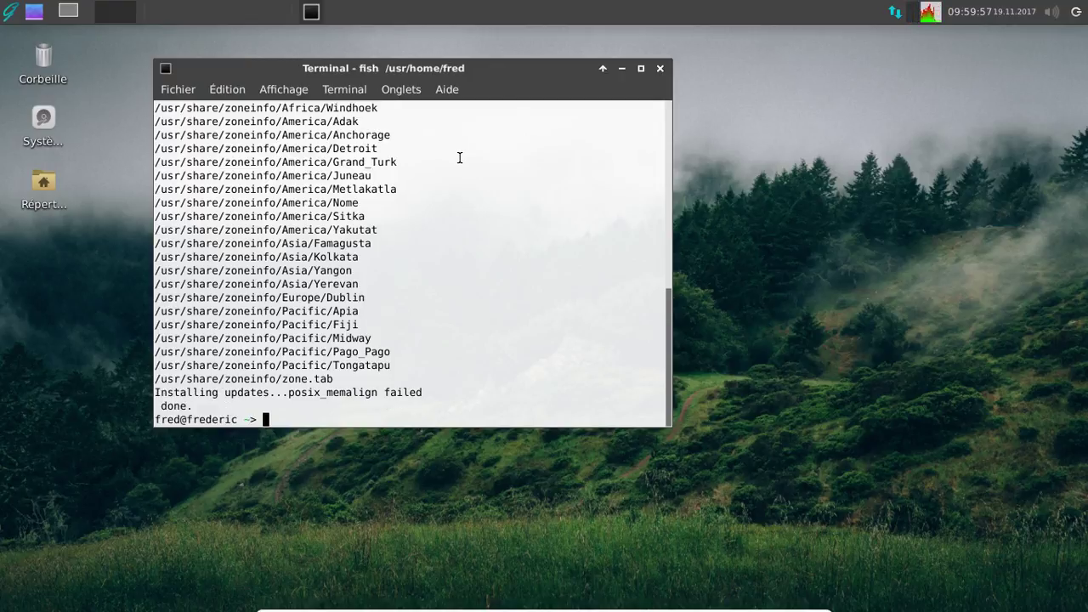
- Exit the terminal and choose Redémarrer, skipping the FreeBSD boot menu countdown
{"action": "type", "text": "exit"}
{"action": "key", "text": "Return"}
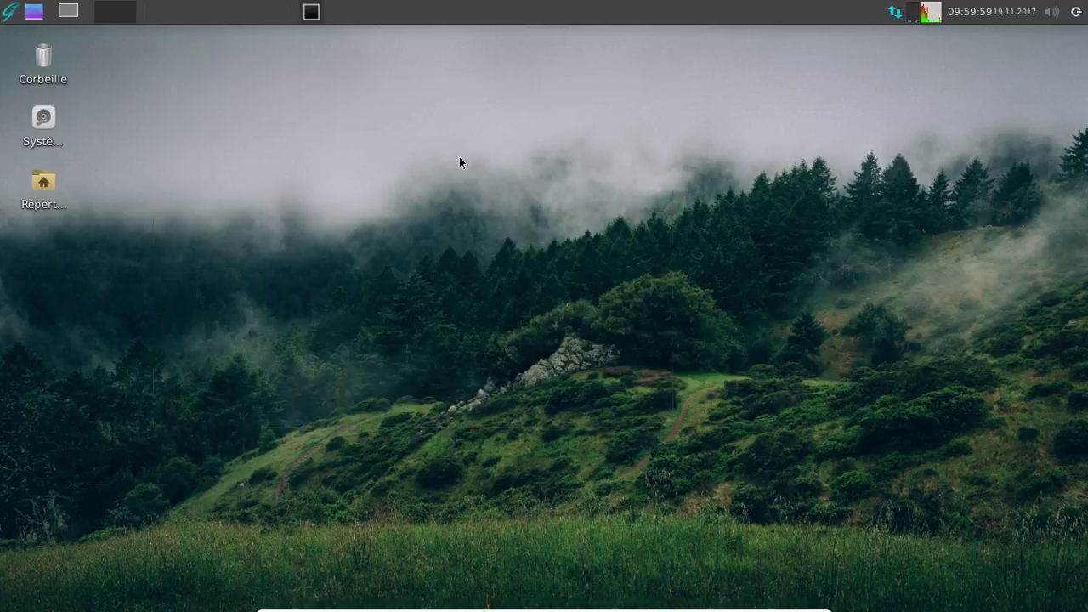
{"action": "left_click", "coordinate": [1077, 11]}
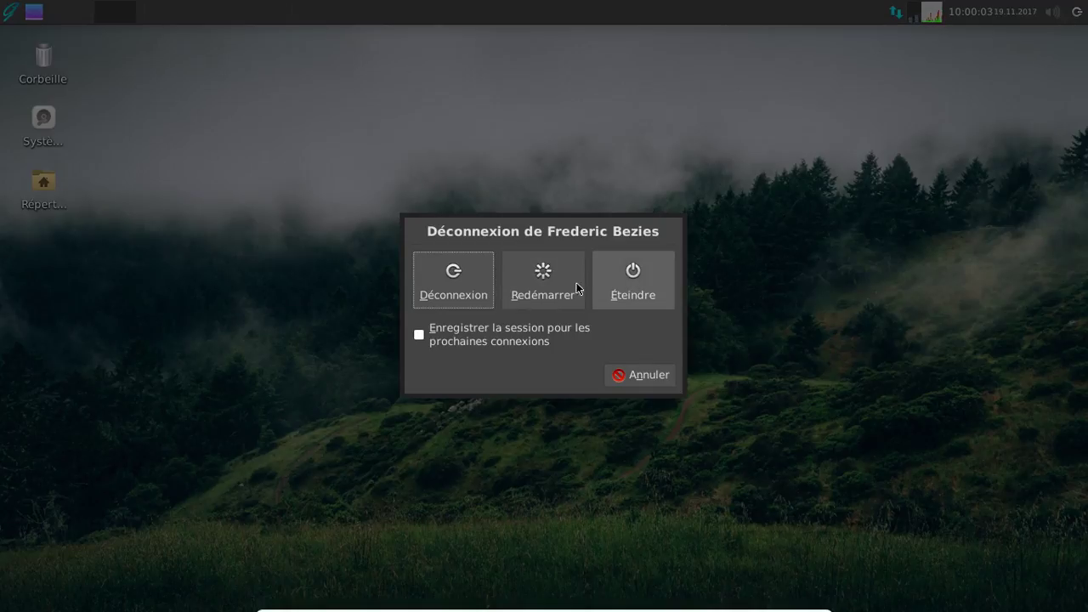
{"action": "left_click", "coordinate": [575, 282]}
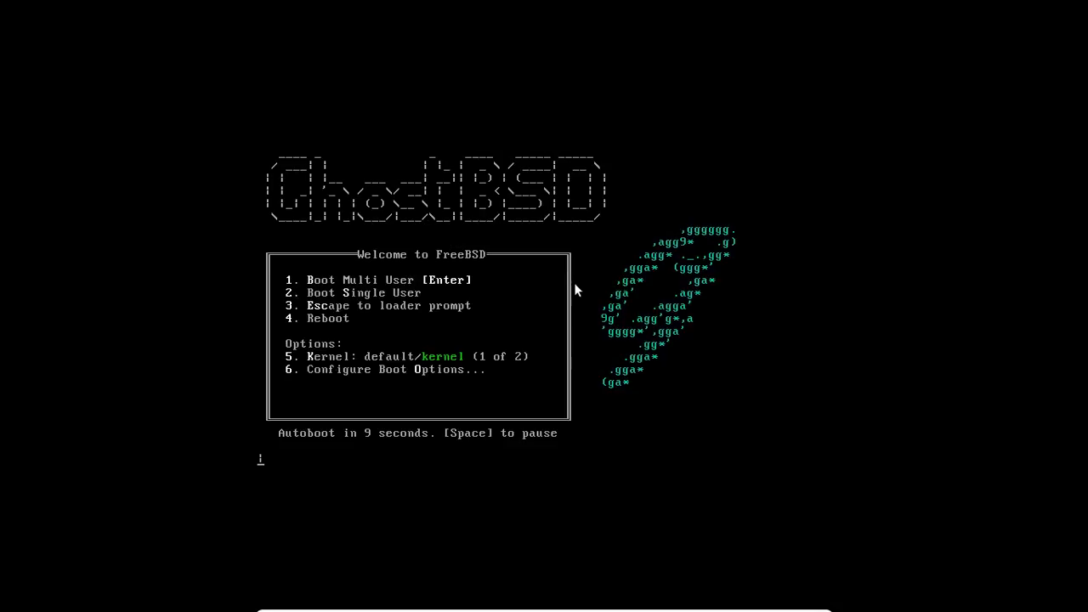
{"action": "key", "text": "Return"}
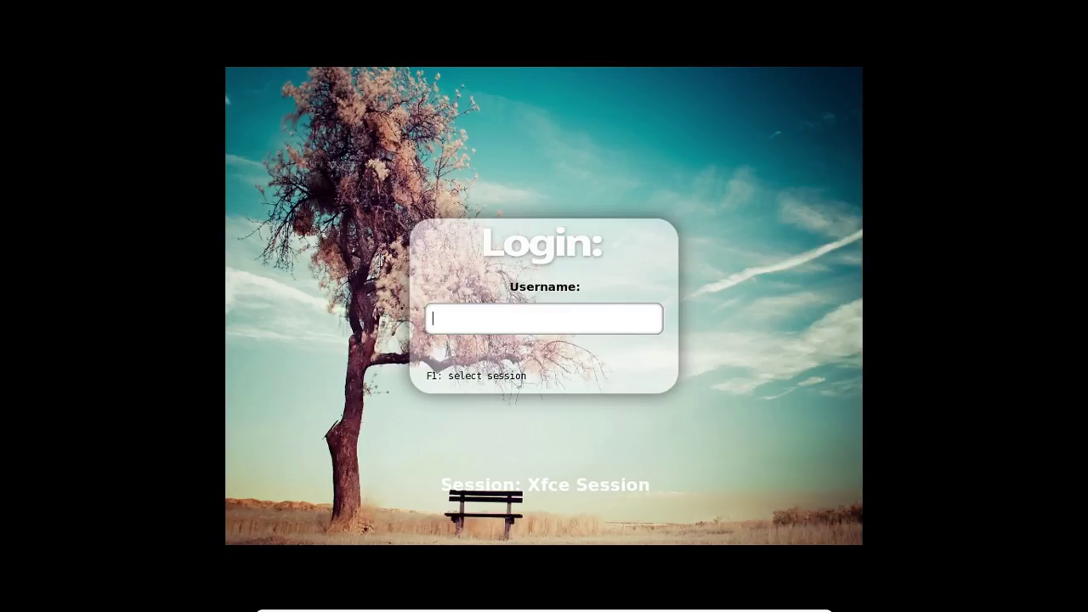
- Enter the username and password at the SLiM login screen to open the Xfce session
{"action": "type", "text": "fsec"}
{"action": "key", "text": "BackSpace"}
{"action": "key", "text": "BackSpace"}
{"action": "key", "text": "BackSpace"}
{"action": "type", "text": "su"}
{"action": "key", "text": "Return"}
{"action": "type", "text": "*******"}
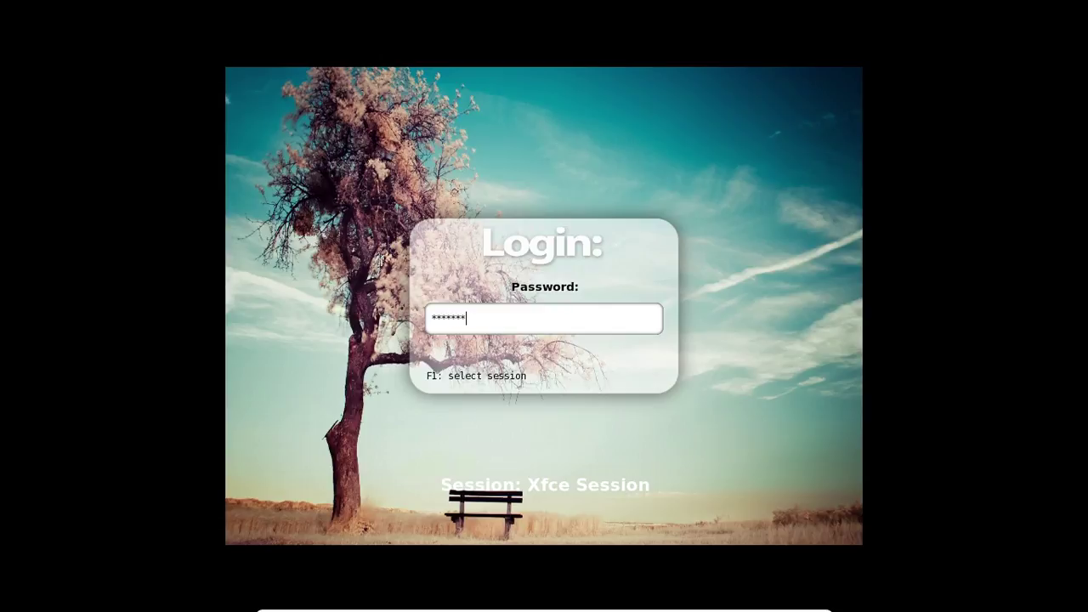
{"action": "key", "text": "Return"}
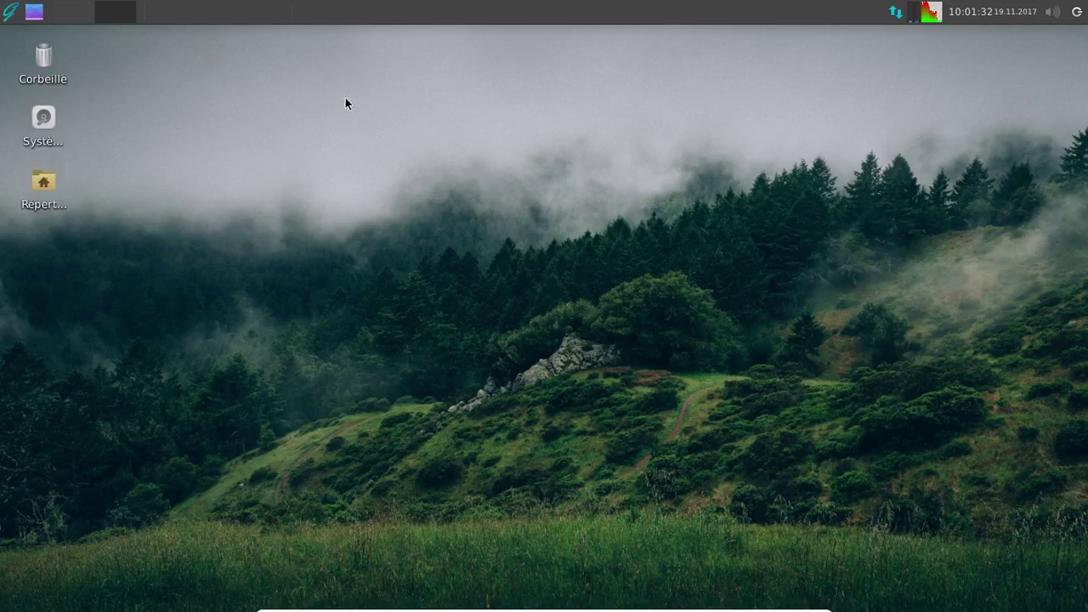
- Launch OctoPkg from the menu, authenticate with the administrator password, and type 'system-config-printer'
{"action": "left_click", "coordinate": [7, 14]}
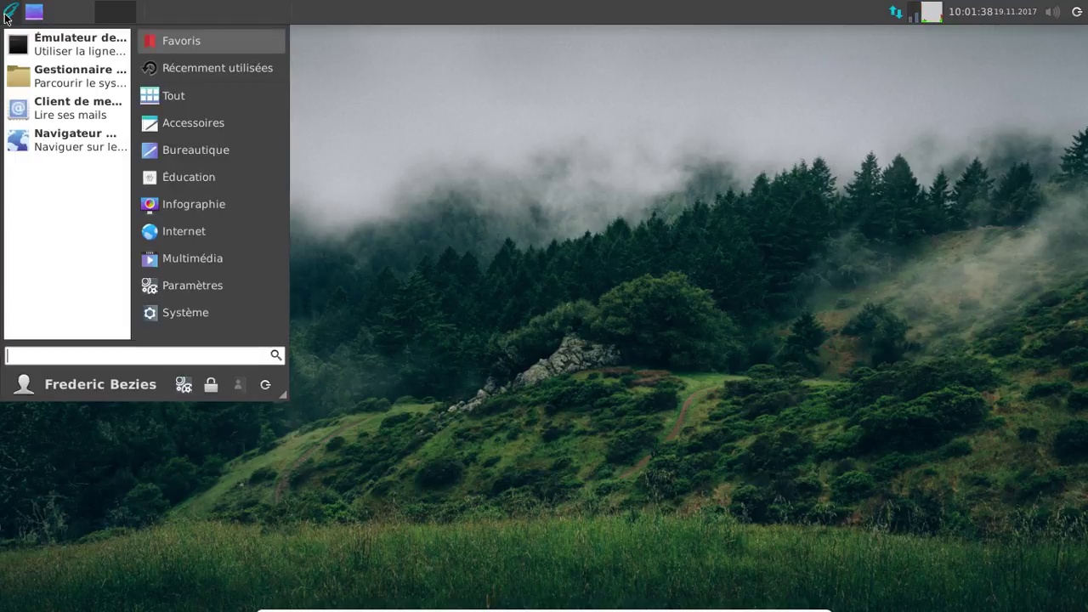
{"action": "type", "text": "octo"}
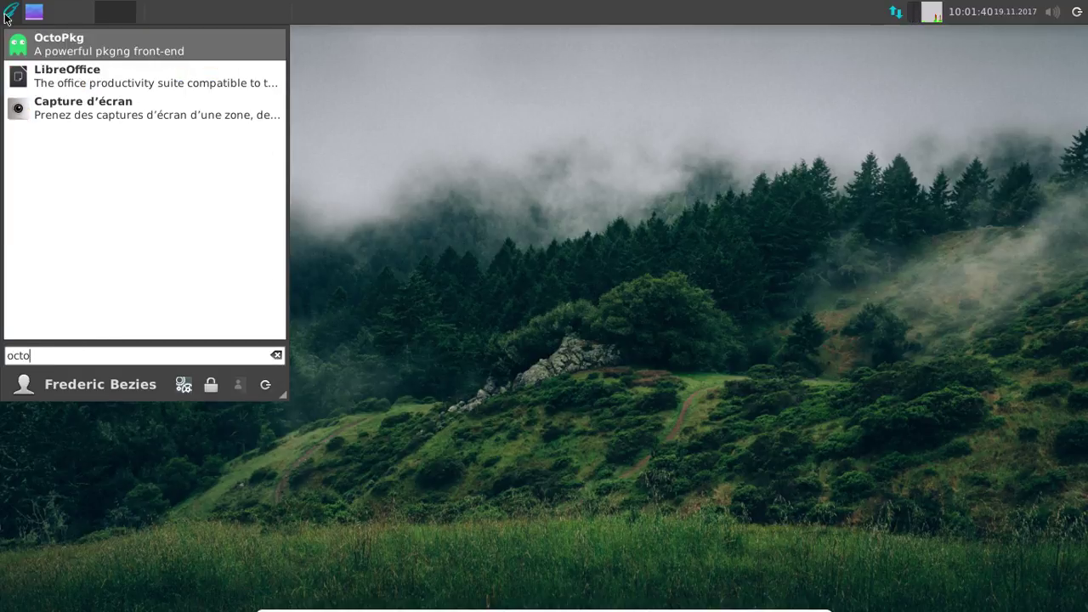
{"action": "left_click", "coordinate": [74, 43]}
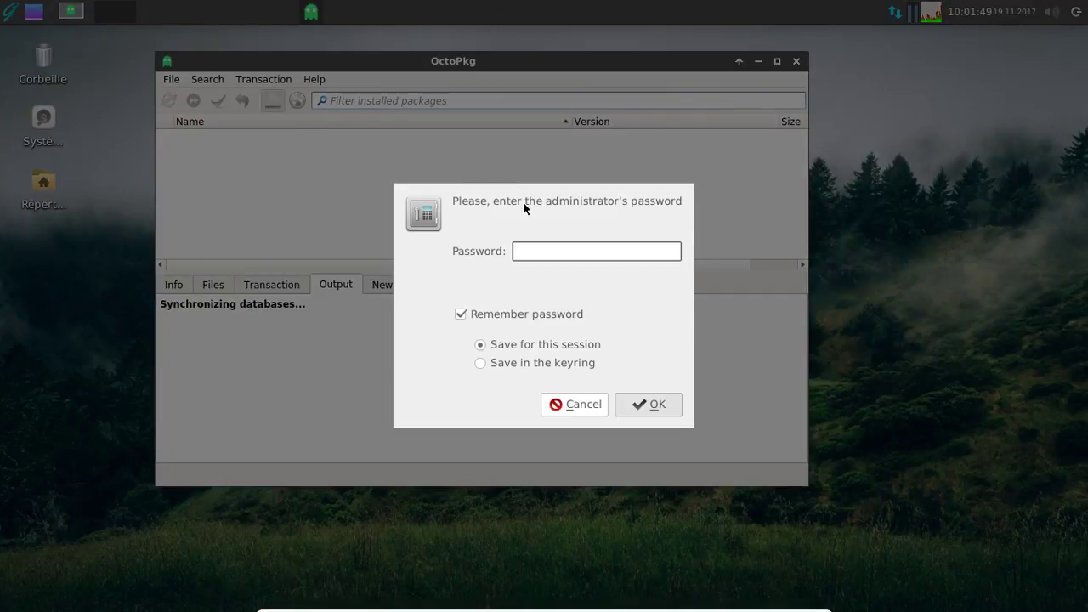
{"action": "type", "text": "*********"}
{"action": "key", "text": "Return"}
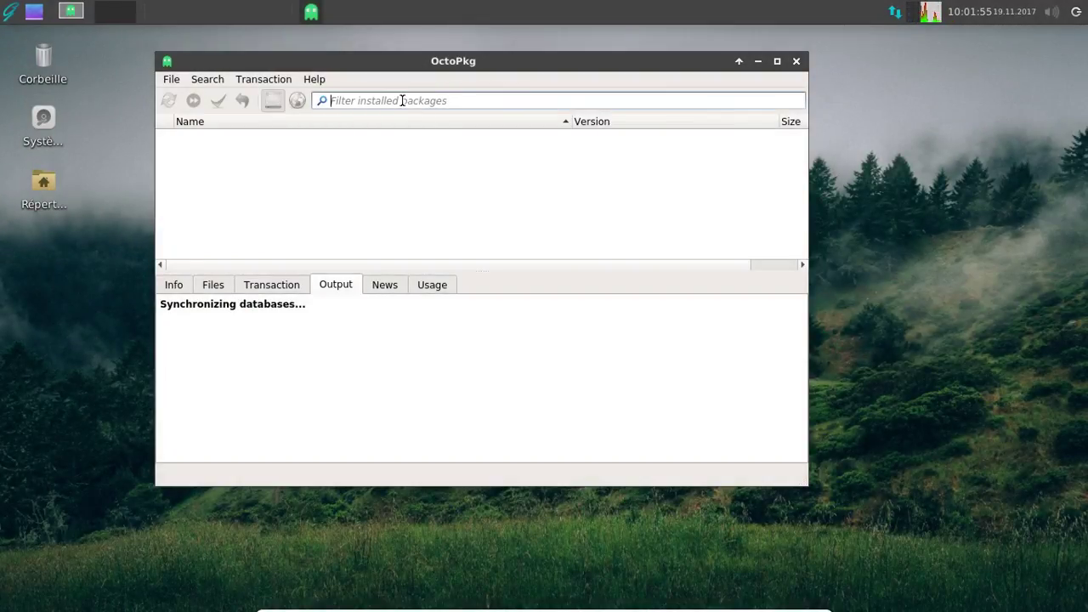
{"action": "type", "text": "system-"}
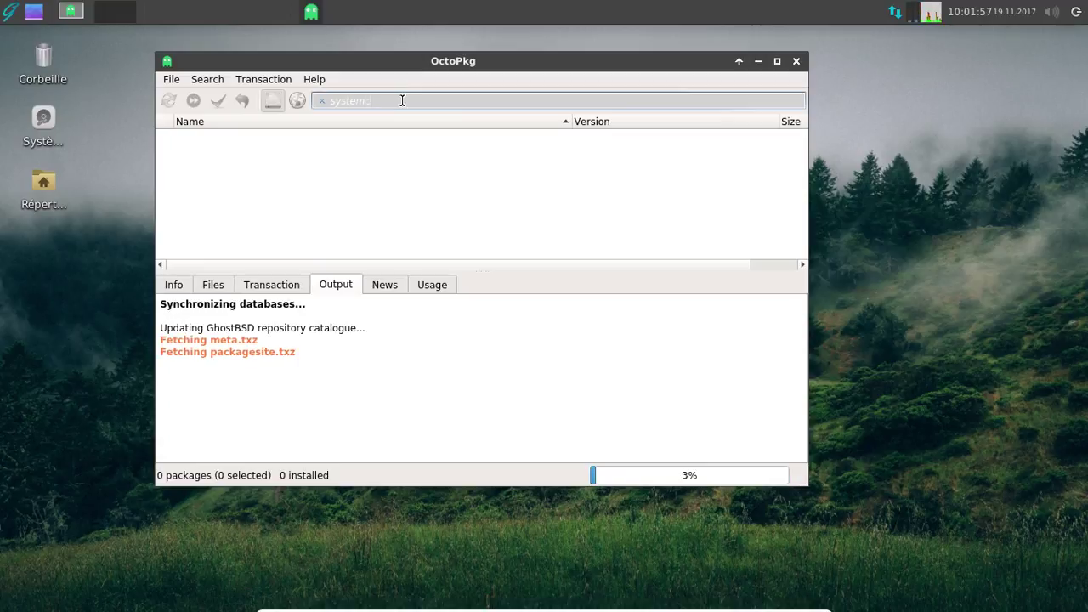
{"action": "type", "text": "co"}
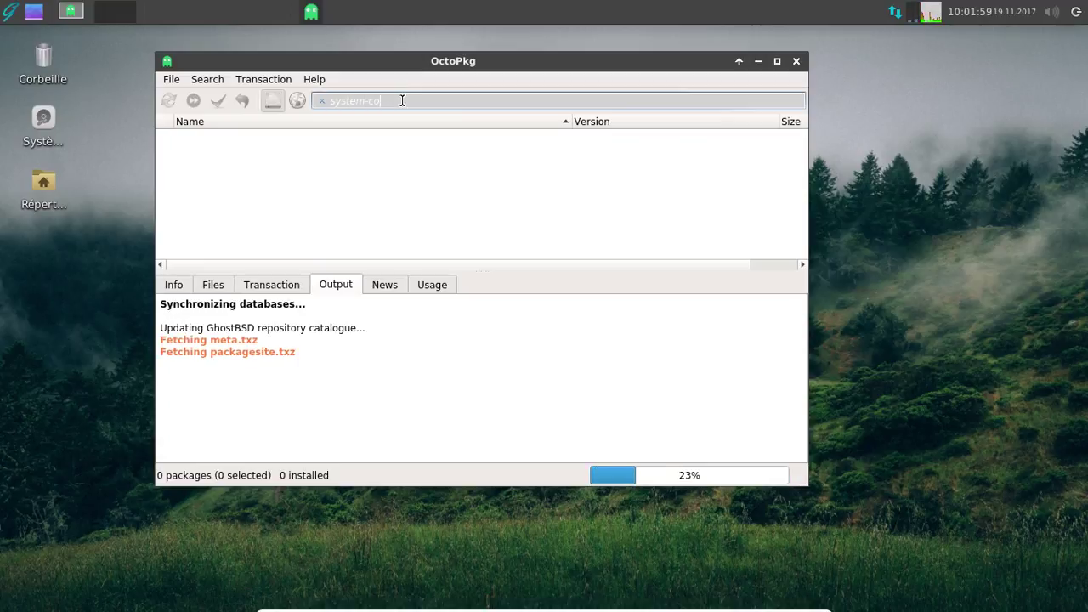
{"action": "type", "text": "nfig-printer"}
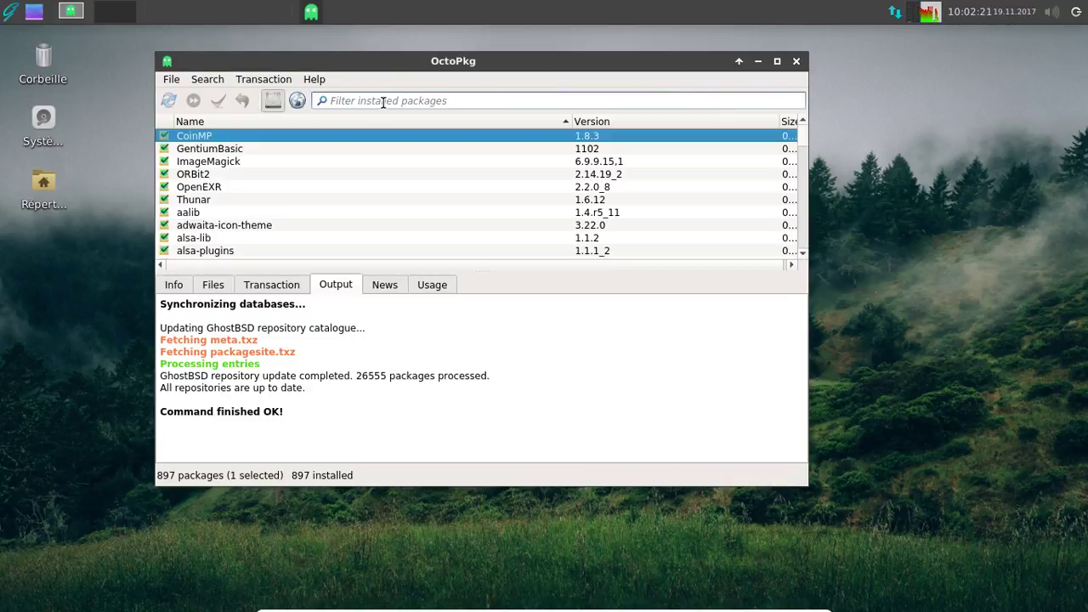
- Search the remote repository for 'system-config-printer'
{"action": "left_click", "coordinate": [382, 102]}
{"action": "type", "text": "sy"}
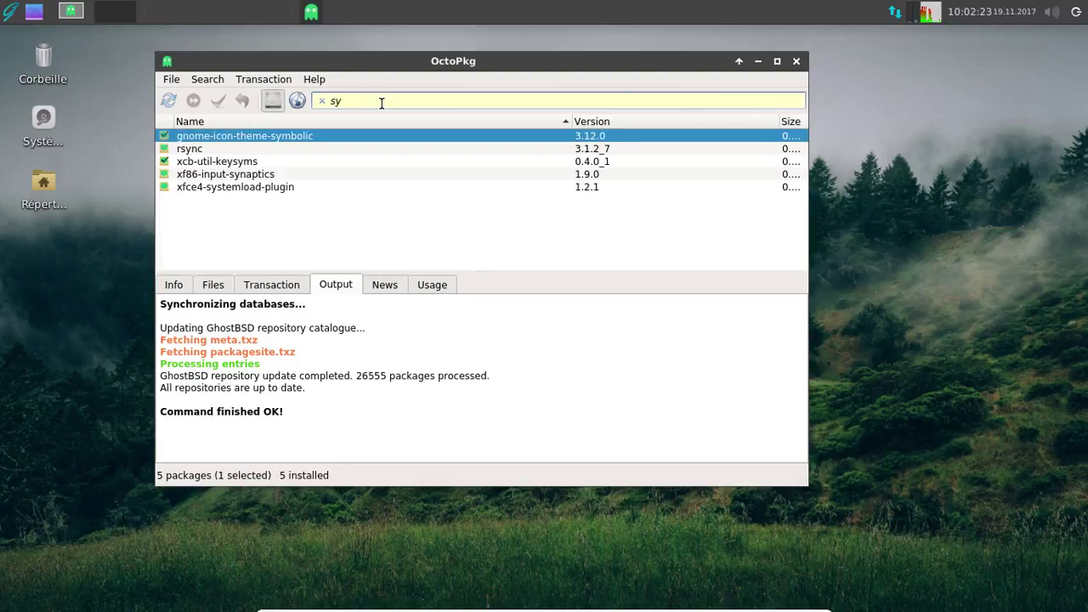
{"action": "left_click", "coordinate": [296, 101]}
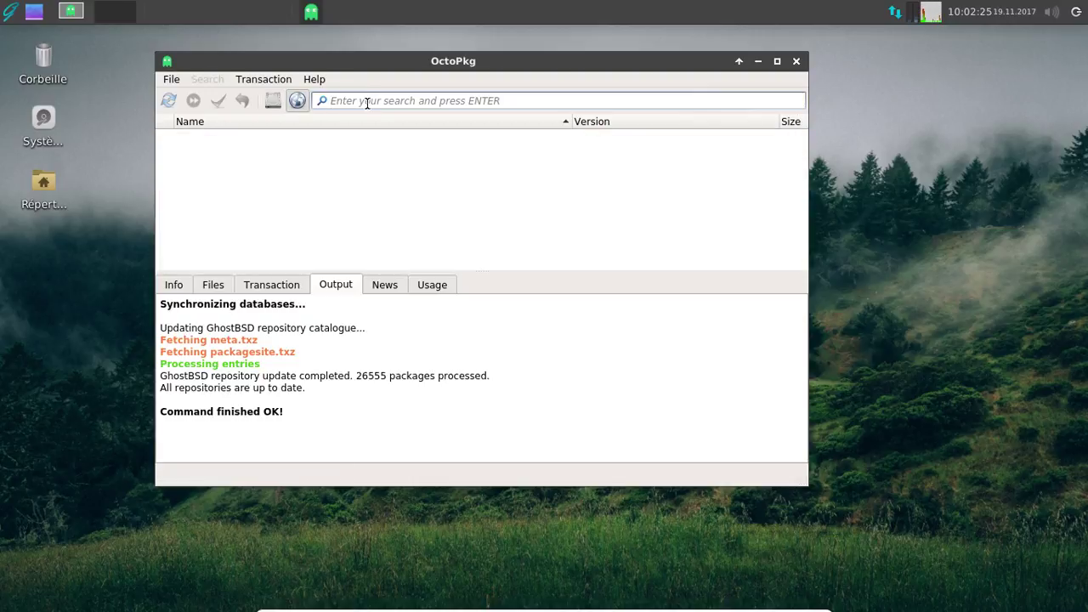
{"action": "type", "text": "system-co"}
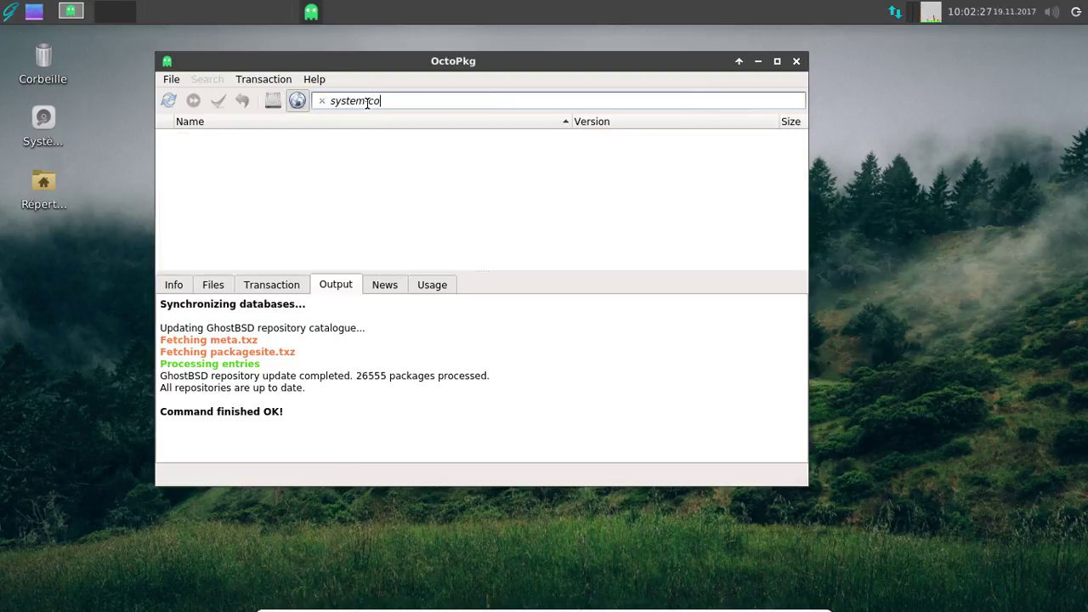
{"action": "type", "text": "nfig-printer"}
{"action": "left_click", "coordinate": [366, 101]}
{"action": "type", "text": "-"}
{"action": "key", "text": "Return"}
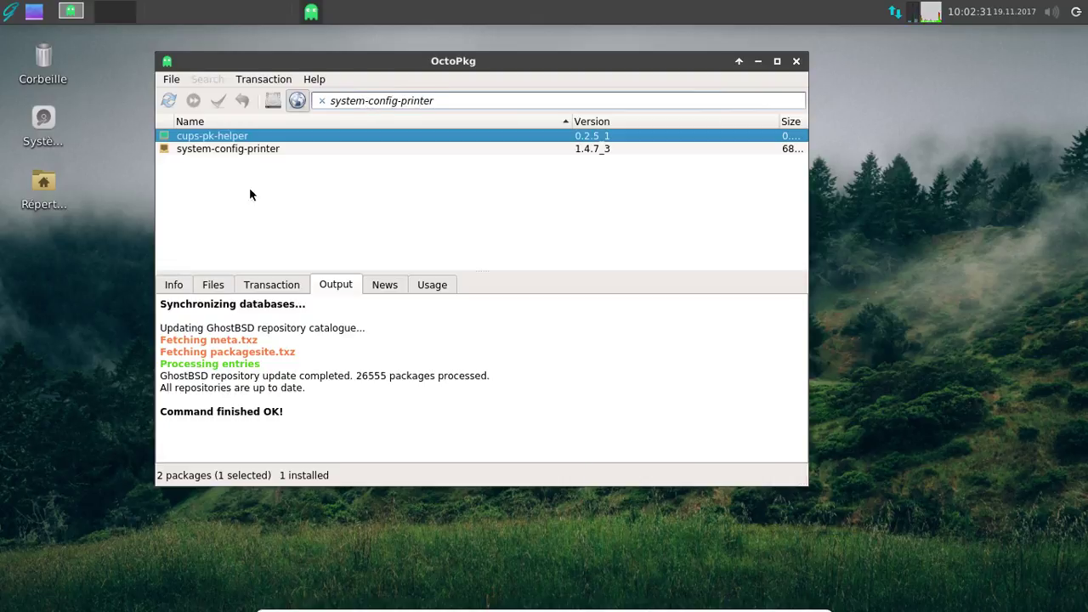
- Queue system-config-printer for install, apply and confirm the 3 packages, then dismiss the permissions notice
{"action": "left_click_drag", "start_coordinate": [209, 148], "coordinate": [293, 155]}
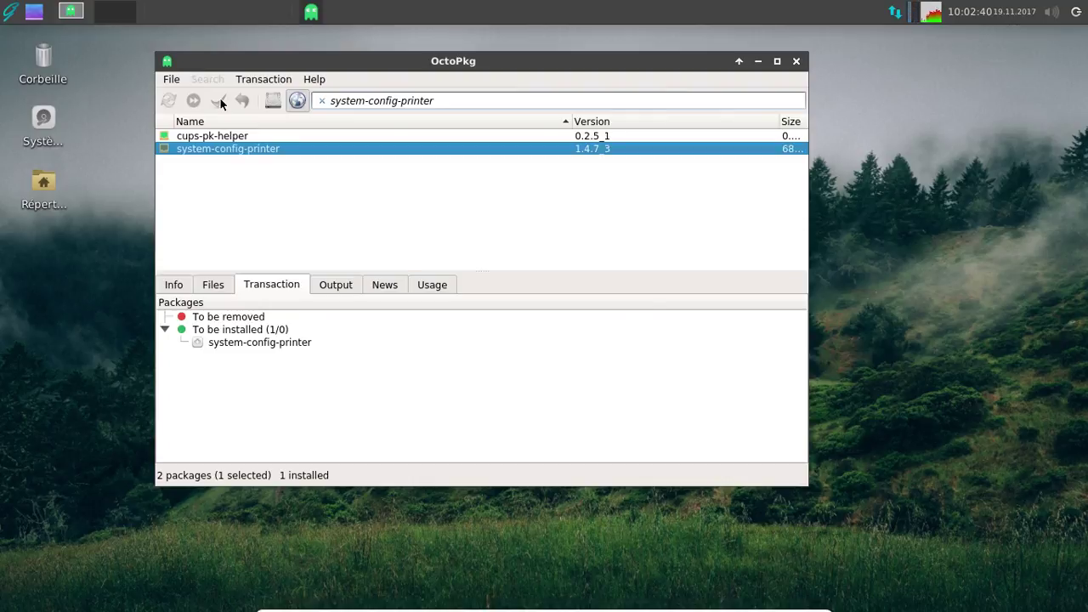
{"action": "left_click", "coordinate": [219, 97]}
{"action": "left_click", "coordinate": [598, 234]}
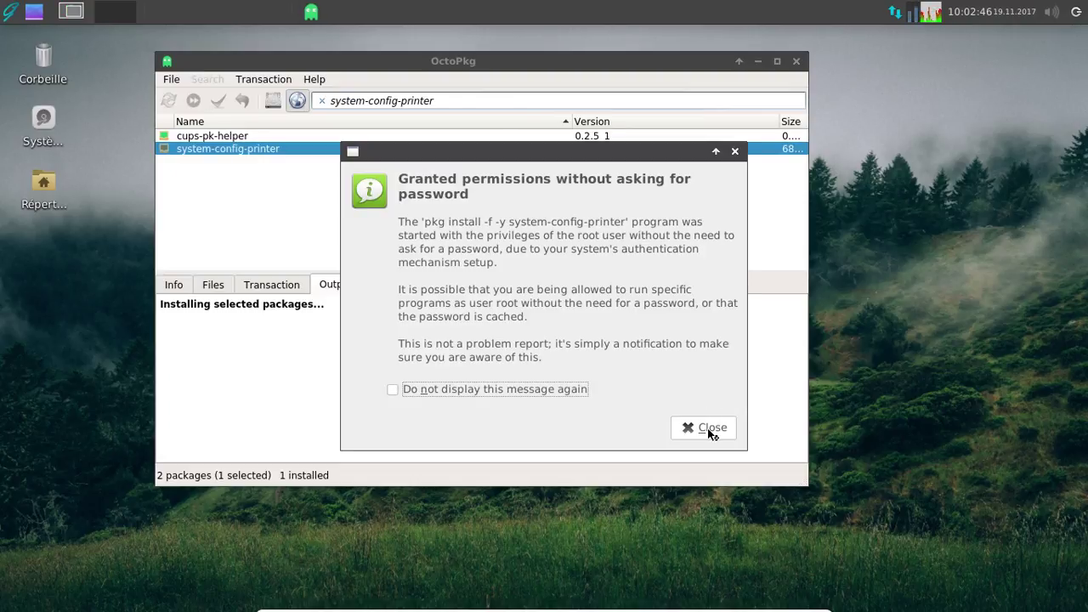
{"action": "left_click", "coordinate": [710, 429]}
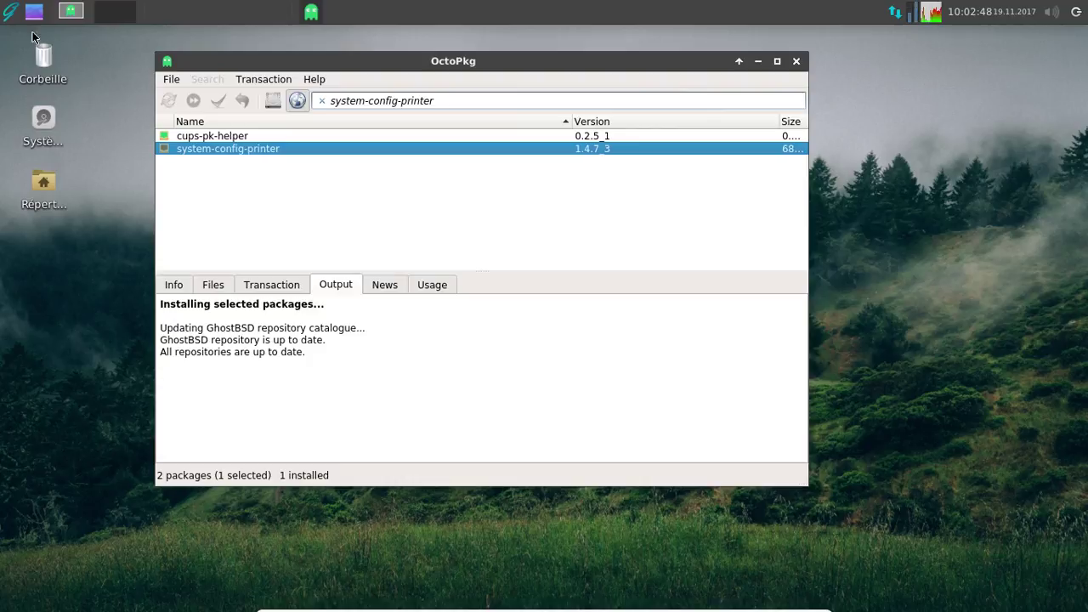
- Launch LibreOffice Calc from the applications menu
{"action": "left_click", "coordinate": [10, 13]}
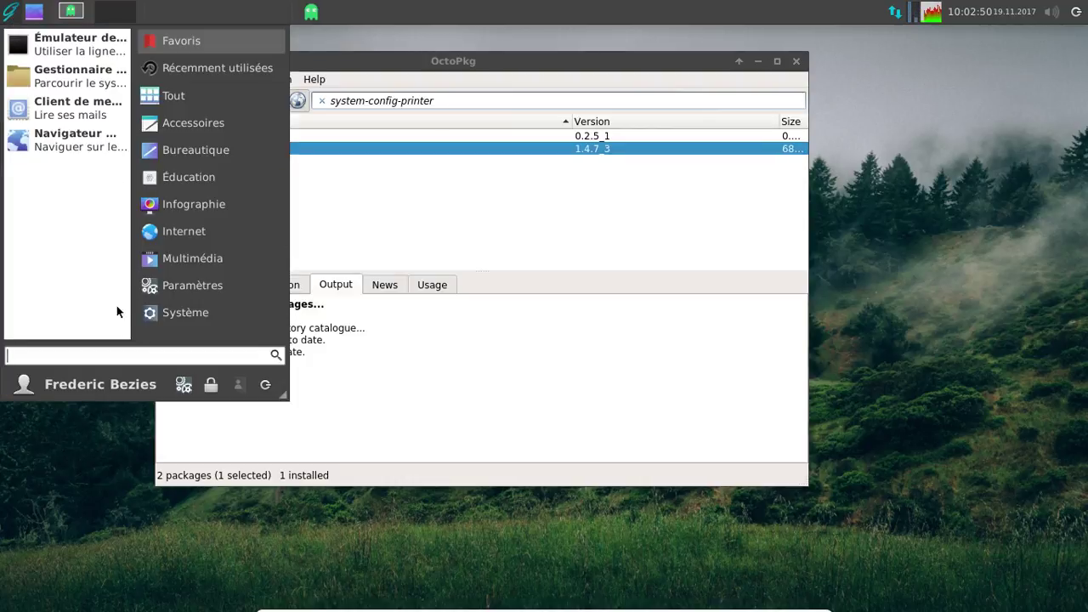
{"action": "type", "text": "libre"}
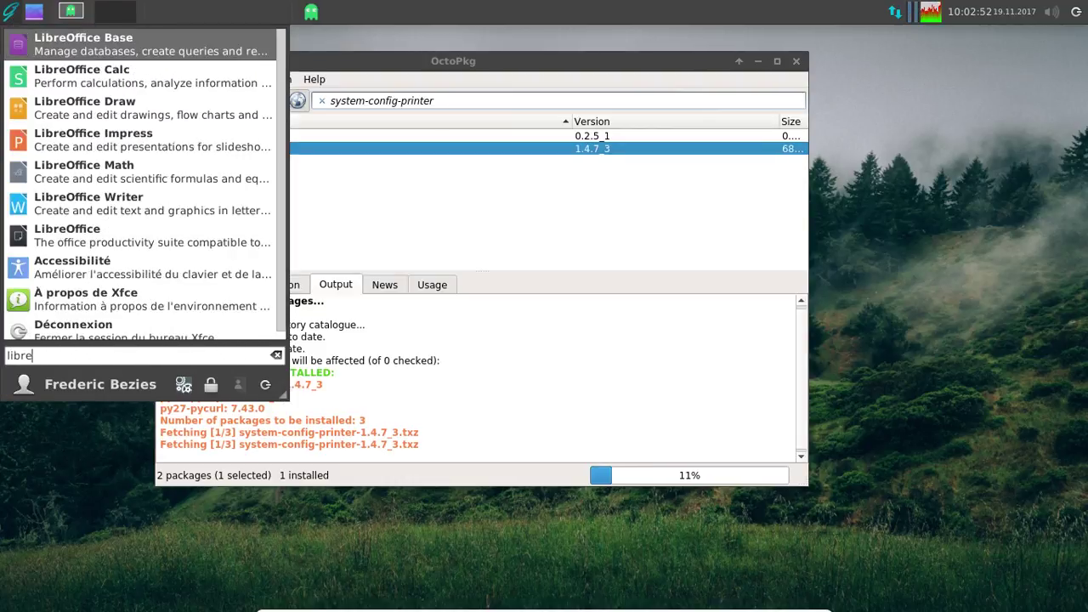
{"action": "left_click", "coordinate": [98, 81]}
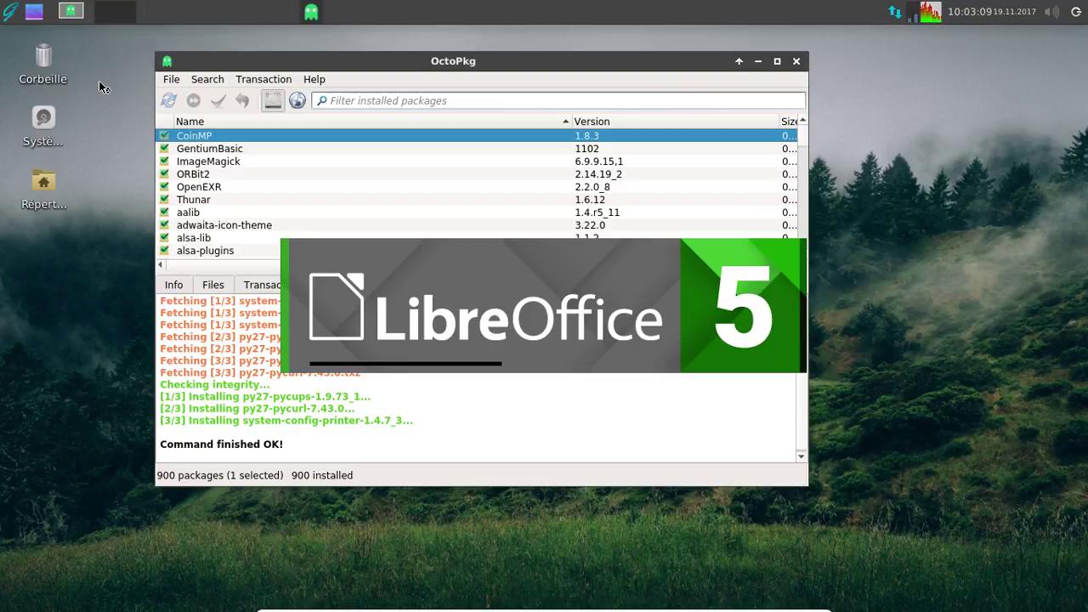
- Open the printer configuration tool, try Déverrouiller twice, close it, and minimise Calc
{"action": "left_click", "coordinate": [12, 12]}
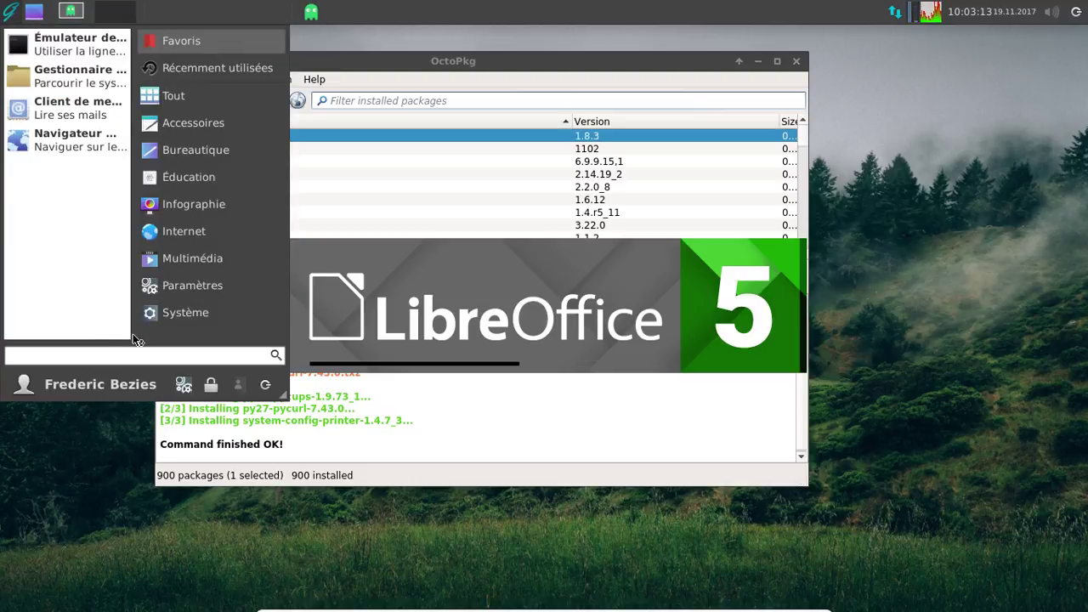
{"action": "type", "text": "imp"}
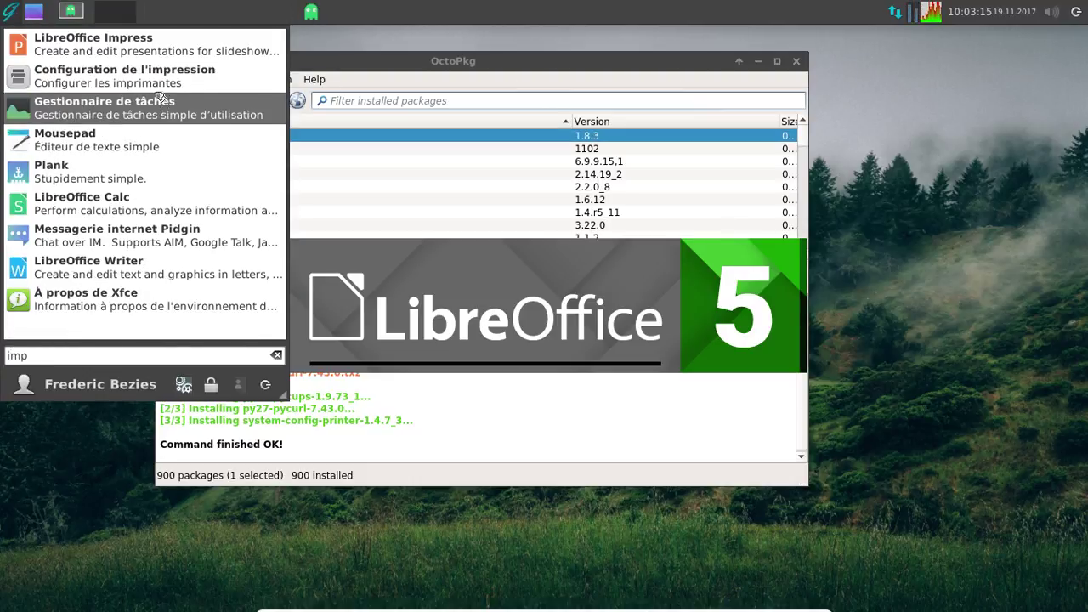
{"action": "left_click", "coordinate": [150, 87]}
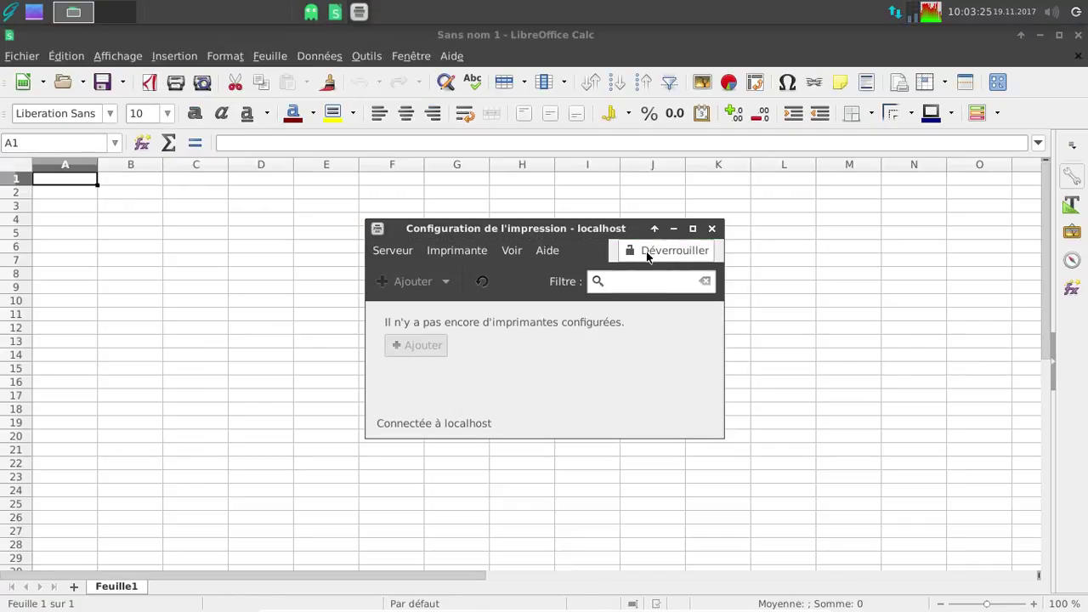
{"action": "left_click", "coordinate": [646, 252]}
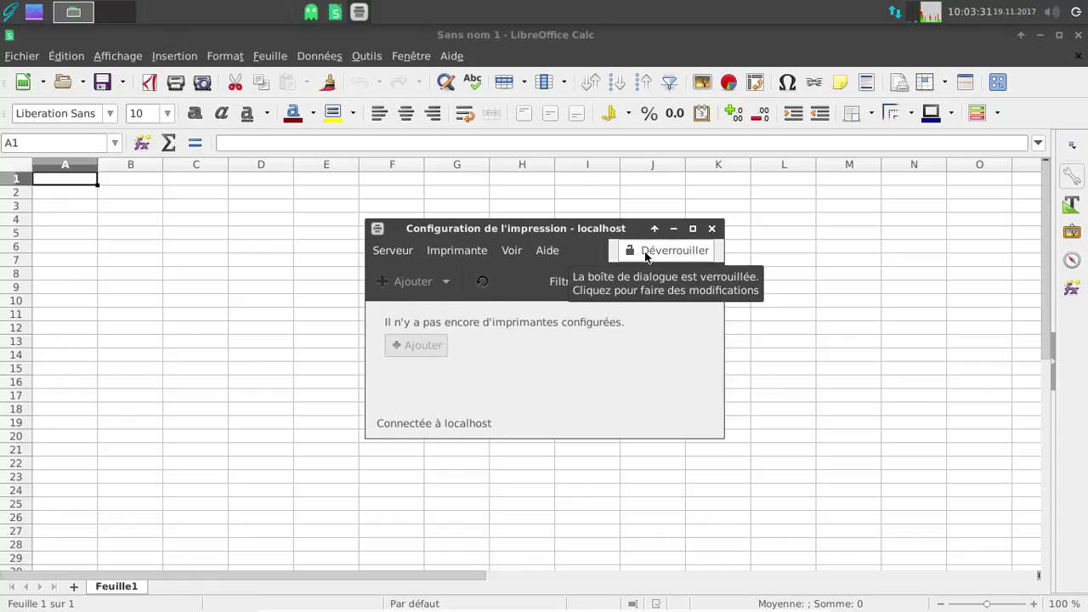
{"action": "left_click", "coordinate": [646, 255]}
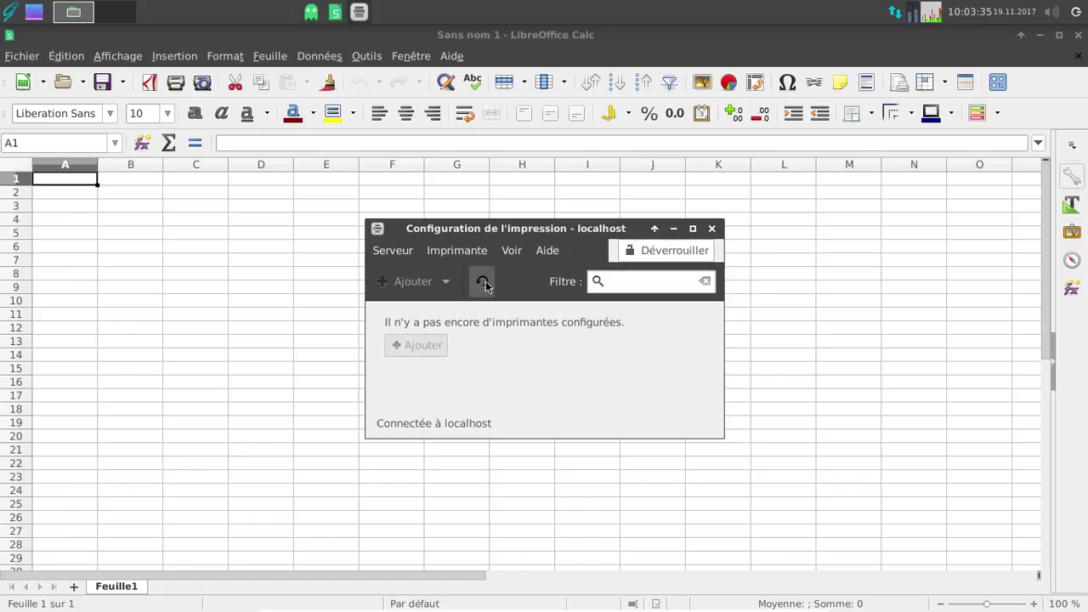
{"action": "left_click", "coordinate": [712, 229]}
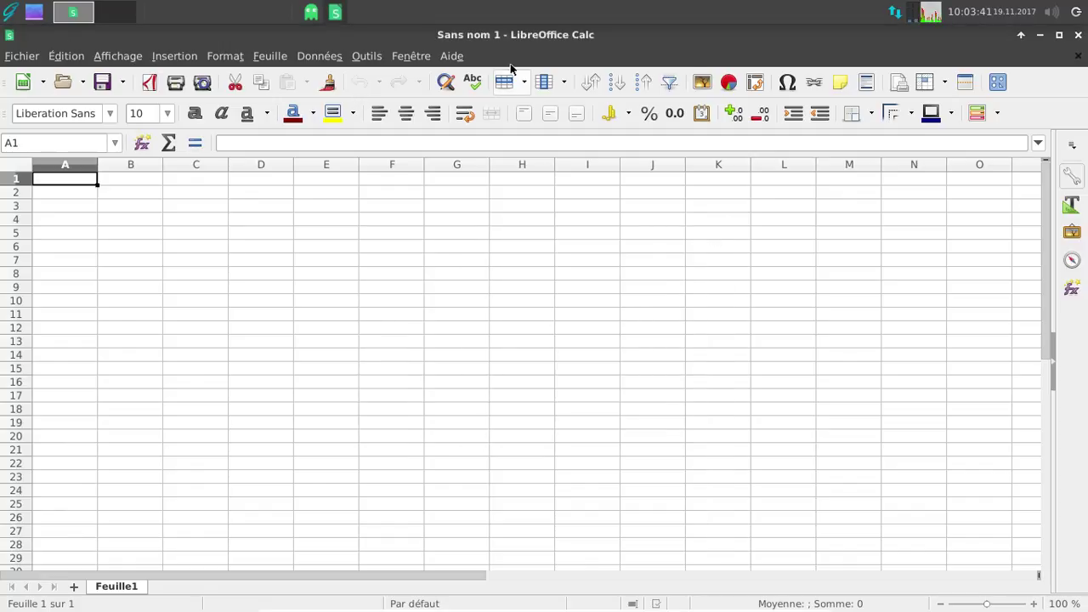
{"action": "left_click", "coordinate": [1039, 38]}
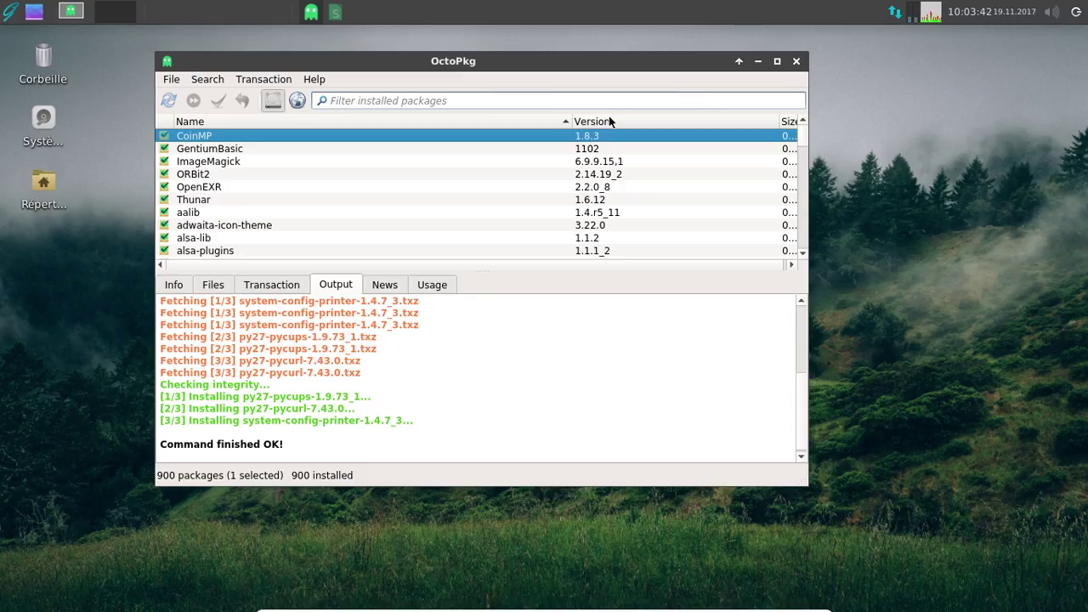
- Search the remote repository for 'hplip' after checking it isn't installed locally
{"action": "left_click", "coordinate": [415, 100]}
{"action": "type", "text": "hplip"}
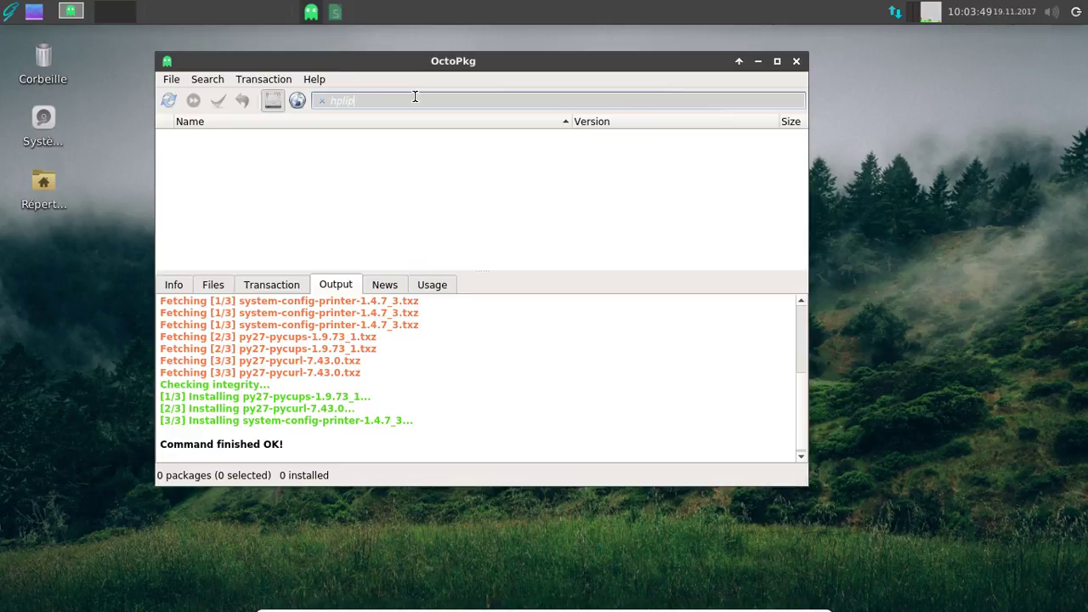
{"action": "left_click", "coordinate": [298, 100]}
{"action": "type", "text": "hplip"}
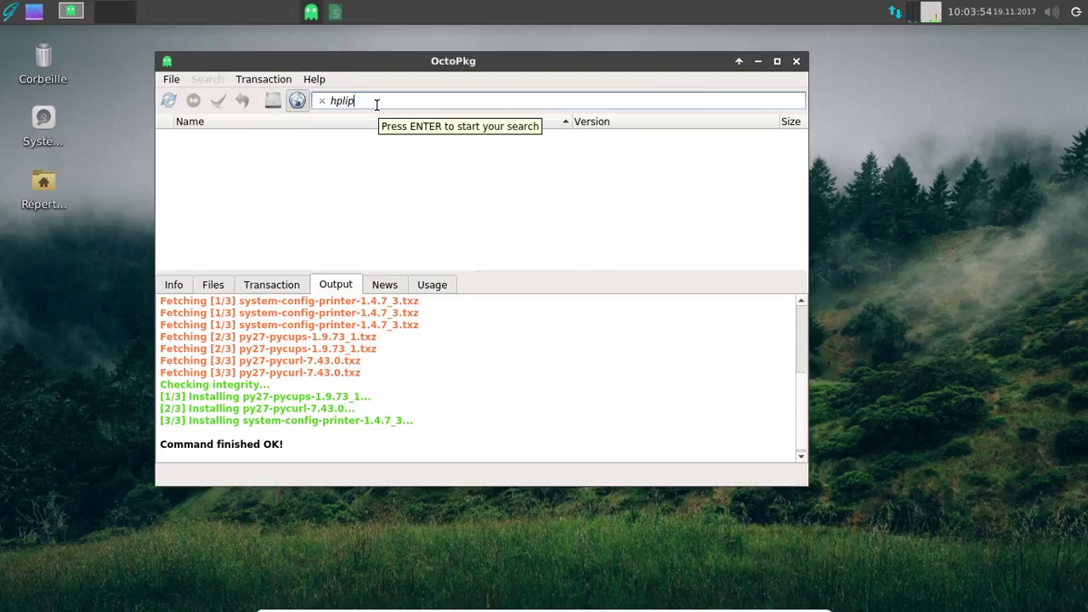
{"action": "key", "text": "Return"}
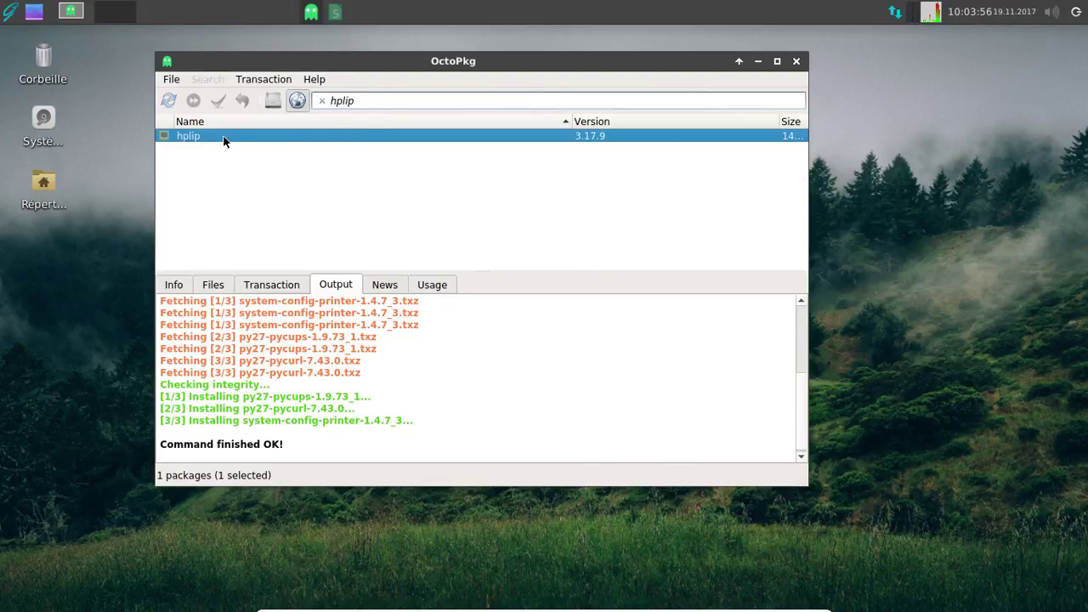
- Queue hplip for installation and apply it, confirming the 15-package download
{"action": "right_click", "coordinate": [225, 139]}
{"action": "left_click", "coordinate": [258, 146]}
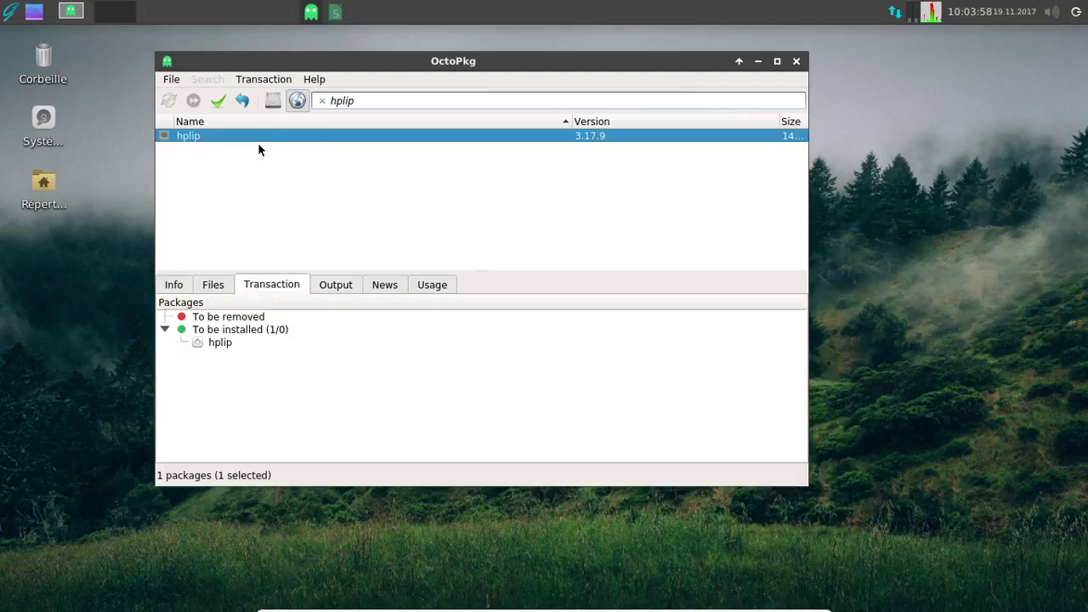
{"action": "left_click", "coordinate": [213, 100]}
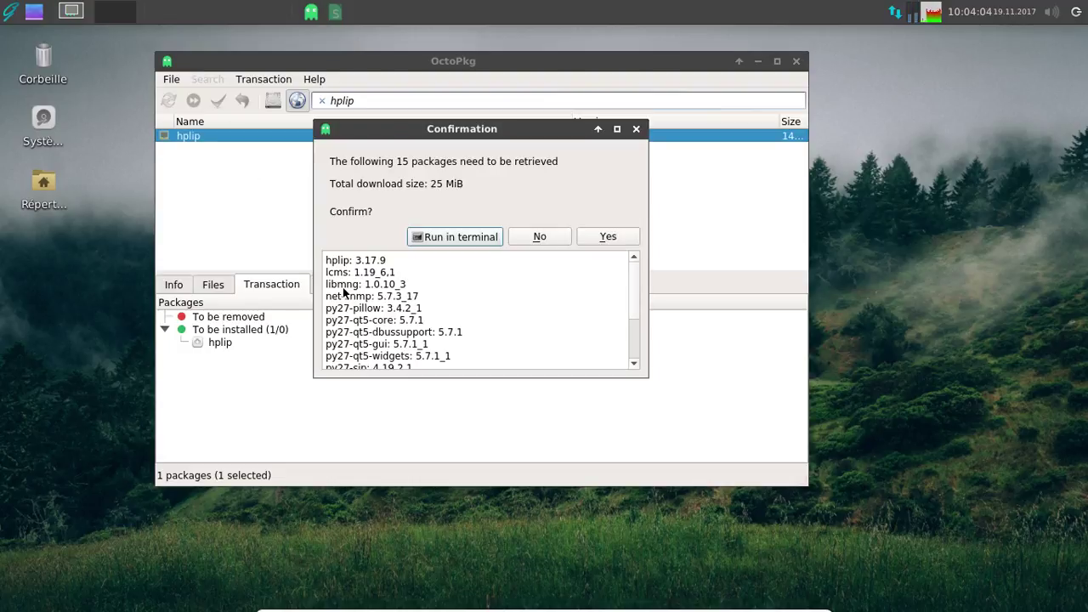
{"action": "left_click", "coordinate": [597, 237]}
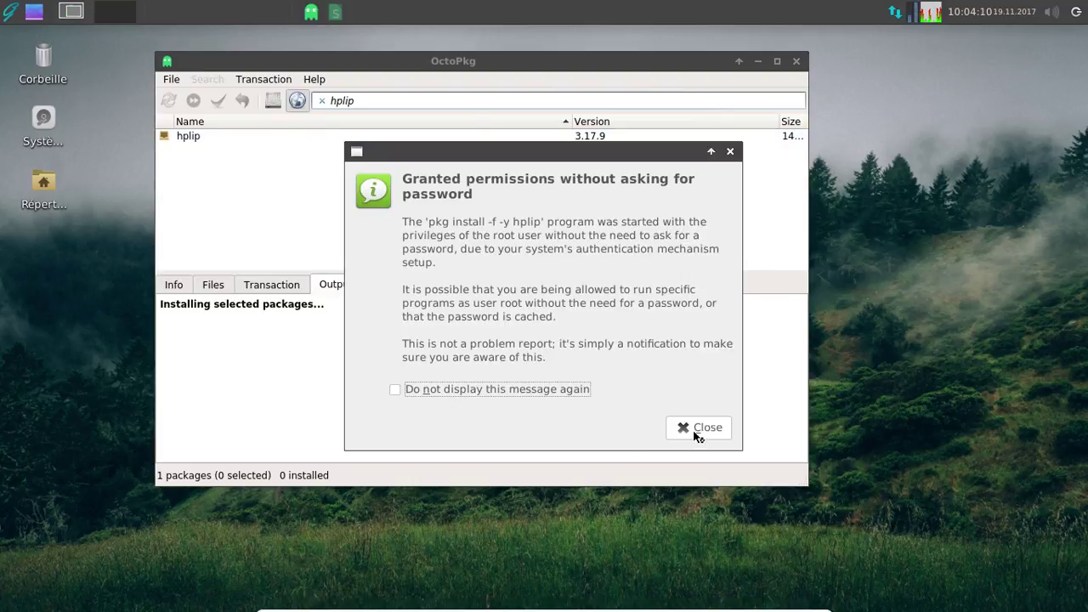
{"action": "left_click", "coordinate": [699, 427]}
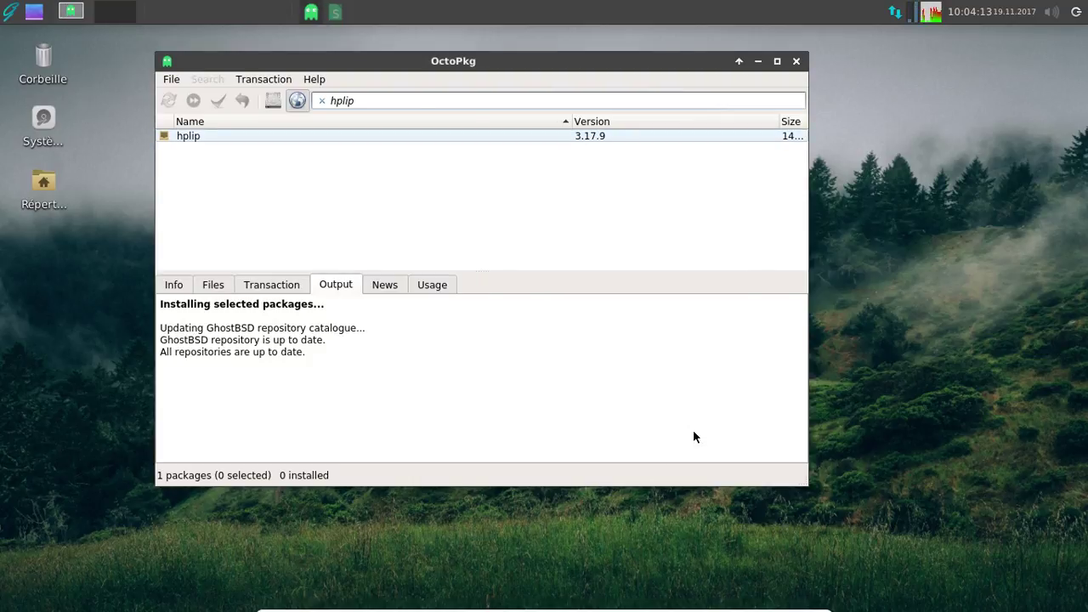
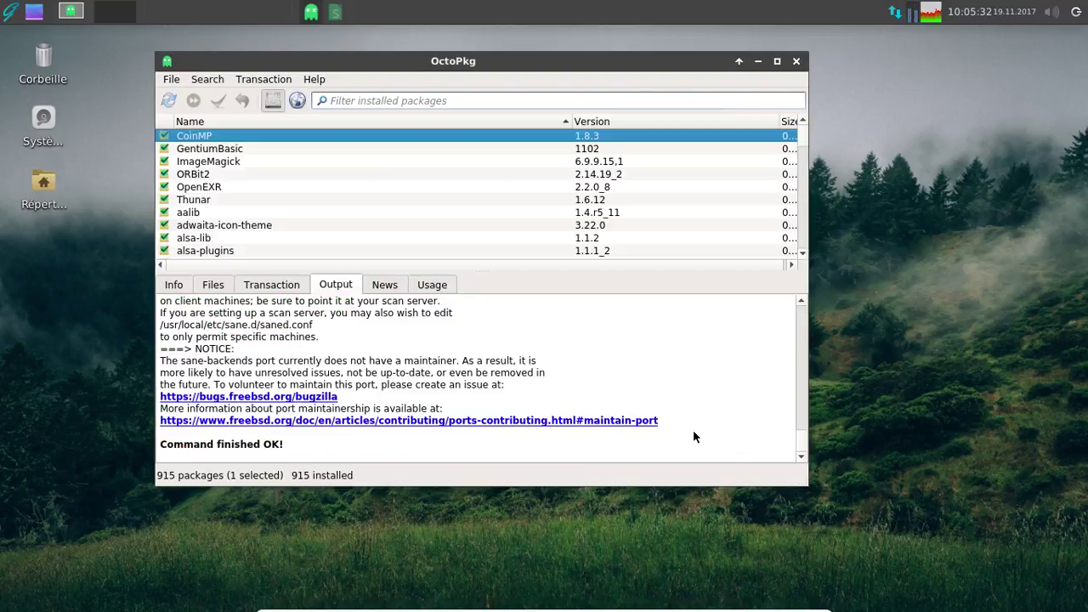
- Close OctoPkg and attach the HP DeskJet 2130 USB printer to the guest
{"action": "left_click", "coordinate": [795, 58]}
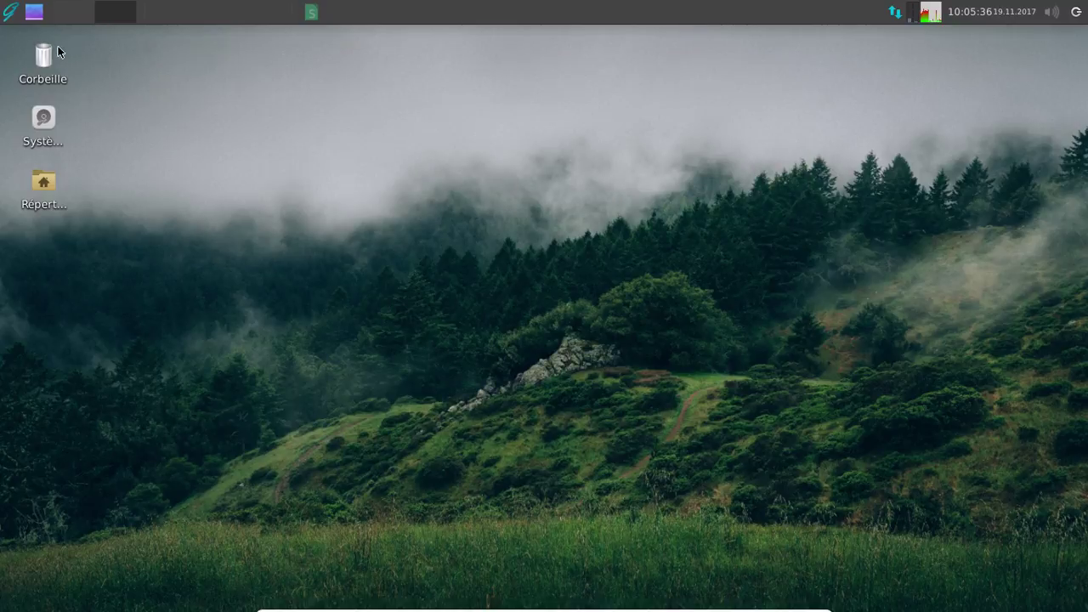
{"action": "left_click", "coordinate": [9, 14]}
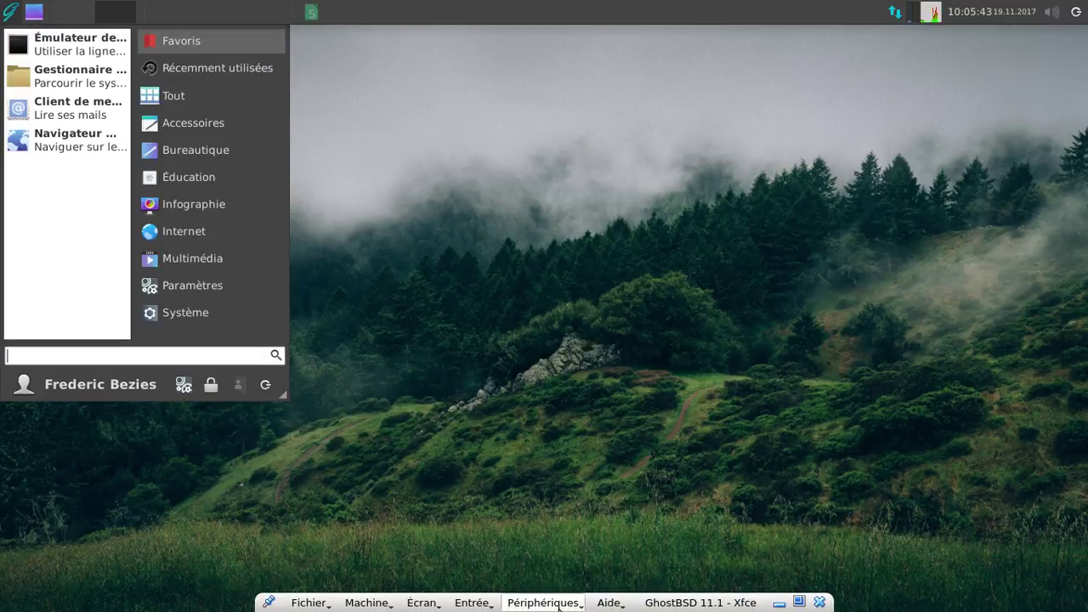
{"action": "left_click", "coordinate": [559, 606]}
{"action": "mouse_move", "coordinate": [572, 488]}
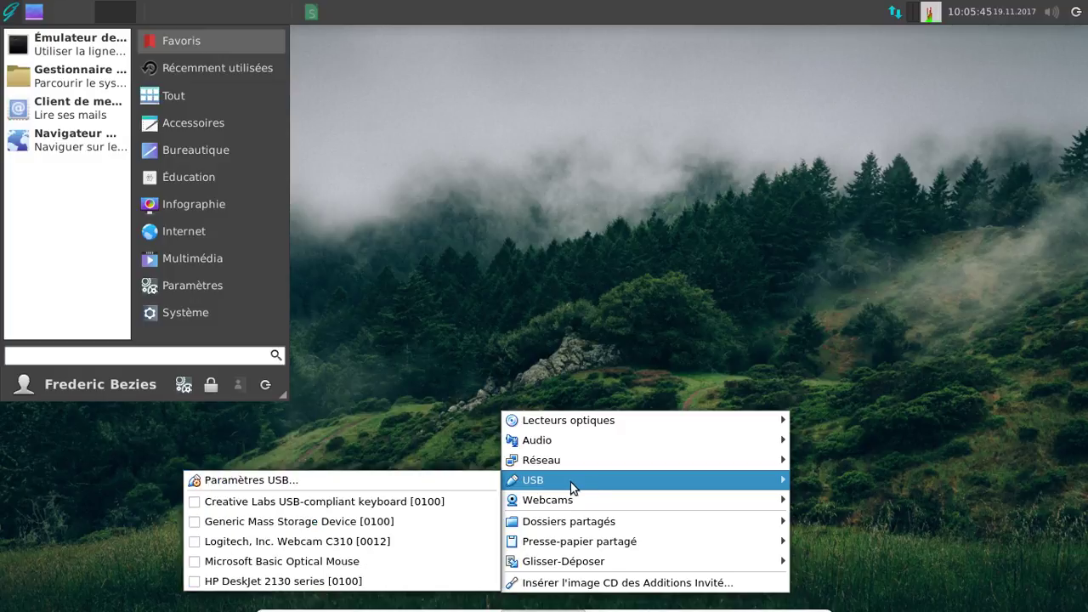
{"action": "left_click", "coordinate": [314, 577]}
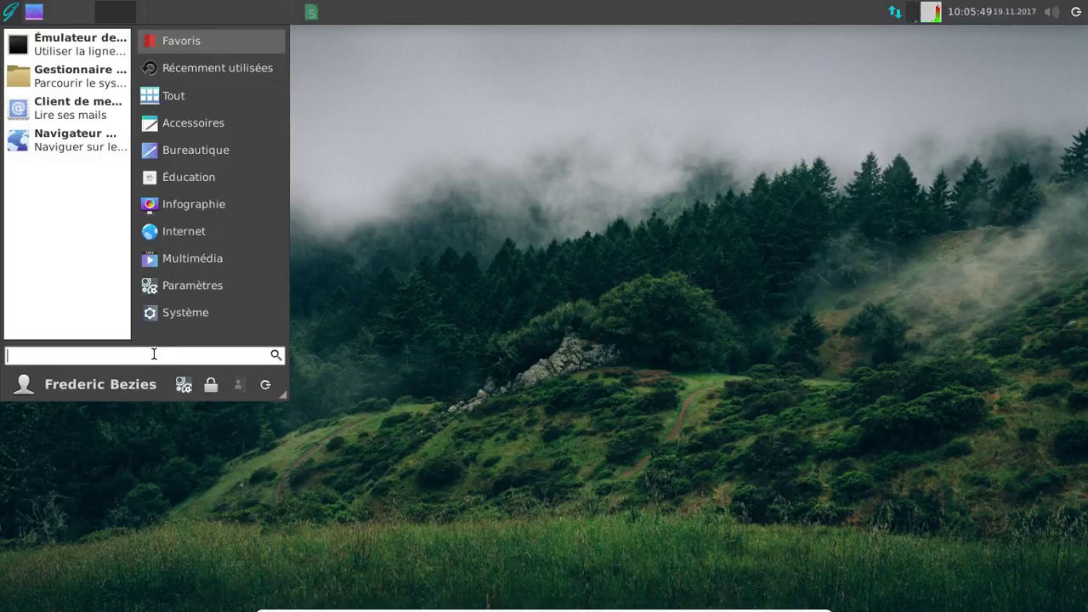
- Launch Configuration de l'impression by searching 'imp' in the Whisker menu
{"action": "type", "text": "imp"}
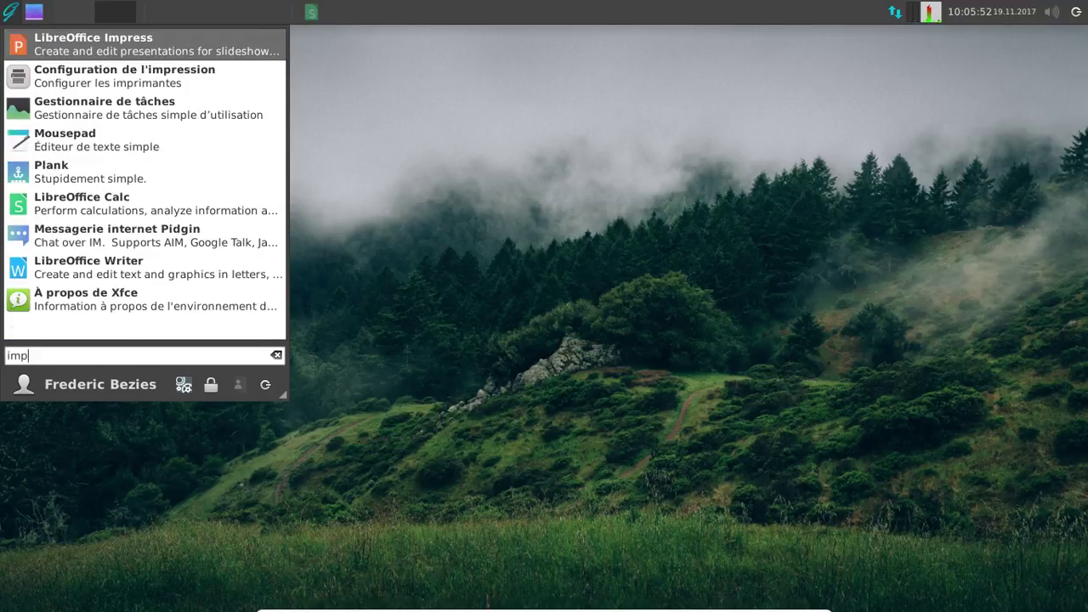
{"action": "key", "text": "Down"}
{"action": "key", "text": "Return"}
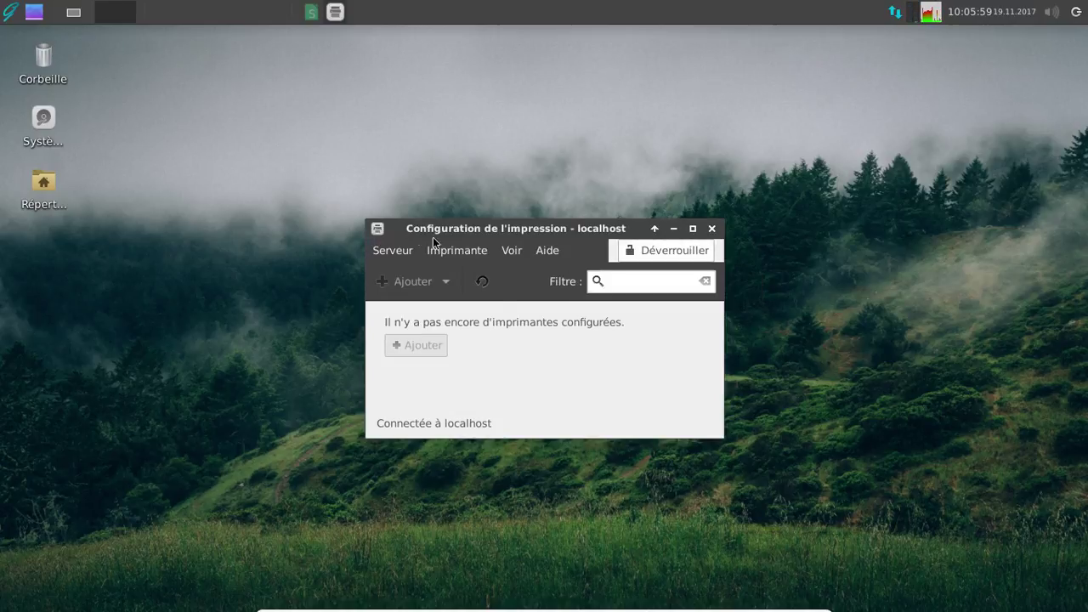
- Reconnect to the local CUPS server via Serveur > Connexion, then close the printer configuration
{"action": "left_click", "coordinate": [398, 255]}
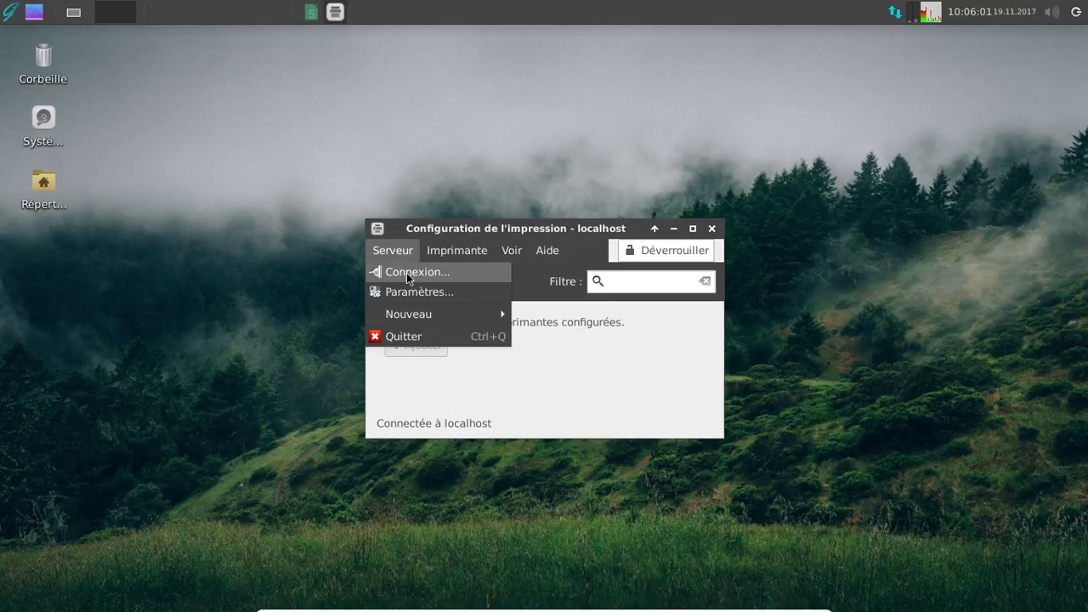
{"action": "left_click", "coordinate": [407, 273]}
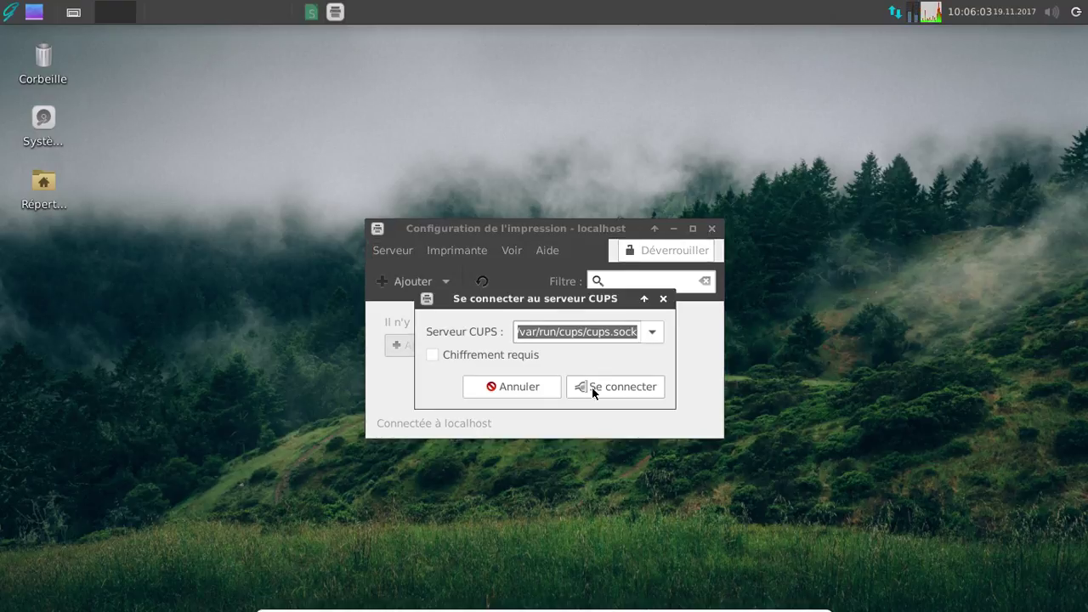
{"action": "left_click", "coordinate": [591, 387]}
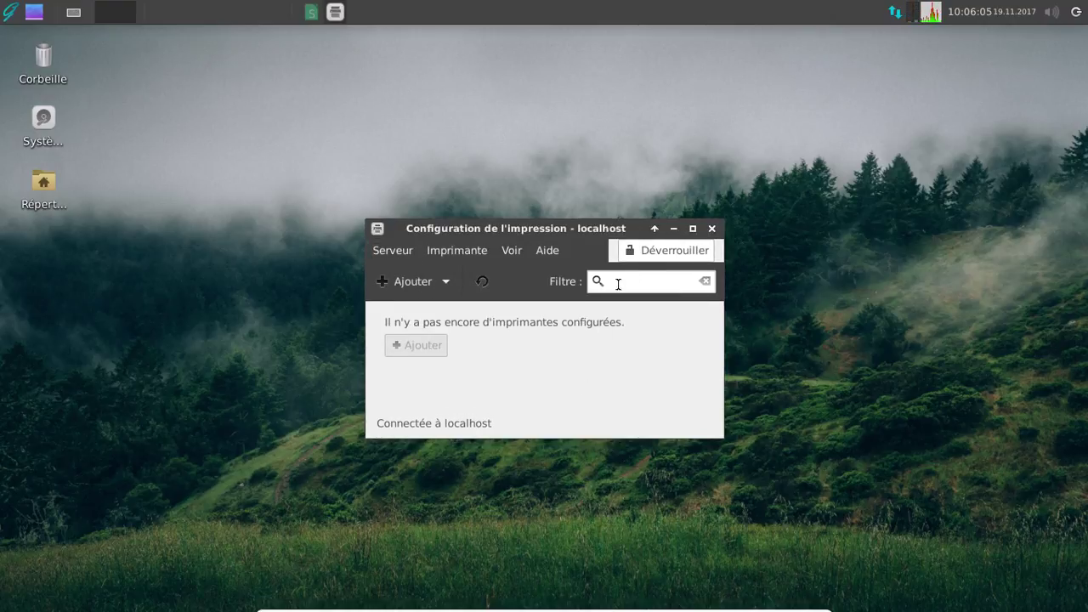
{"action": "left_click", "coordinate": [711, 229]}
{"action": "left_click", "coordinate": [12, 13]}
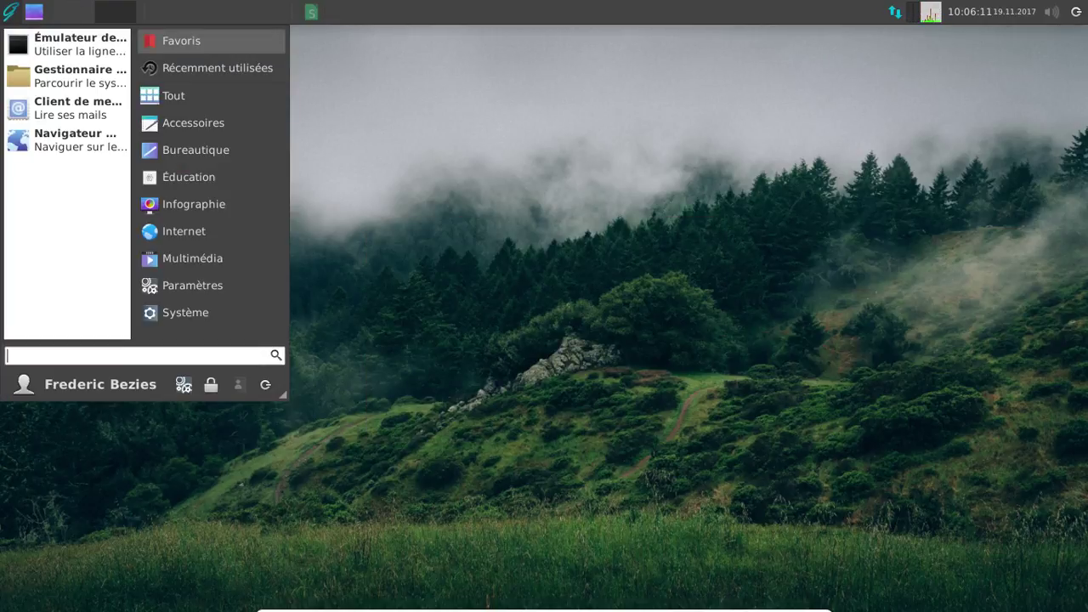
- Search 'hp' in the Whisker menu and launch HP Device Manager
{"action": "type", "text": "pi"}
{"action": "key", "text": "BackSpace"}
{"action": "key", "text": "BackSpace"}
{"action": "type", "text": "hp"}
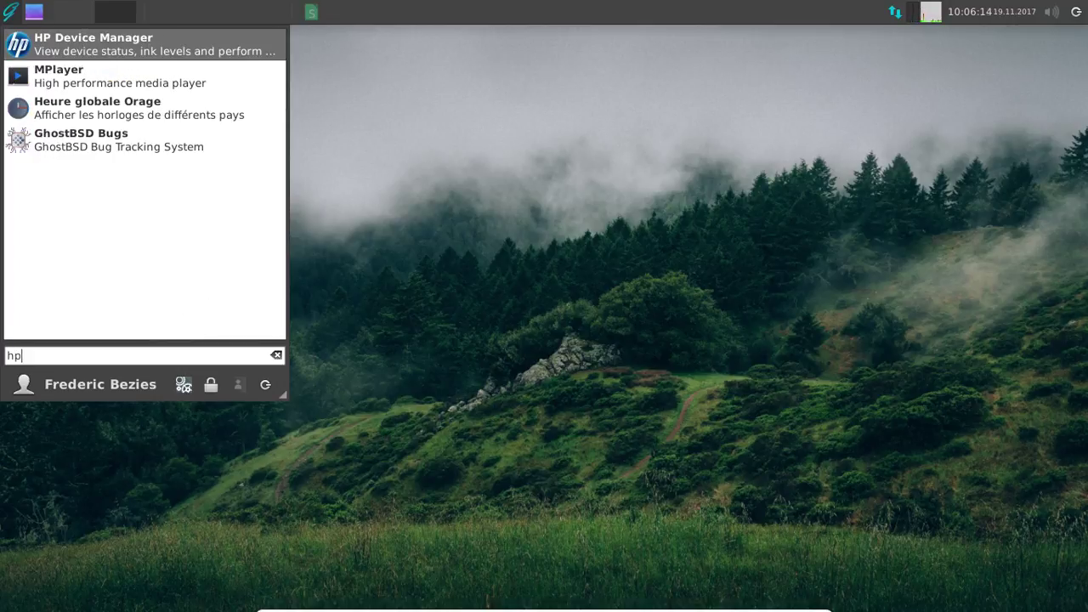
{"action": "left_click", "coordinate": [71, 36]}
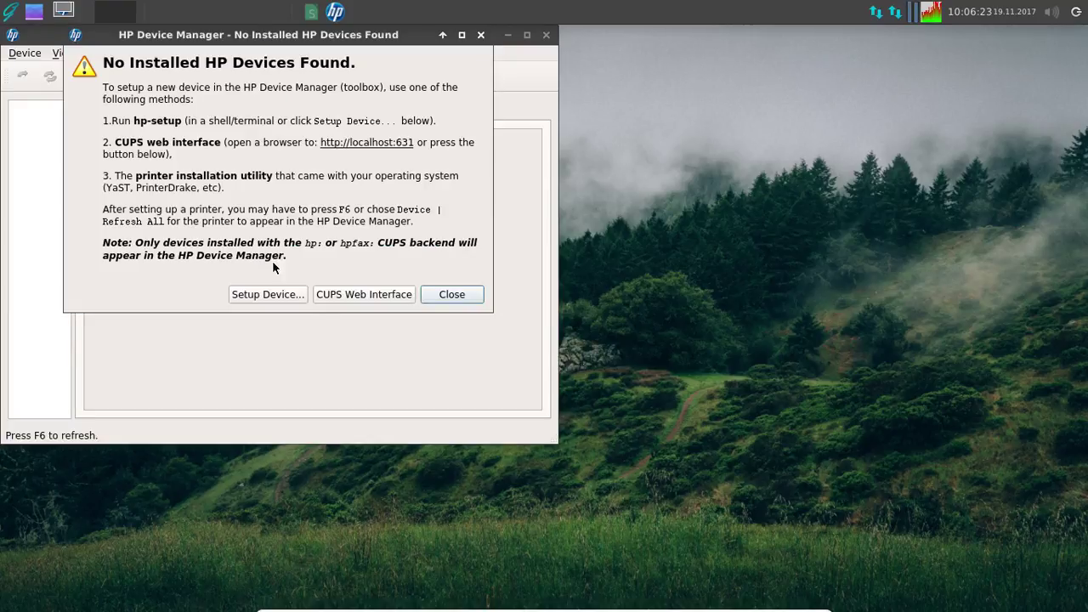
- Set up the USB-connected HP Deskjet 2130 and add it as a printer
{"action": "left_click", "coordinate": [293, 295]}
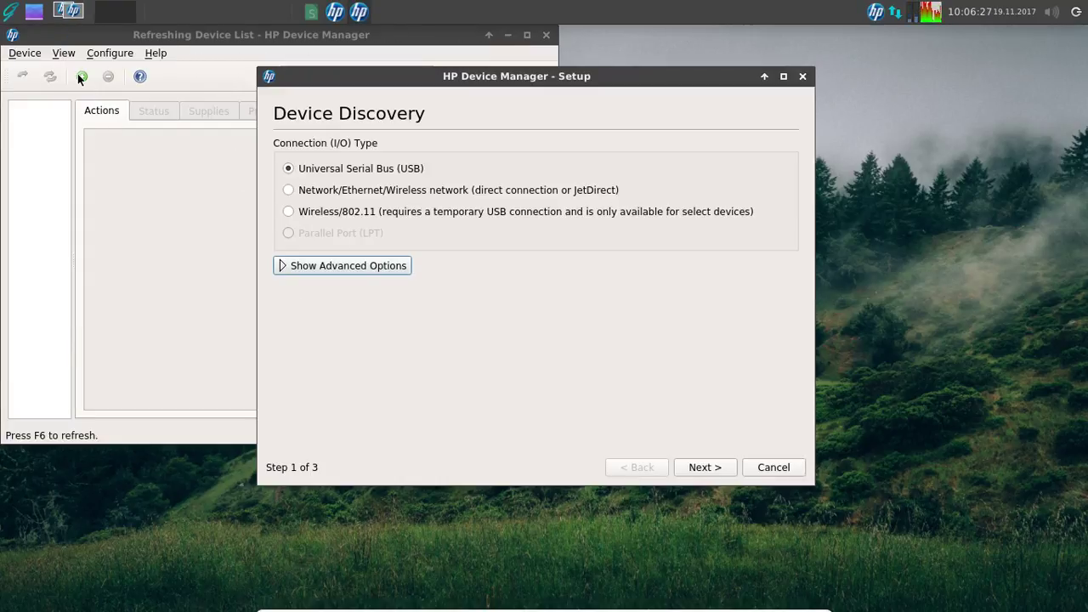
{"action": "left_click", "coordinate": [705, 468]}
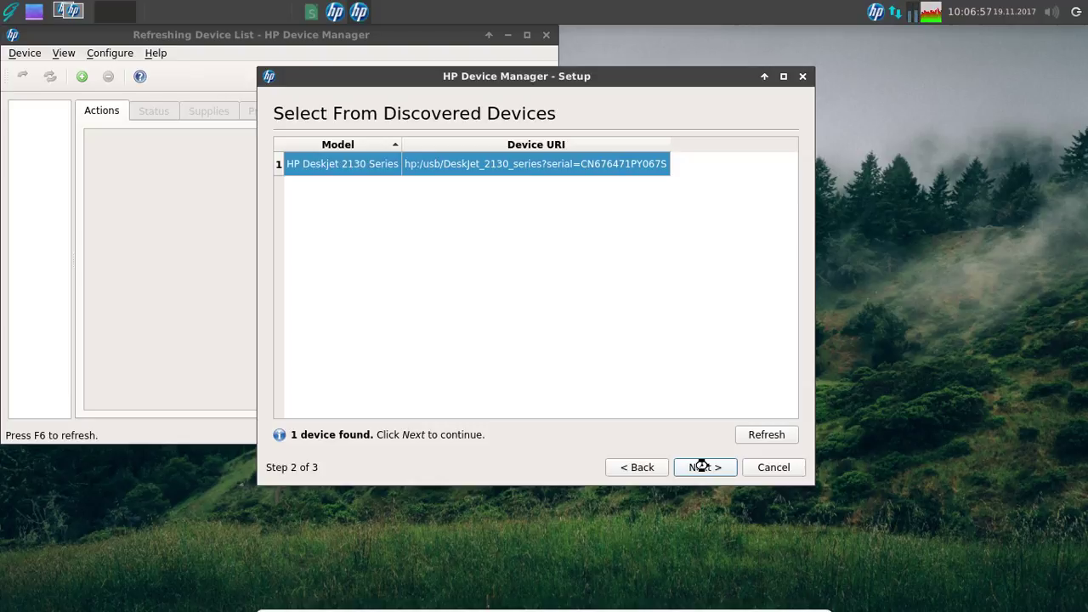
{"action": "left_click", "coordinate": [702, 467]}
{"action": "left_click", "coordinate": [704, 467]}
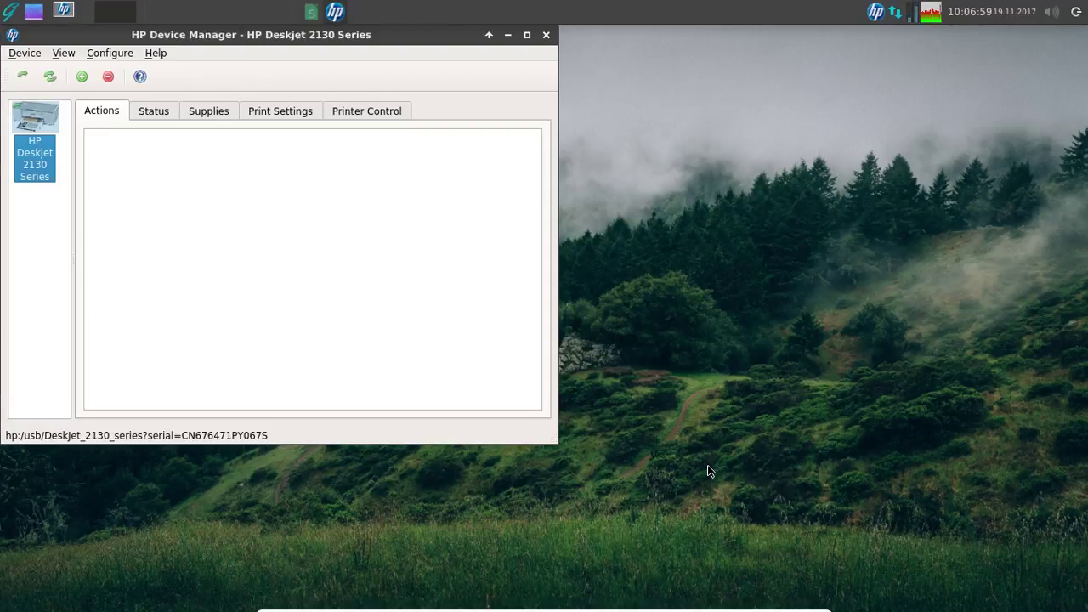
- Review the Deskjet 2130's status and black and tri-color ink levels, then close HP Device Manager
{"action": "left_click", "coordinate": [255, 112]}
{"action": "left_click", "coordinate": [205, 114]}
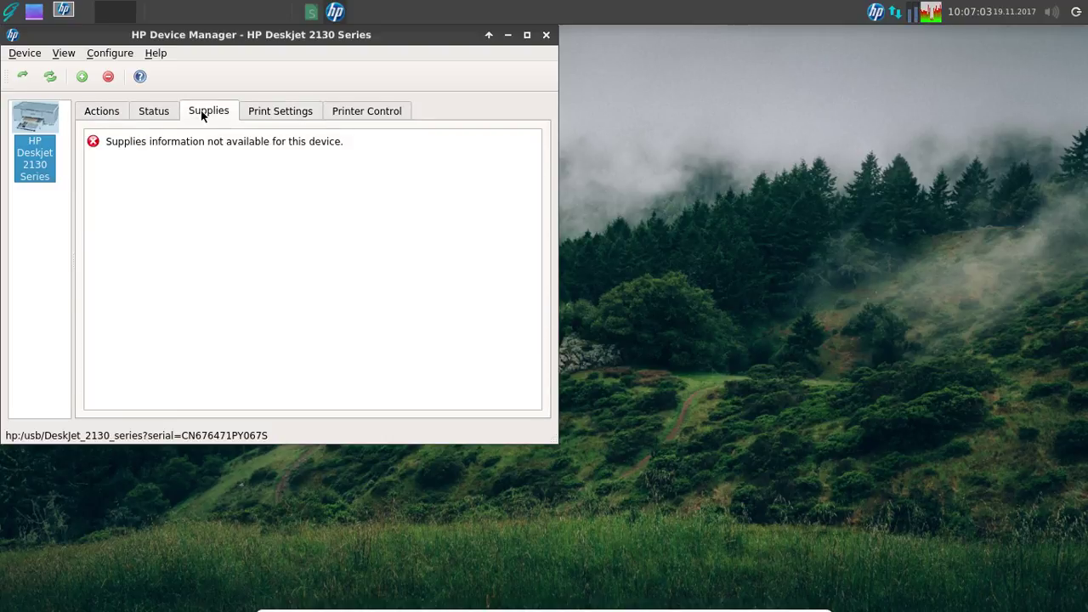
{"action": "left_click", "coordinate": [149, 116]}
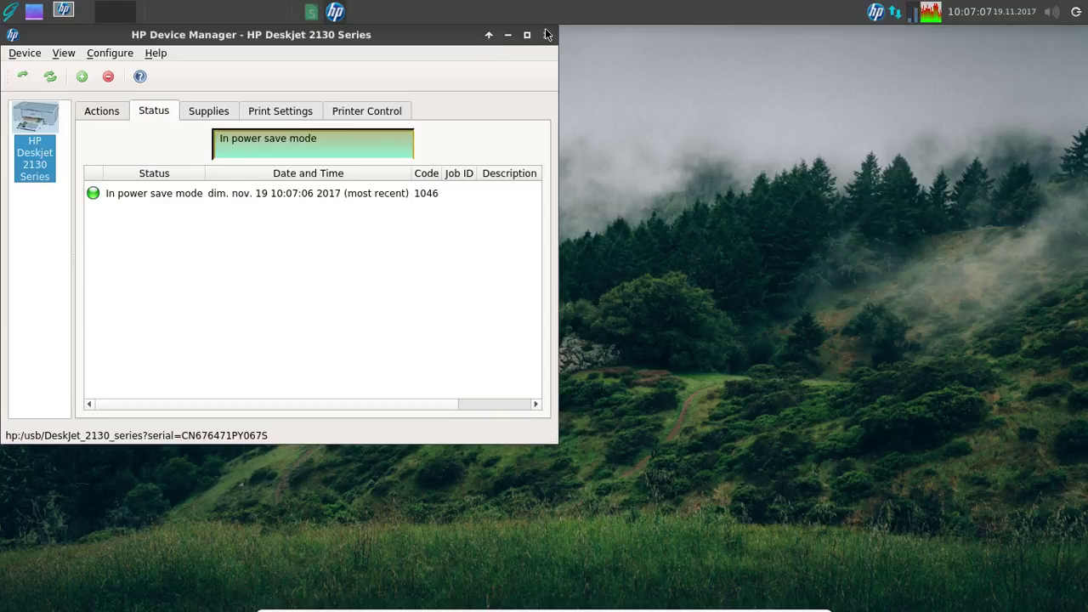
{"action": "left_click", "coordinate": [220, 111]}
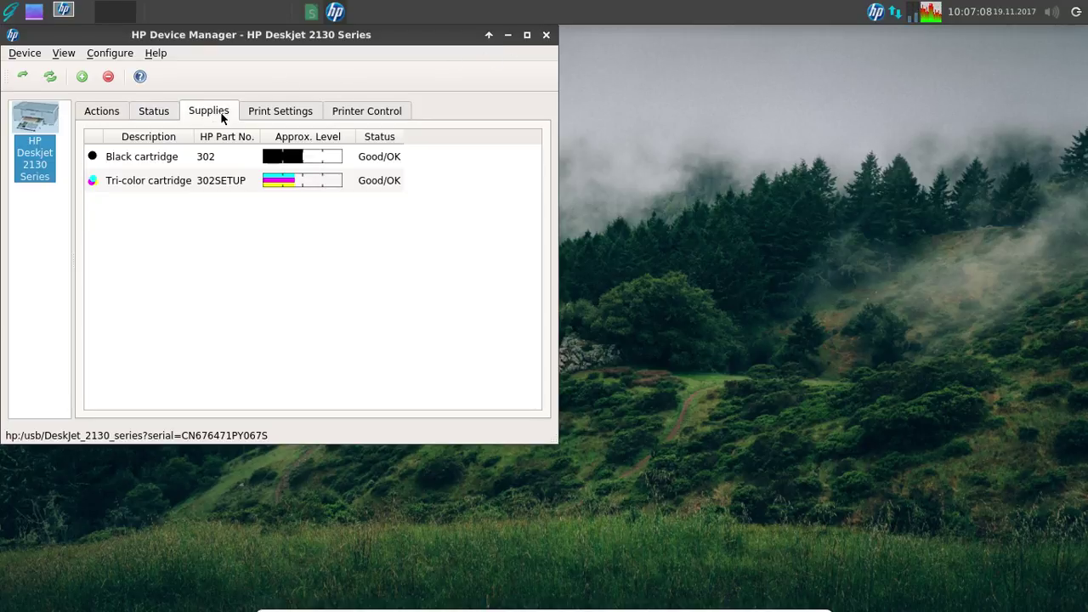
{"action": "left_click", "coordinate": [545, 38]}
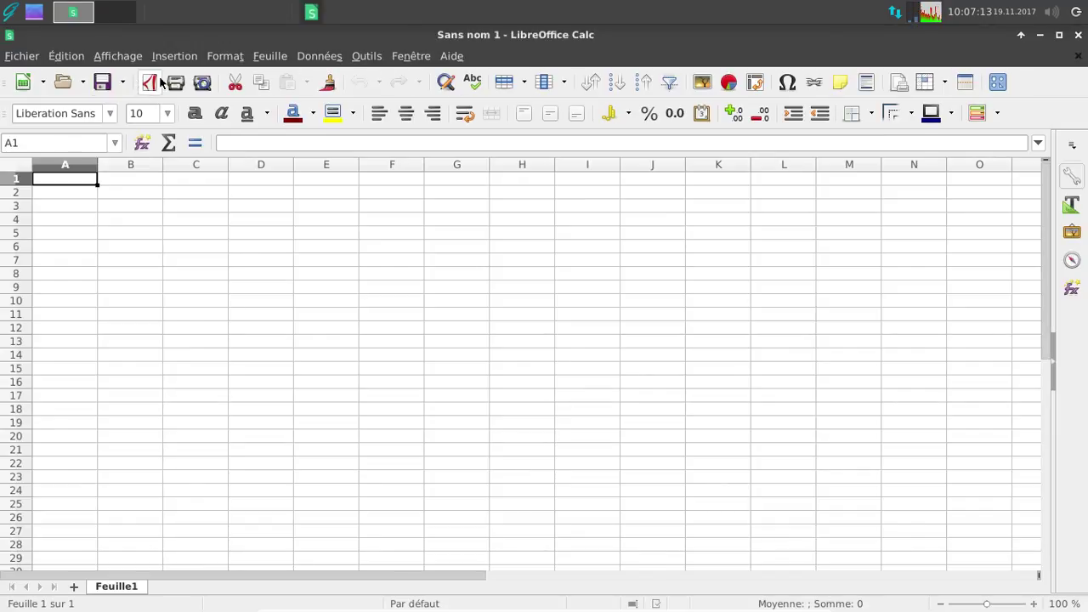
- Verify DeskJet_2130 in Calc's print dialog and Configuration de l'impression, then close Calc
{"action": "left_click", "coordinate": [177, 81]}
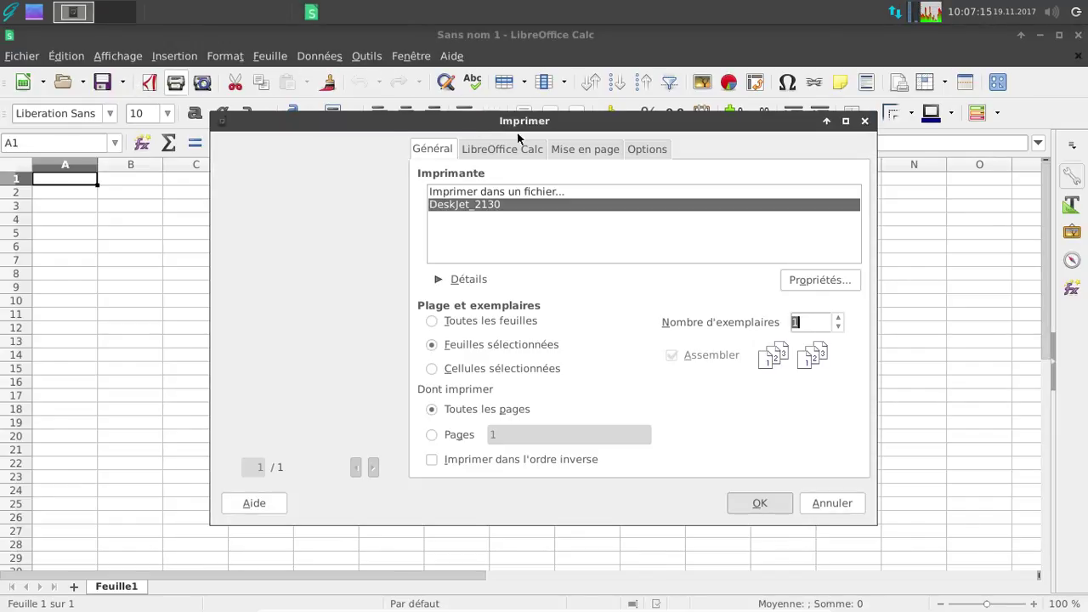
{"action": "left_click", "coordinate": [865, 122]}
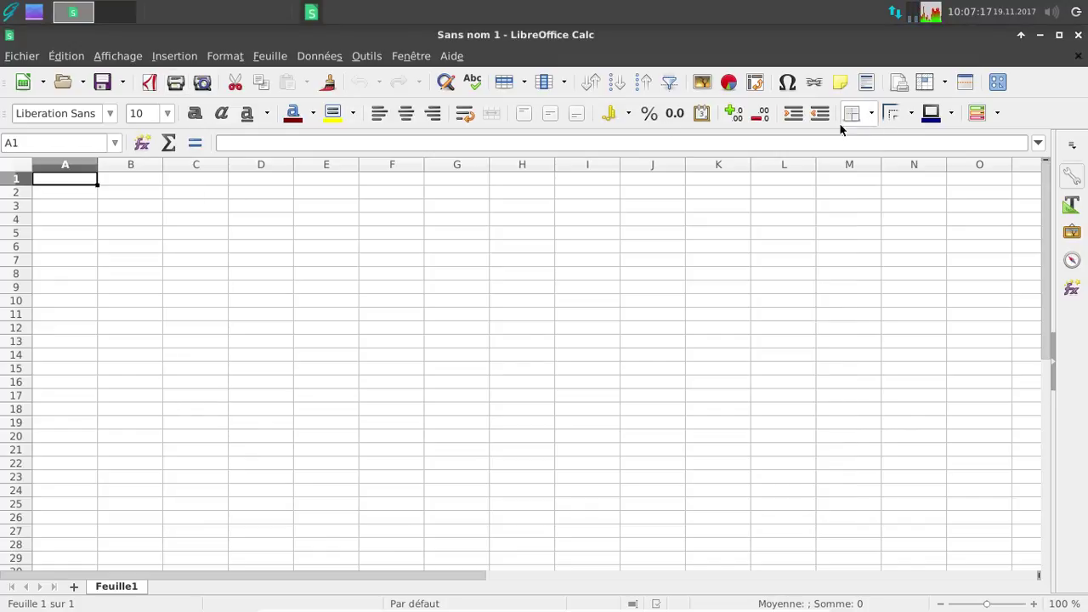
{"action": "left_click", "coordinate": [7, 12]}
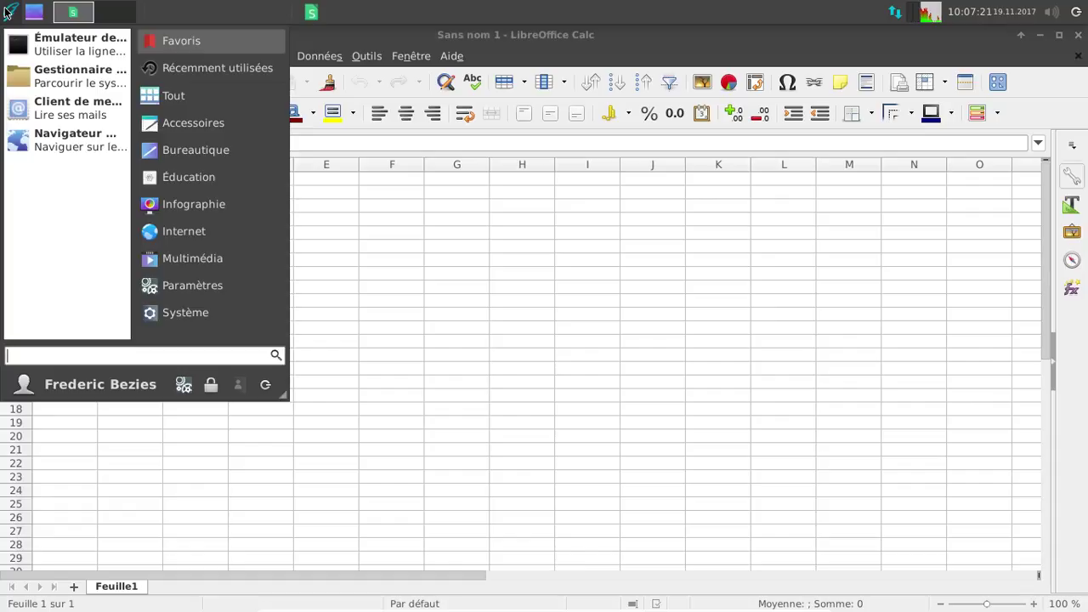
{"action": "type", "text": "imp"}
{"action": "left_click", "coordinate": [76, 82]}
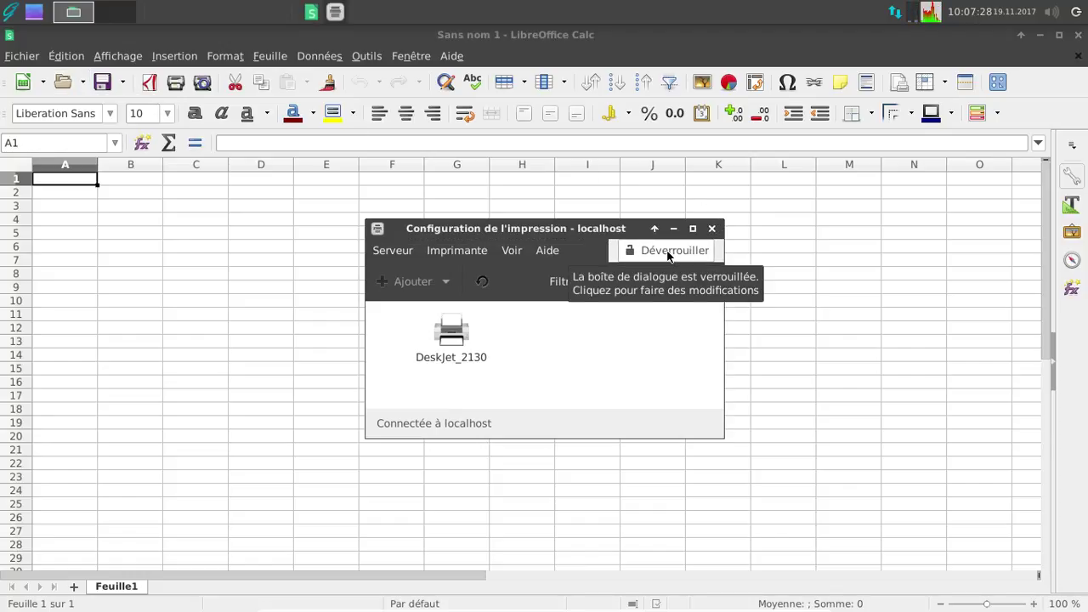
{"action": "left_click", "coordinate": [712, 230]}
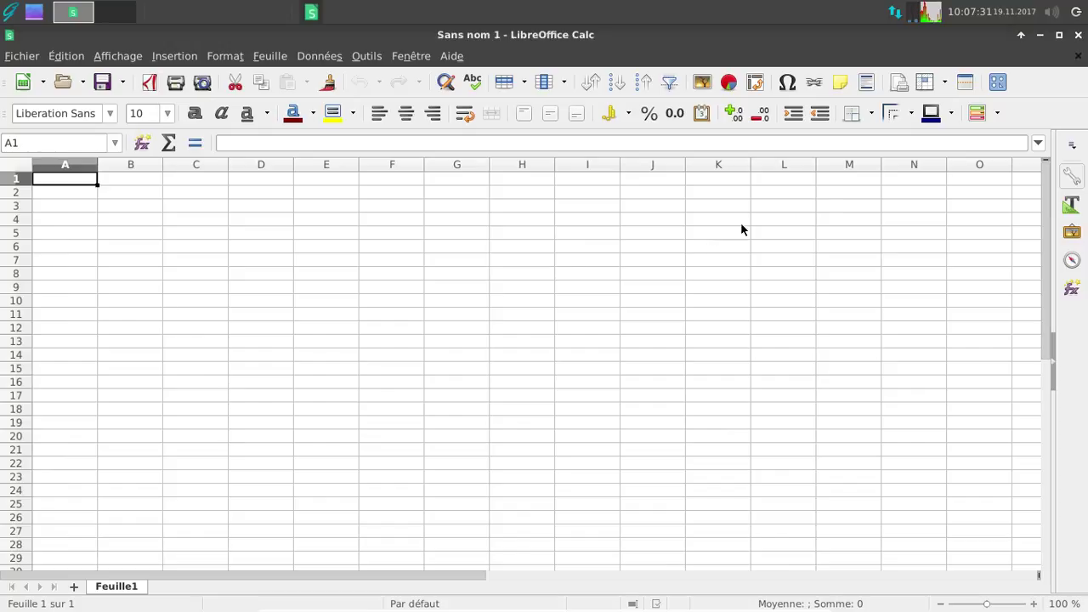
{"action": "left_click", "coordinate": [1078, 35]}
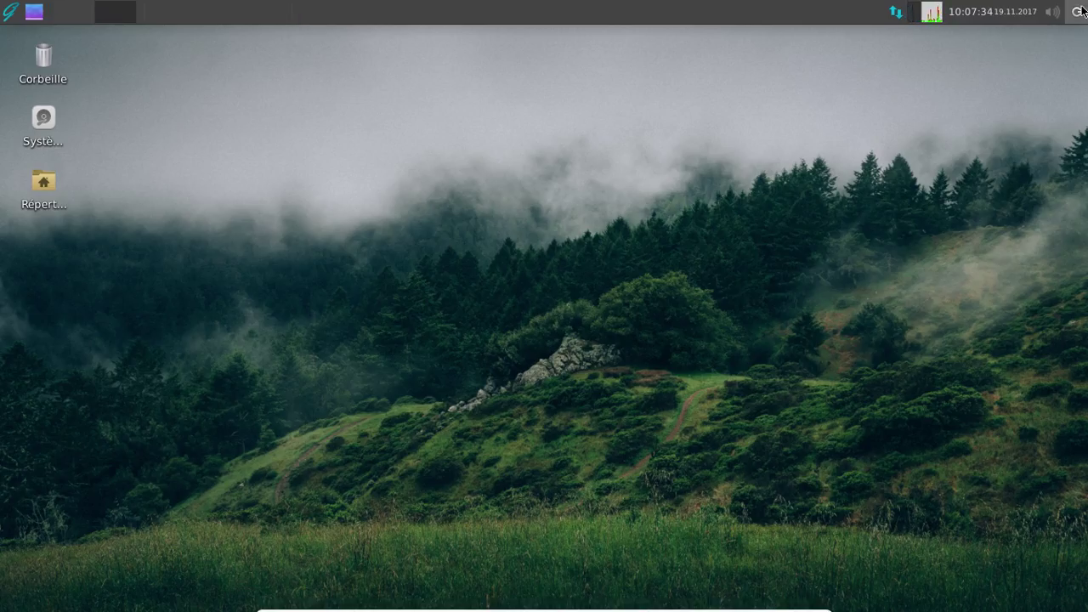
- Shut down the GhostBSD Xfce guest and leave VirtualBox full-screen mode
{"action": "left_click", "coordinate": [1077, 12]}
{"action": "left_click", "coordinate": [651, 287]}
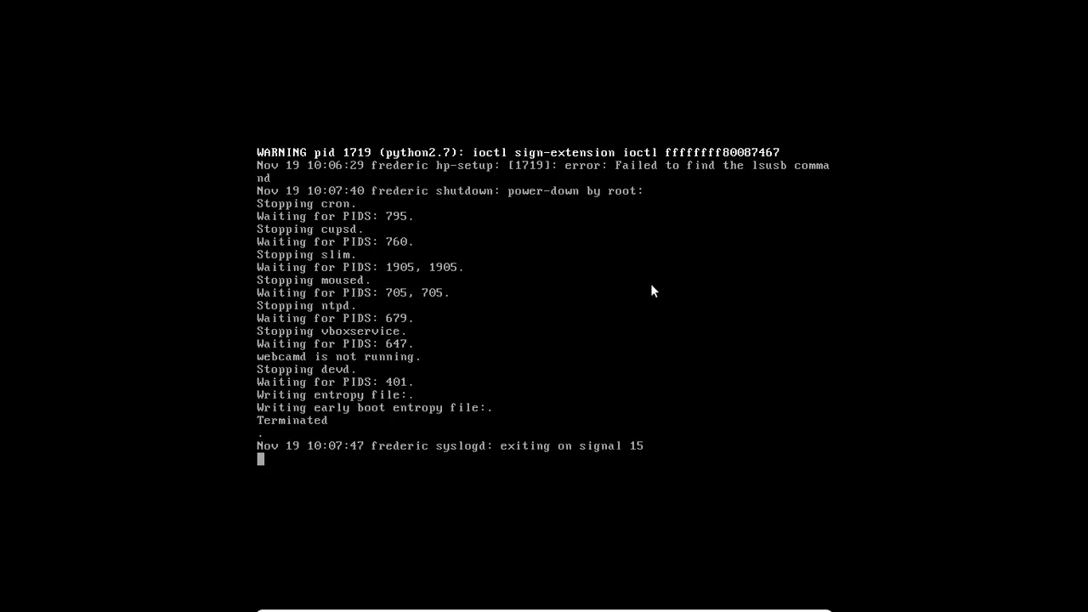
{"action": "key", "text": "ctrl+f"}
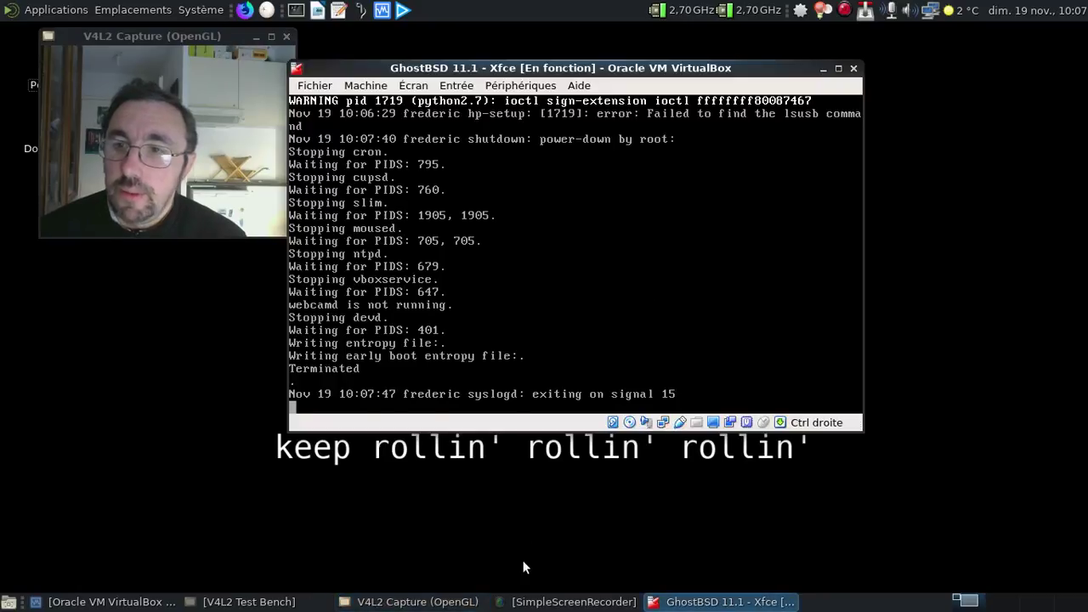
- Power off the Xfce machine and select GhostBSD 11.1 - Mate in VirtualBox Manager
{"action": "left_click", "coordinate": [855, 68]}
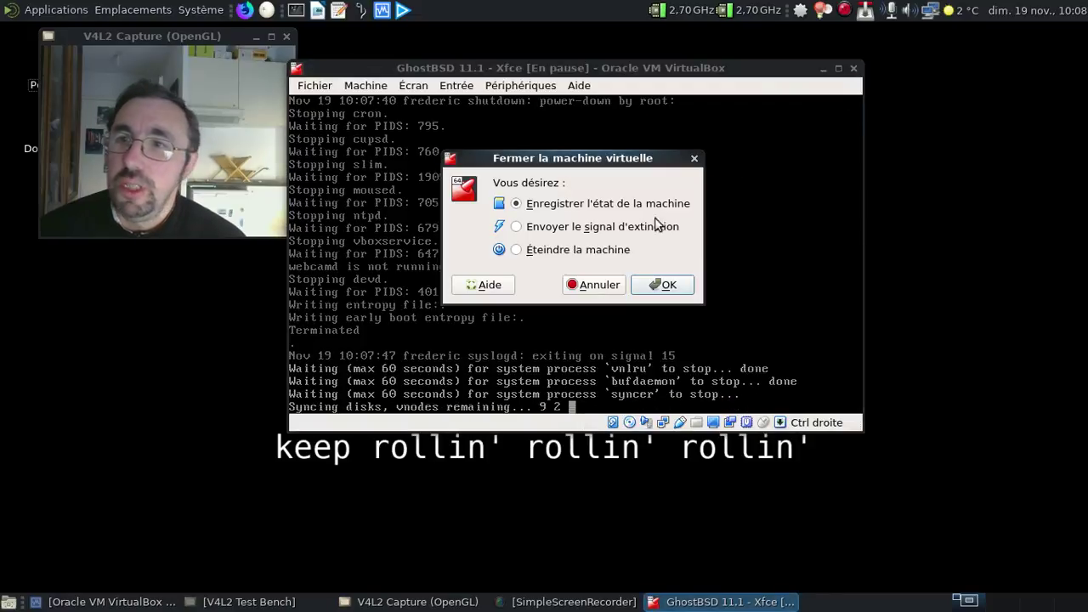
{"action": "left_click", "coordinate": [530, 249]}
{"action": "left_click", "coordinate": [648, 279]}
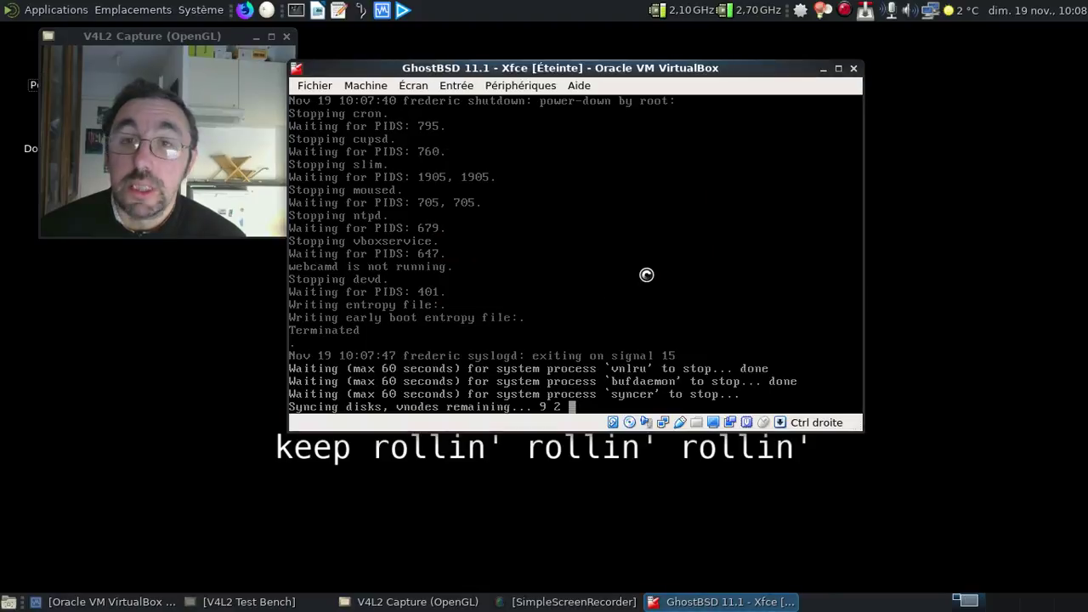
{"action": "left_click", "coordinate": [161, 601]}
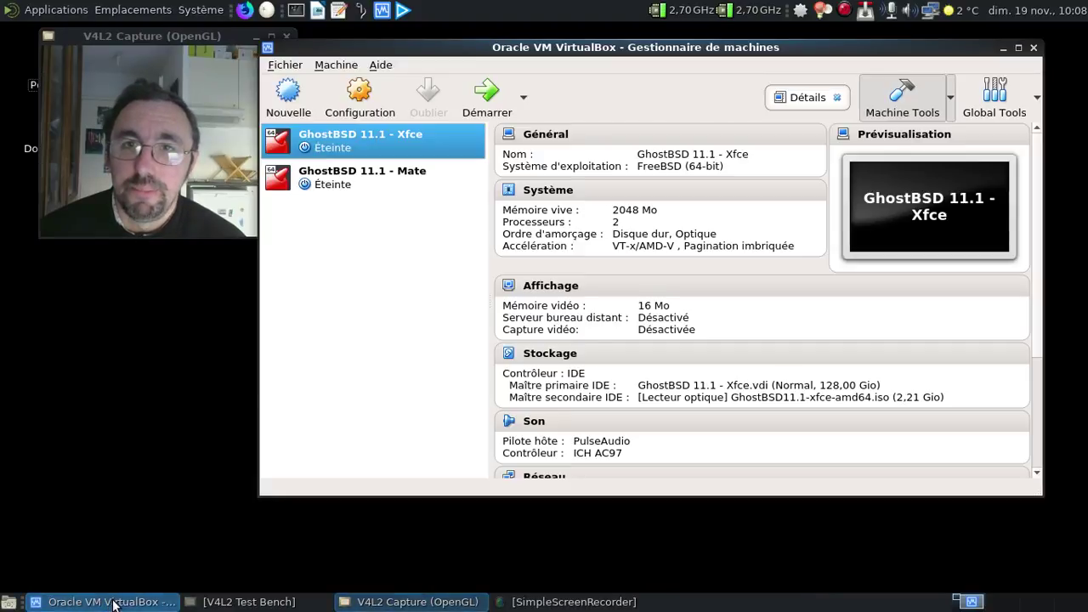
{"action": "left_click", "coordinate": [366, 177]}
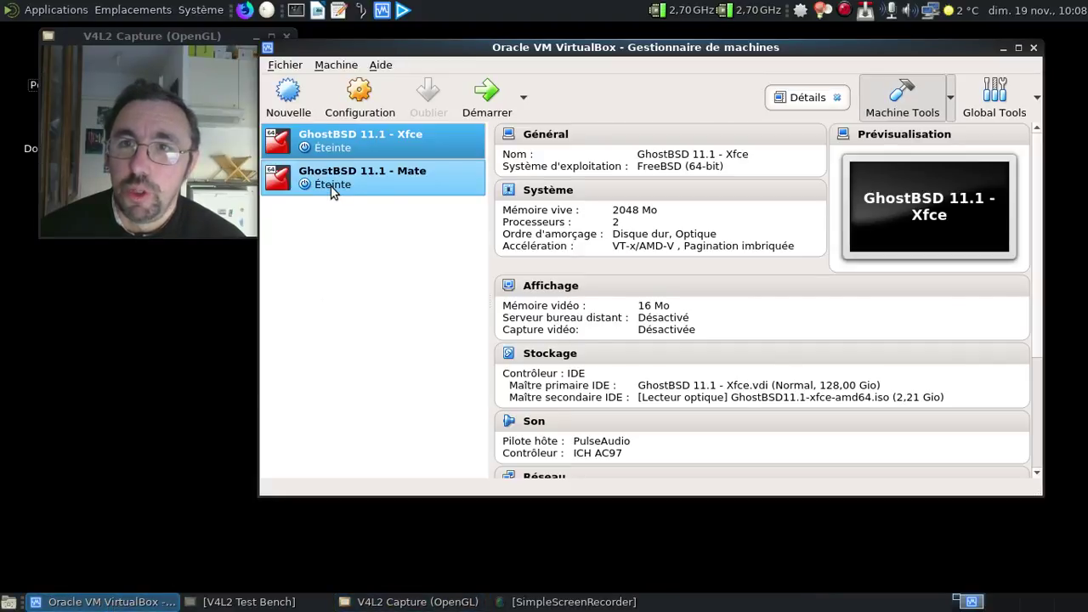
- Start the GhostBSD 11.1 - Mate machine with Démarrer and let it boot to the login screen
{"action": "left_click", "coordinate": [482, 100]}
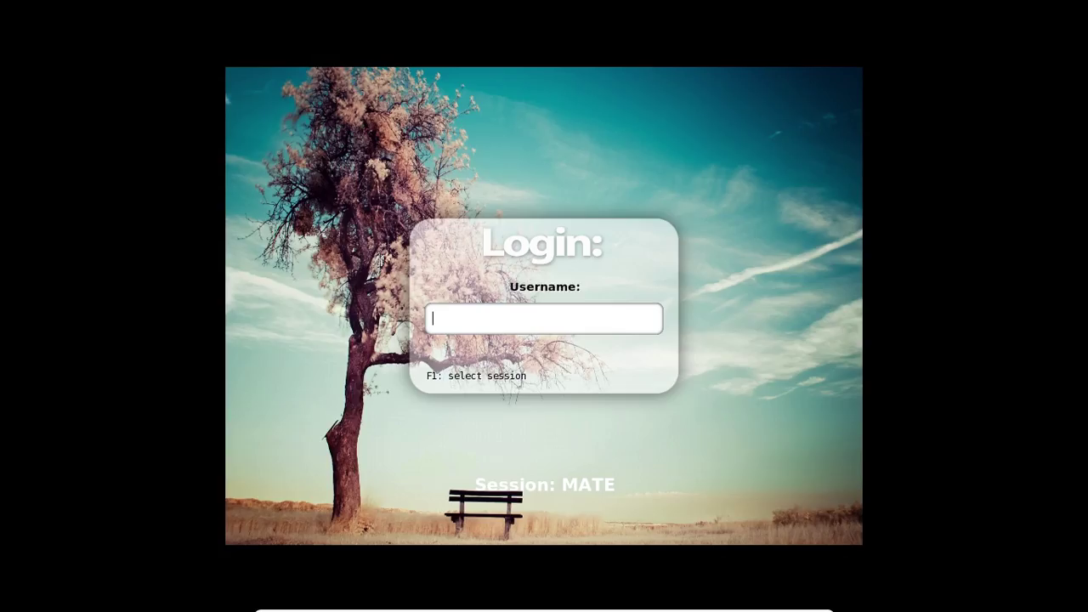
- Log in to the MATE session with the account's username and password
{"action": "type", "text": "tux"}
{"action": "key", "text": "Return"}
{"action": "type", "text": "******"}
{"action": "key", "text": "Return"}
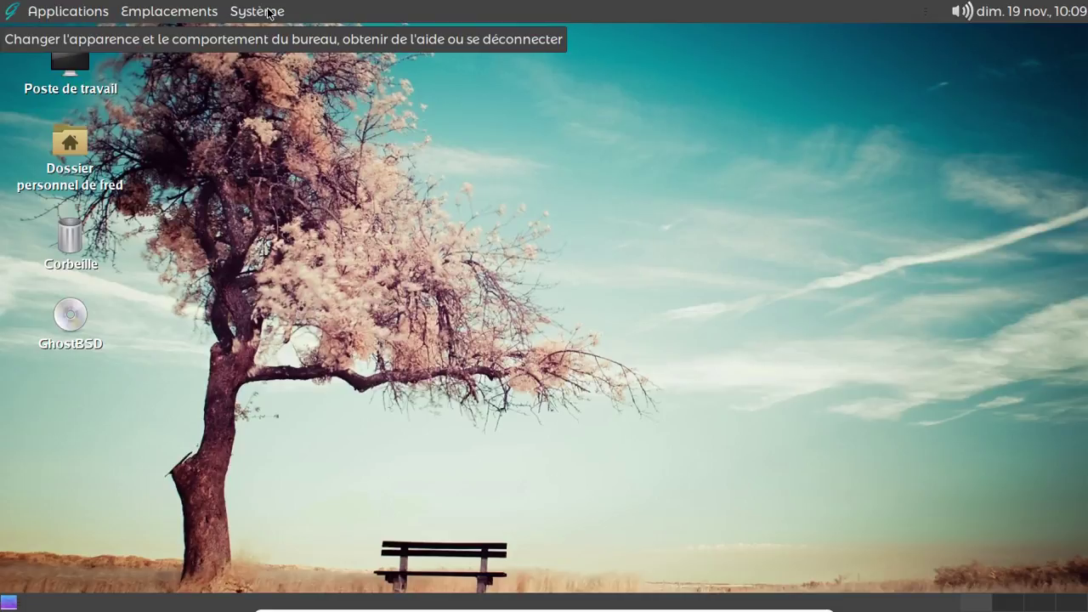
{"action": "left_click", "coordinate": [70, 152]}
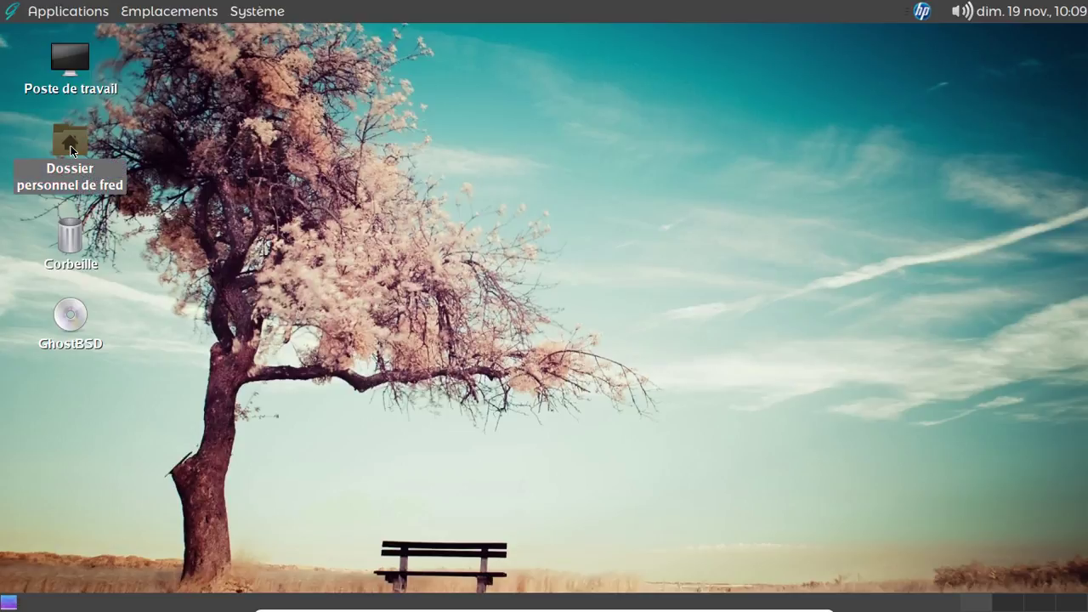
{"action": "double_click", "coordinate": [70, 149]}
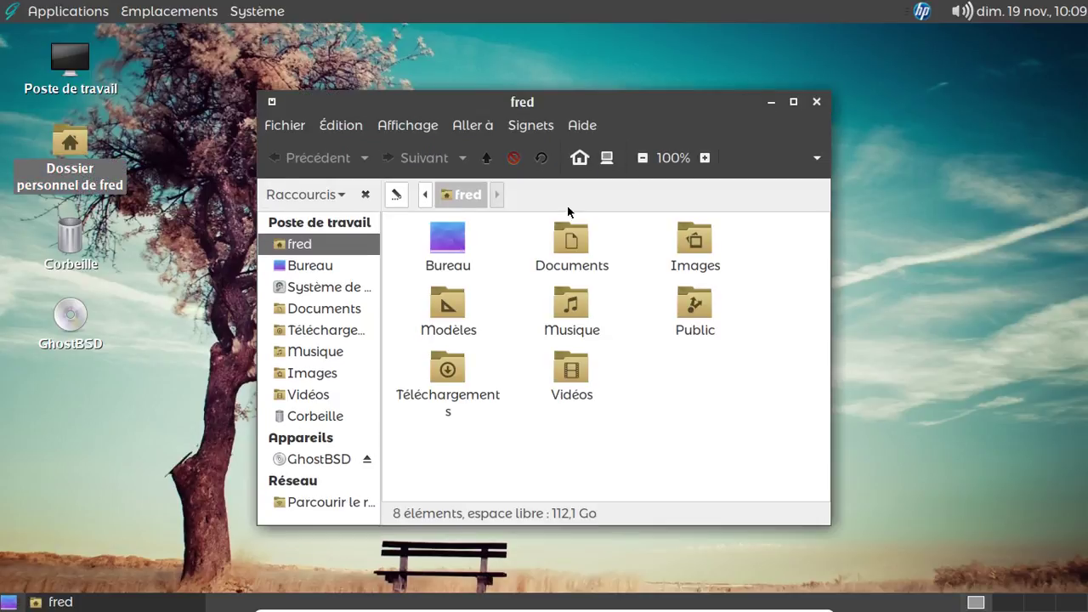
{"action": "left_click", "coordinate": [816, 102]}
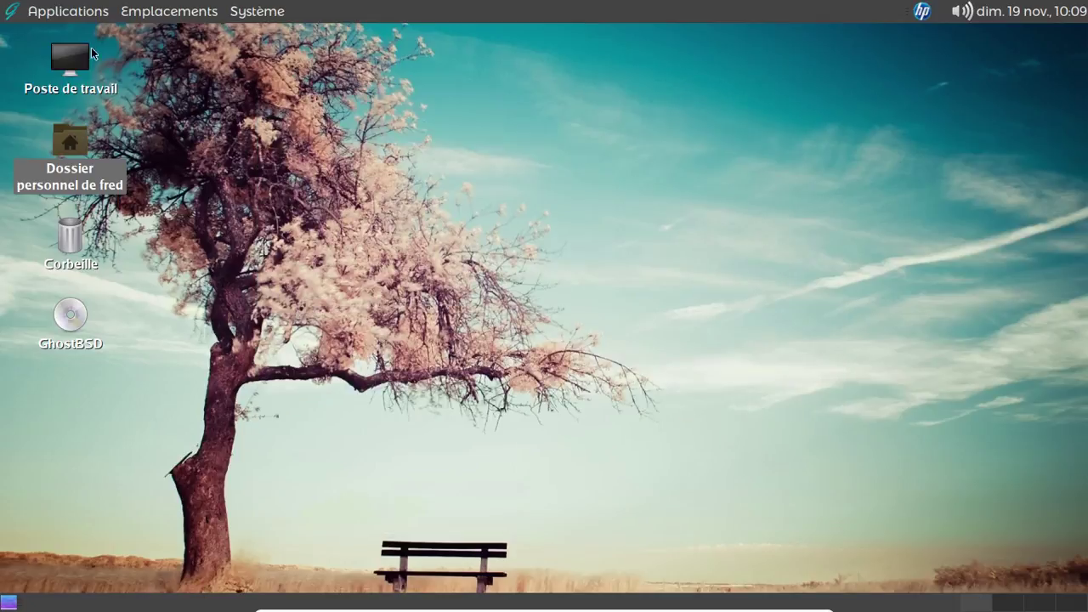
{"action": "left_click", "coordinate": [61, 12]}
{"action": "mouse_move", "coordinate": [98, 180]}
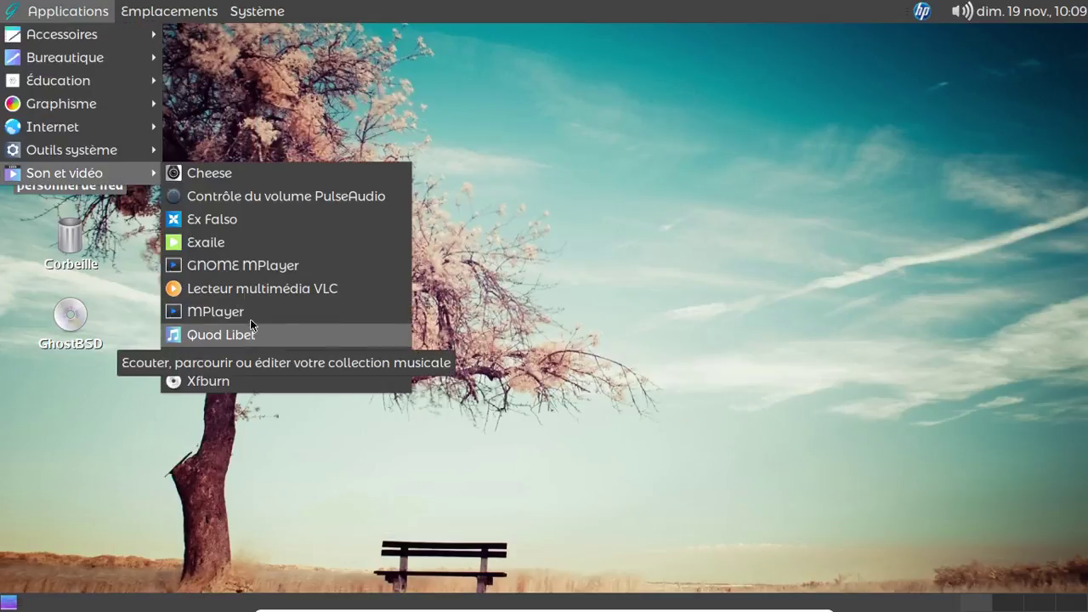
{"action": "left_click", "coordinate": [241, 296]}
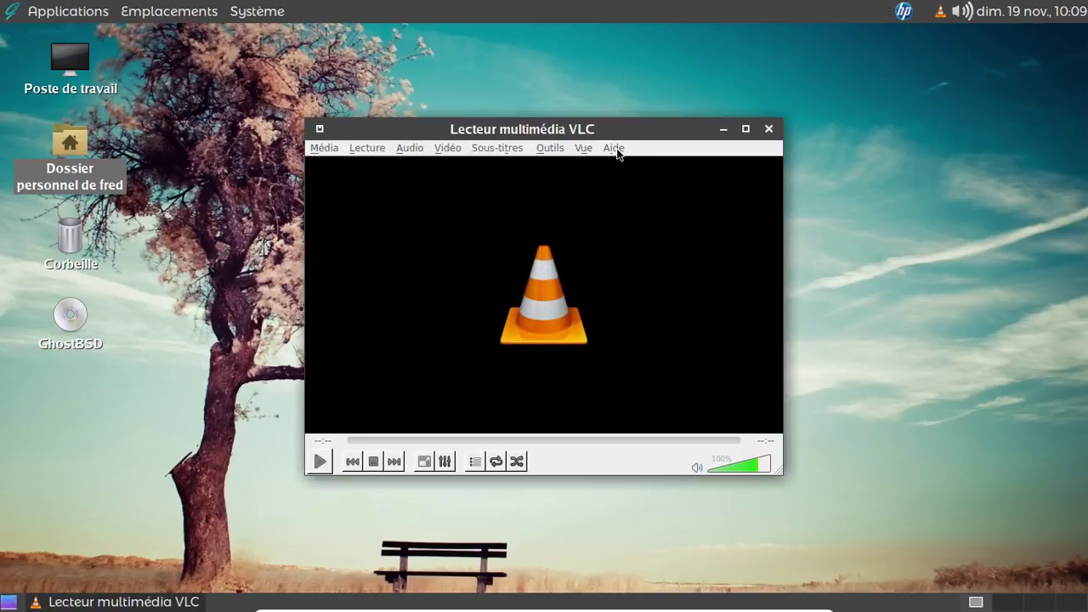
{"action": "left_click", "coordinate": [618, 151]}
{"action": "left_click", "coordinate": [626, 193]}
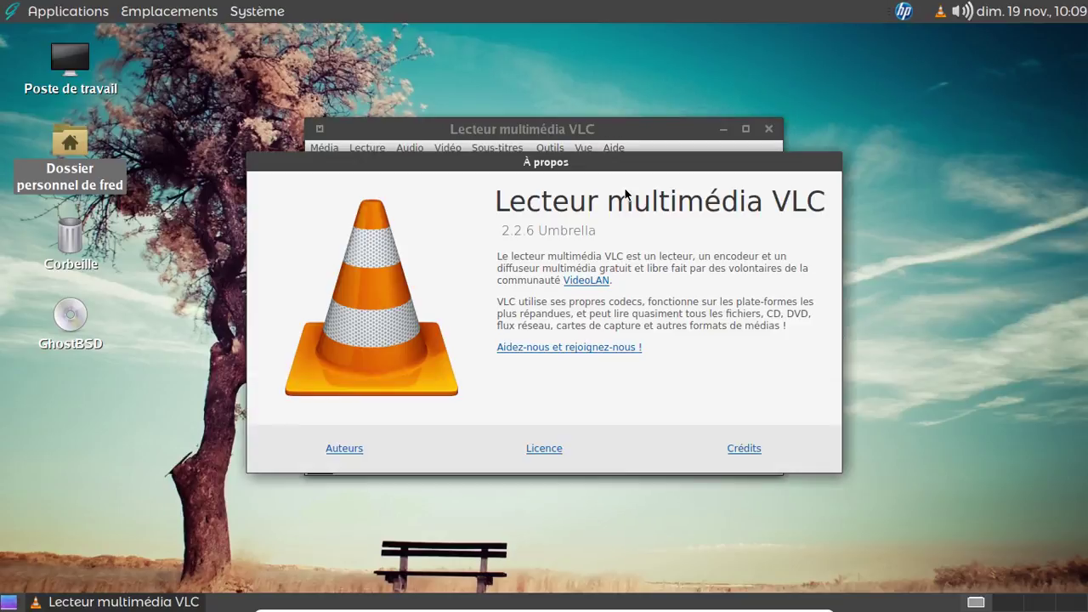
{"action": "key", "text": "Escape"}
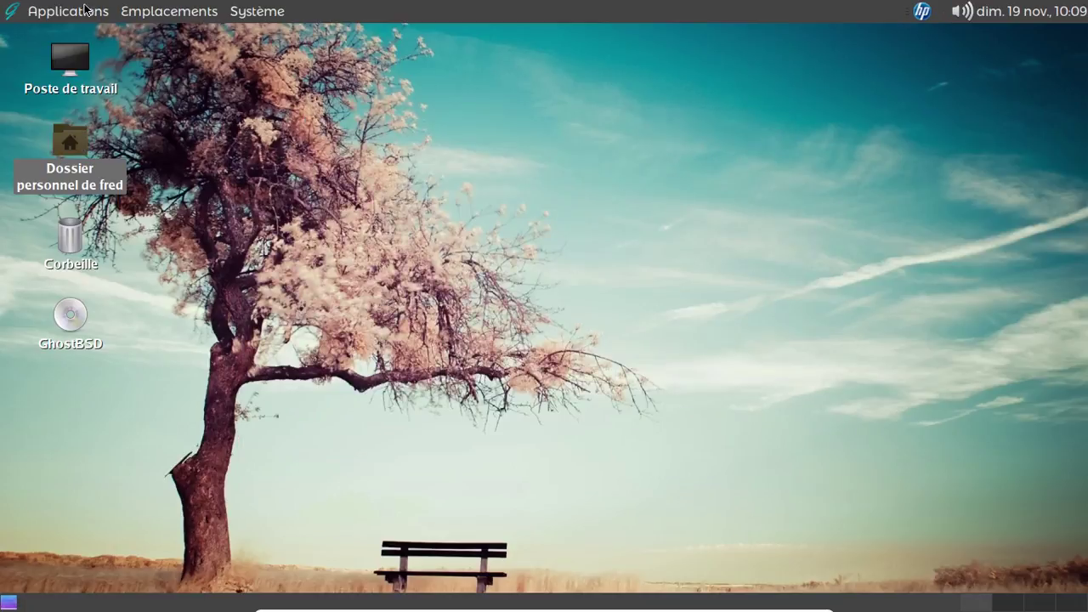
{"action": "left_click", "coordinate": [85, 10]}
{"action": "mouse_move", "coordinate": [110, 177]}
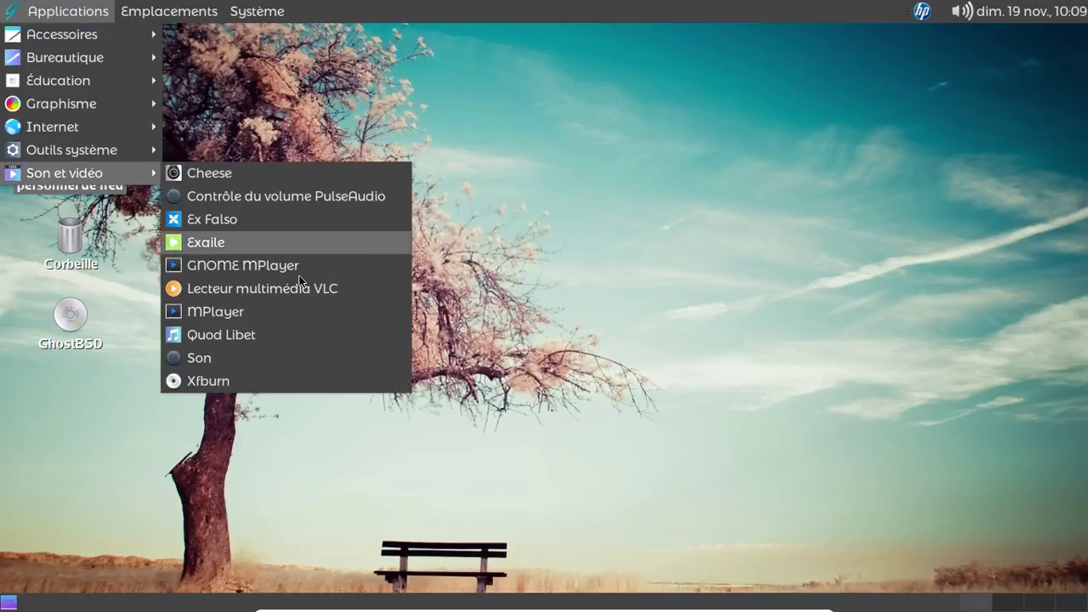
{"action": "left_click", "coordinate": [274, 334]}
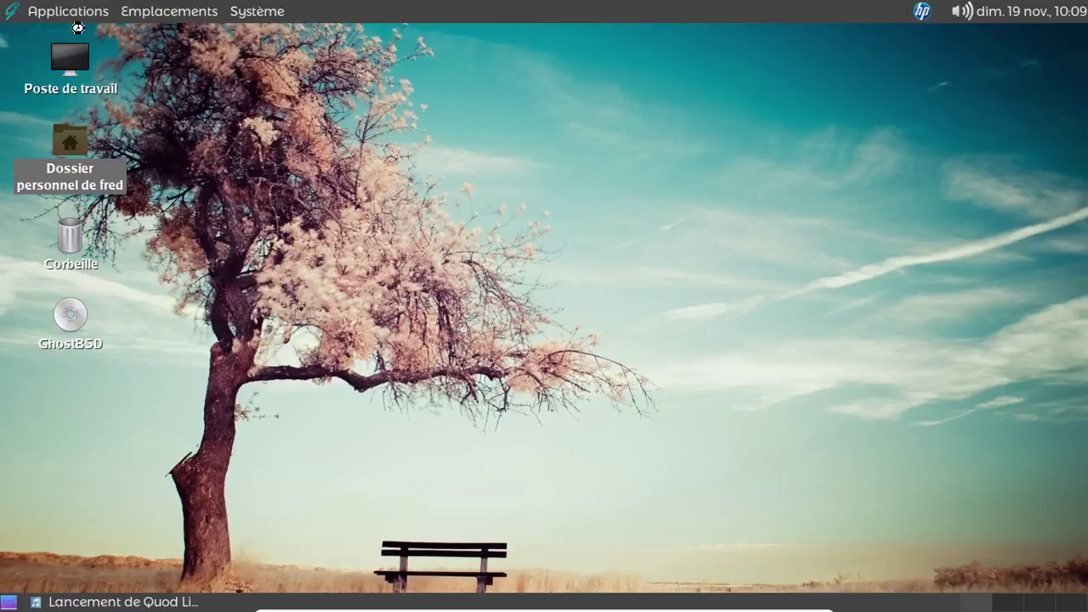
{"action": "left_click", "coordinate": [155, 10]}
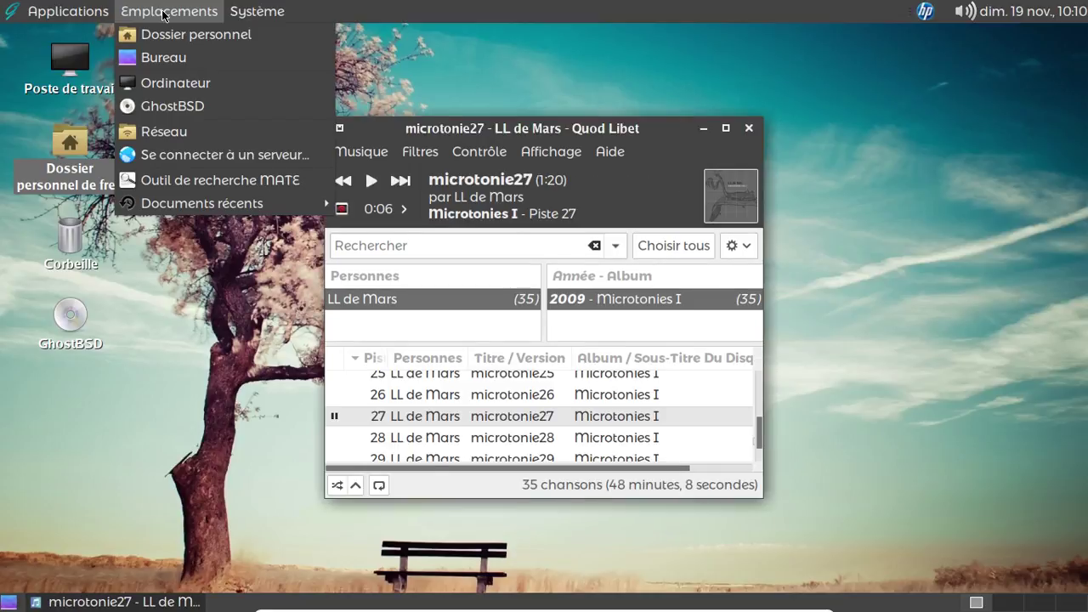
{"action": "left_click", "coordinate": [525, 395]}
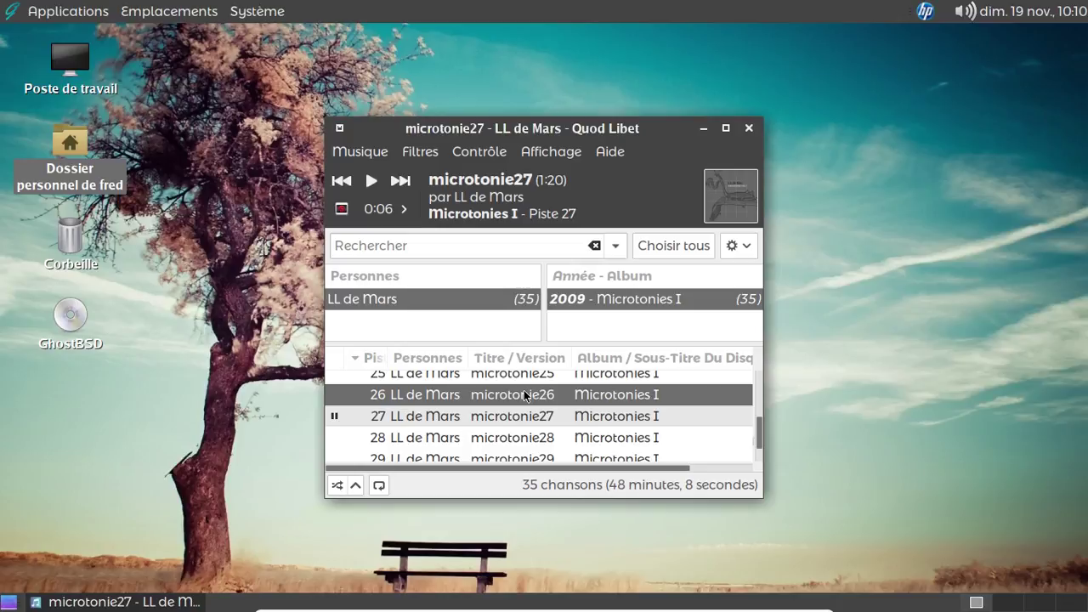
{"action": "double_click", "coordinate": [525, 396]}
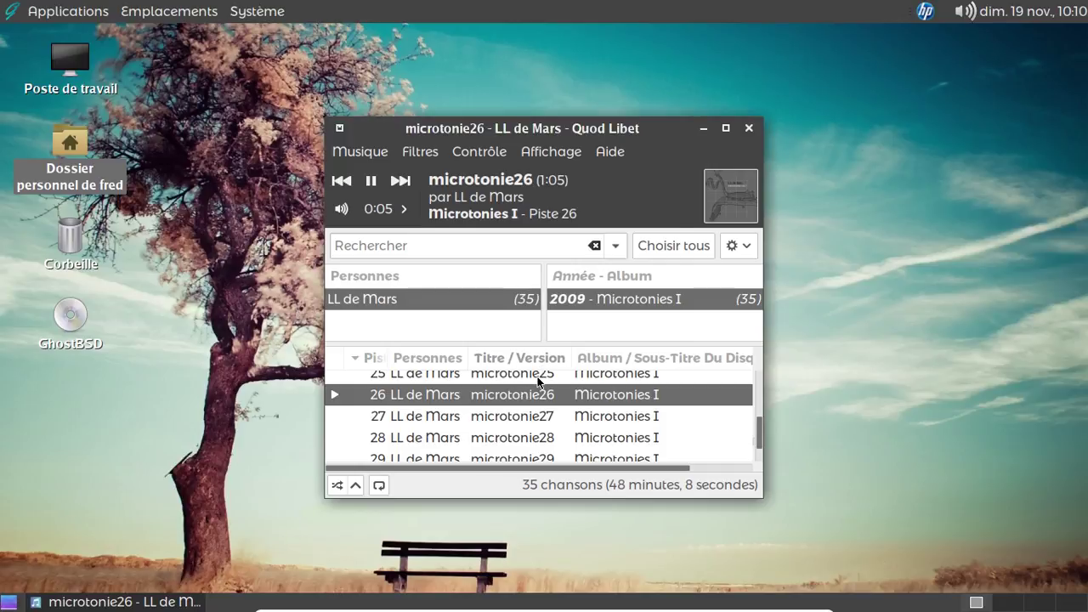
{"action": "double_click", "coordinate": [538, 379]}
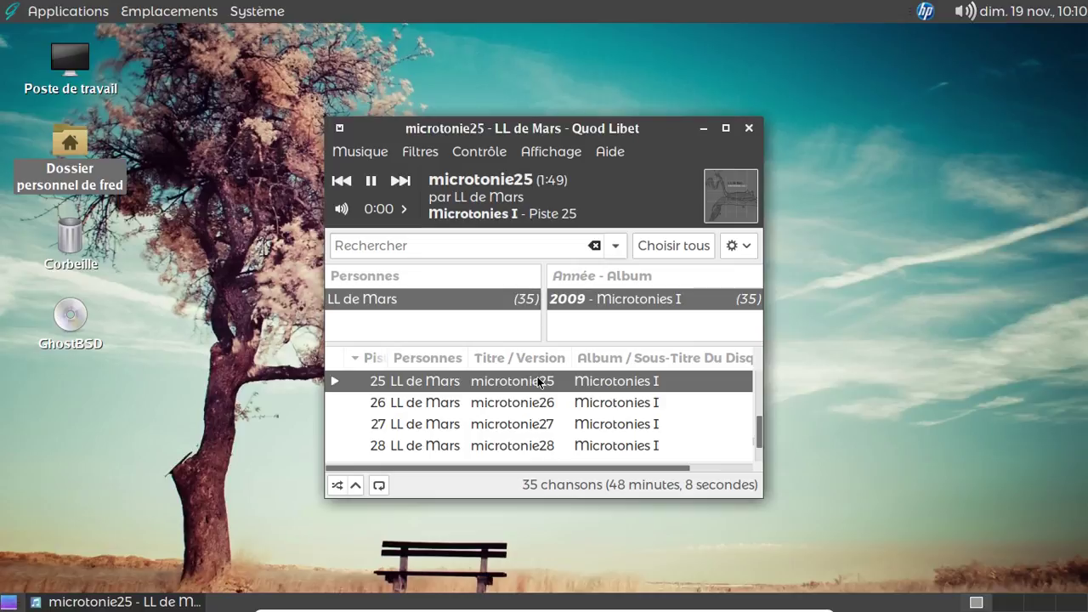
{"action": "left_click", "coordinate": [747, 131]}
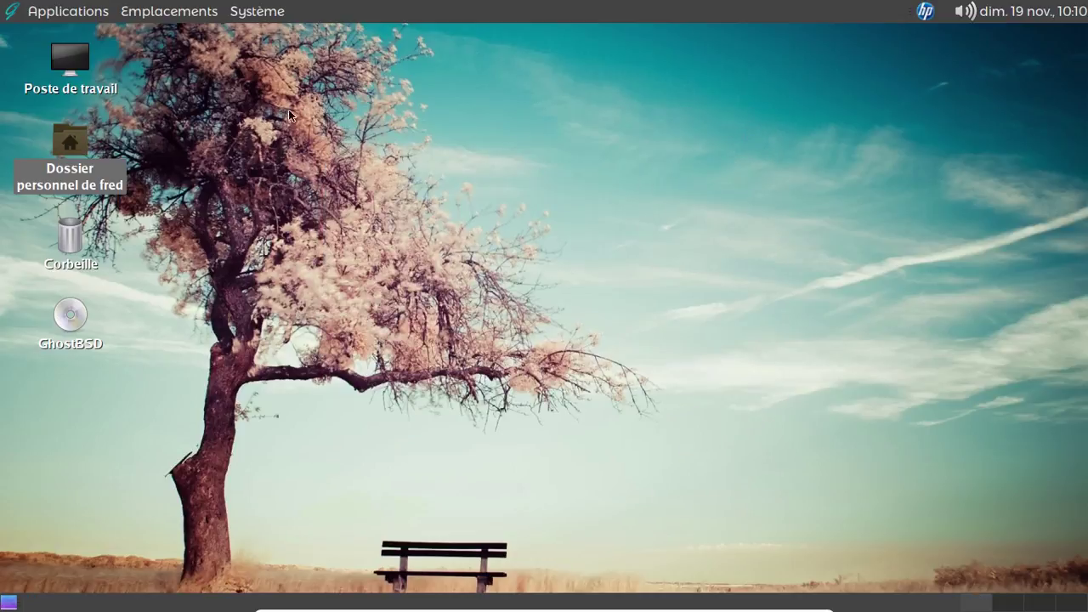
- Browse the Système and Applications submenus in the MATE top panel
{"action": "left_click", "coordinate": [252, 13]}
{"action": "mouse_move", "coordinate": [246, 34]}
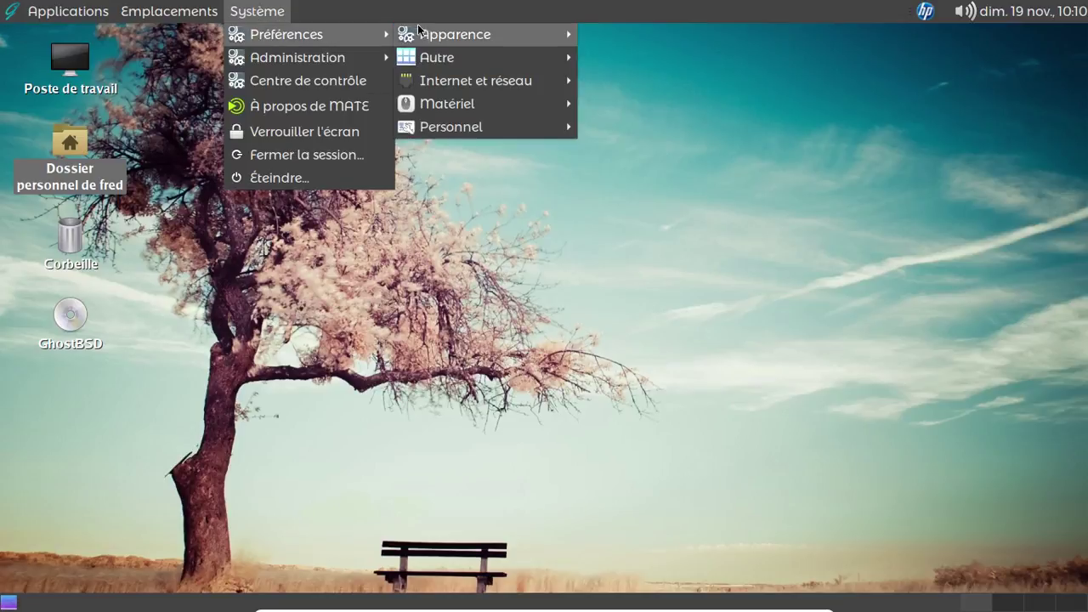
{"action": "mouse_move", "coordinate": [434, 33]}
{"action": "mouse_move", "coordinate": [68, 11]}
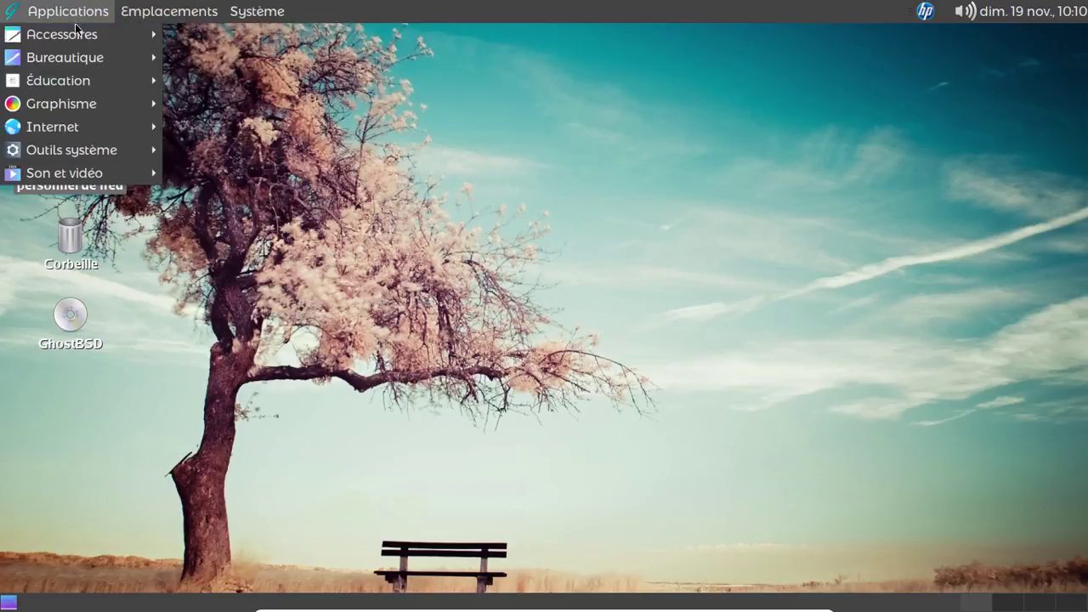
{"action": "mouse_move", "coordinate": [75, 34]}
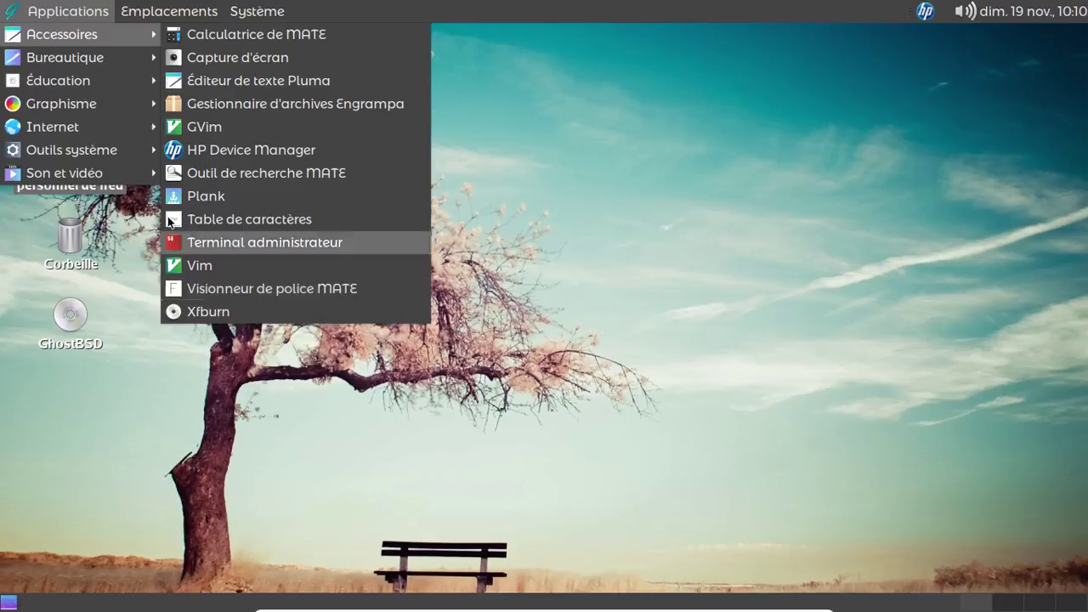
{"action": "mouse_move", "coordinate": [97, 89]}
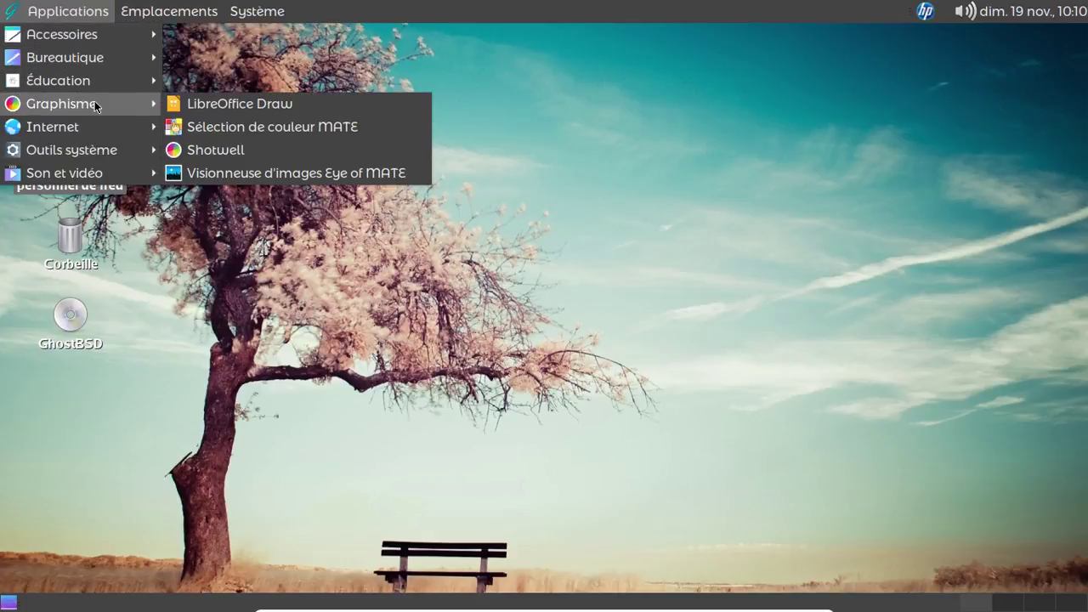
{"action": "mouse_move", "coordinate": [85, 127]}
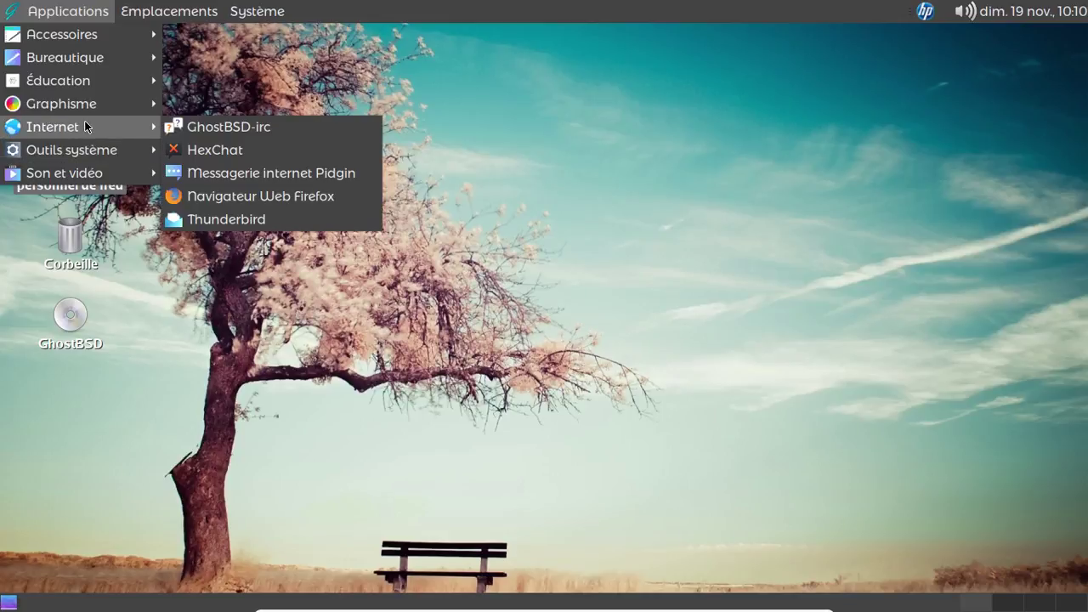
{"action": "mouse_move", "coordinate": [86, 155]}
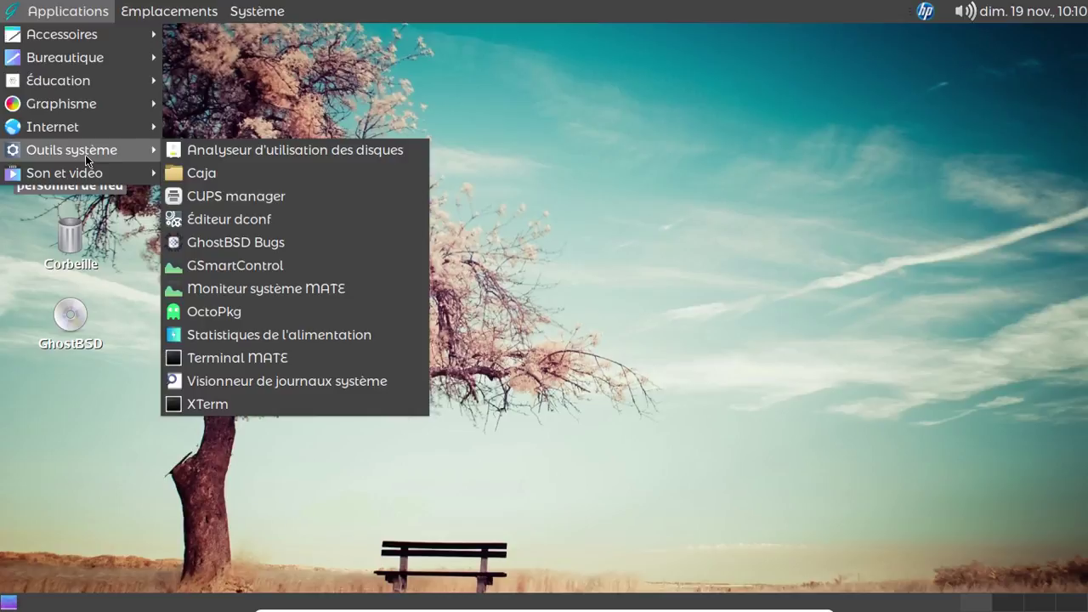
- Shut down MATE via Système > Éteindre… and exit VirtualBox full-screen with Right Ctrl+F
{"action": "mouse_move", "coordinate": [257, 11]}
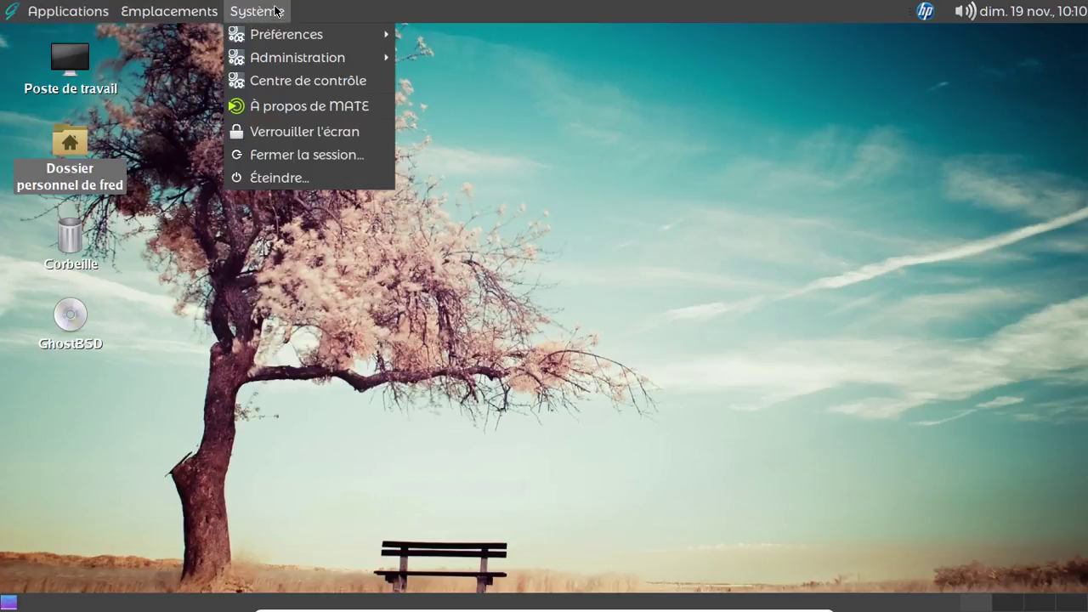
{"action": "left_click", "coordinate": [274, 174]}
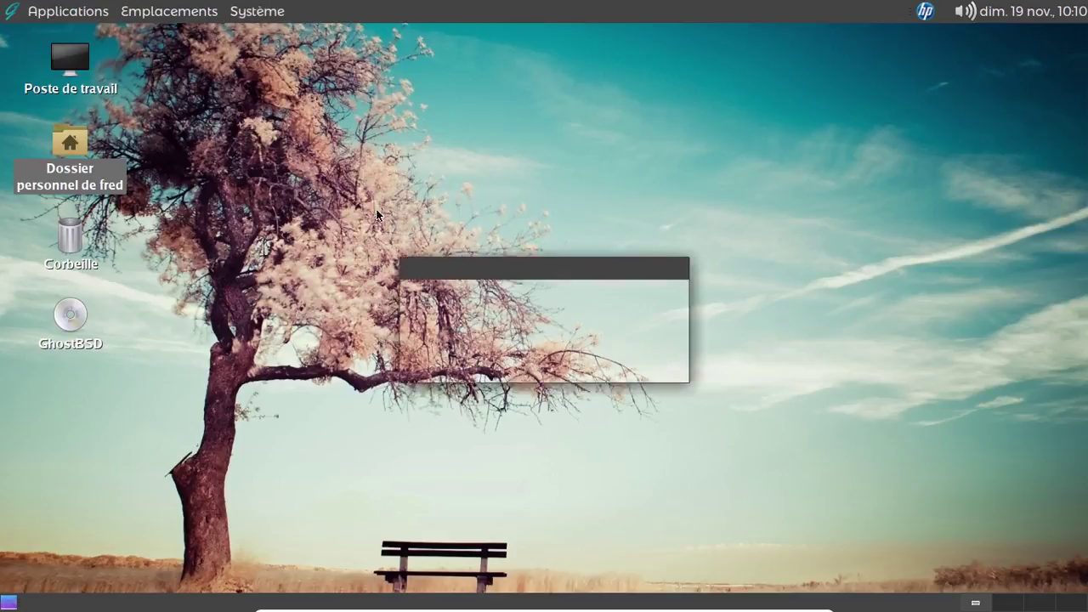
{"action": "left_click", "coordinate": [690, 381]}
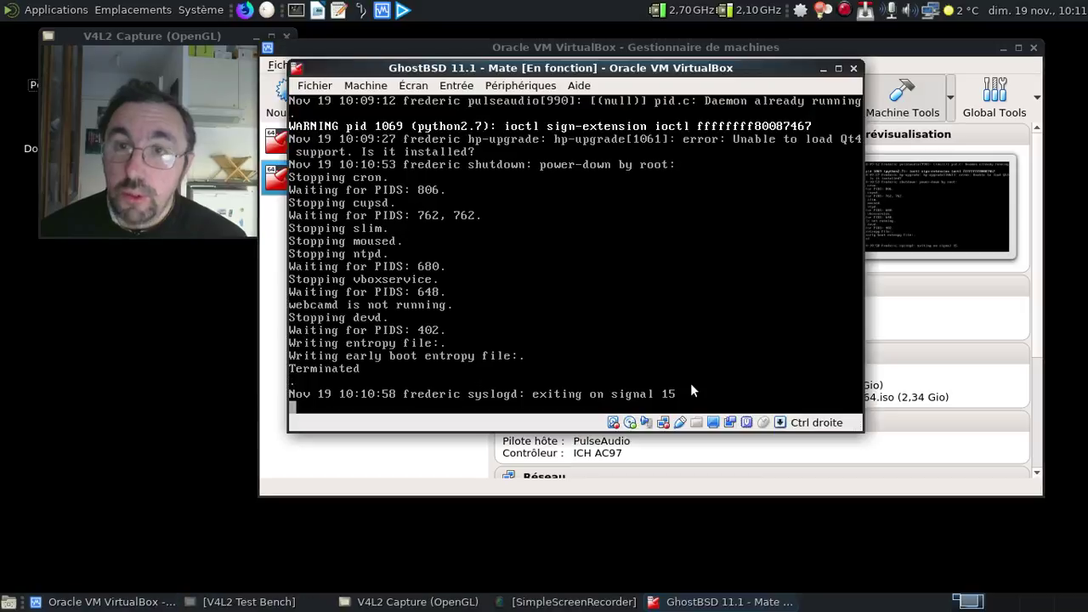
{"action": "key", "text": "Control_R+f"}
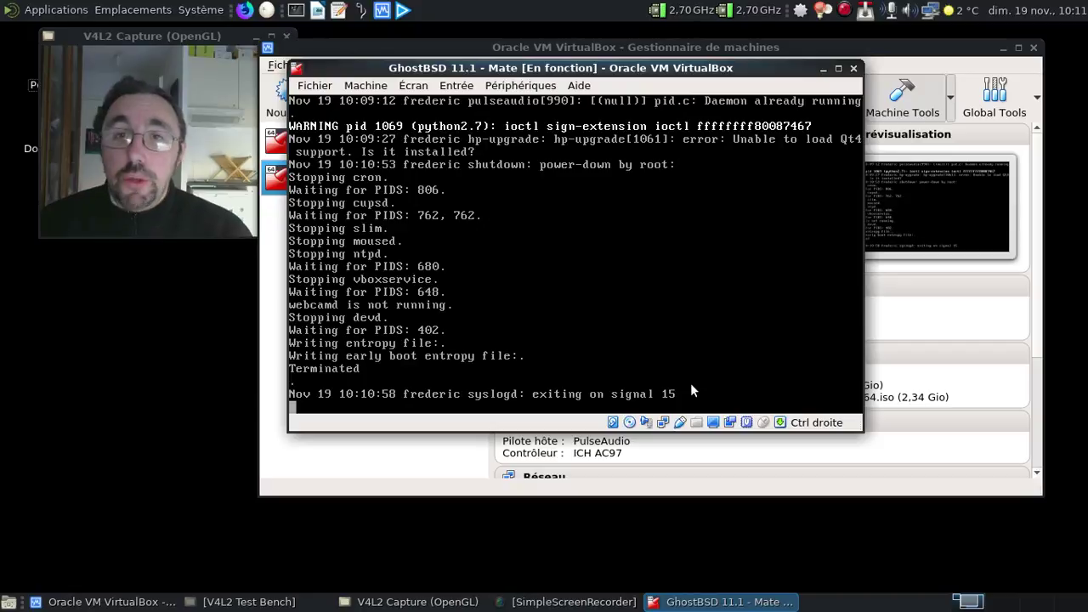